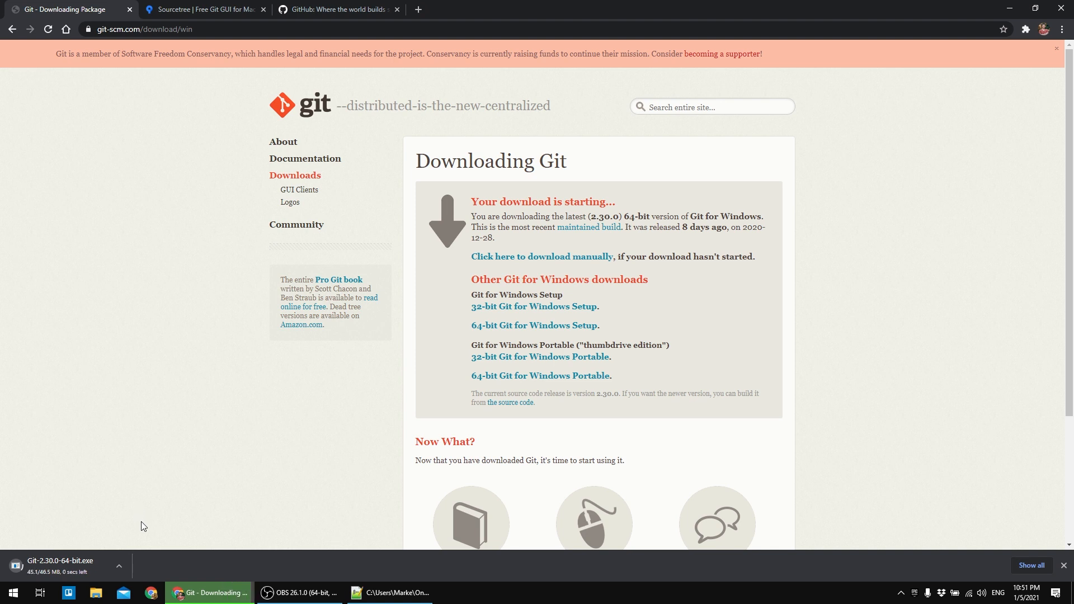
- Run the downloaded Git 2.30.0 installer, accepting the license, the C:\Program Files\Git destination, default components and Start Menu folder Git
click(64, 567)
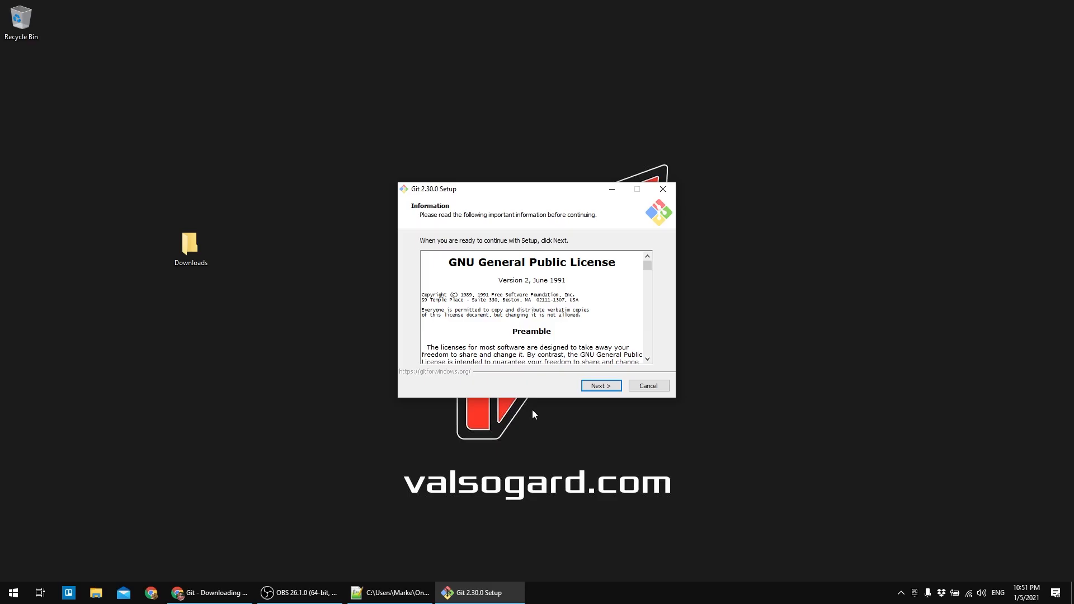
click(600, 387)
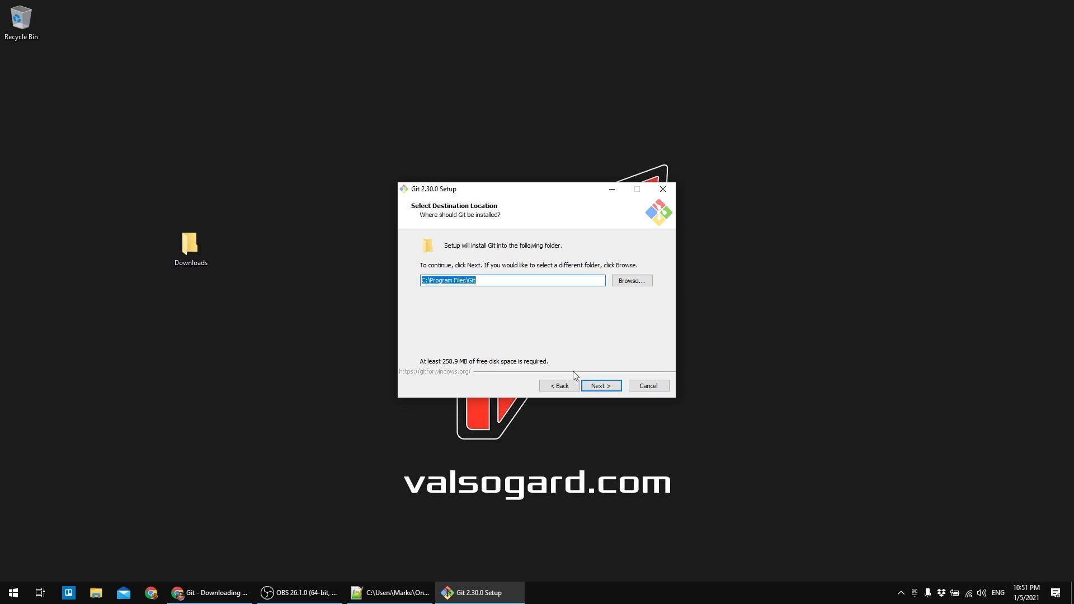
click(598, 390)
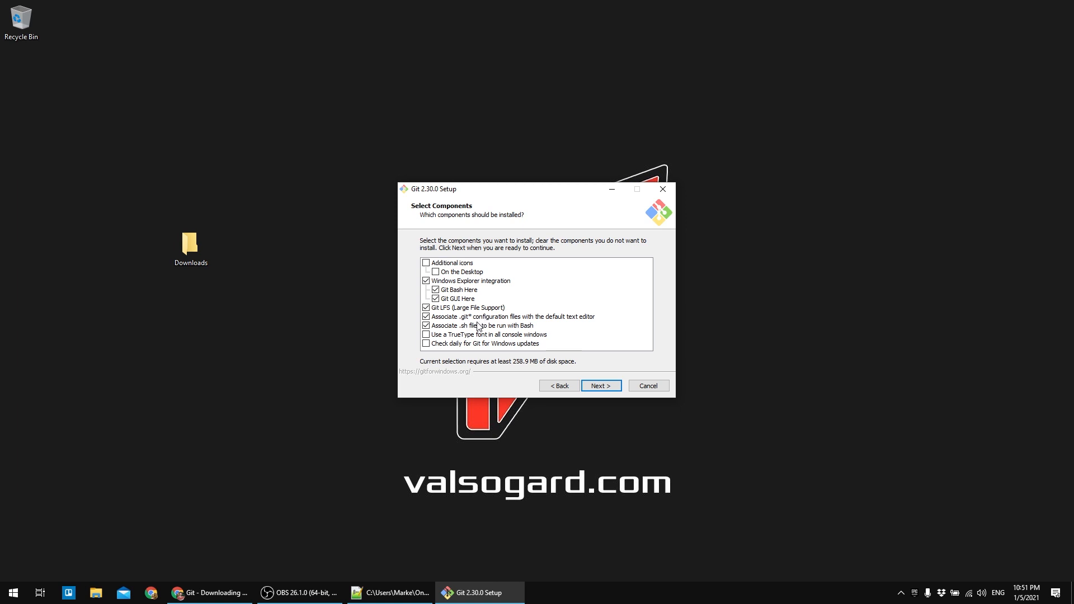
click(593, 388)
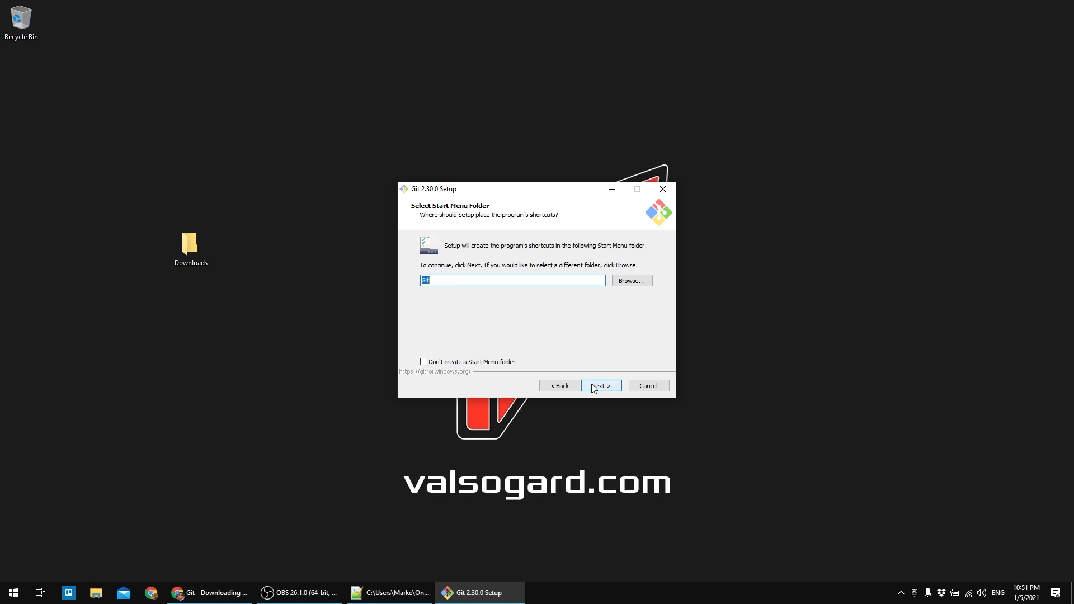
click(594, 388)
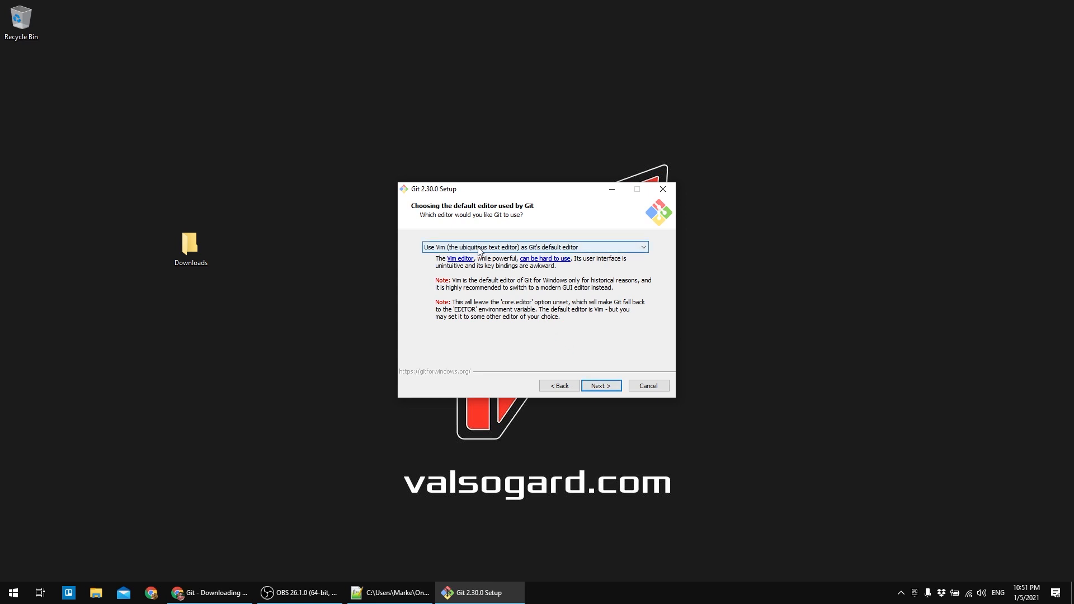
- Choose Notepad++ as Git's default editor and continue the setup
click(479, 248)
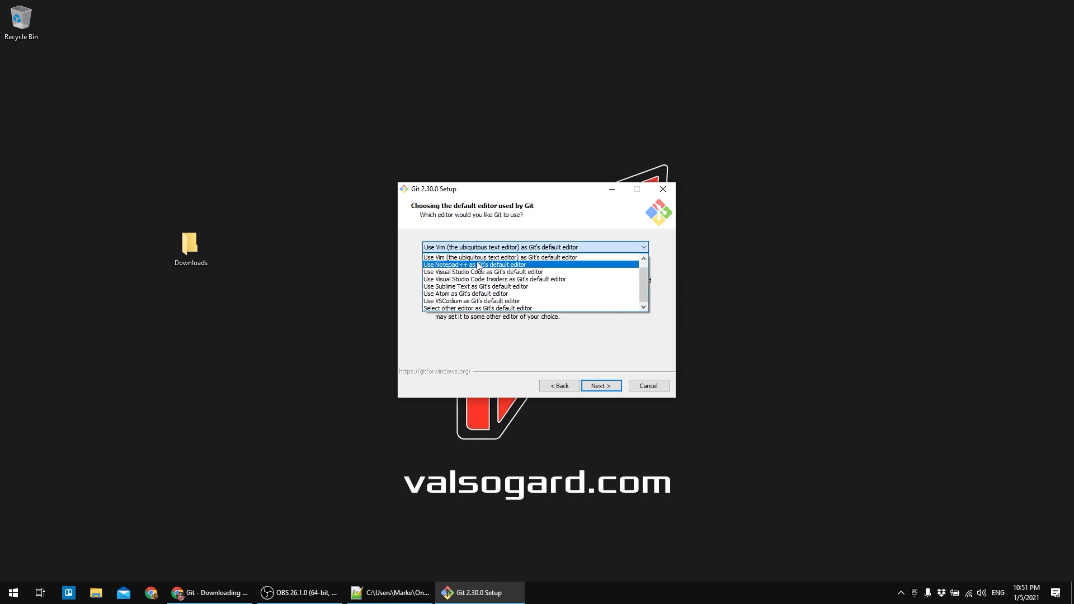
click(478, 265)
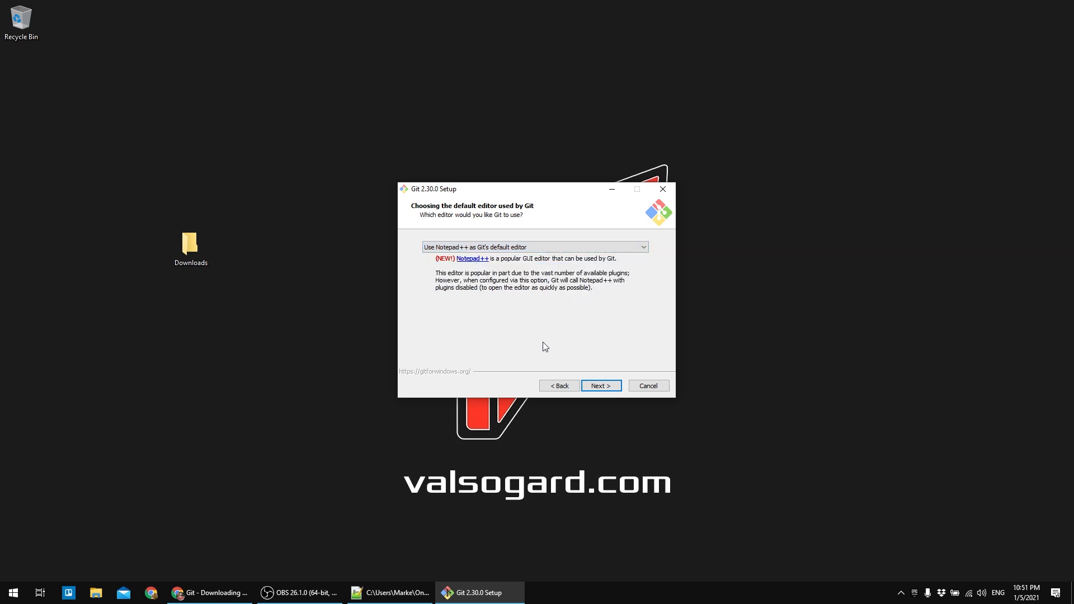
click(598, 388)
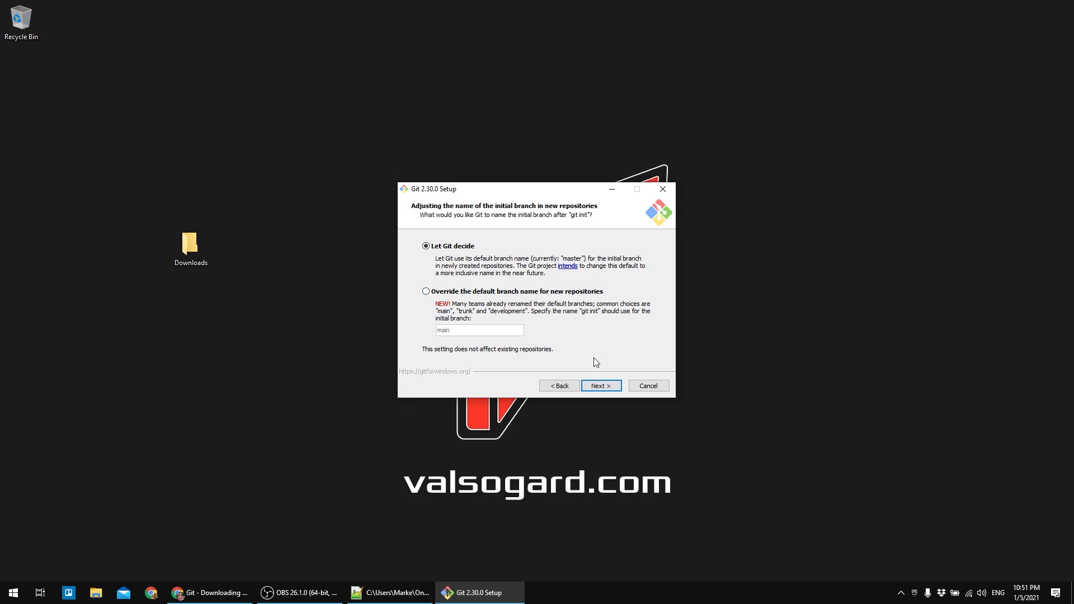
- Accept the setup defaults: Let Git decide, command line and 3rd-party software, OpenSSL, Checkout Windows-style with Unix-style commits, and MinTTY
click(593, 388)
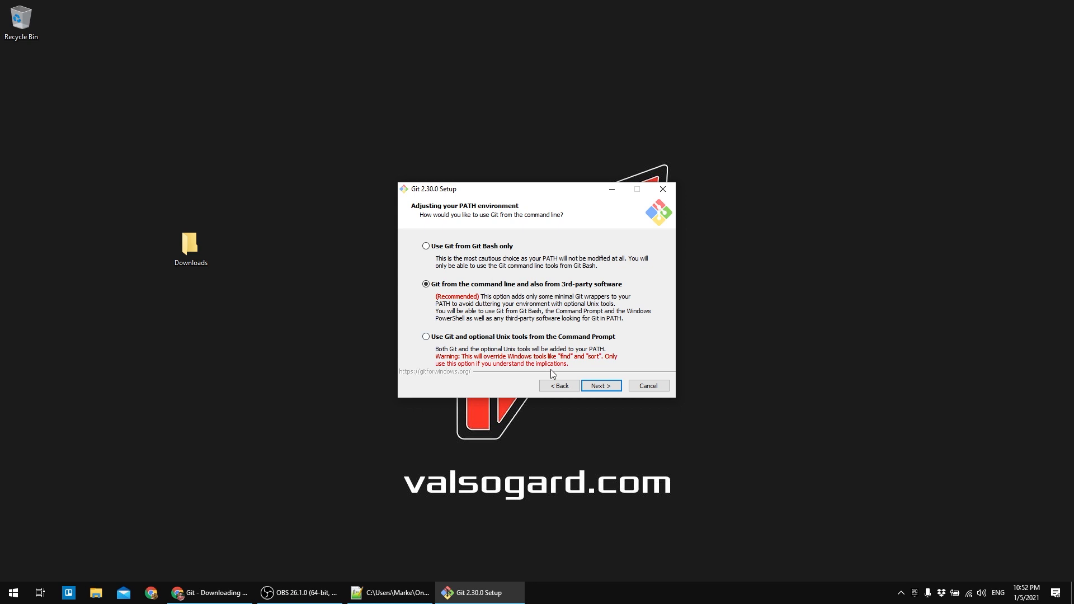
click(593, 390)
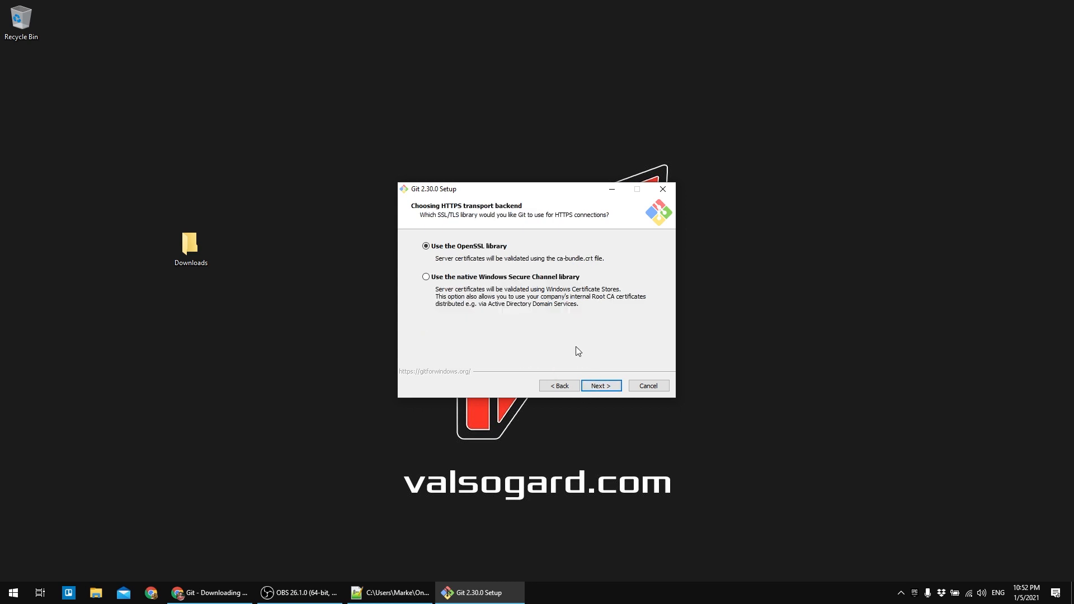
click(604, 390)
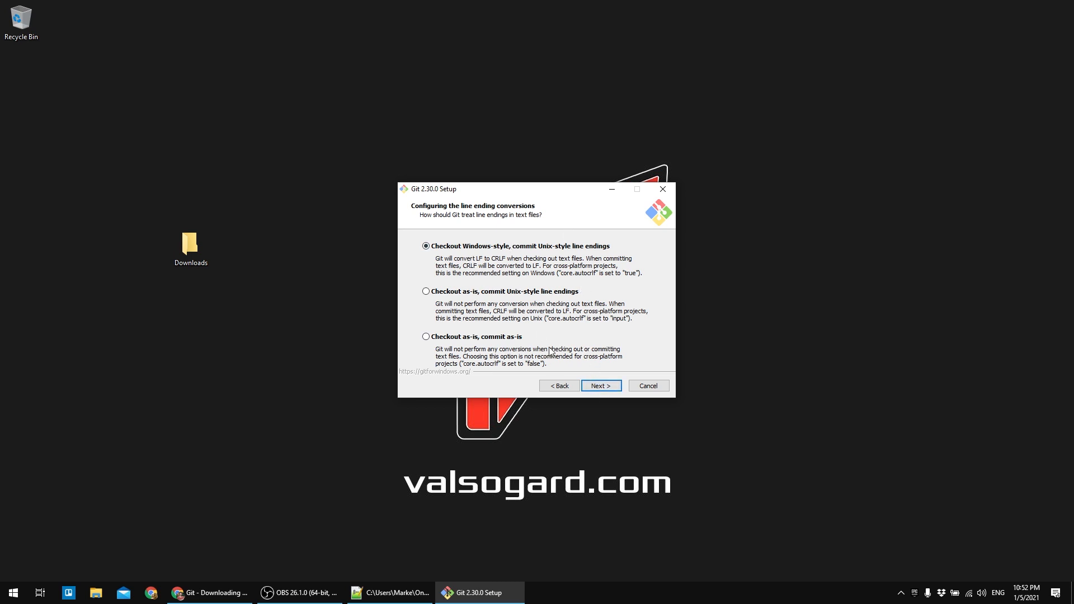
click(594, 390)
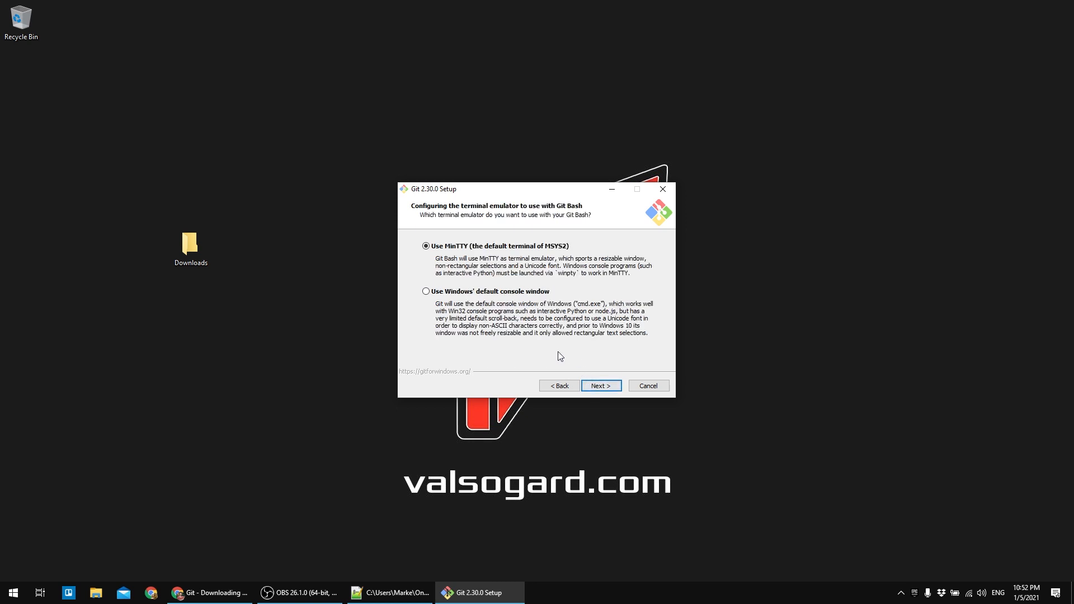
click(597, 390)
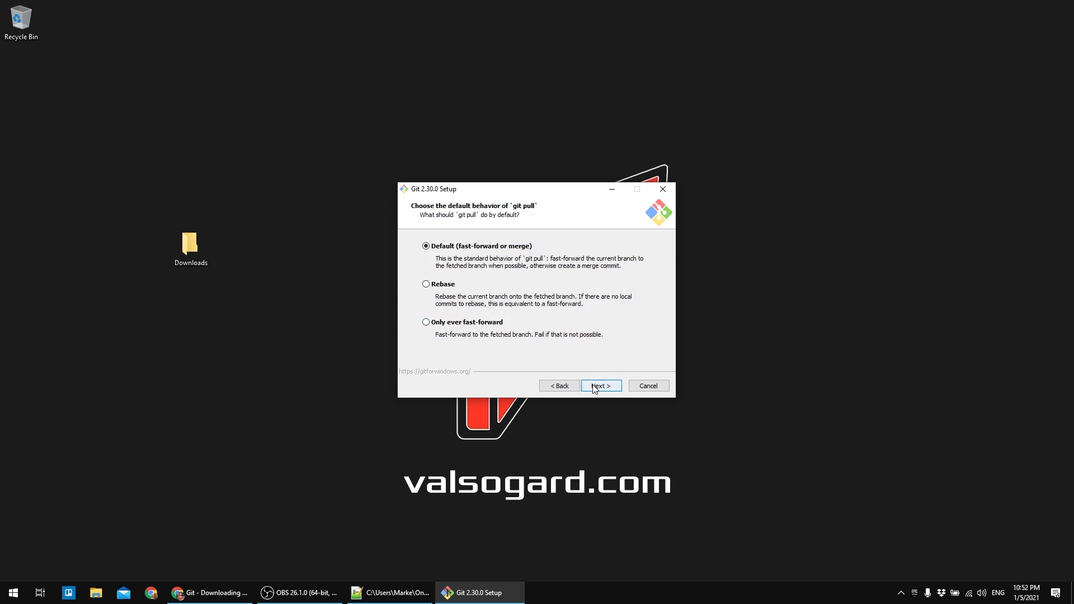
- Install Git with default fast-forward or merge pulls, Git Credential Manager Core and file system caching, without experimental pseudo console support
click(594, 387)
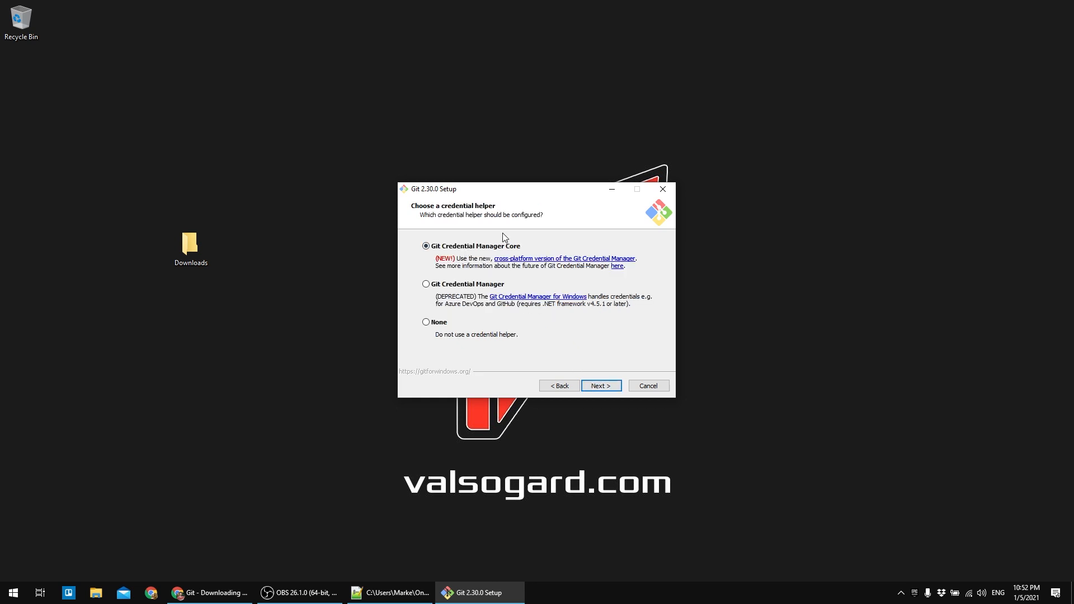
click(600, 388)
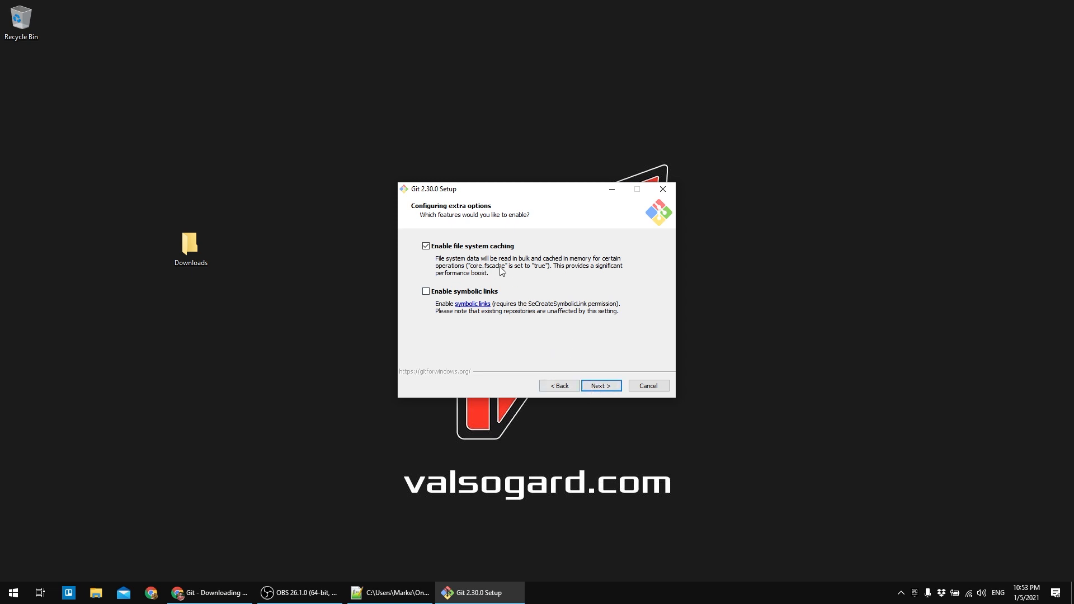
click(594, 392)
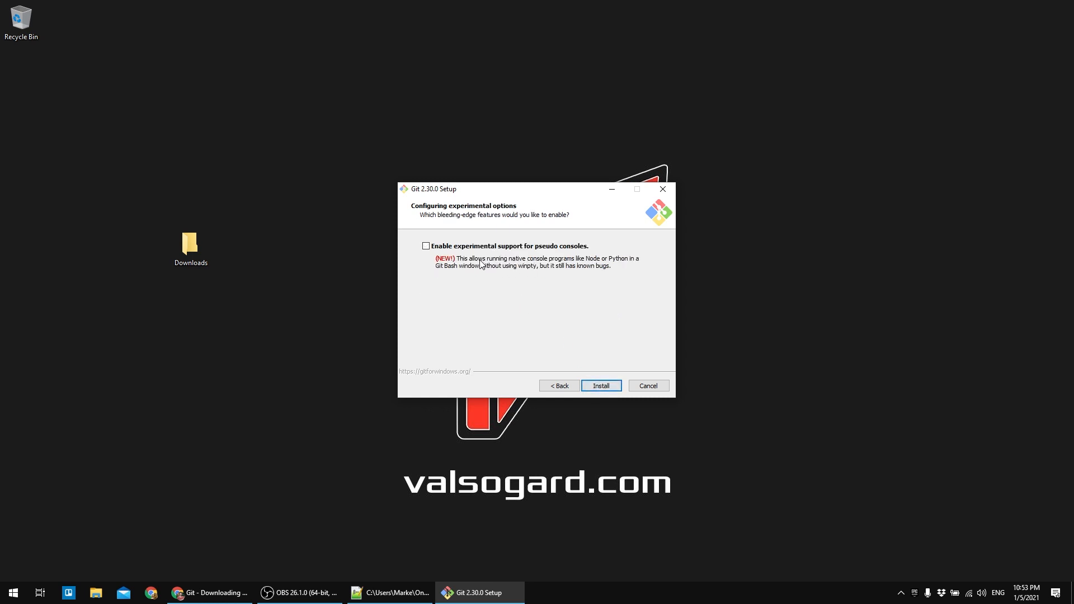
click(596, 388)
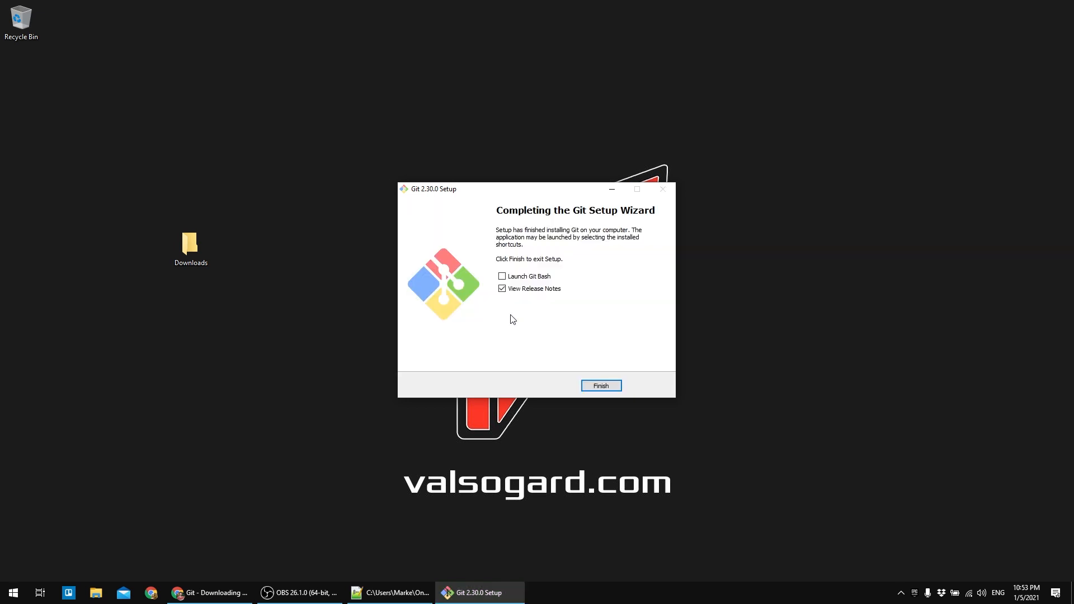
- Finish the Git setup, close the release notes page and return to the desktop
click(603, 387)
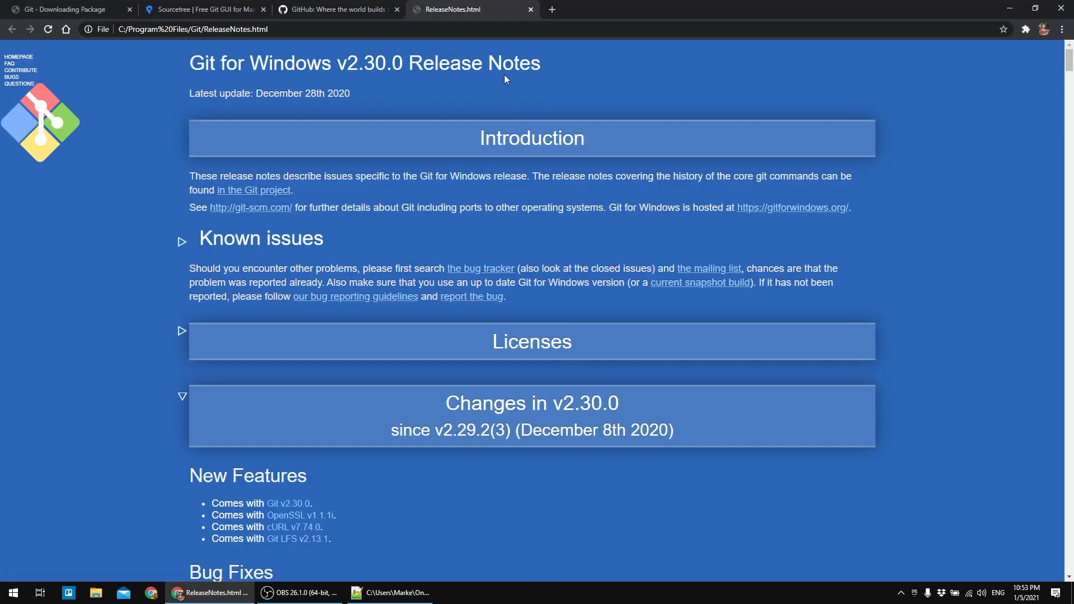
click(531, 9)
click(1009, 8)
right_click(576, 344)
click(606, 378)
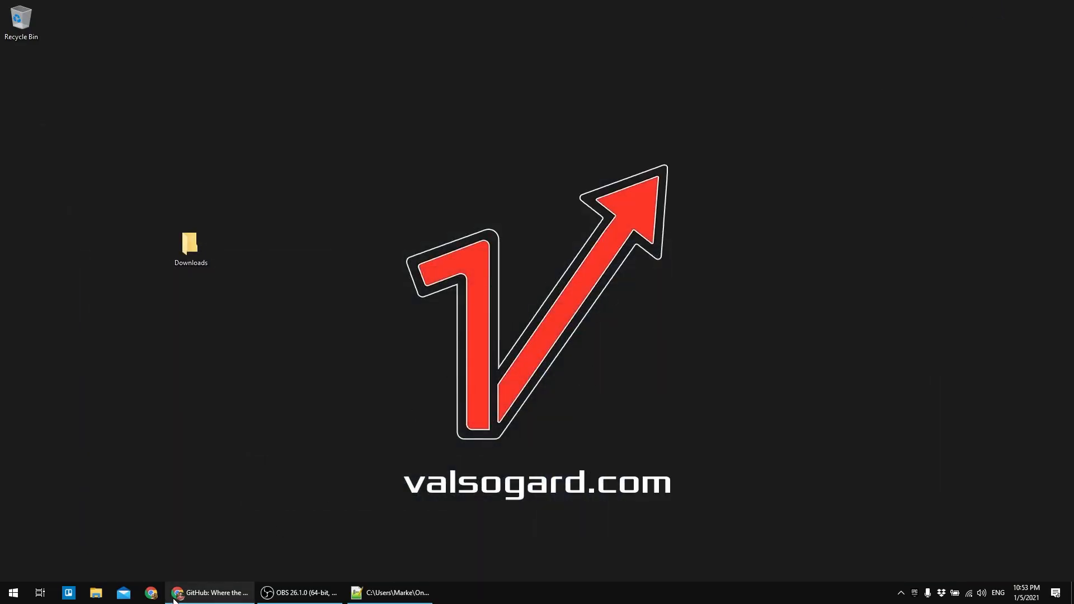
- Download Sourcetree for Windows from its website in Chrome, agreeing to the Atlassian license agreement and privacy policy
click(209, 593)
click(187, 9)
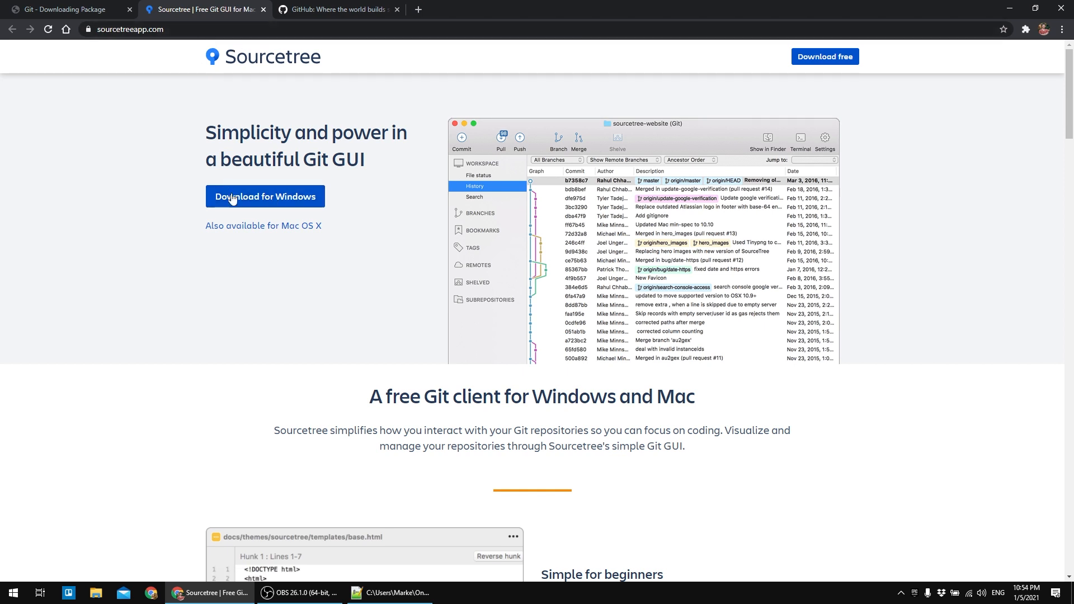
click(249, 199)
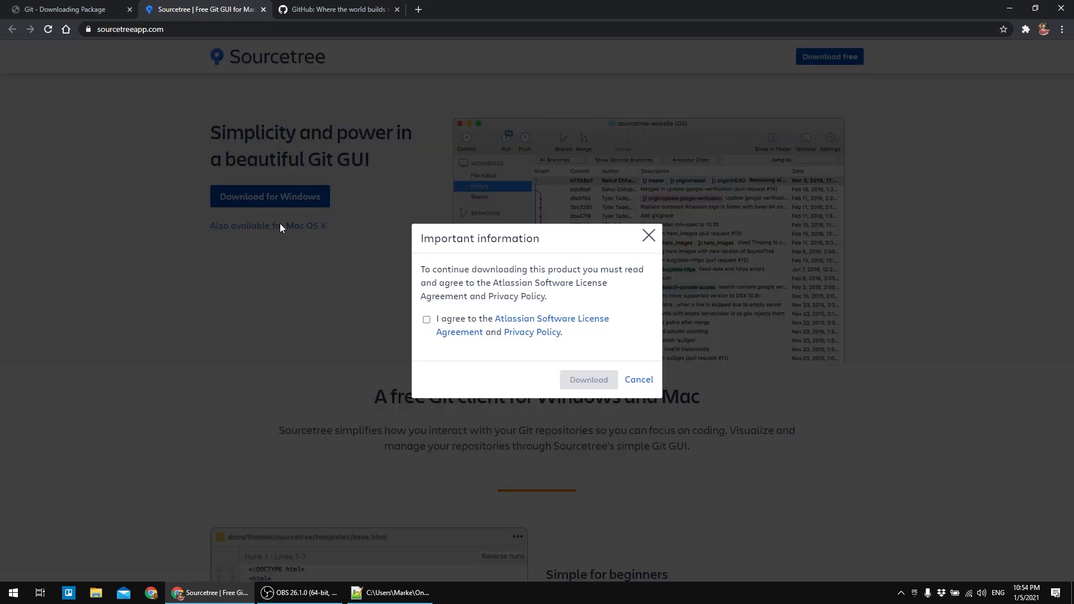
click(426, 320)
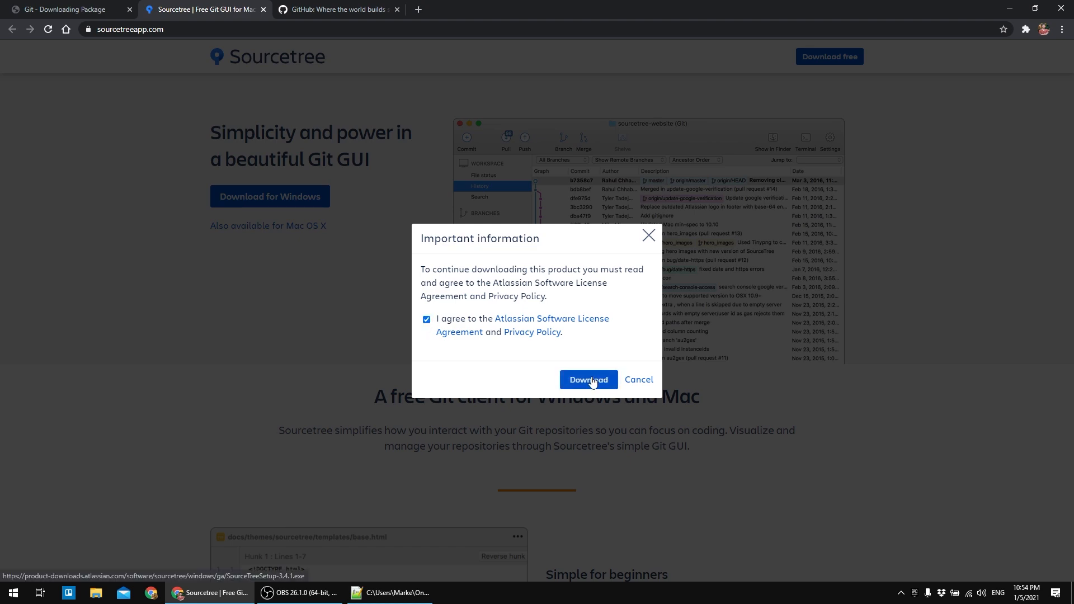
click(592, 383)
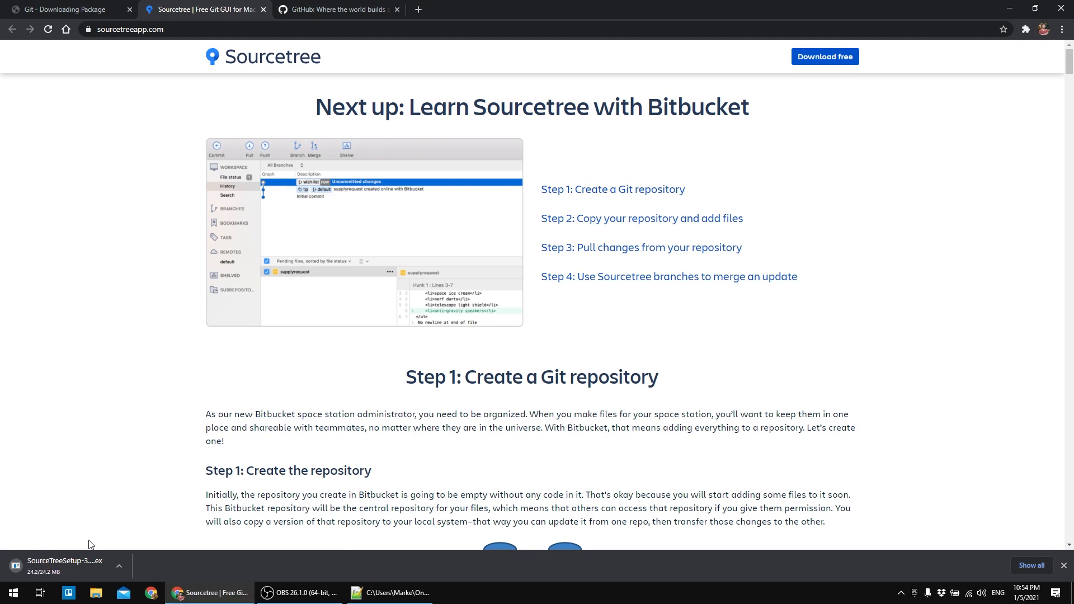
- Launch the downloaded Sourcetree installer, minimize the browser and skip the Bitbucket registration
click(67, 563)
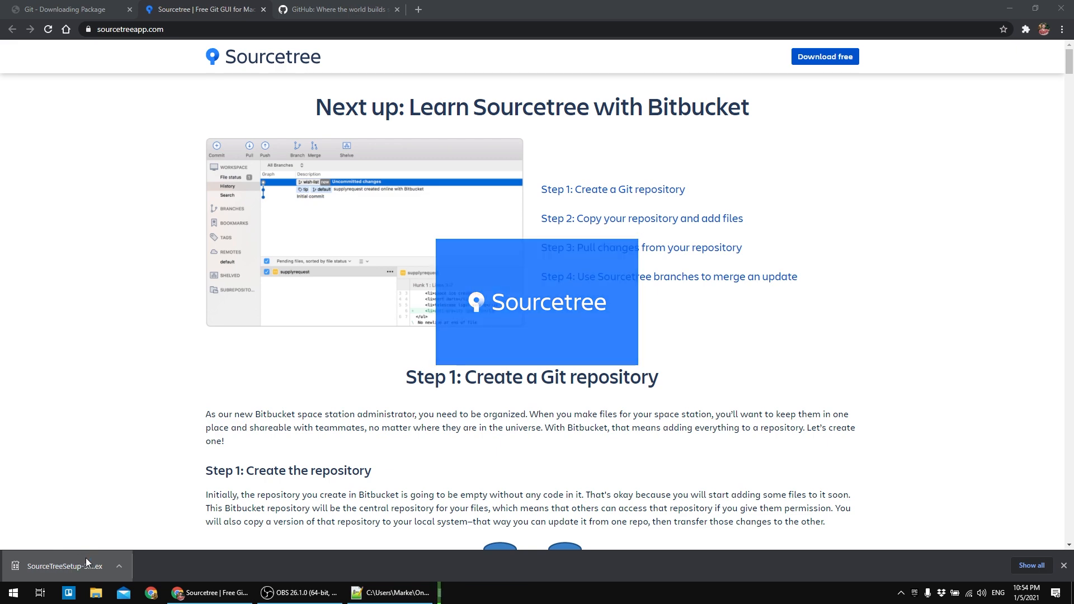
click(1010, 9)
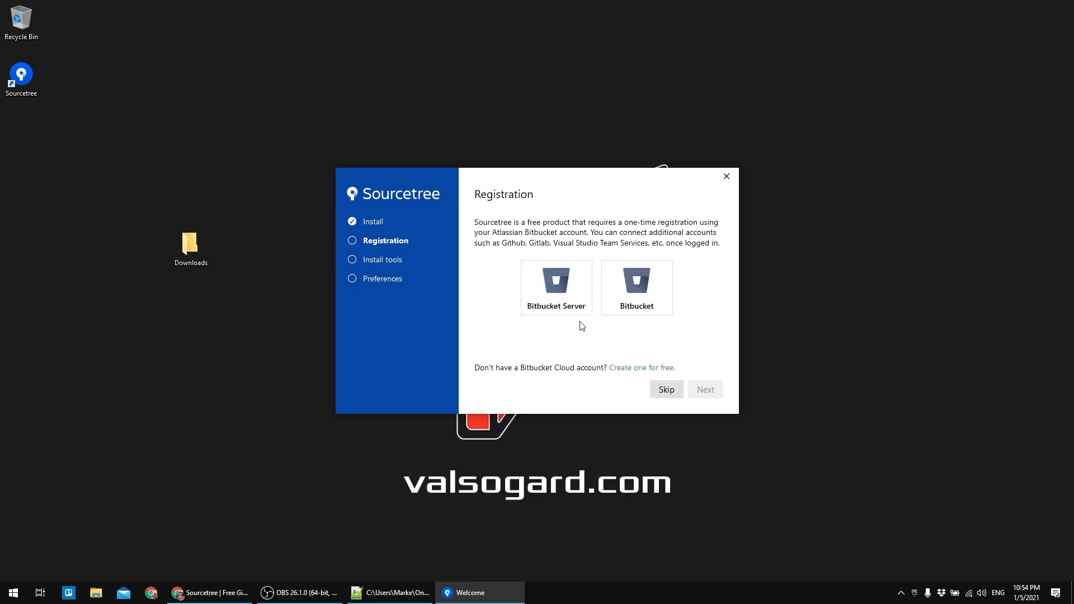
click(666, 392)
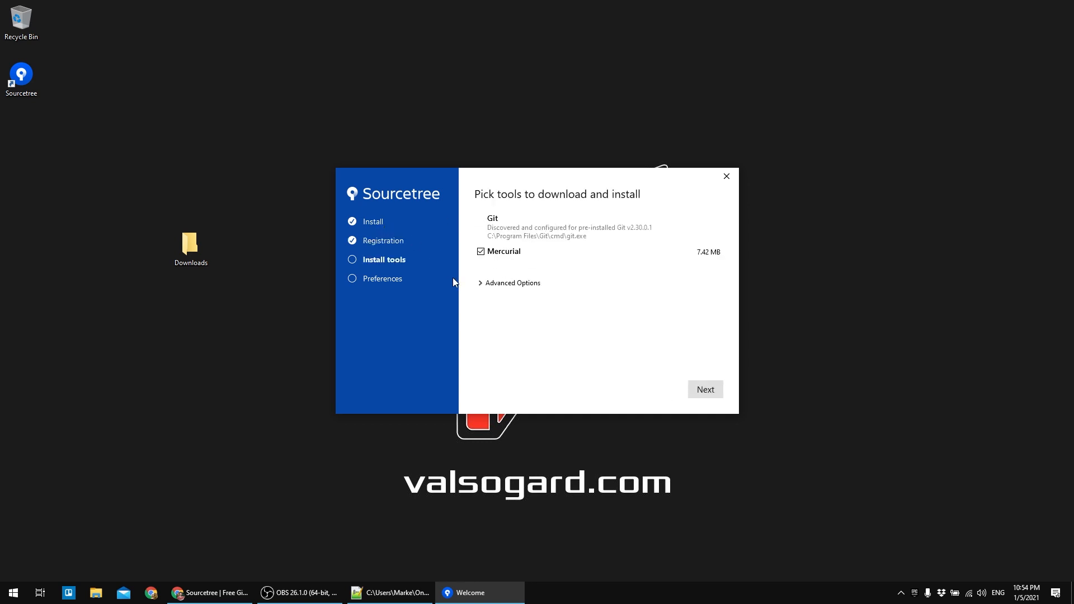
- Exclude Mercurial from the tools to install, review the advanced options and continue to the preferences
click(480, 284)
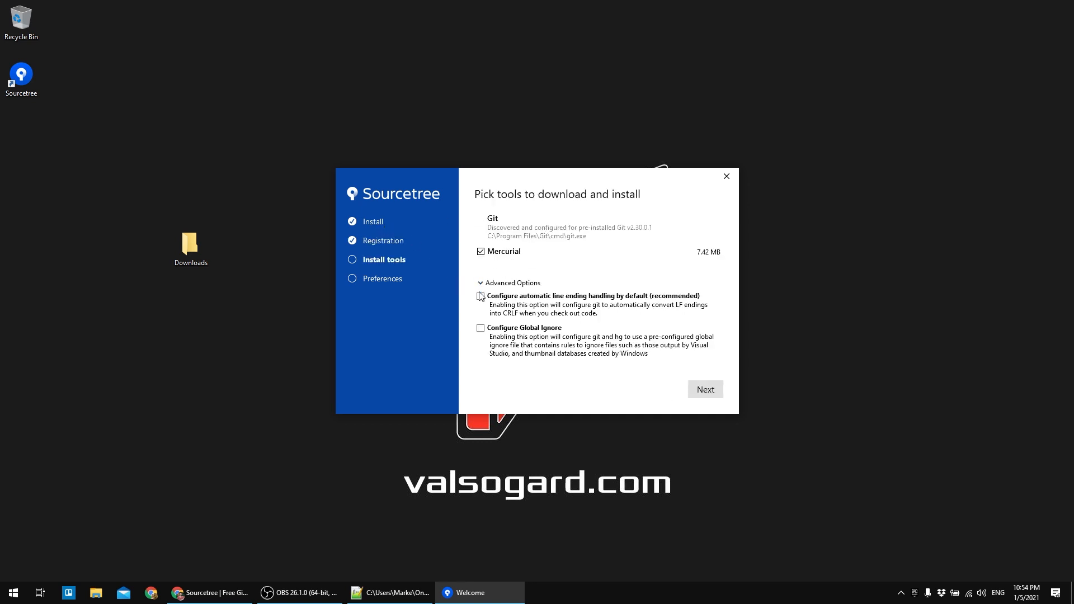
click(482, 253)
click(482, 283)
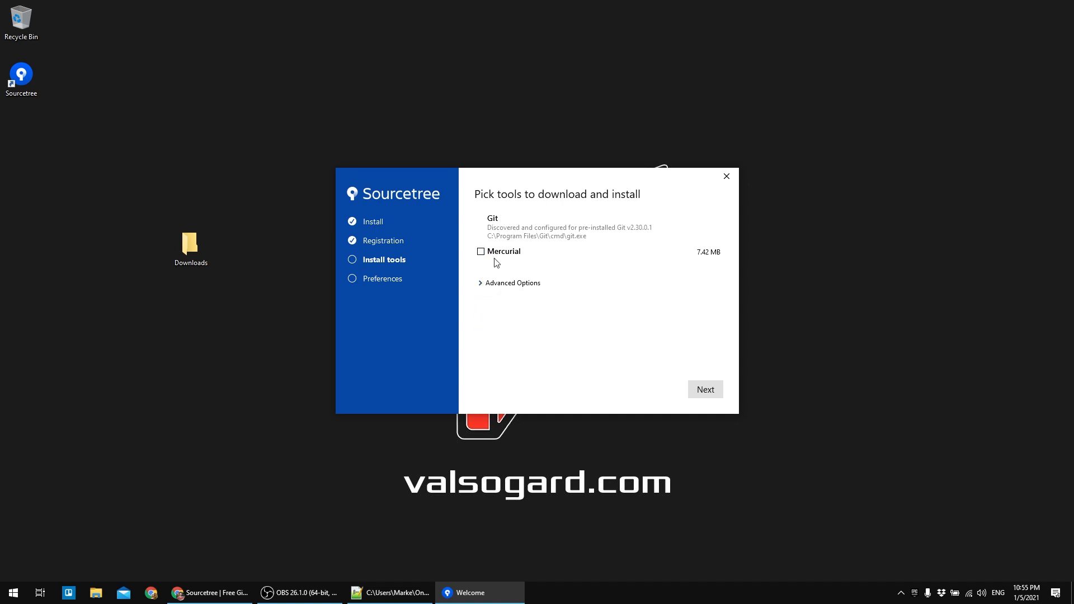
click(701, 393)
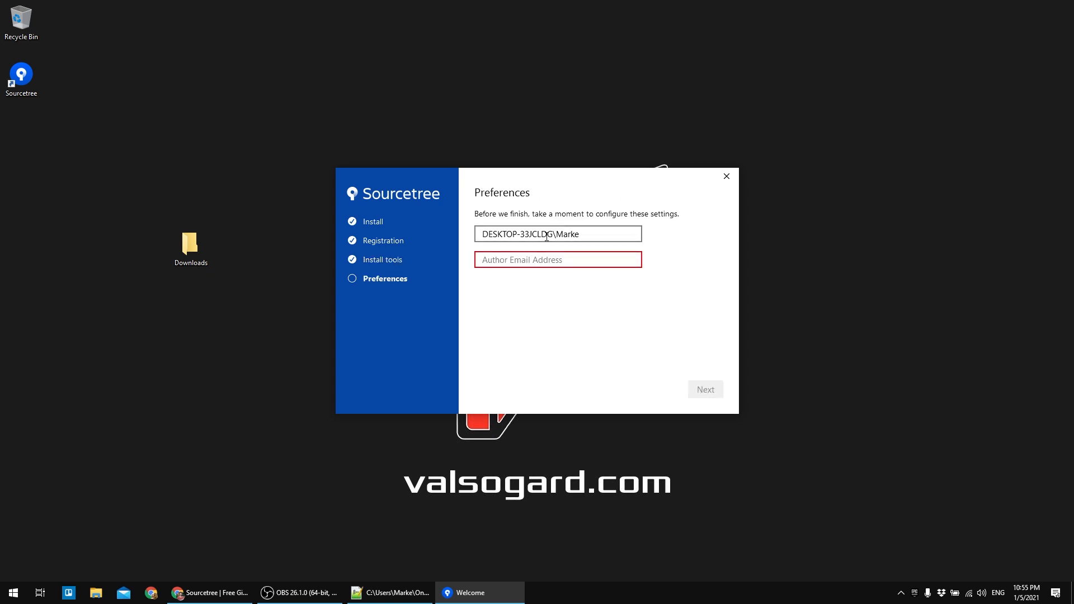
- Replace the default author name in the Sourcetree preferences with ValsogardLaptop
click(588, 235)
key(BackSpace)
key(BackSpace)
key(BackSpace)
key(BackSpace)
key(BackSpace)
key(BackSpace)
key(BackSpace)
key(BackSpace)
key(BackSpace)
key(BackSpace)
key(BackSpace)
key(BackSpace)
key(BackSpace)
key(BackSpace)
key(BackSpace)
key(BackSpace)
key(BackSpace)
key(BackSpace)
key(BackSpace)
key(BackSpace)
key(Tab)
text(v)
key(shift+Tab)
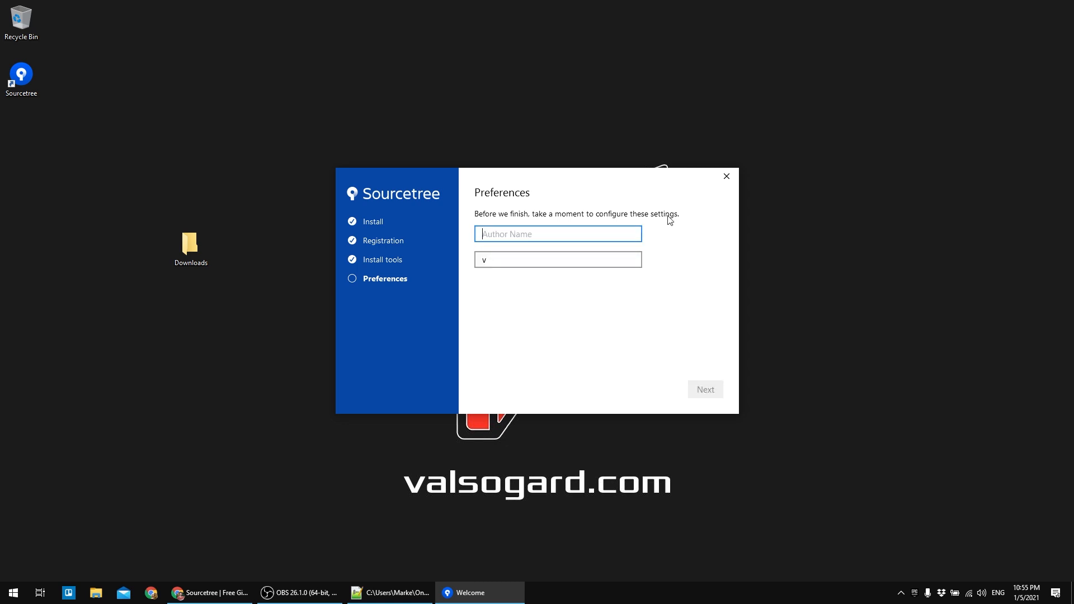
text(ValsogardLaptop)
- Clear the stray letter from the author email field and enter the author's email address
click(585, 261)
key(BackSpace)
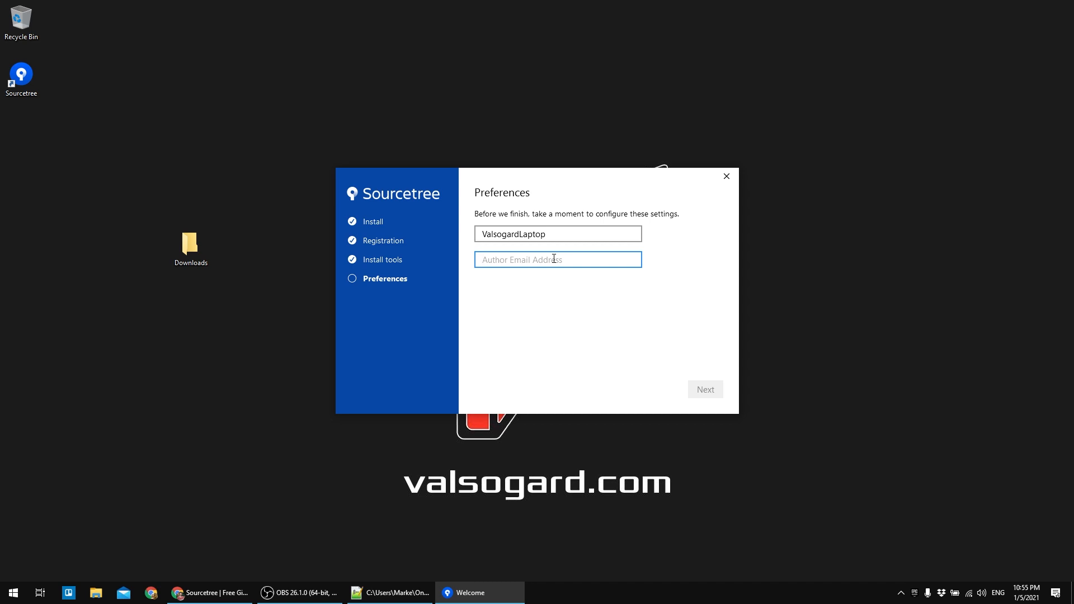
text(dragos)
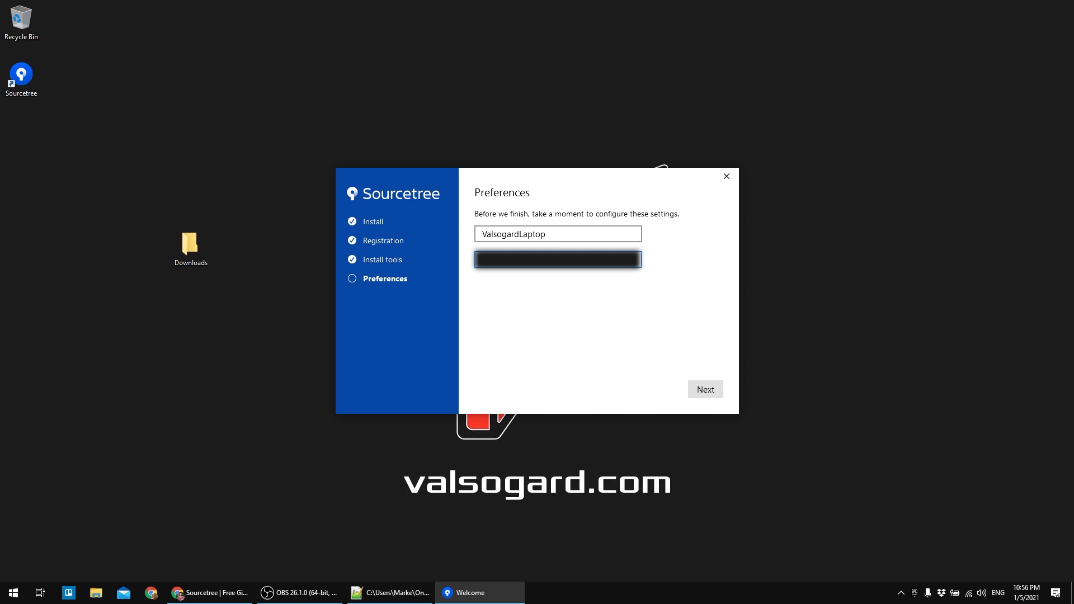
- Complete the Sourcetree setup without loading an SSH key and maximize its main window
click(706, 390)
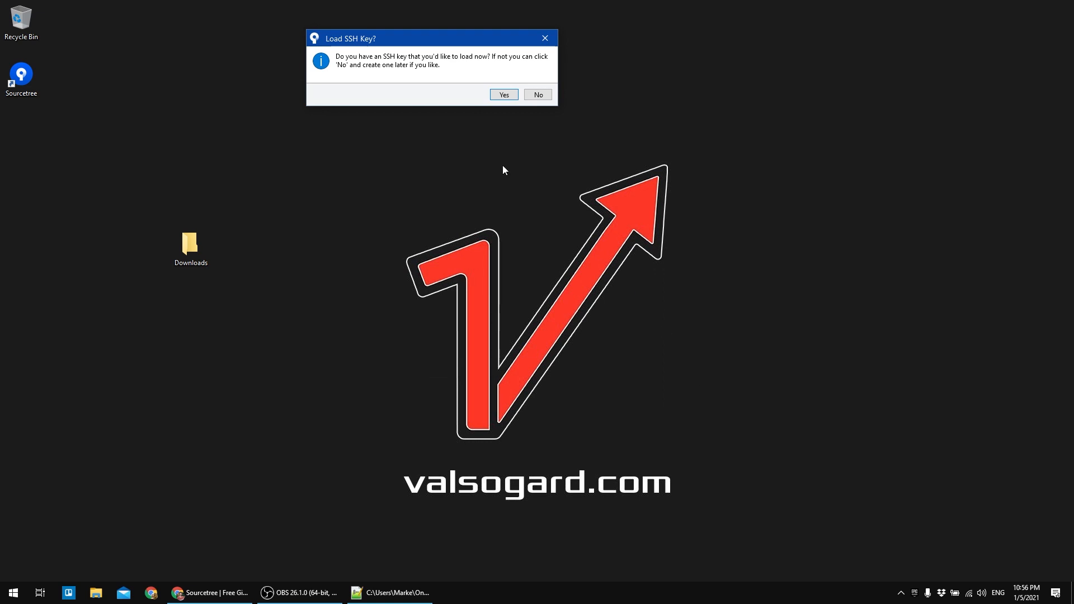
click(537, 94)
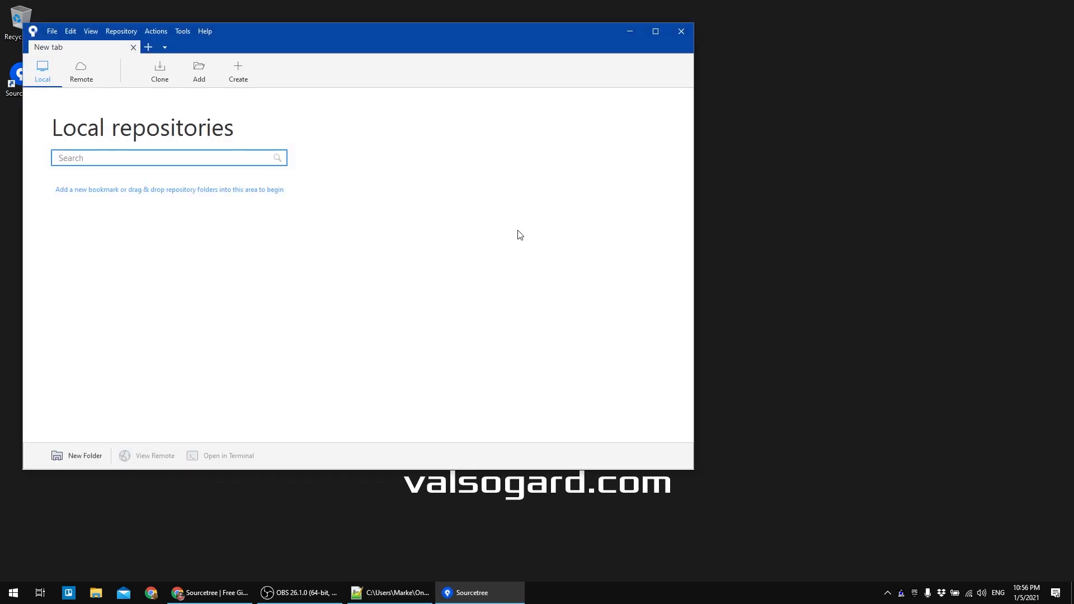
click(652, 32)
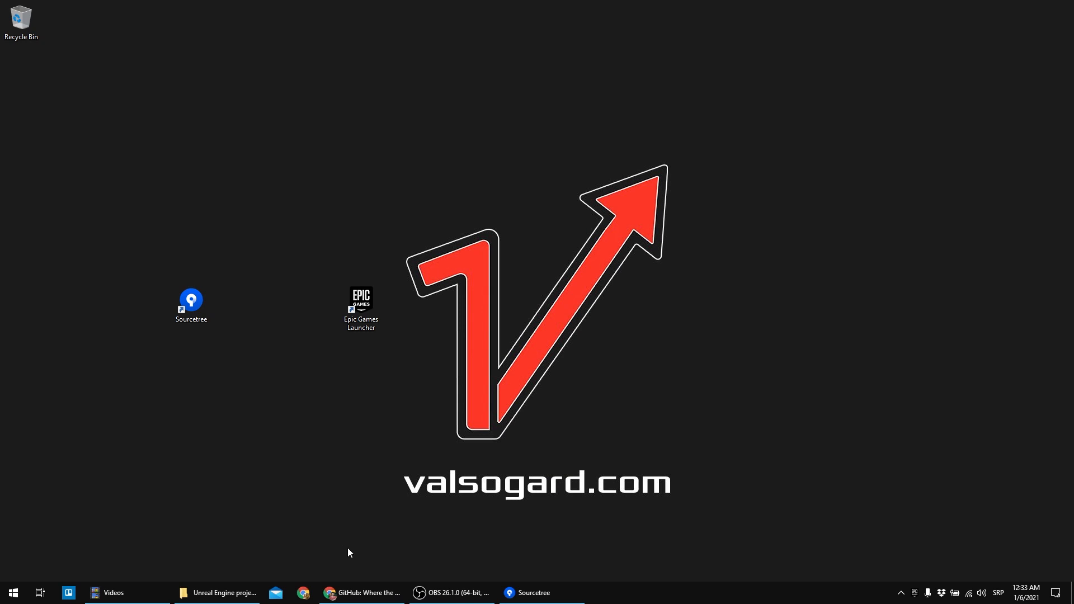
- Switch to GitHub in the browser and sign in with the saved username and the account password
click(362, 593)
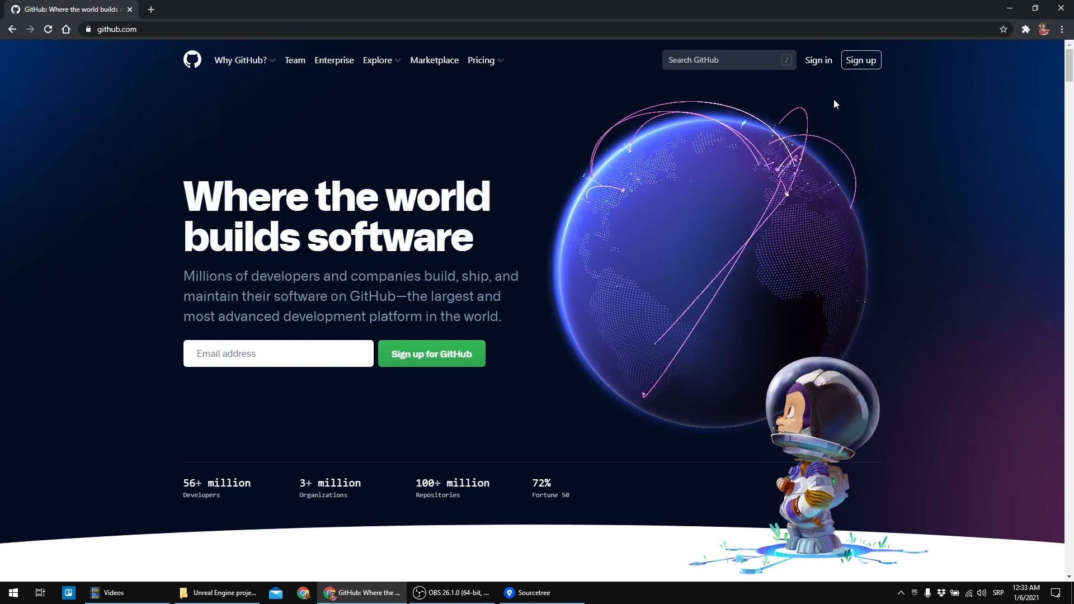
click(818, 62)
click(489, 161)
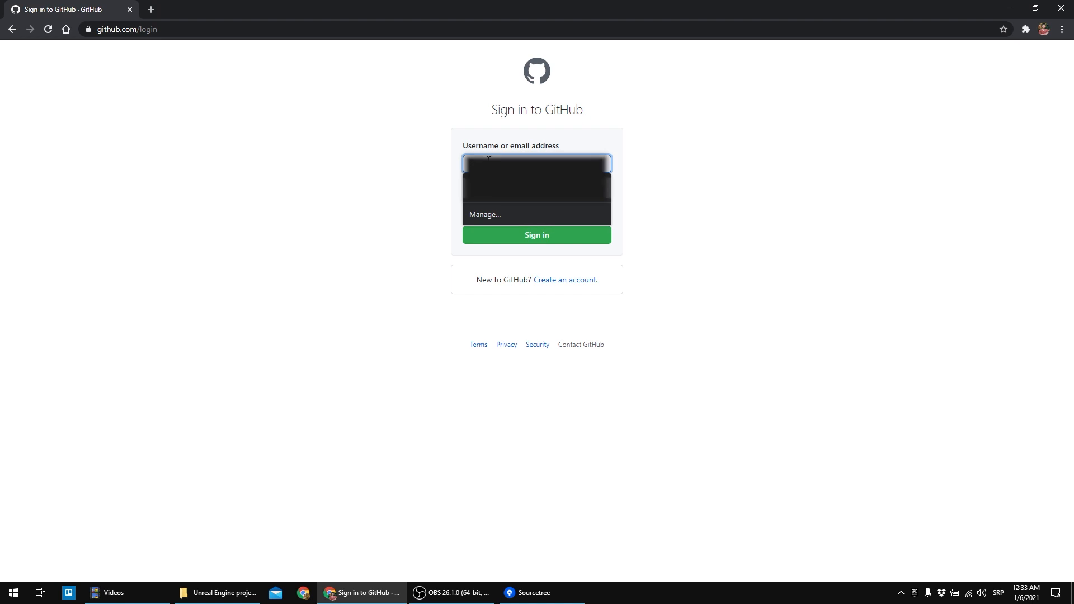
click(502, 189)
click(502, 204)
text(••••••)
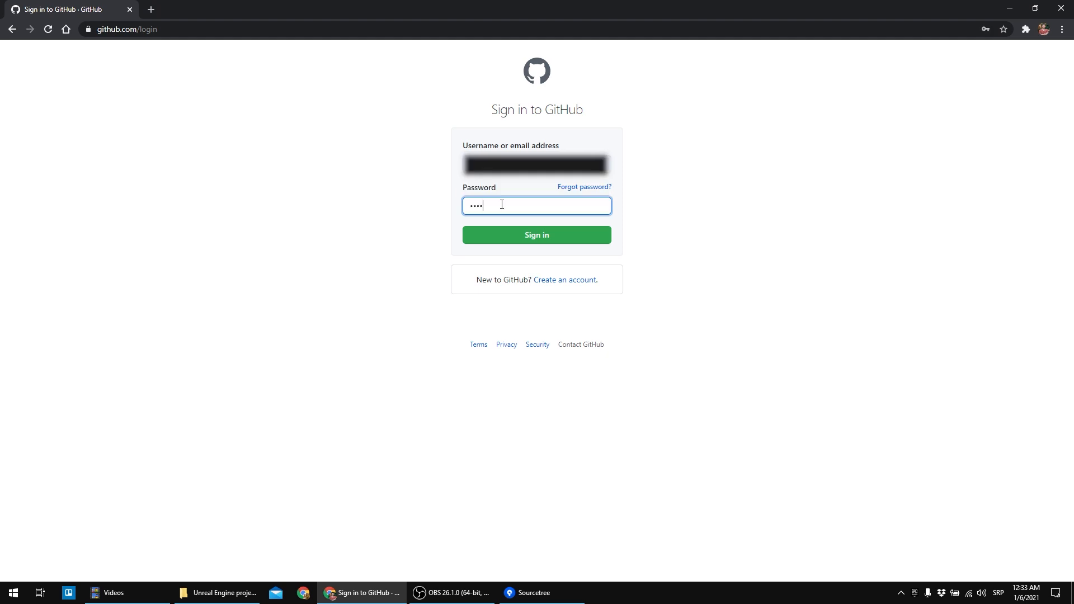
text(••)
key(Return)
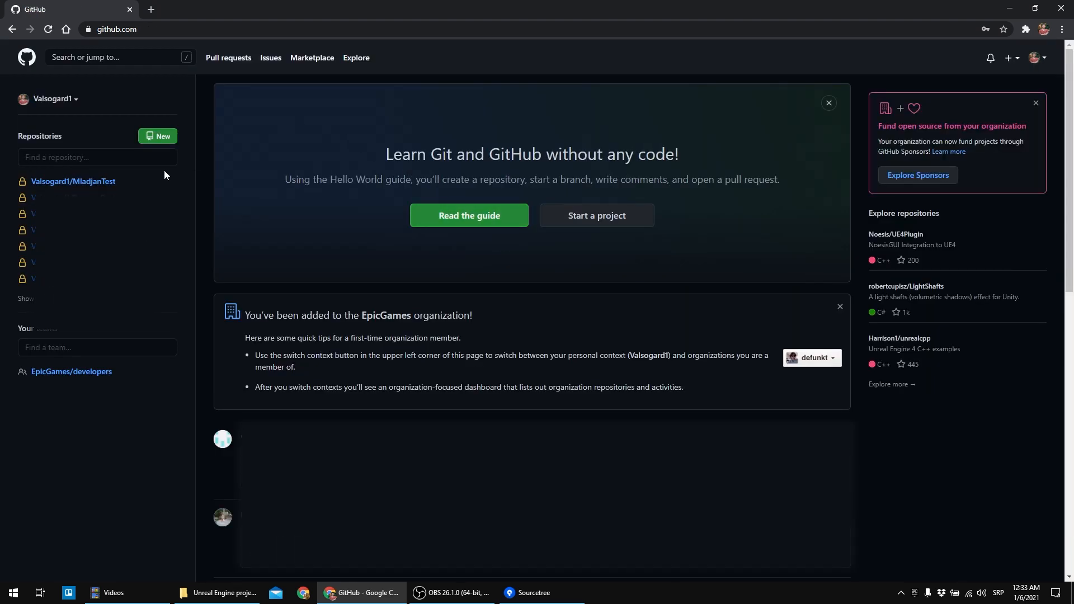
- Start a new GitHub repository and name it TutorialAlphaProject
click(105, 158)
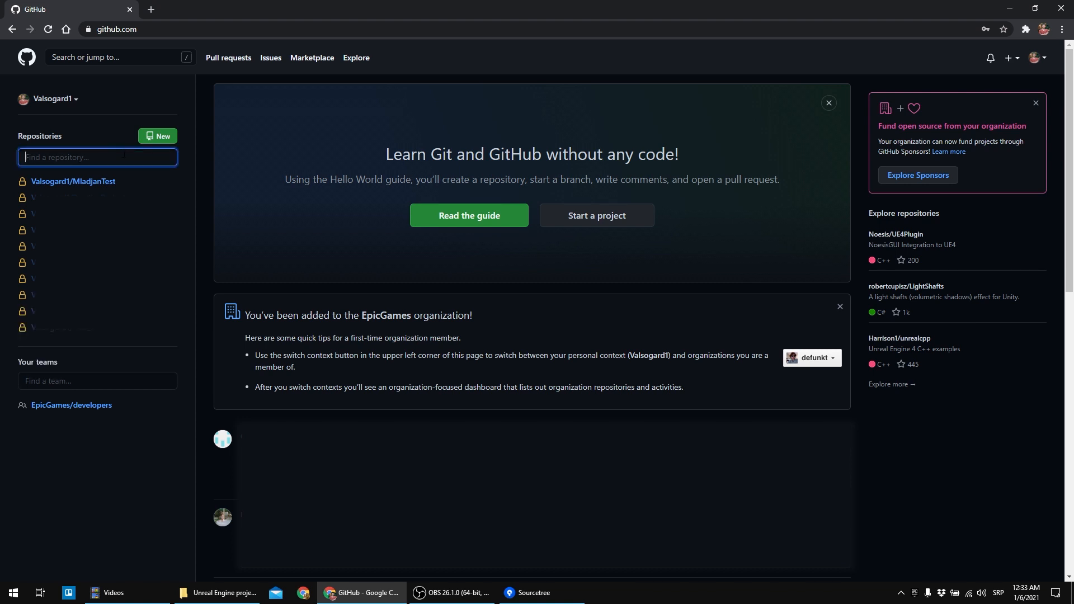
click(158, 138)
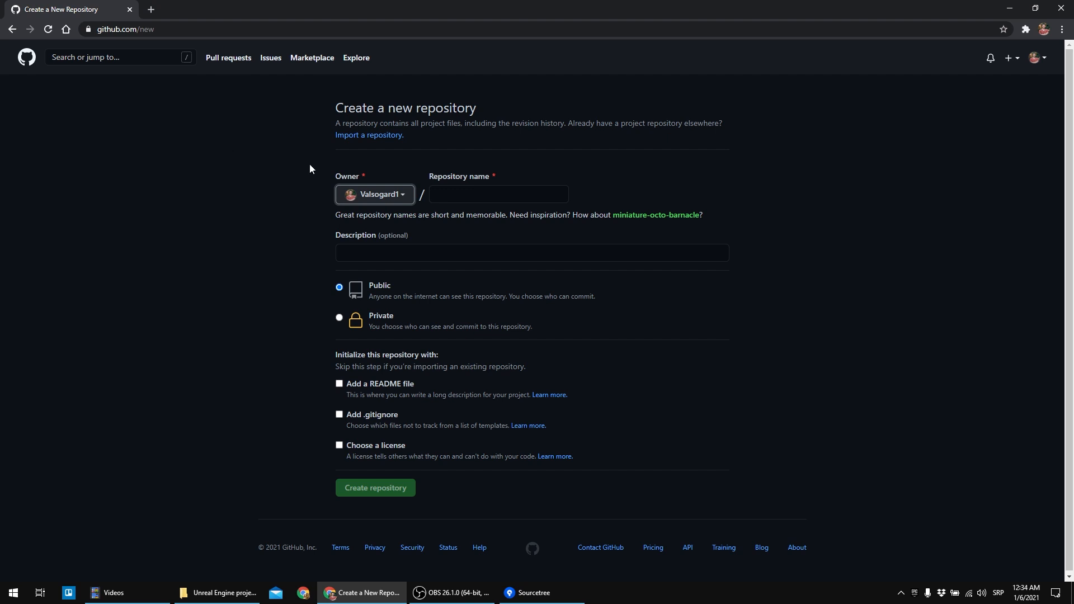
click(452, 195)
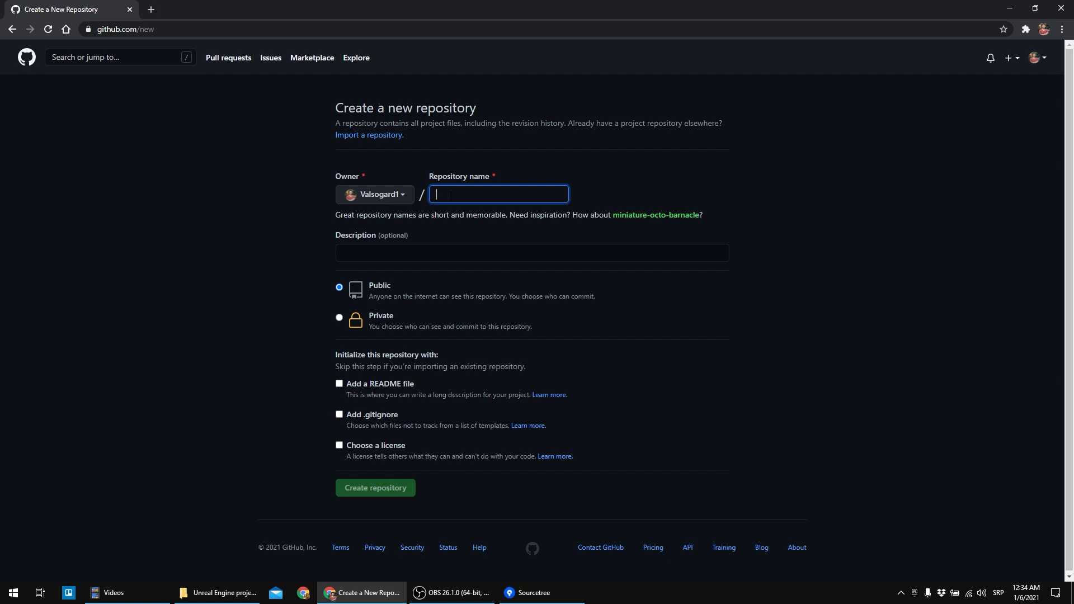
text(u)
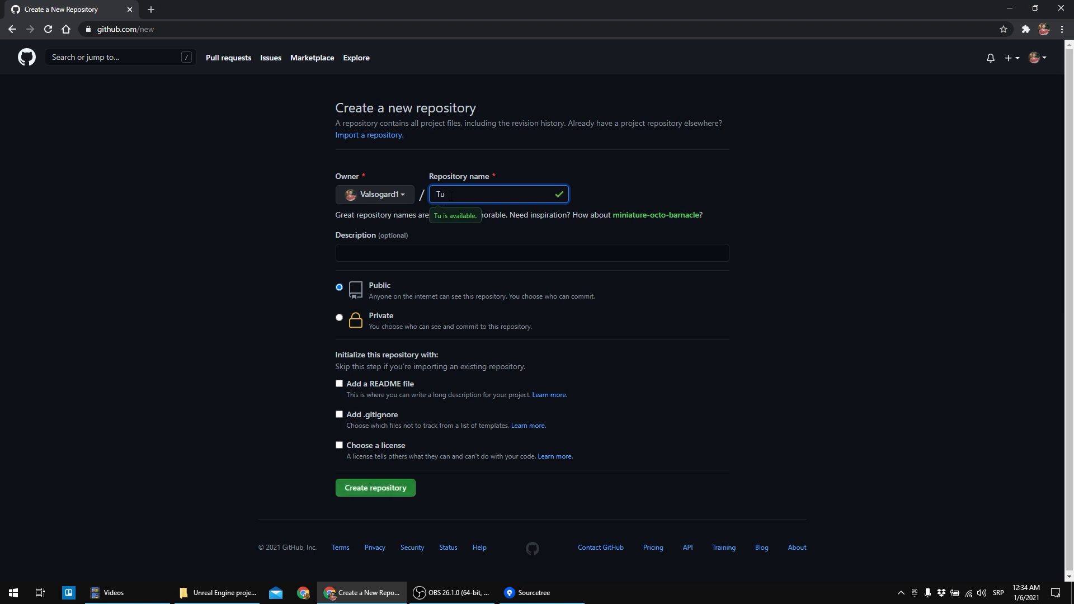
key(BackSpace)
key(BackSpace)
text(Tutori)
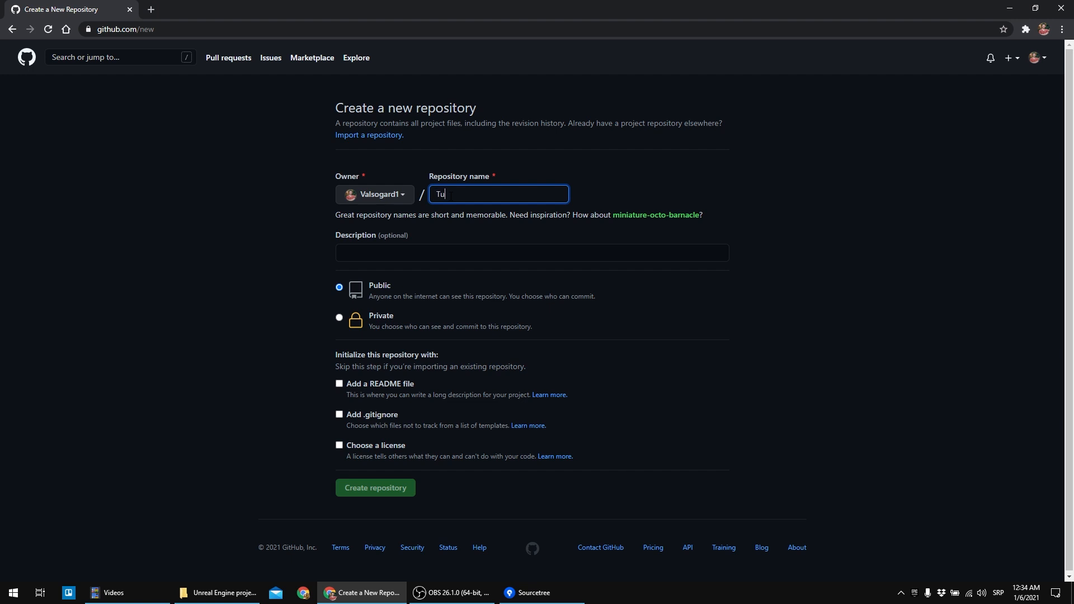
text(alAlph)
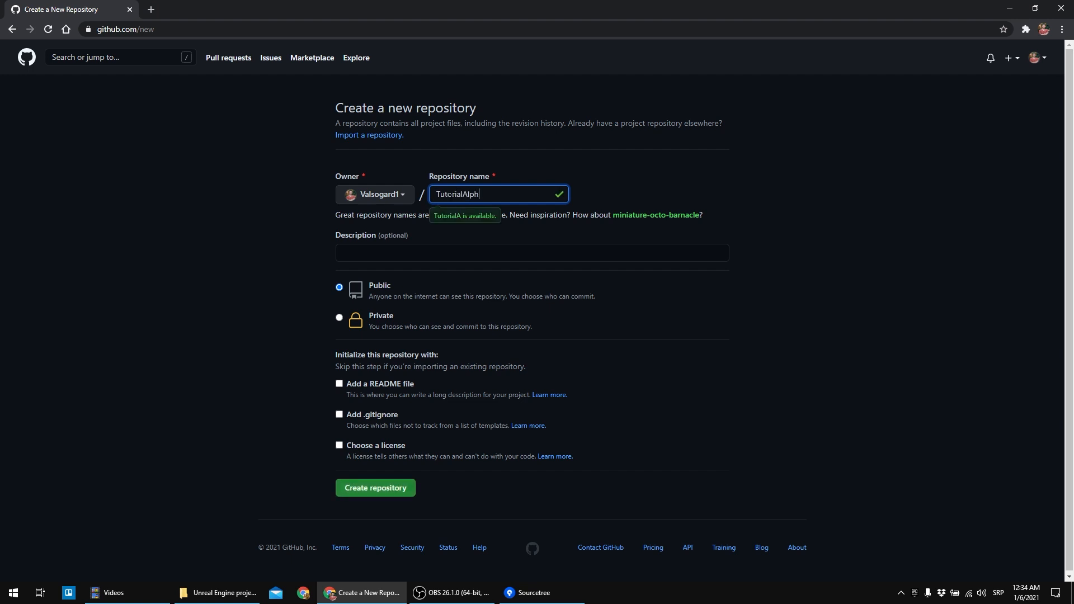
text(aProject)
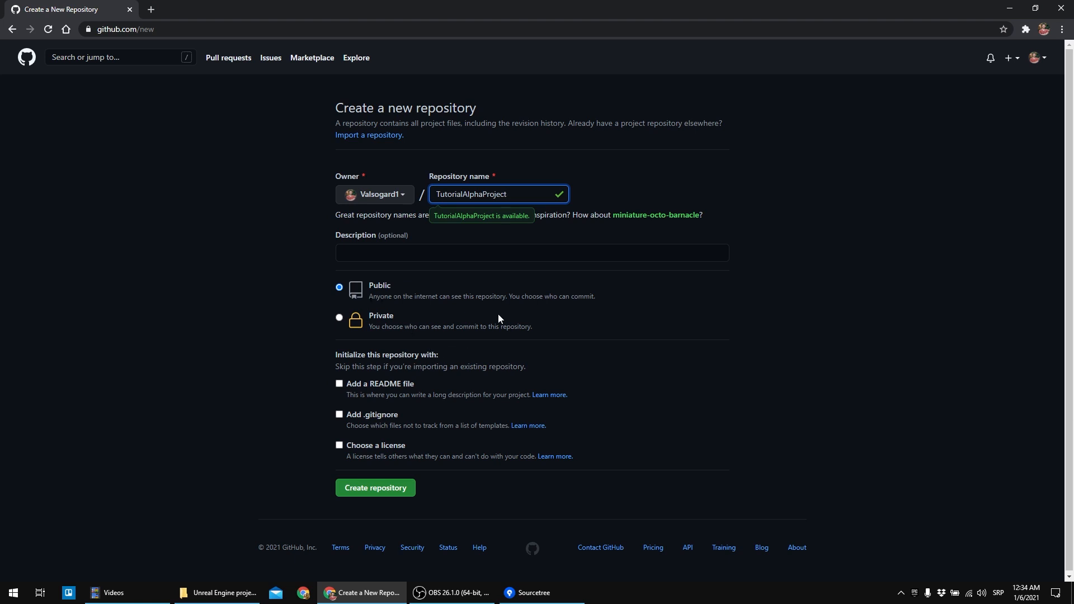
- Make the repository private and set it to be initialized with a README file and a .gitignore
click(340, 318)
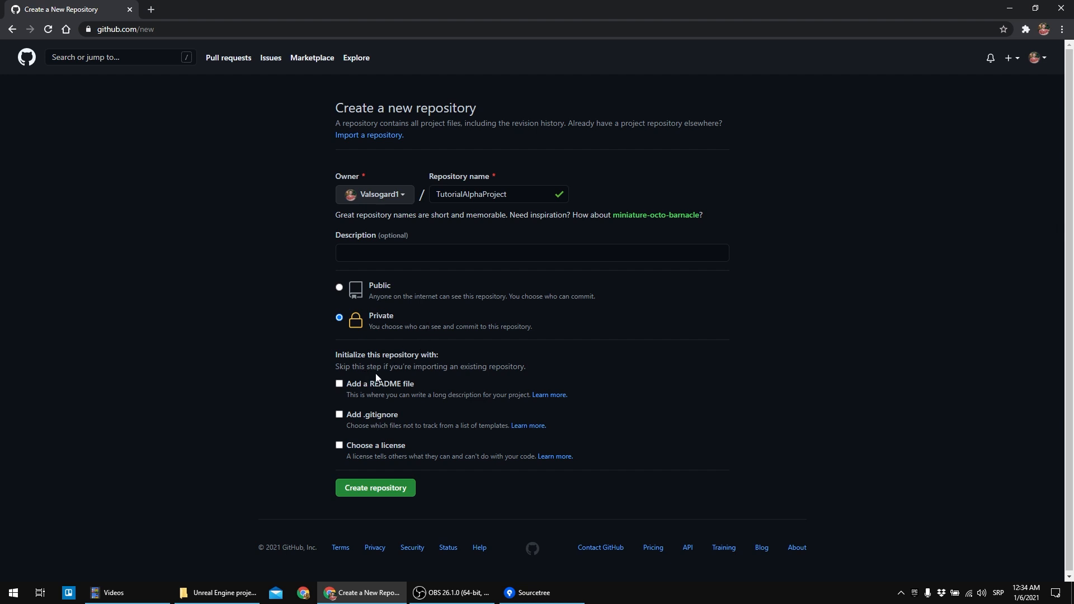
click(339, 384)
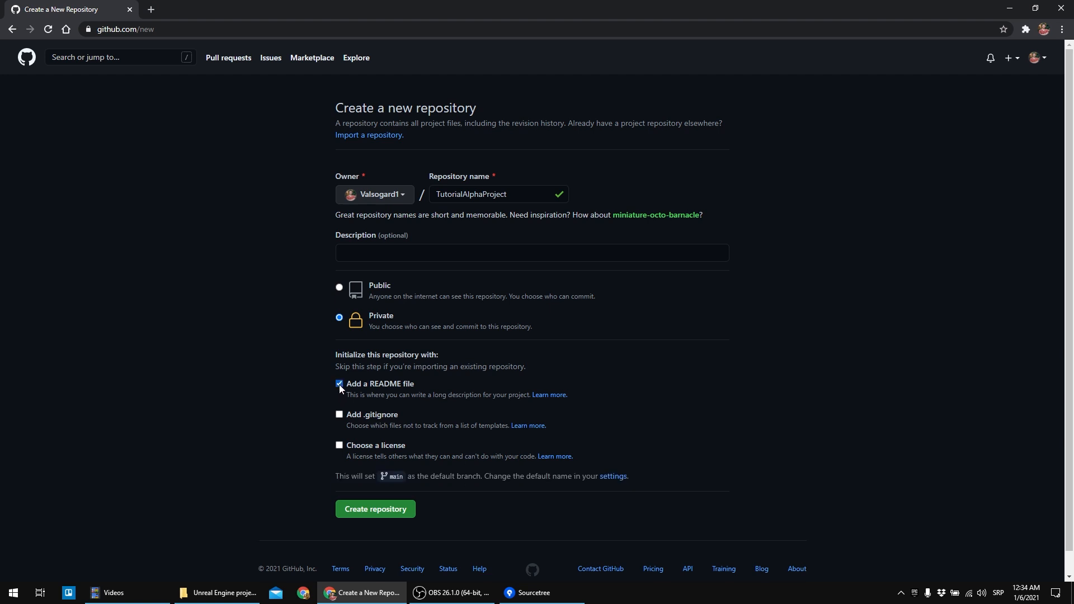
click(340, 415)
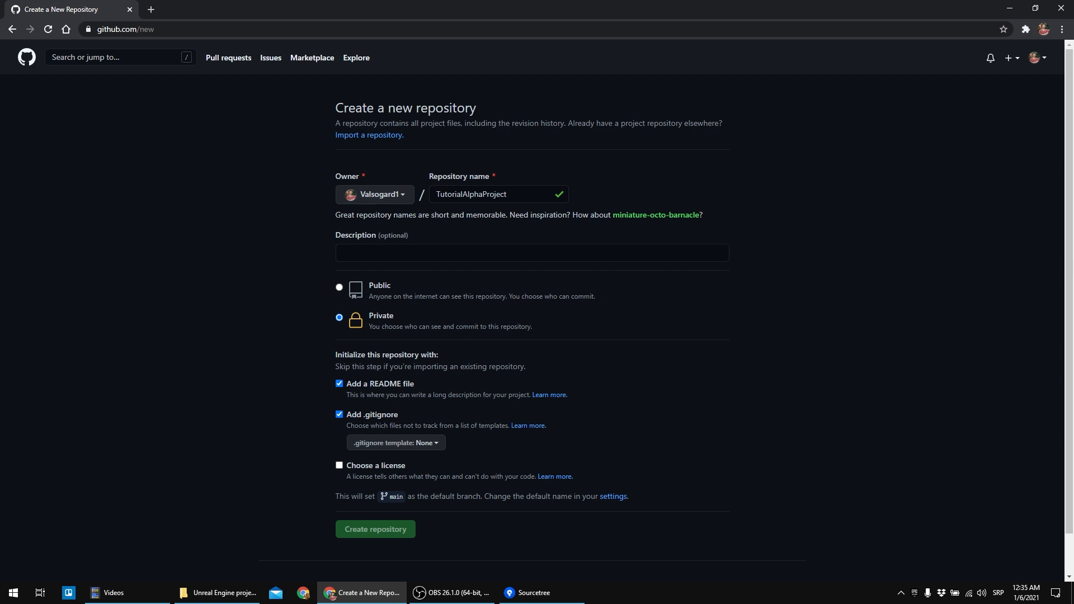
- Choose UnrealEngine as the .gitignore template for the new repository
click(431, 446)
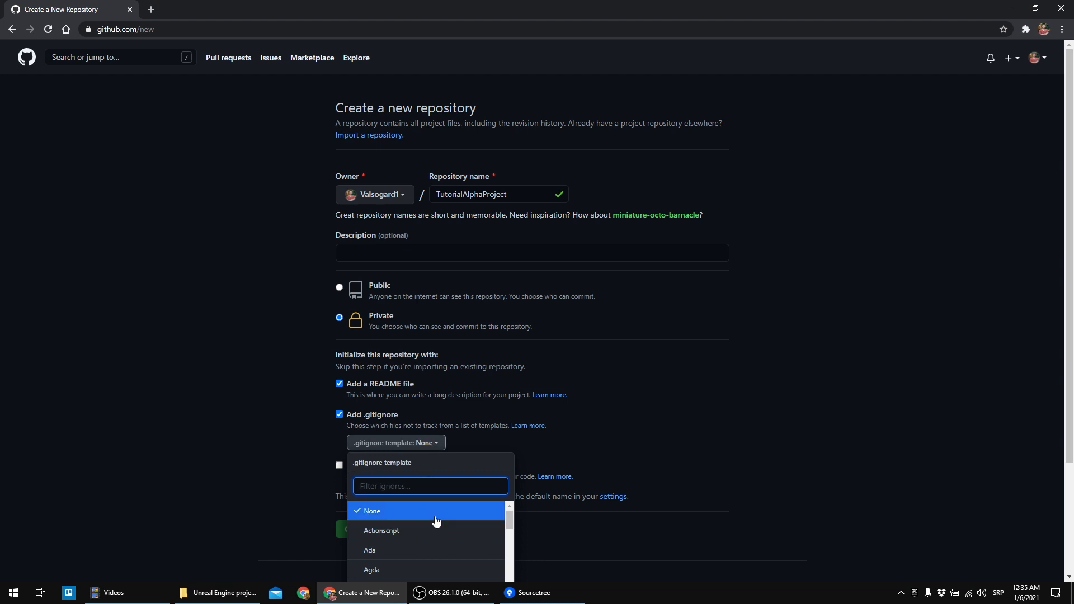
scroll(437, 529, down, 1)
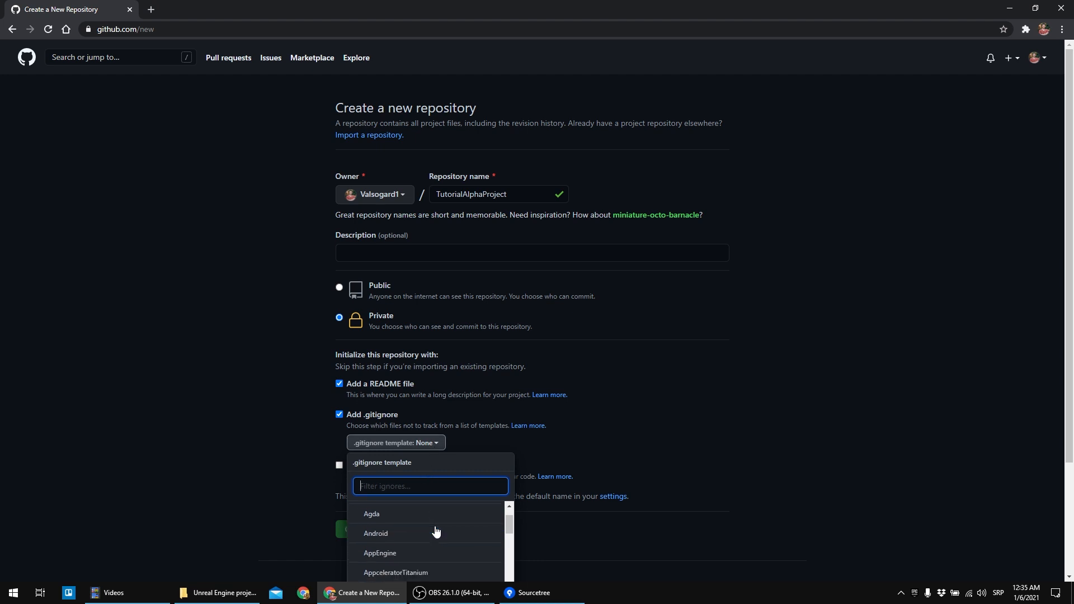
scroll(436, 530, down, 5)
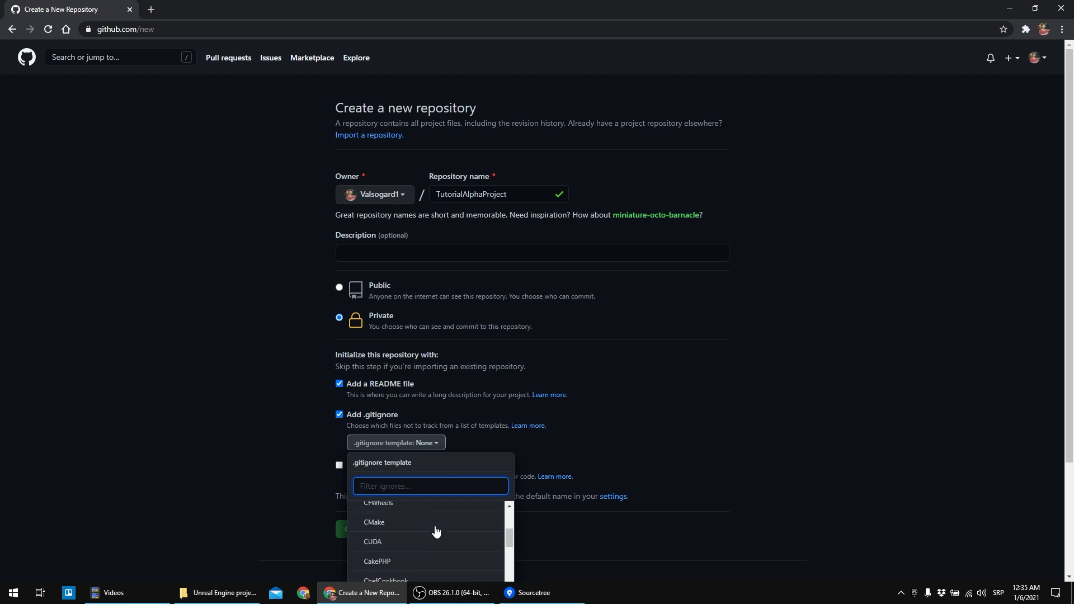
scroll(435, 532, down, 12)
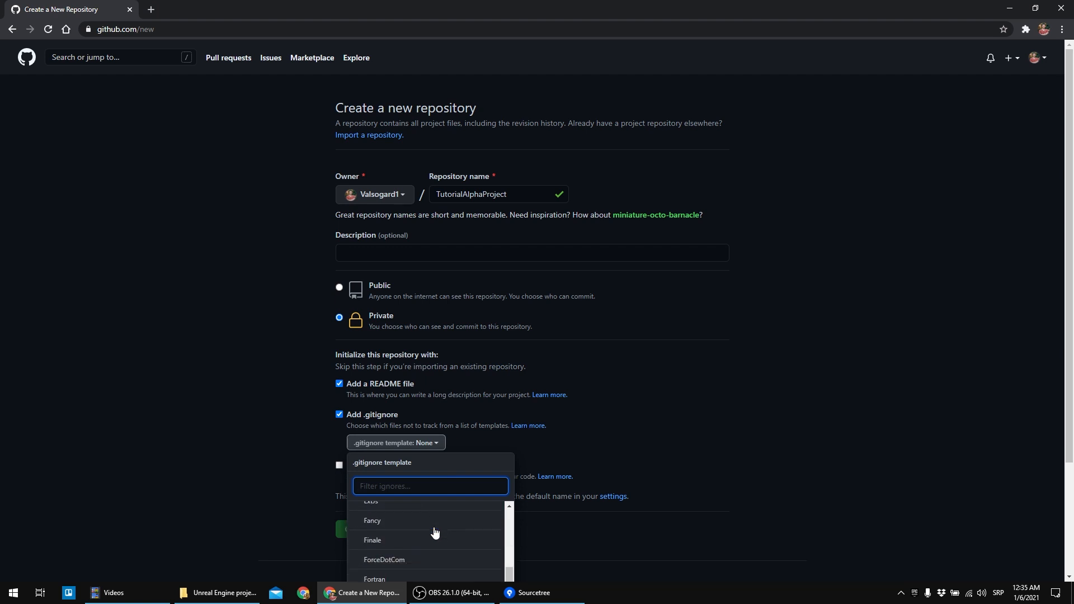
scroll(435, 531, down, 11)
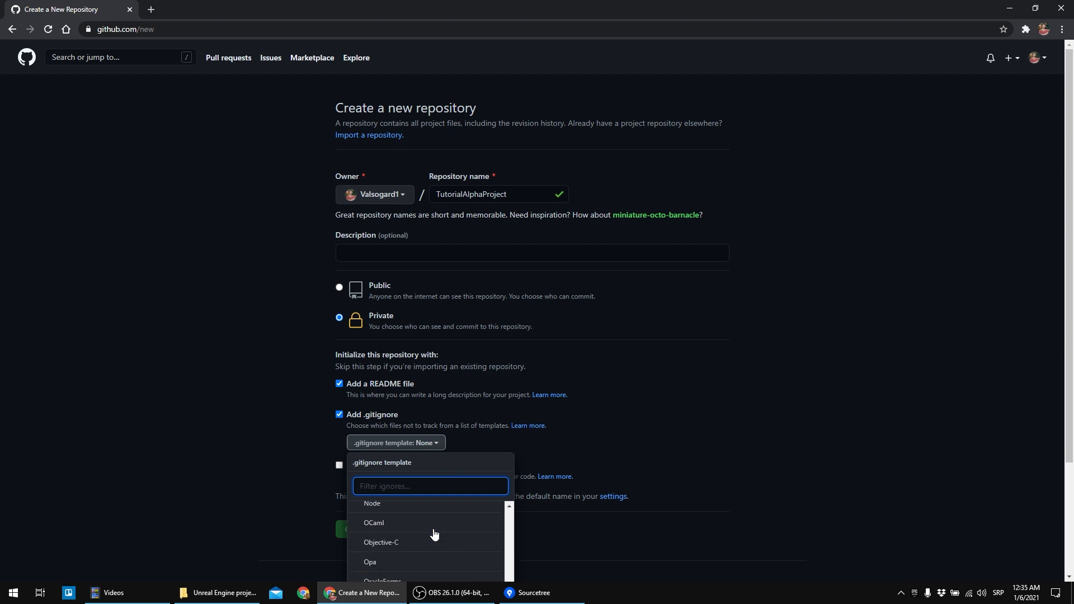
scroll(433, 538, down, 7)
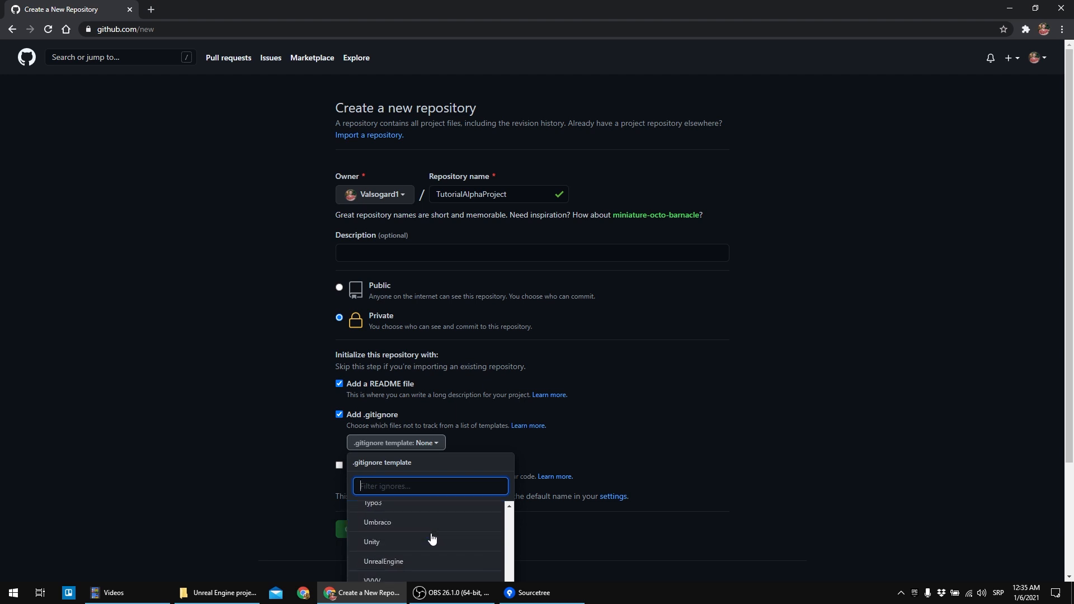
scroll(432, 539, down, 2)
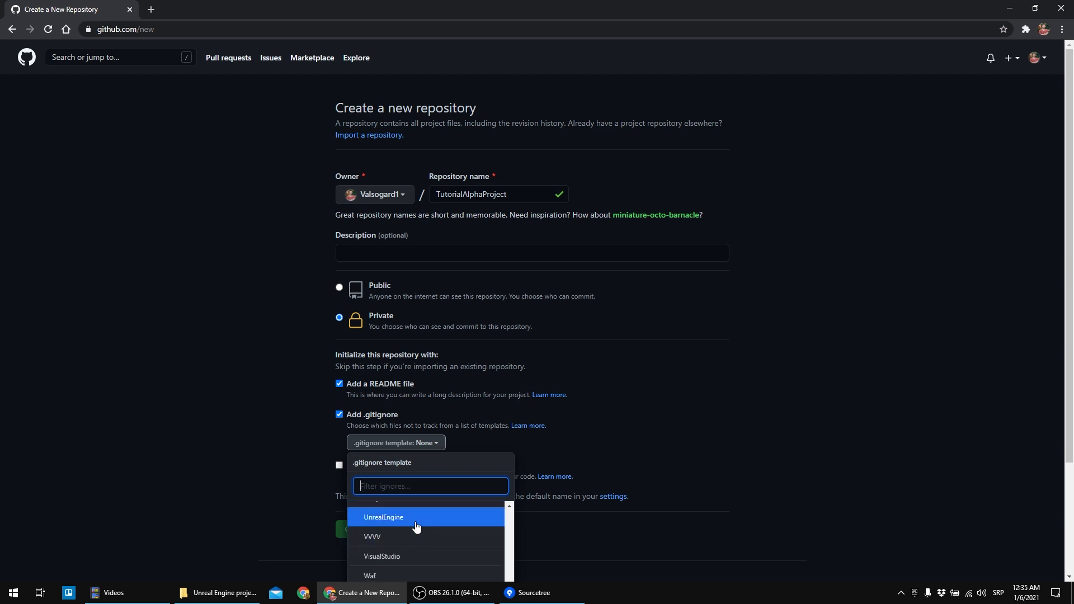
click(398, 512)
- Filter the .gitignore templates by "unreal" and select UnrealEngine again
click(448, 445)
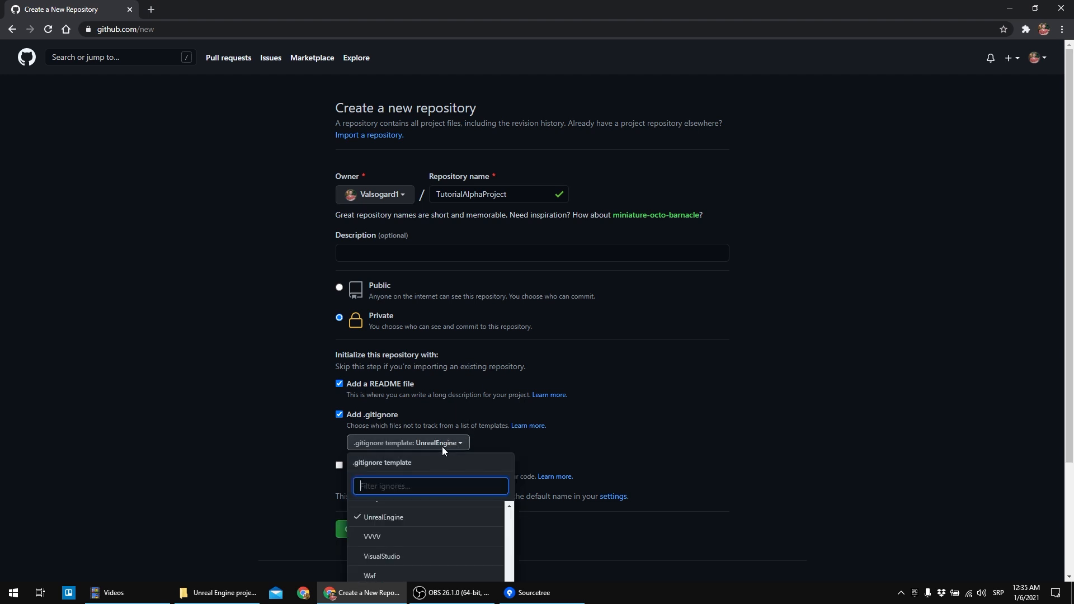
text(unreal)
click(393, 513)
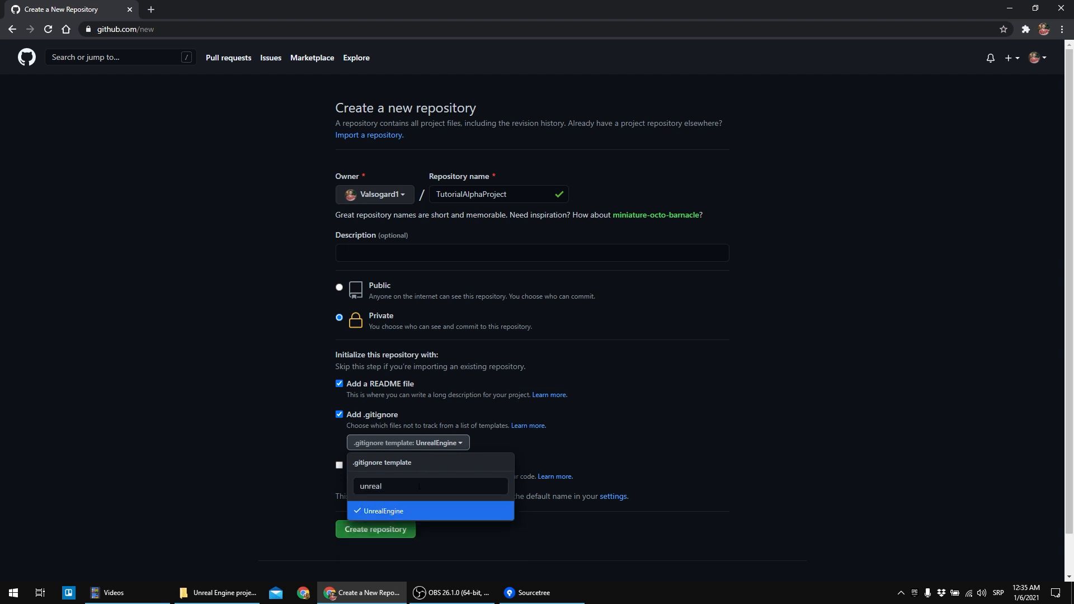
click(389, 489)
click(603, 444)
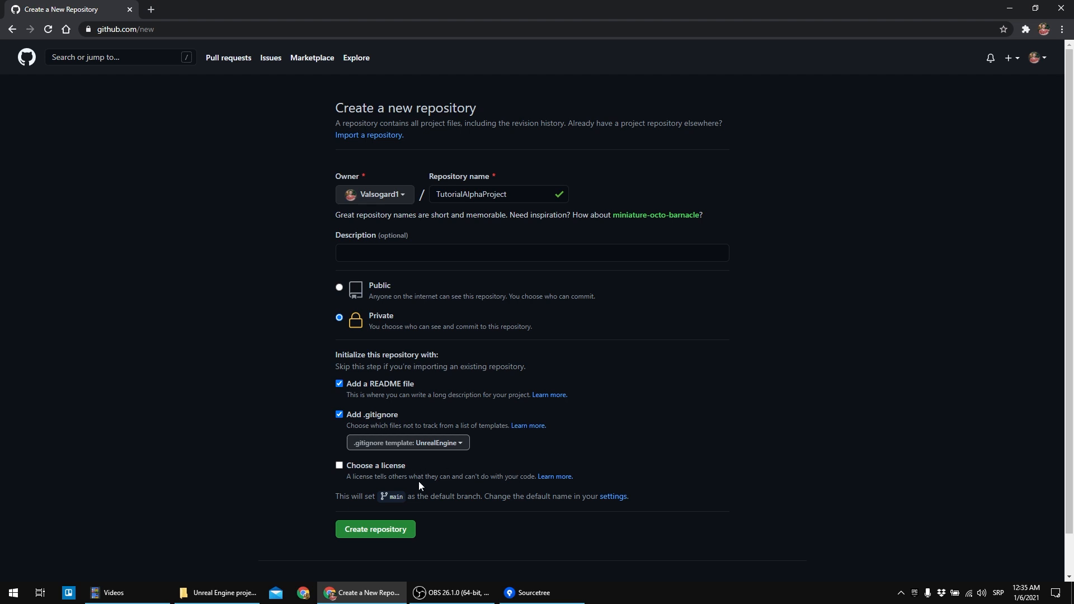
- Create the private TutorialAlphaProject repository with the chosen settings and view its page
scroll(418, 483, down, 1)
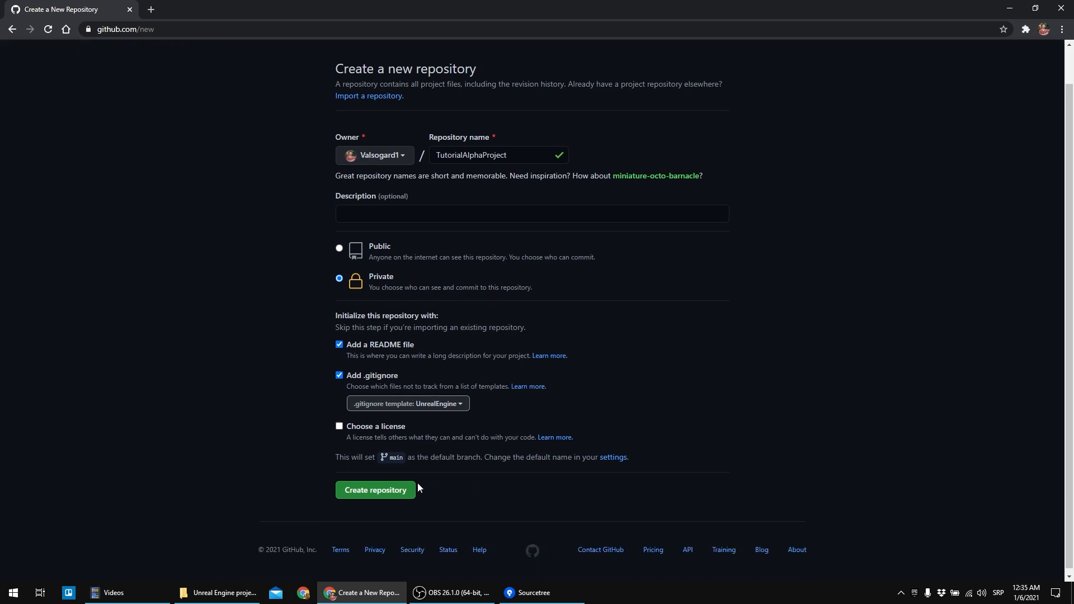
click(377, 487)
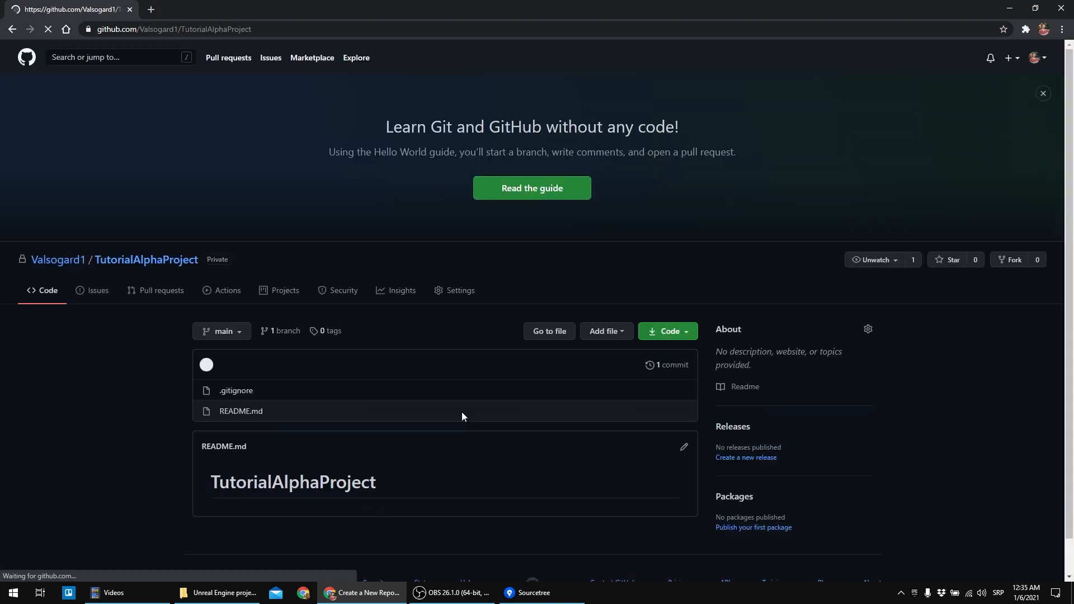
scroll(434, 375, down, 1)
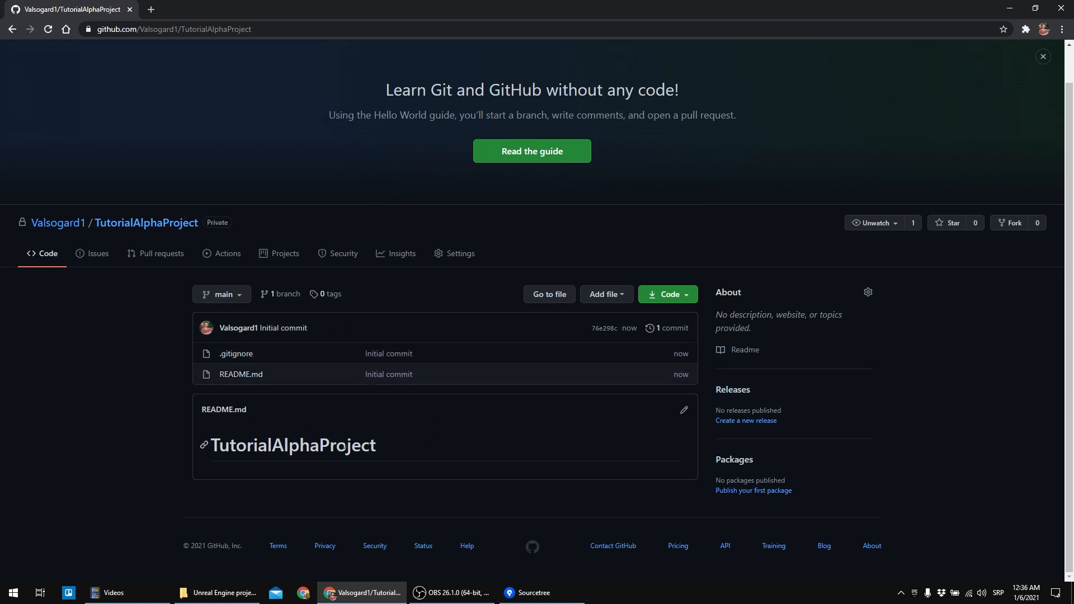
- Minimize the browser, open the Epic Games Launcher and launch Unreal Engine 4.26.0 from the Unreal Engine library
click(365, 597)
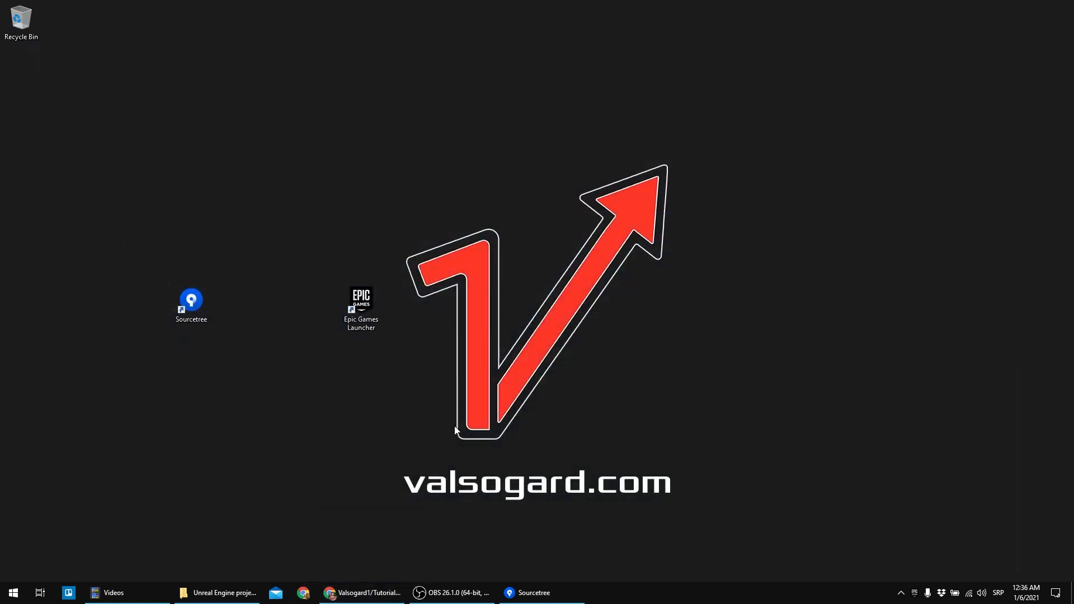
double_click(356, 296)
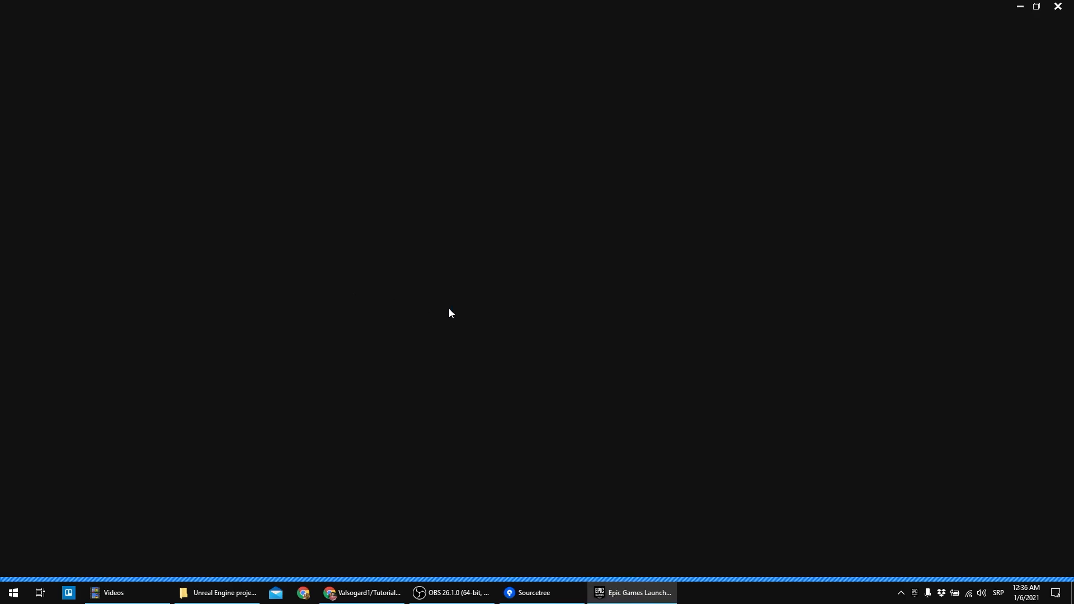
click(362, 30)
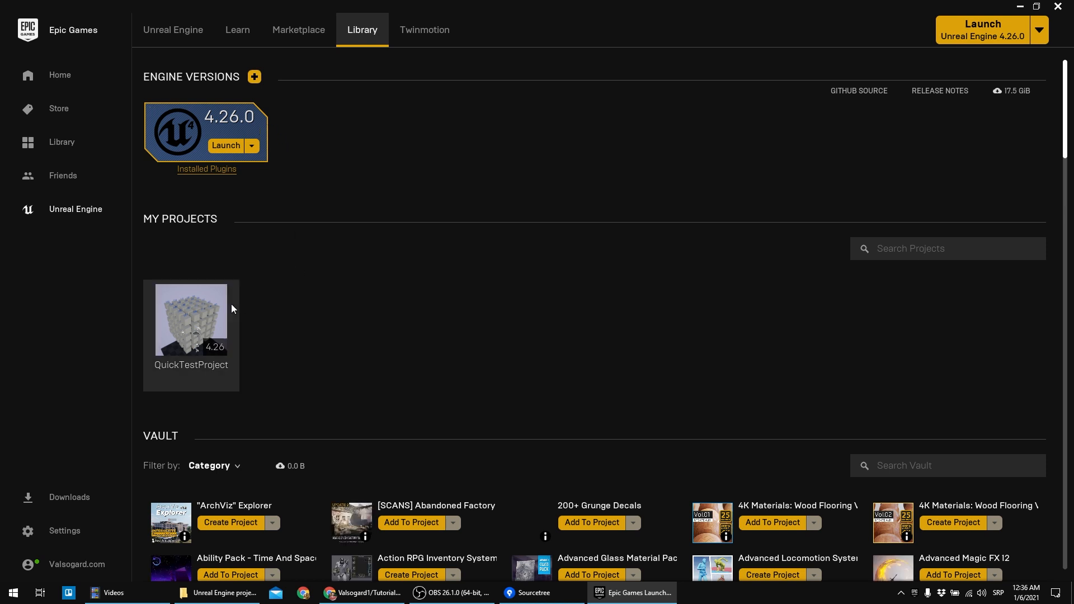
click(200, 339)
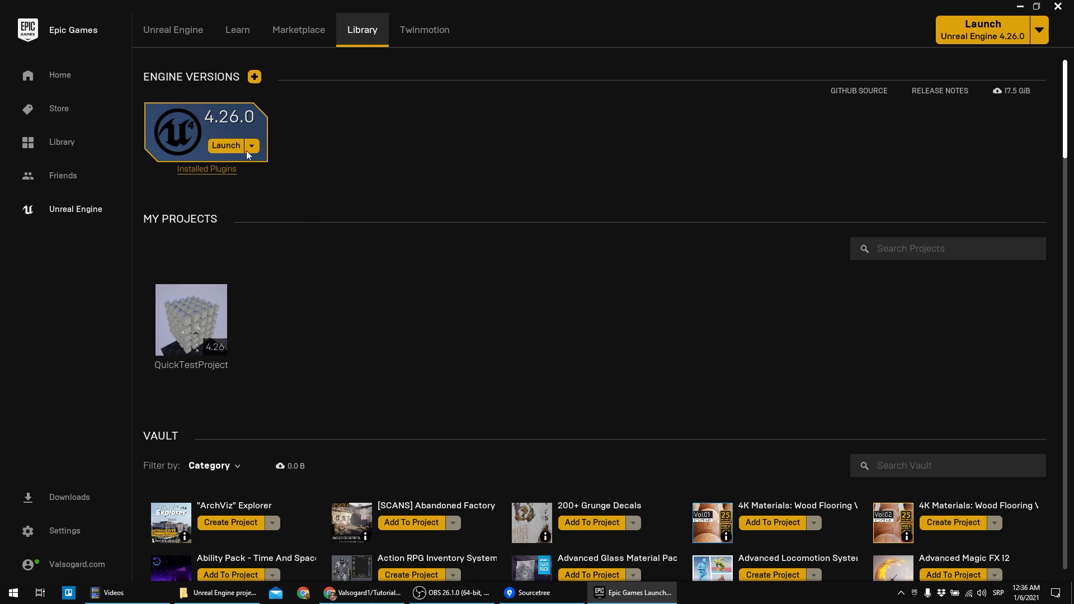
click(219, 150)
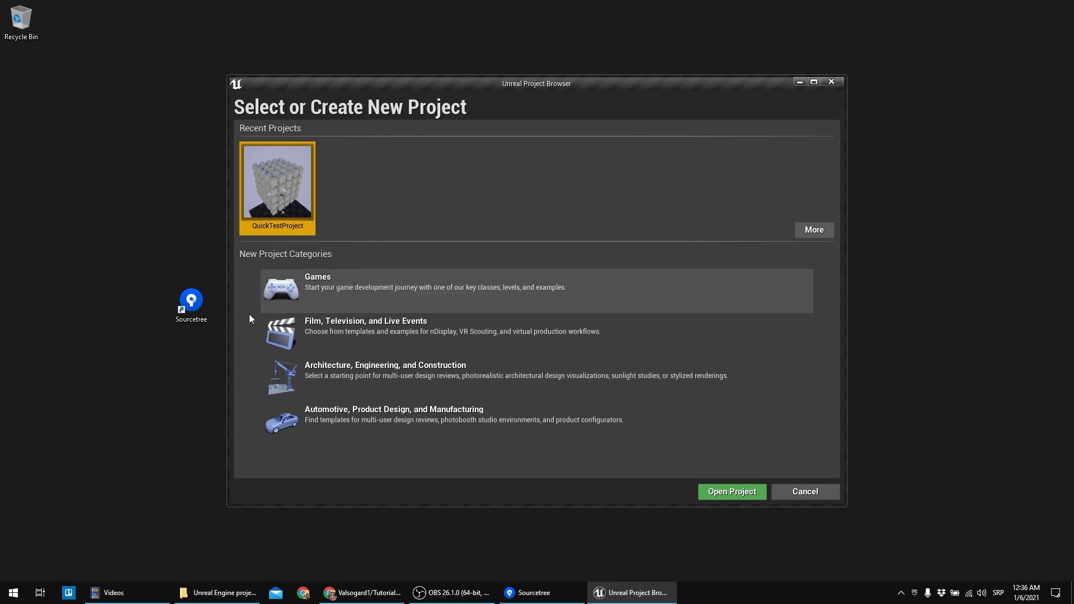
- Choose the Games category for a new Unreal project and select the Third Person template
click(345, 288)
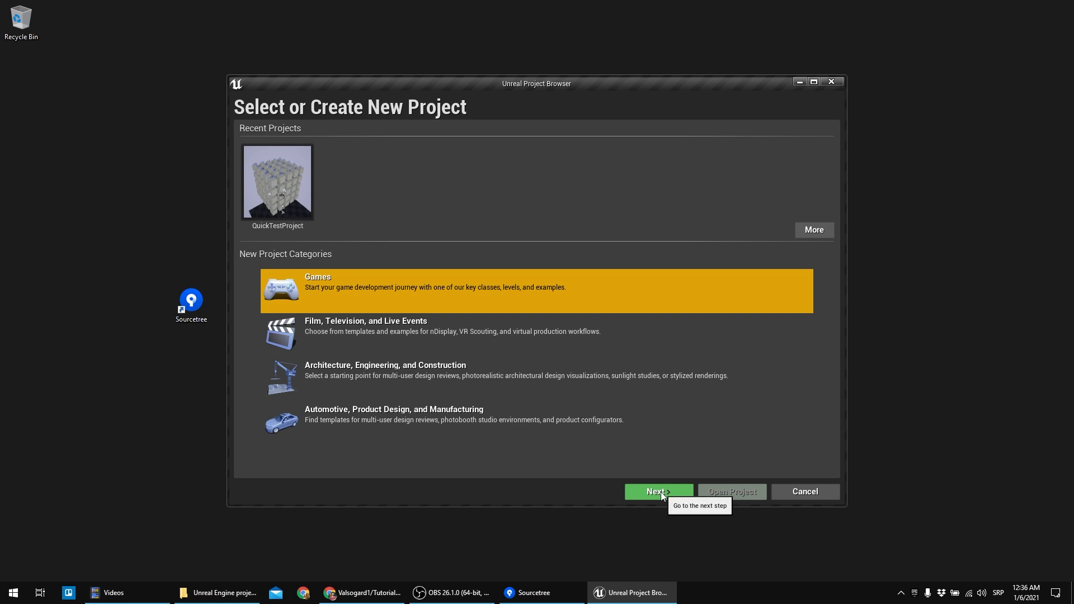
click(660, 492)
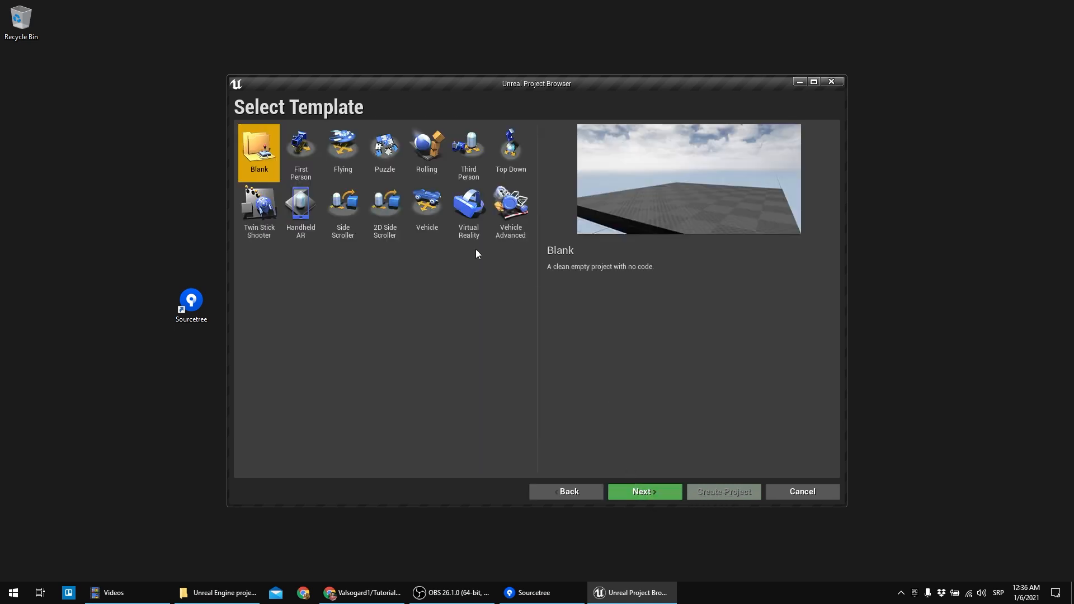
click(469, 152)
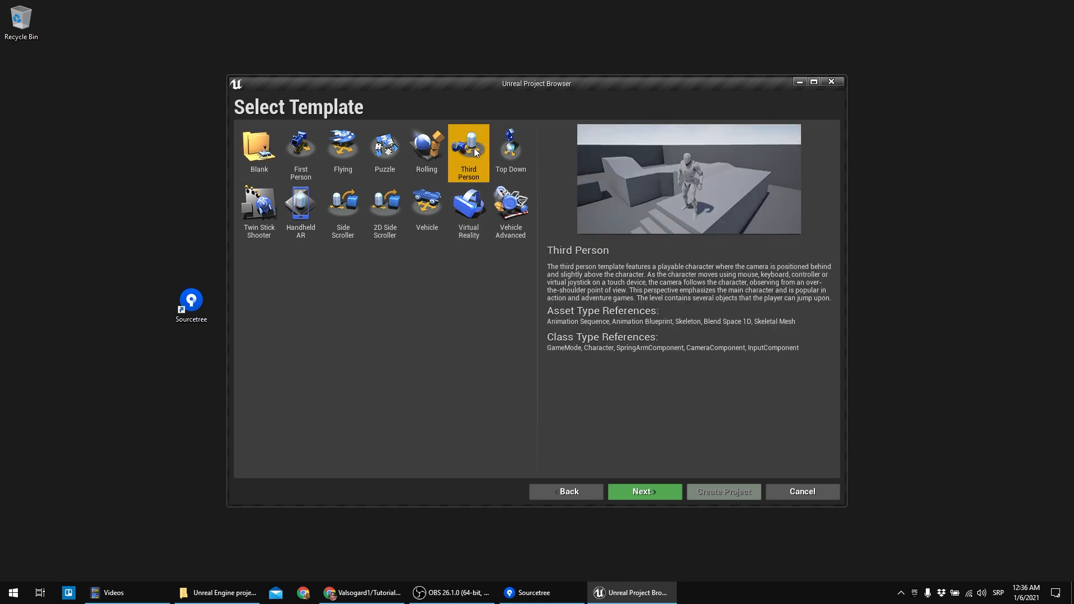
- Proceed to the project settings and set the project location to C:\Storage\Unreal Engine projects
click(633, 495)
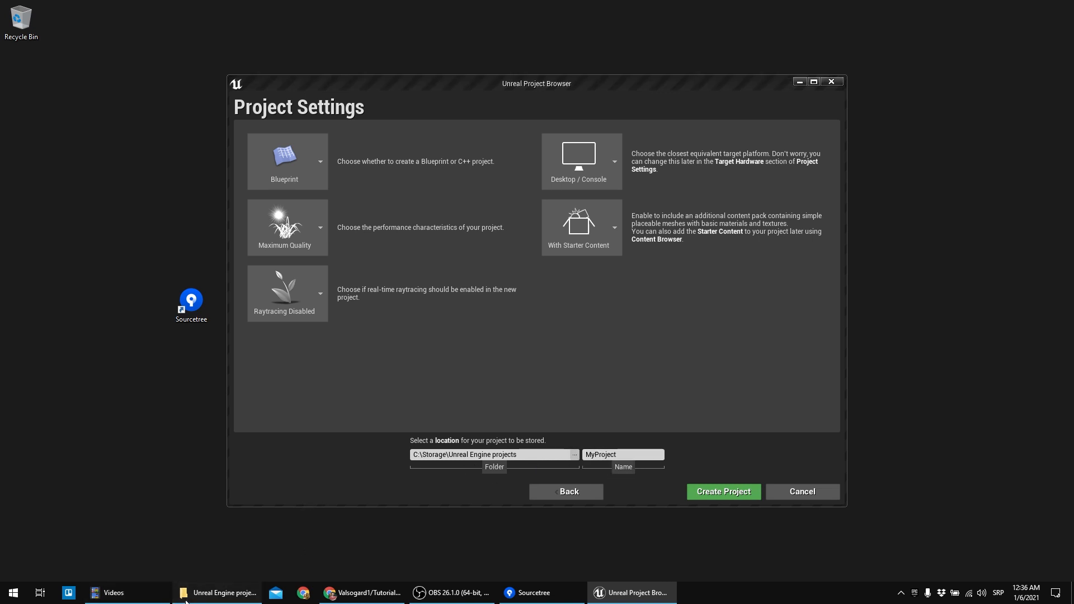
click(187, 592)
click(212, 42)
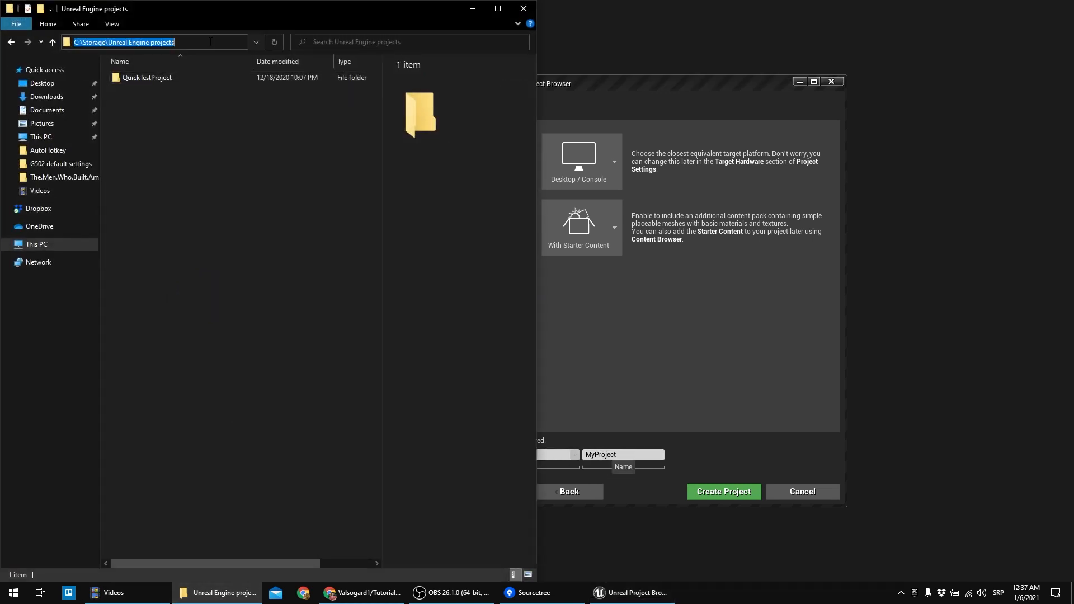
click(250, 596)
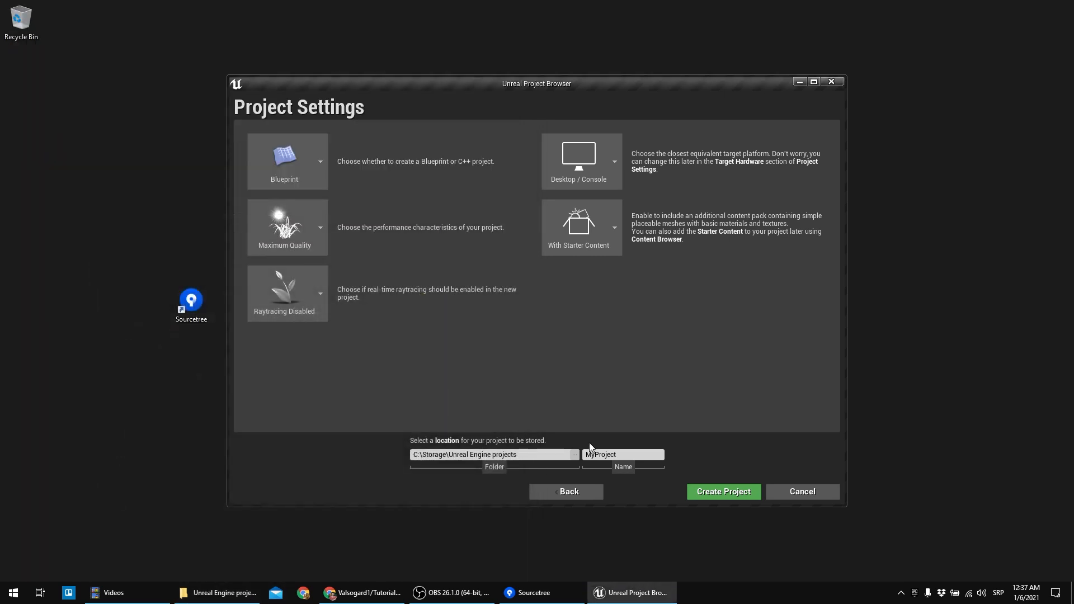
click(576, 457)
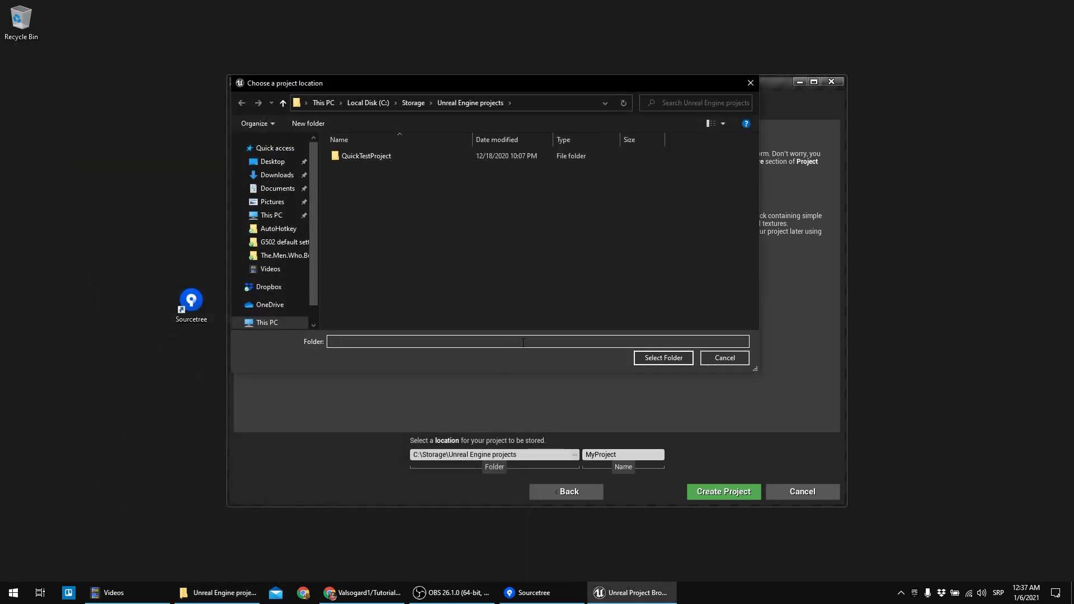
click(664, 358)
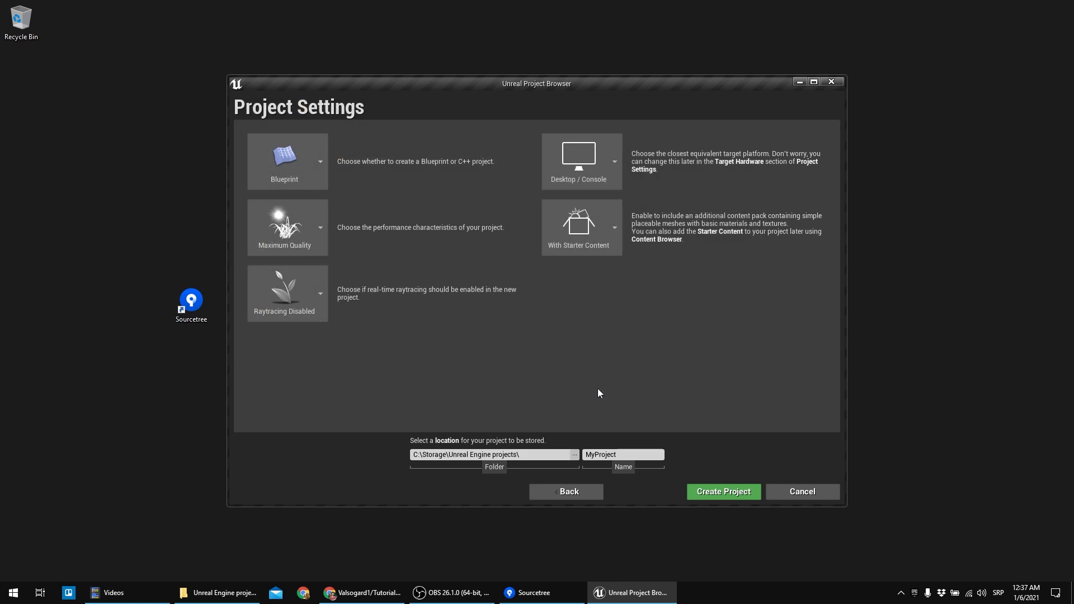
- Name the project TutorialAlphaProject, matching the GitHub repository, and create it
click(625, 453)
key(BackSpace)
key(BackSpace)
key(BackSpace)
key(BackSpace)
key(BackSpace)
key(BackSpace)
key(BackSpace)
key(BackSpace)
key(BackSpace)
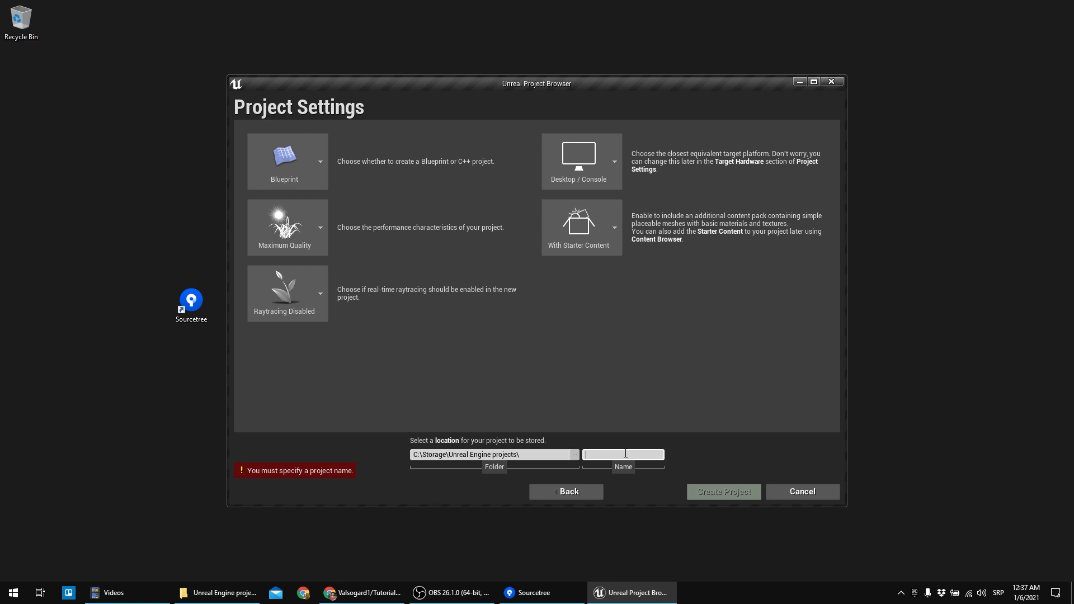
click(363, 593)
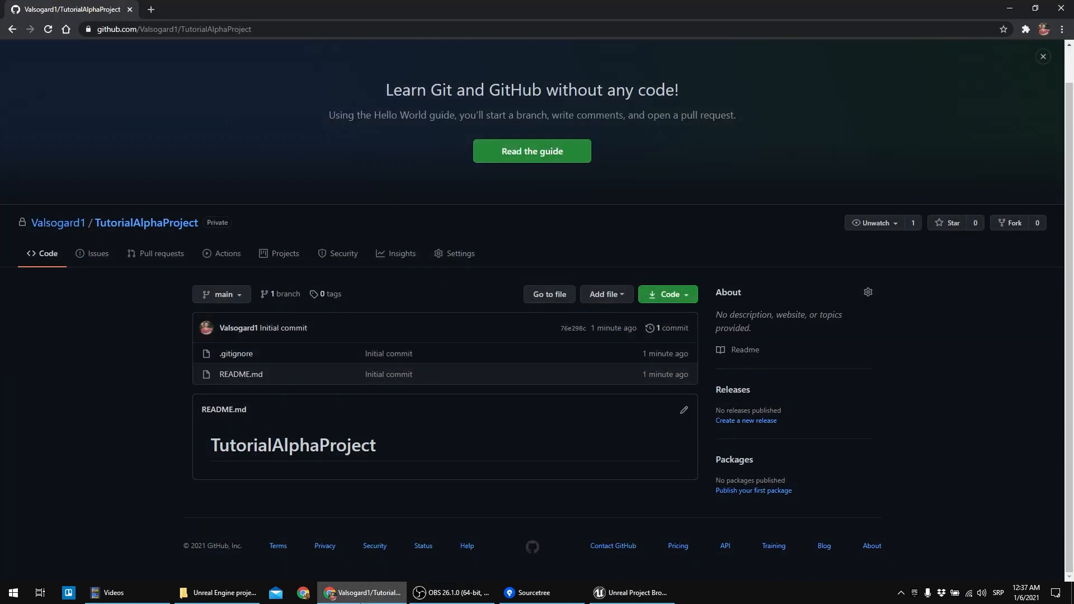
click(361, 600)
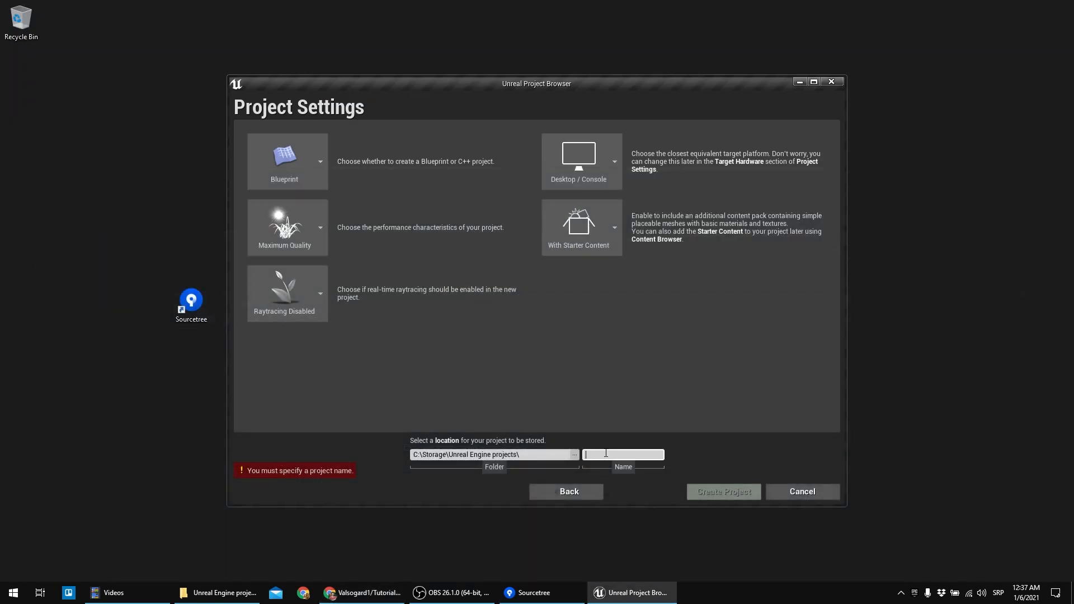
text(Tutoral)
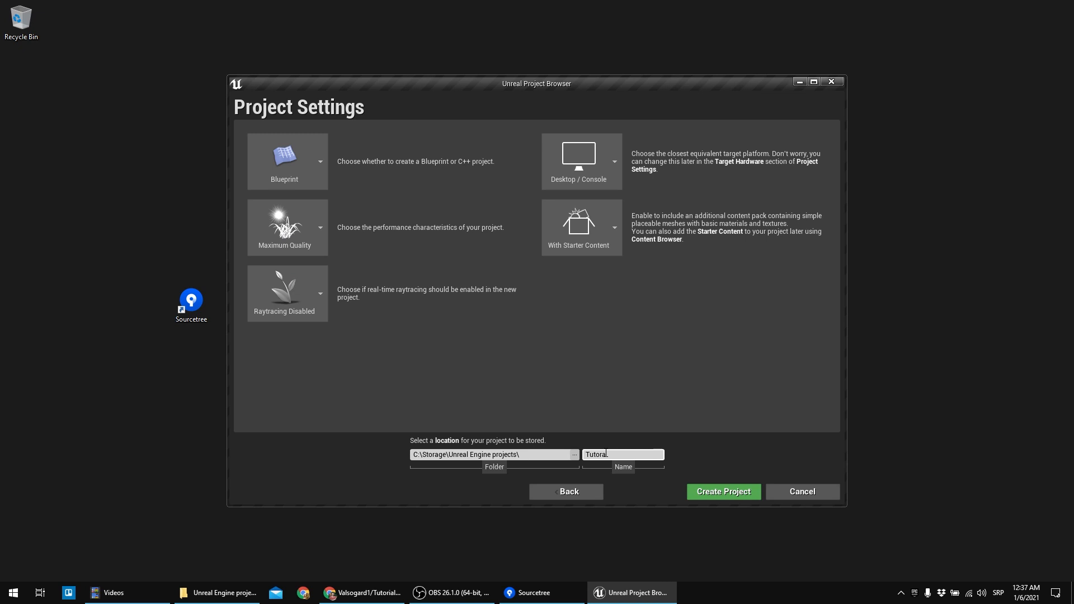
text(alAlphaProject)
click(700, 452)
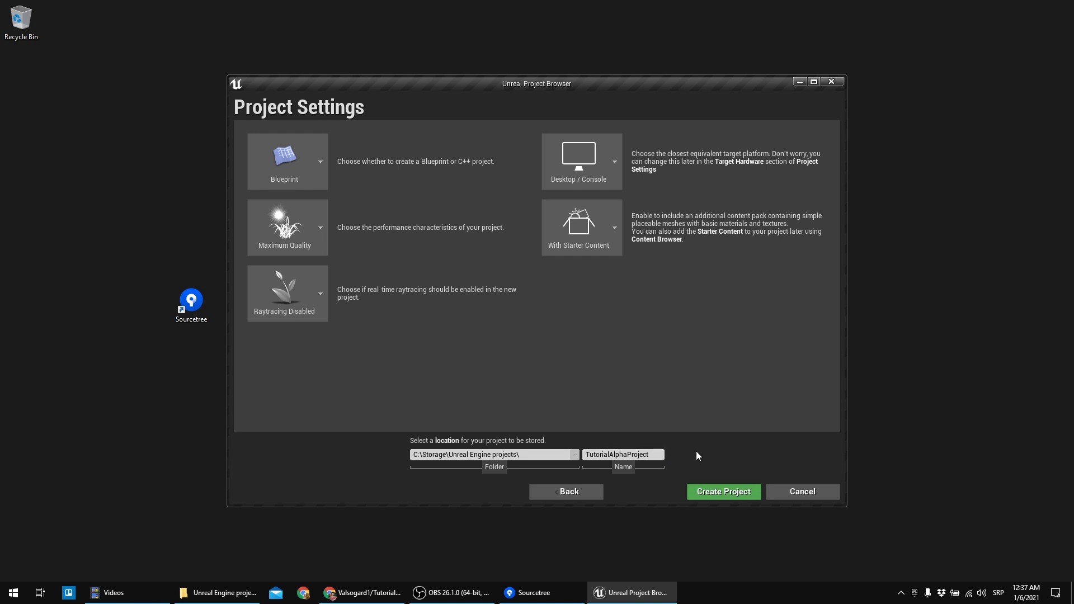
click(724, 492)
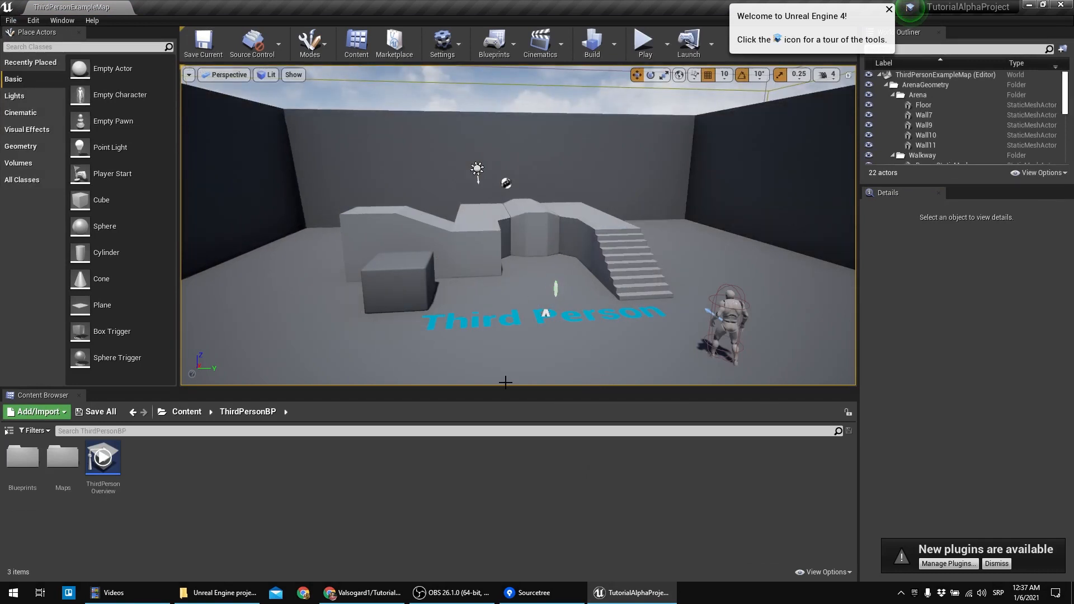
- Look over the new project's level and content folders, dismissing the new plugins notification, and close the Unreal editor
drag(478, 216, 487, 246)
mouse_move(379, 245)
mouse_down()
mouse_move(381, 221)
mouse_move(392, 263)
mouse_move(380, 244)
mouse_up()
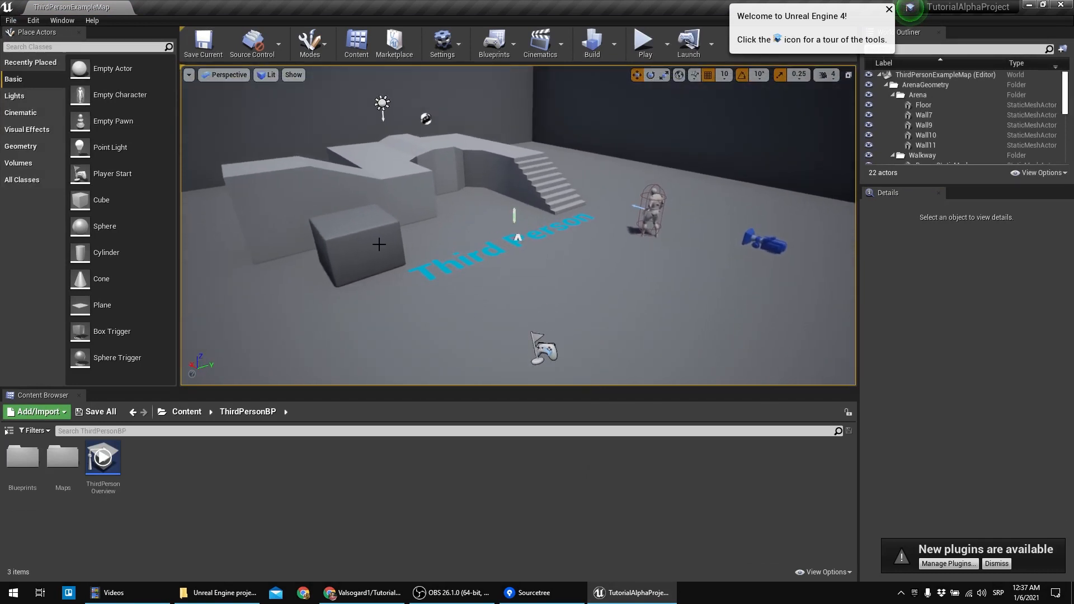
click(9, 431)
drag(325, 293, 324, 280)
mouse_move(400, 275)
mouse_down()
mouse_move(401, 263)
mouse_move(401, 275)
mouse_up()
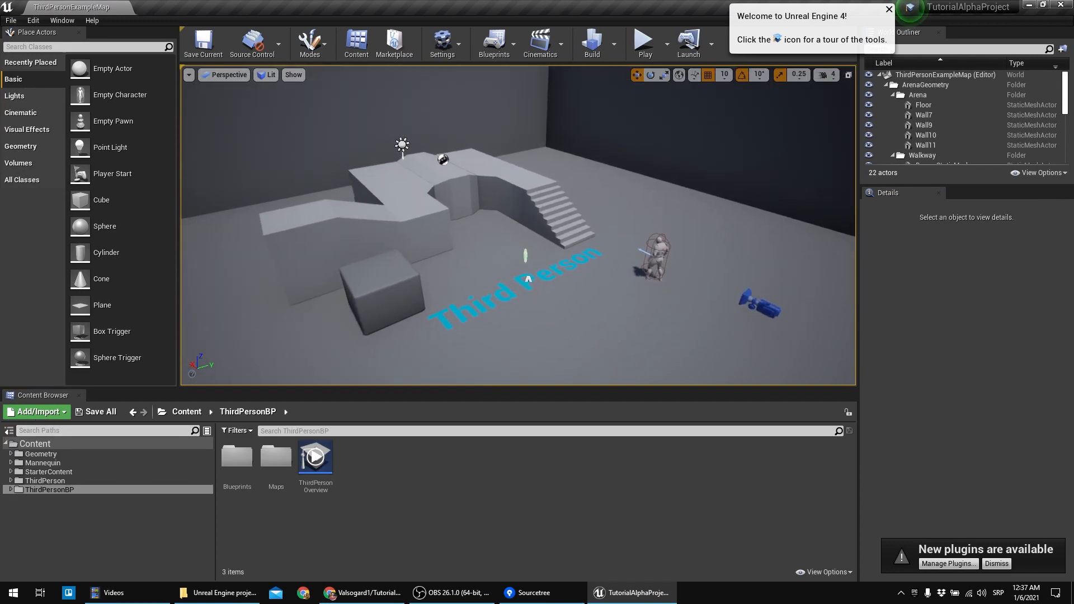
click(998, 564)
mouse_move(641, 287)
mouse_down()
mouse_move(636, 313)
mouse_move(633, 266)
mouse_move(633, 277)
mouse_up()
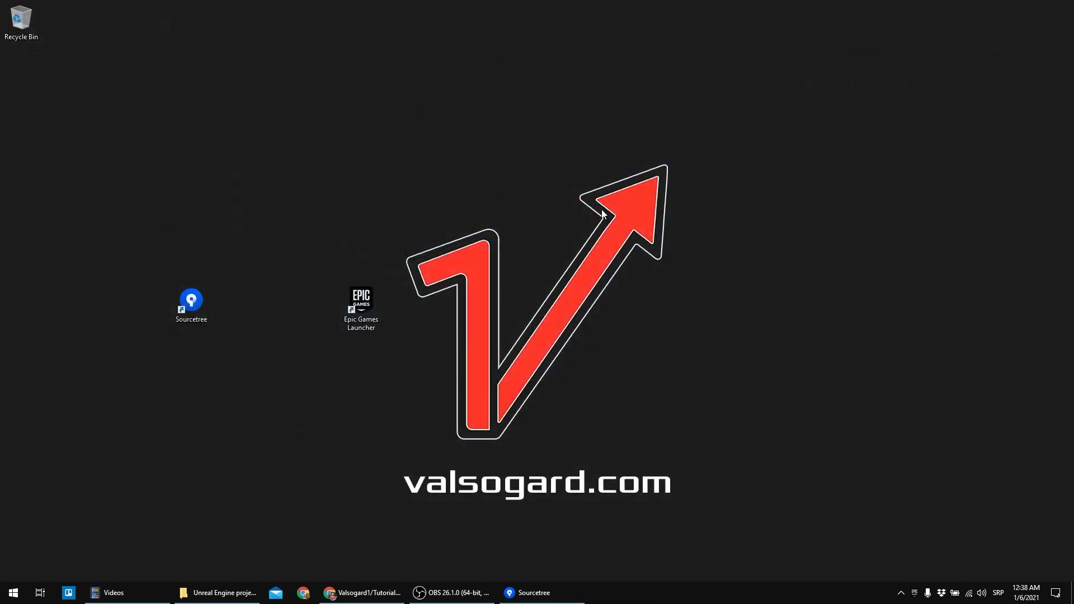
- Show the Unreal Engine library in the Epic Games Launcher and close the open Unreal Engine projects folder window
click(386, 430)
click(213, 589)
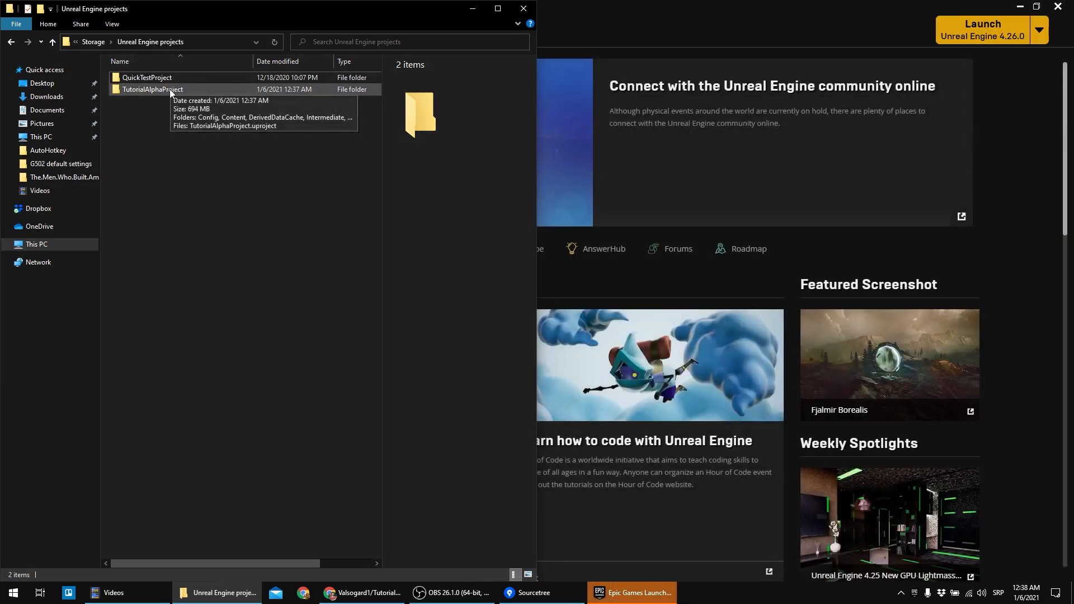
right_click(169, 89)
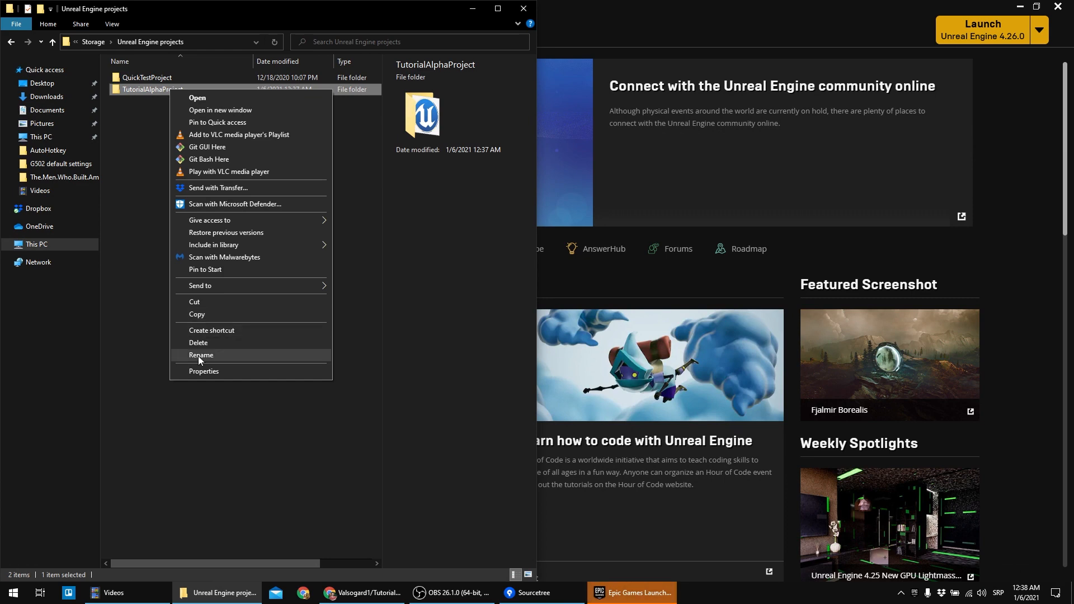
click(216, 593)
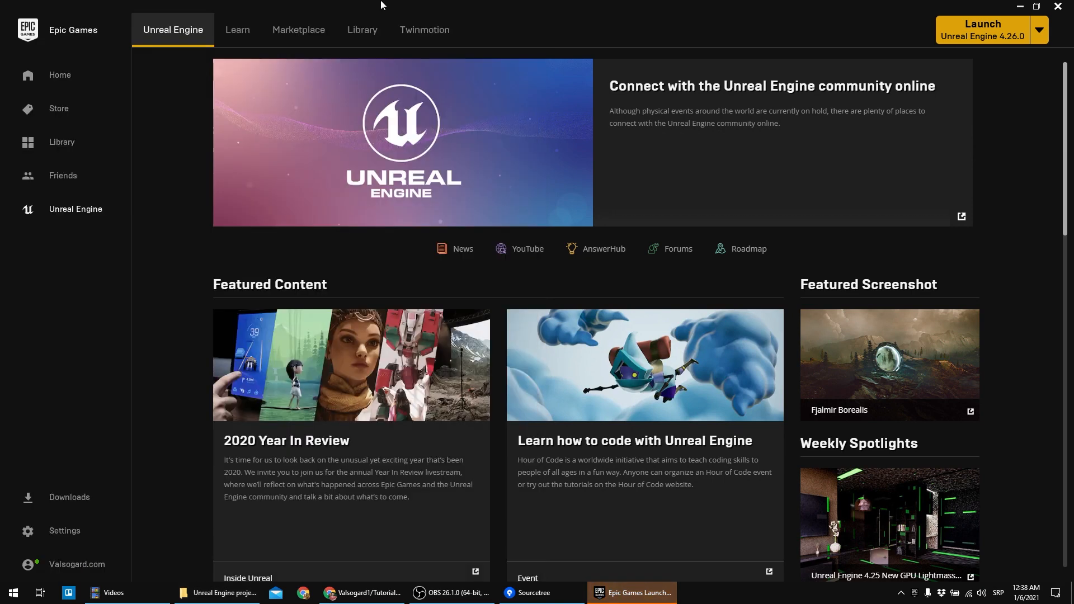
click(373, 33)
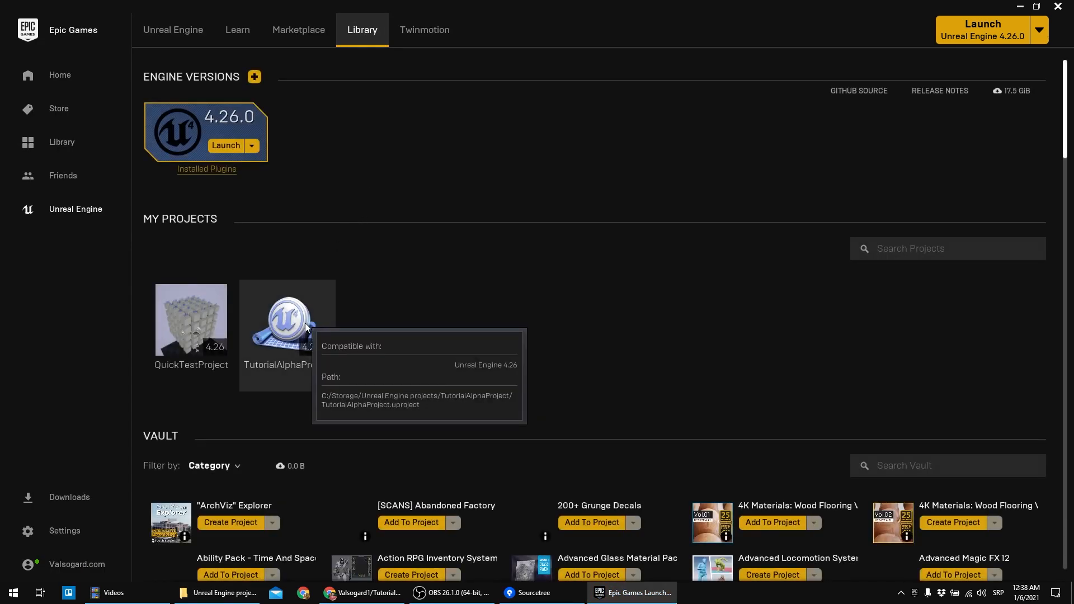
right_click(216, 593)
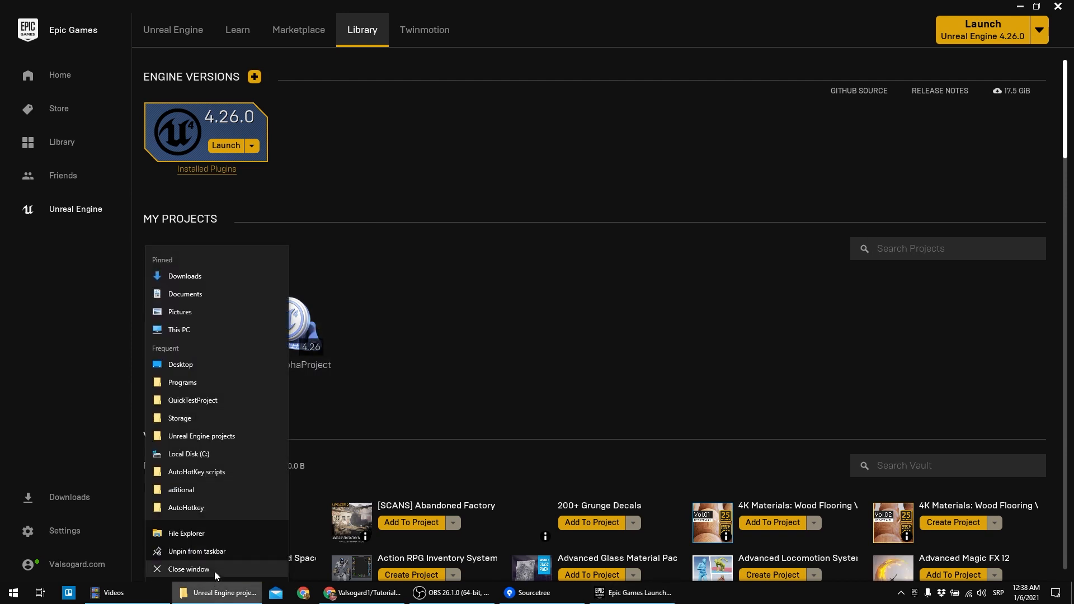
click(213, 568)
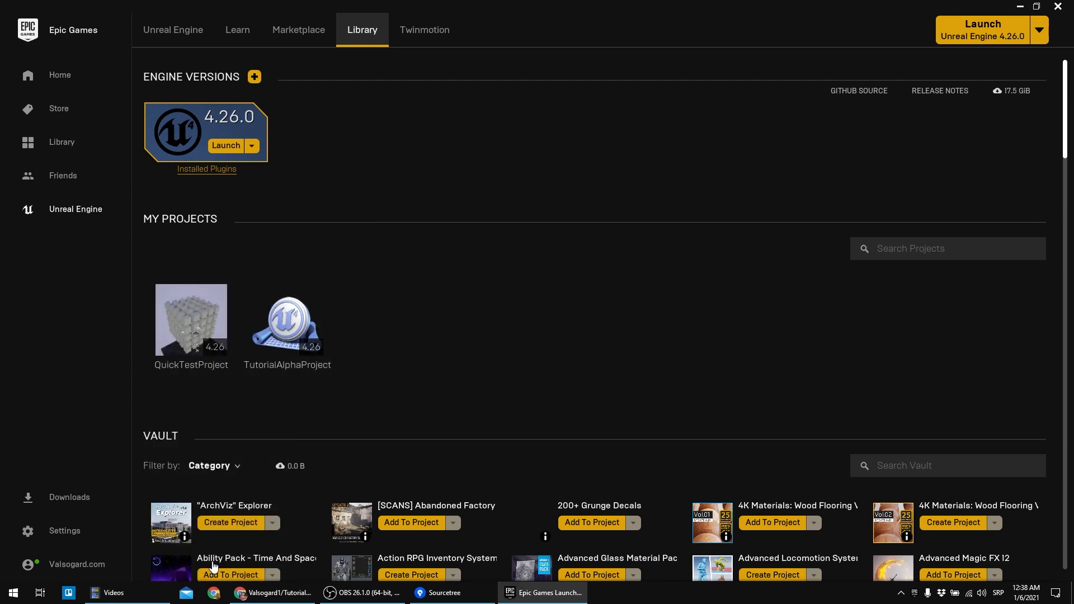
- Open TutorialAlphaProject's folder from the launcher library, minimize the launcher and go up to the Unreal Engine projects folder
right_click(286, 324)
click(312, 350)
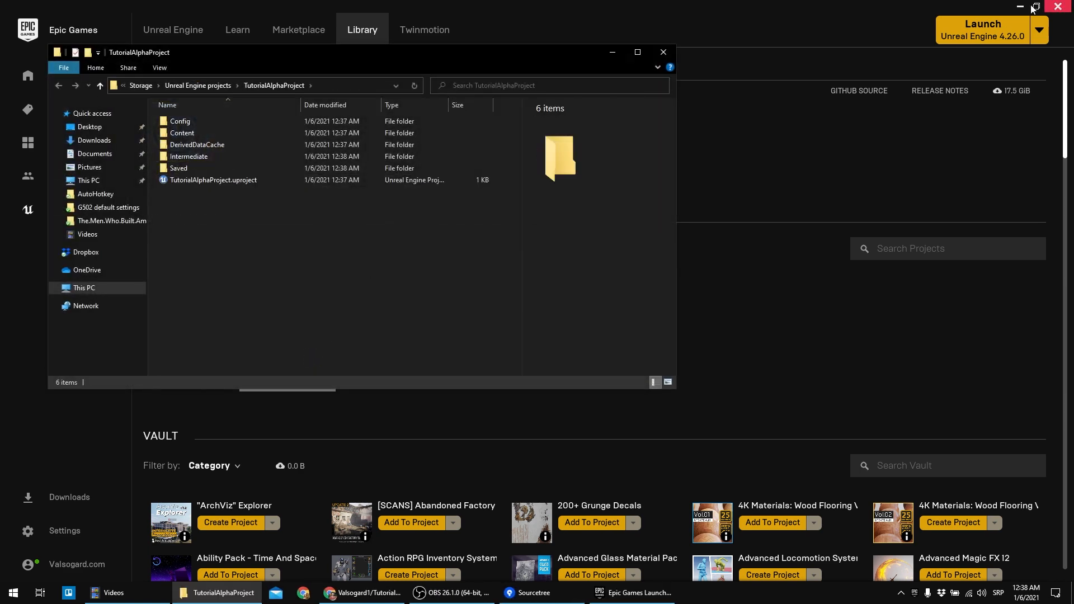
click(1020, 10)
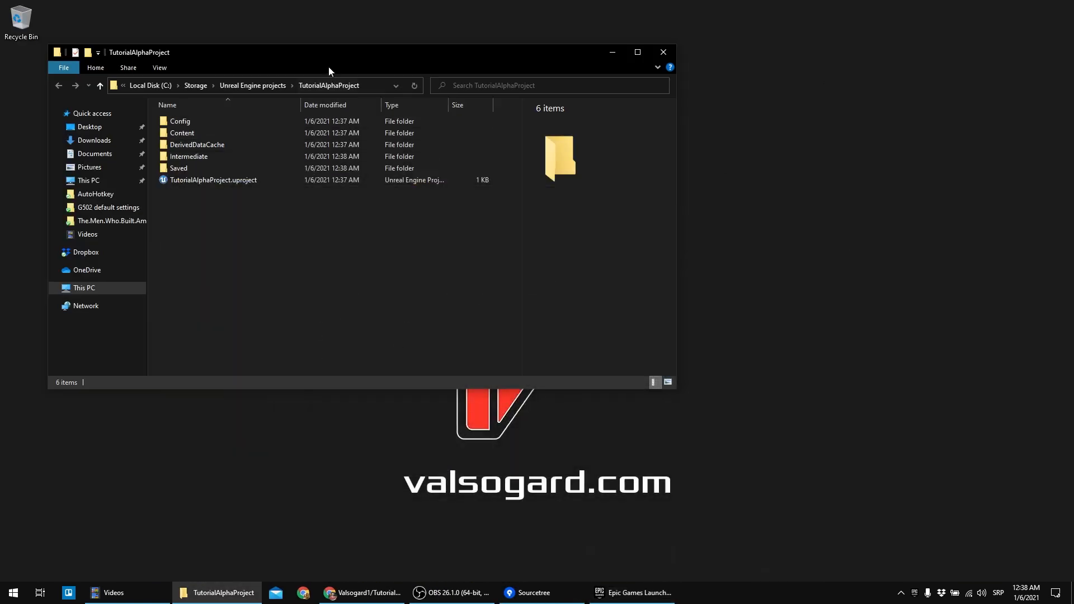
click(260, 86)
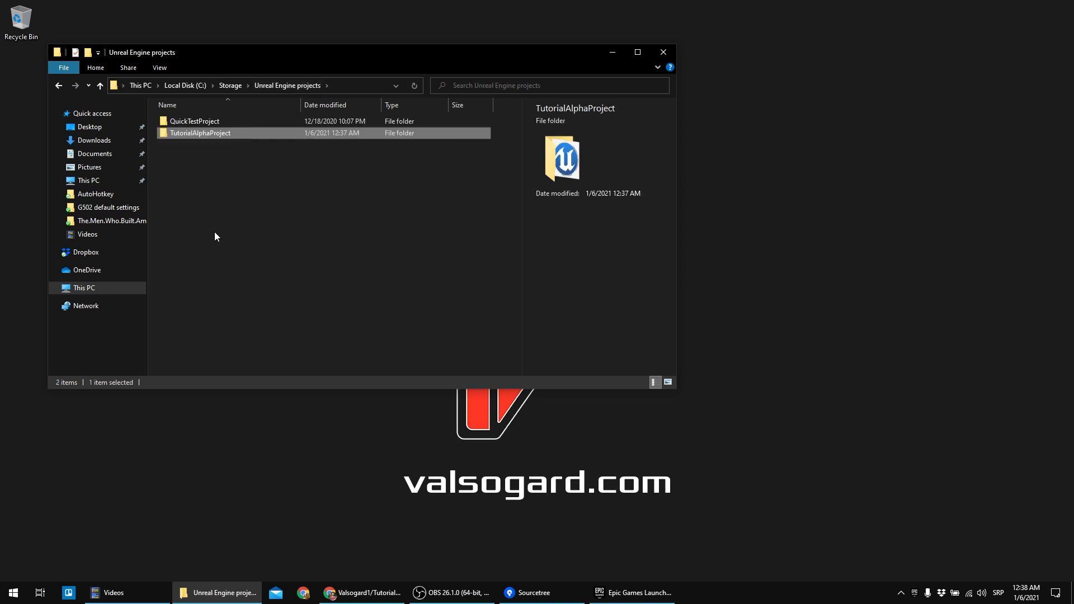
- Rename the TutorialAlphaProject folder to TutorialAlphaProject_
click(217, 138)
key(F2)
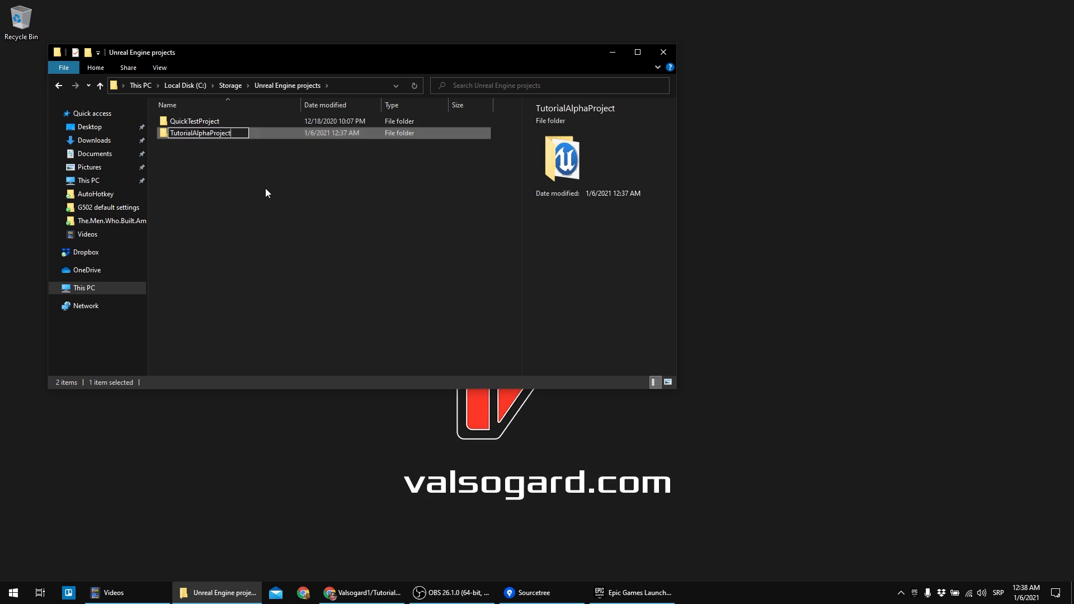
text(+)
key(BackSpace)
text(*)
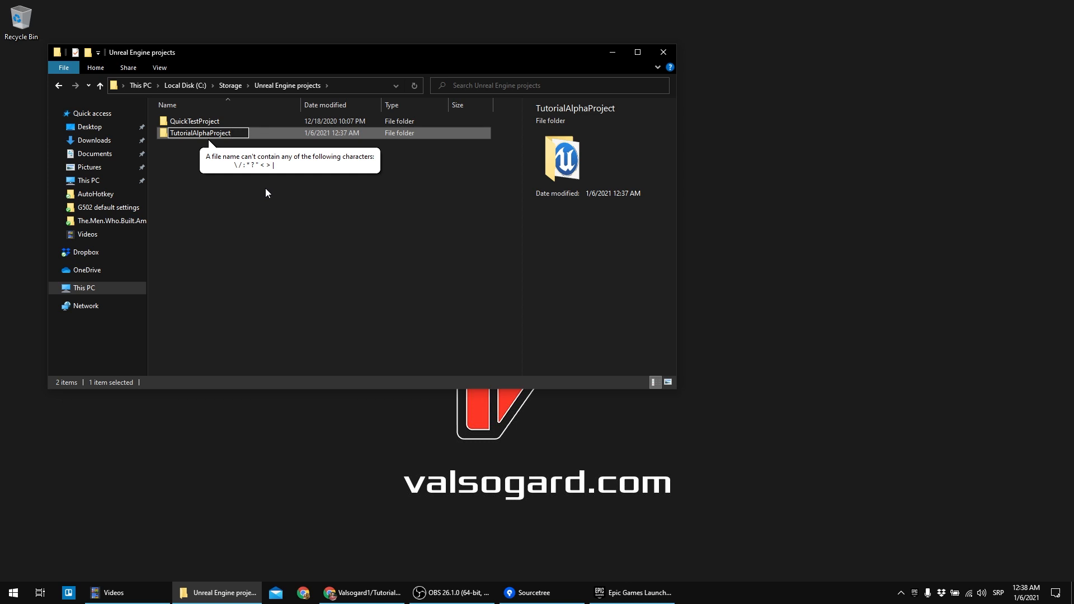
text(_)
key(Return)
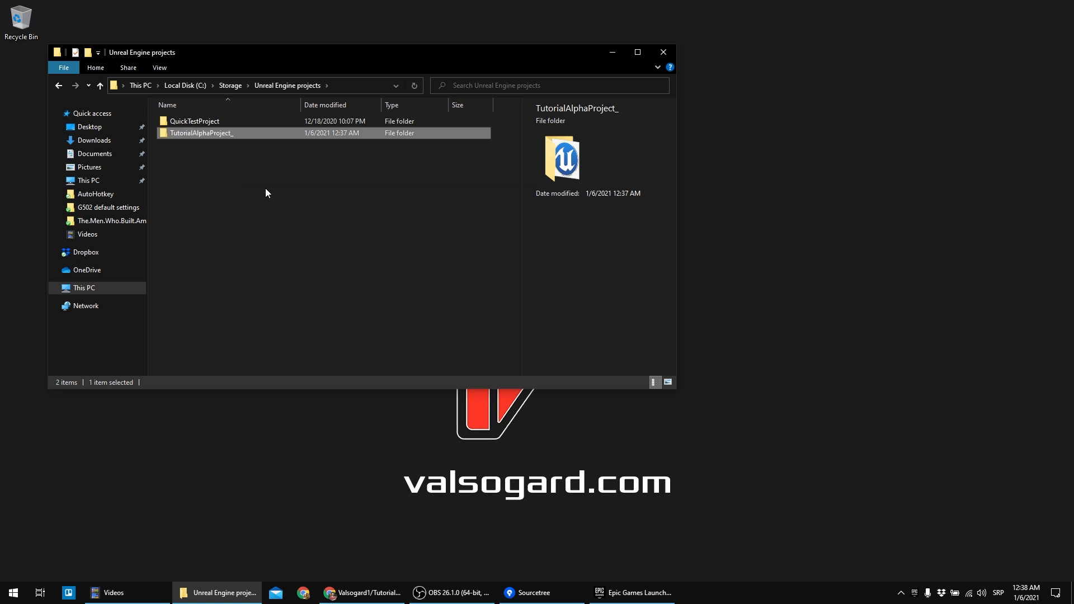
click(268, 208)
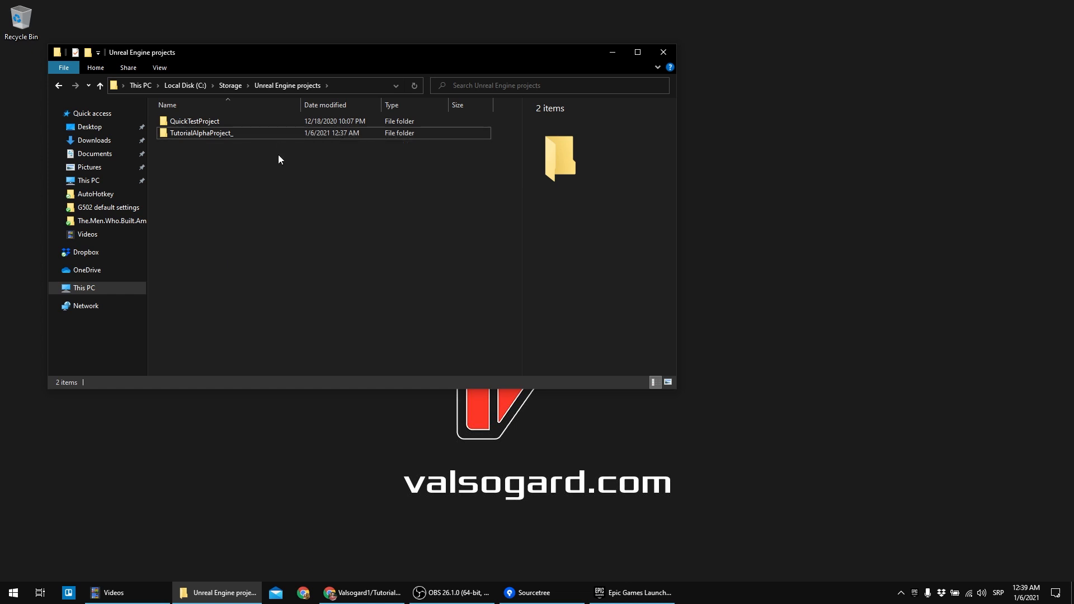
- View the contents of the TutorialAlphaProject_ folder and return to the Unreal Engine projects folder
click(234, 133)
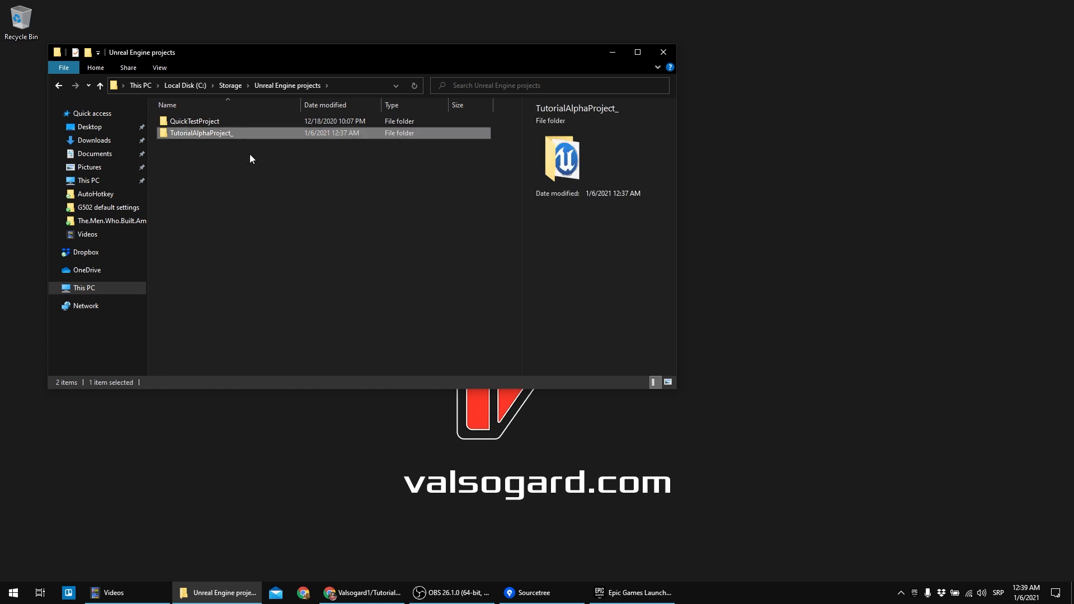
click(250, 155)
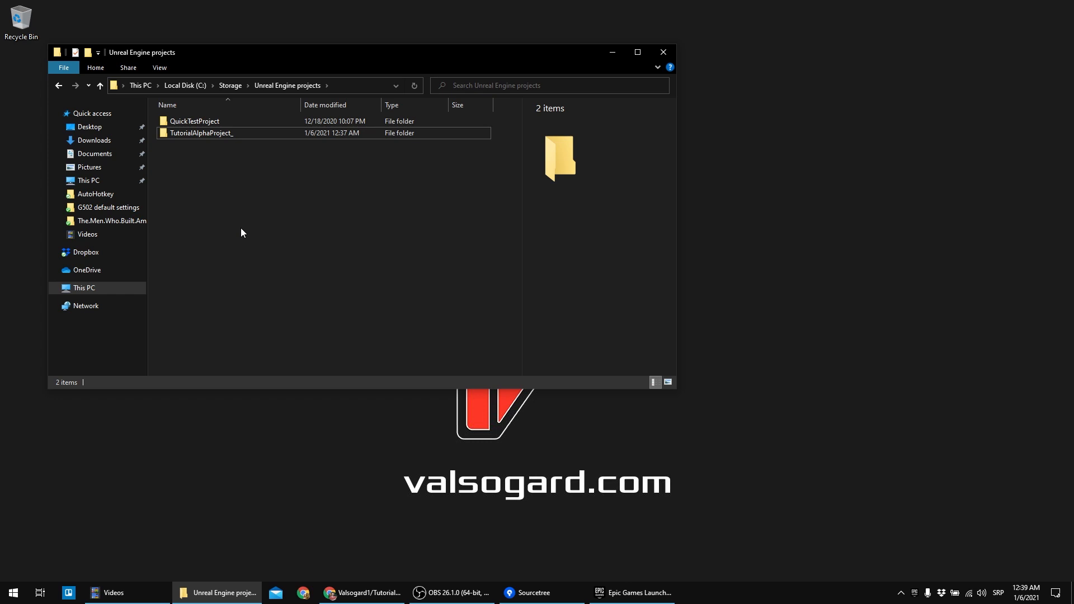
double_click(226, 133)
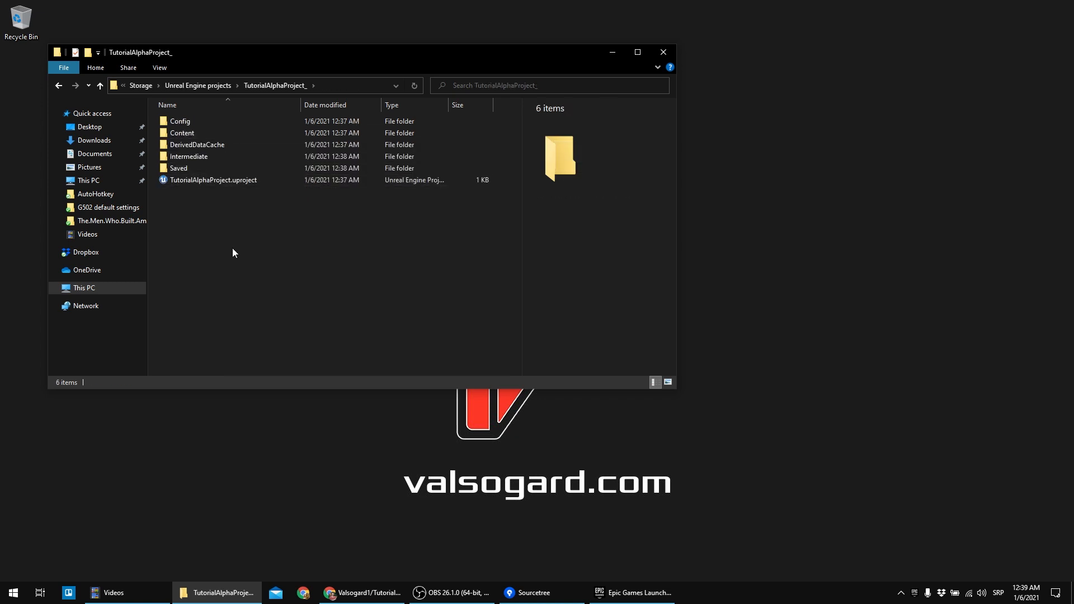
key(alt+Left)
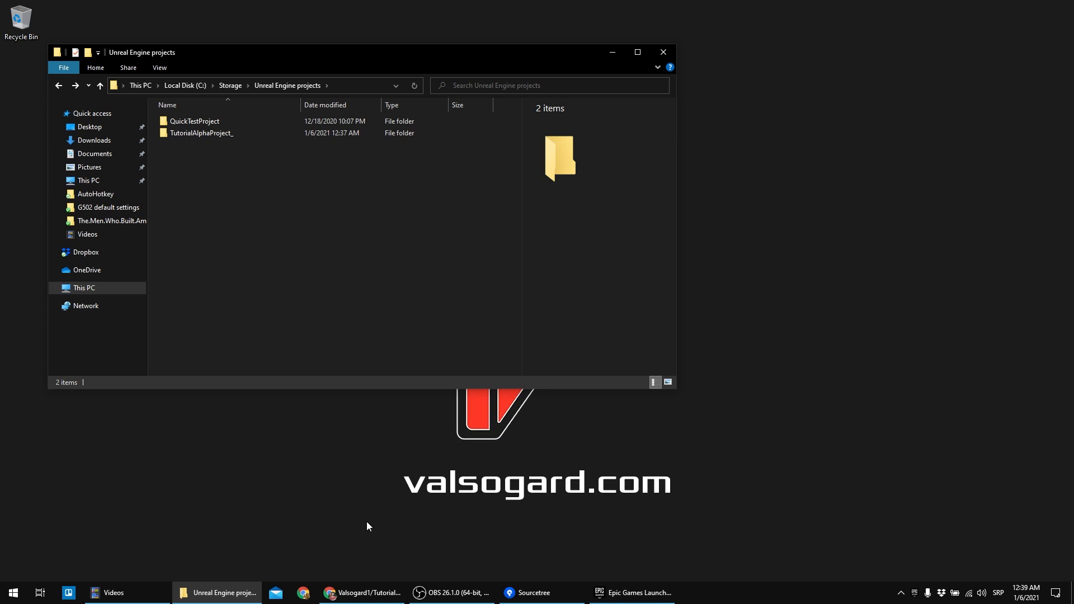
- Switch to Sourcetree and open the form for cloning a repository
click(554, 597)
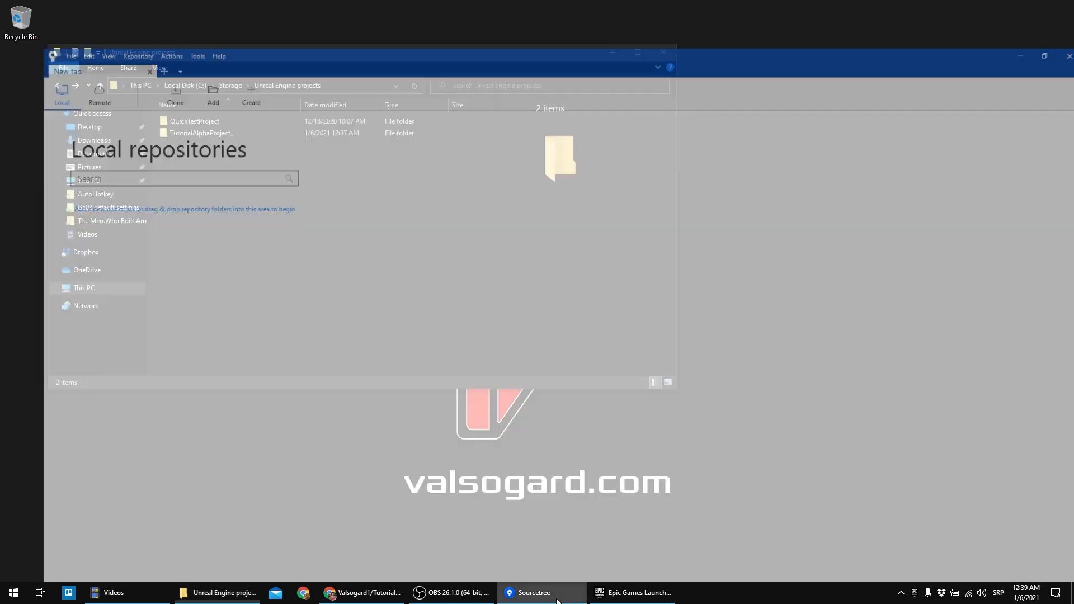
click(555, 597)
click(557, 600)
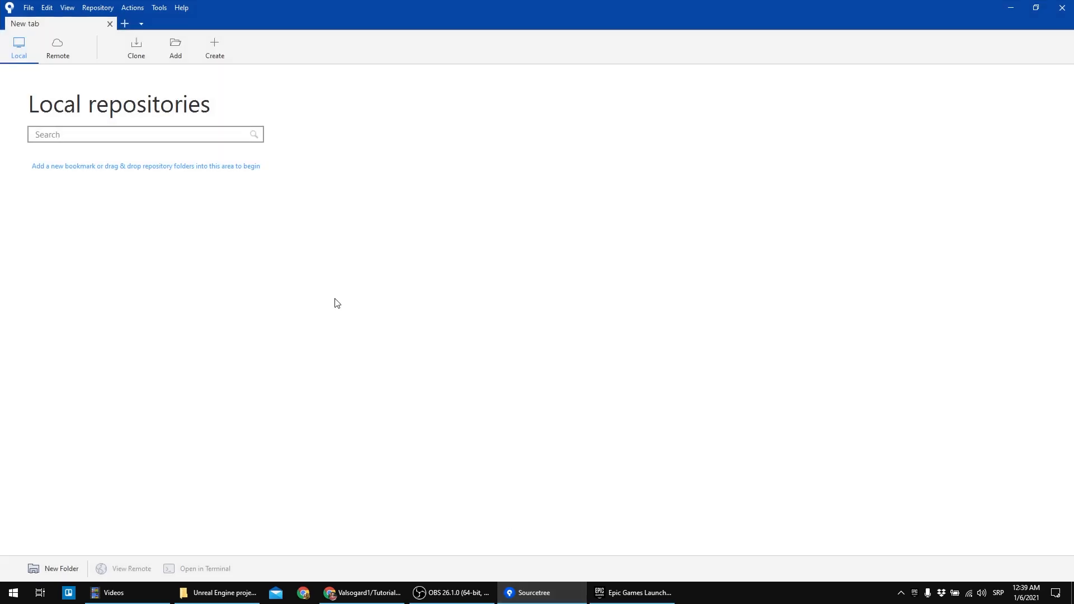
click(135, 50)
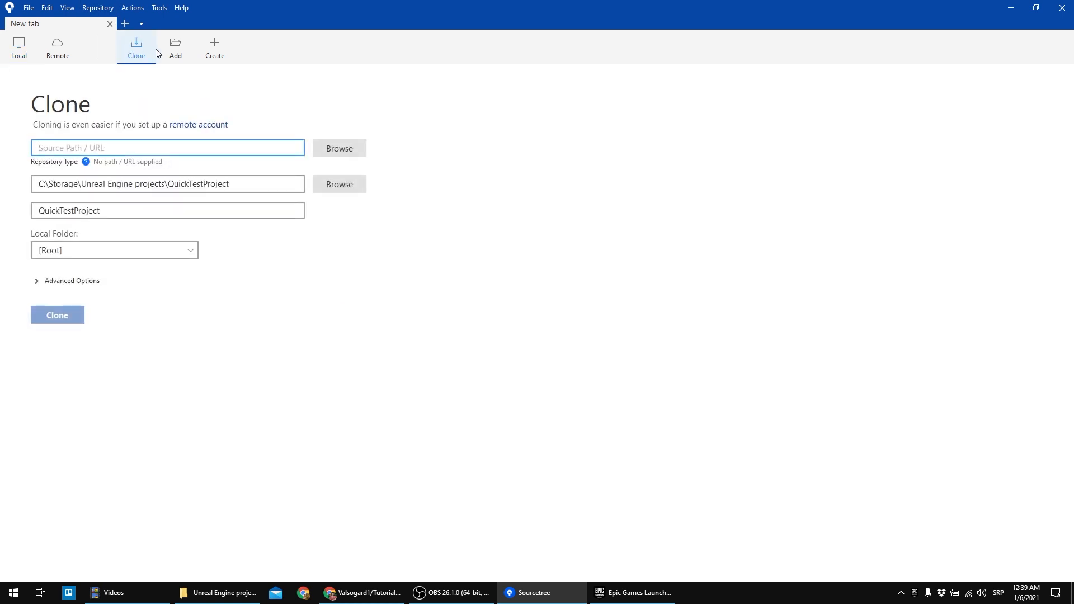
- Copy the TutorialAlphaProject repository's HTTPS clone URL from GitHub in the browser and paste it as the clone source in Sourcetree
click(364, 593)
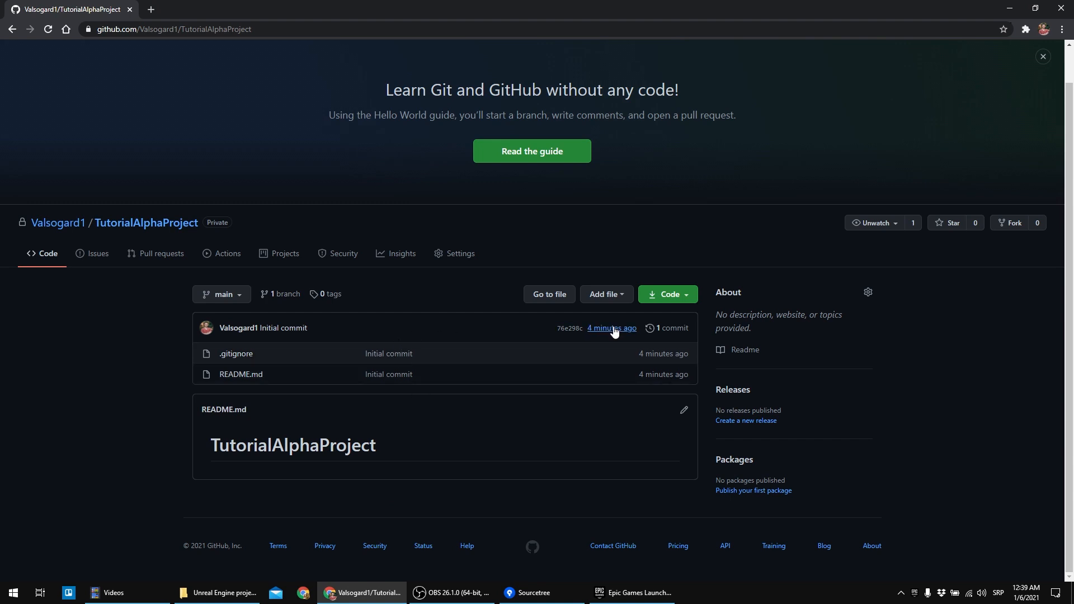
click(687, 300)
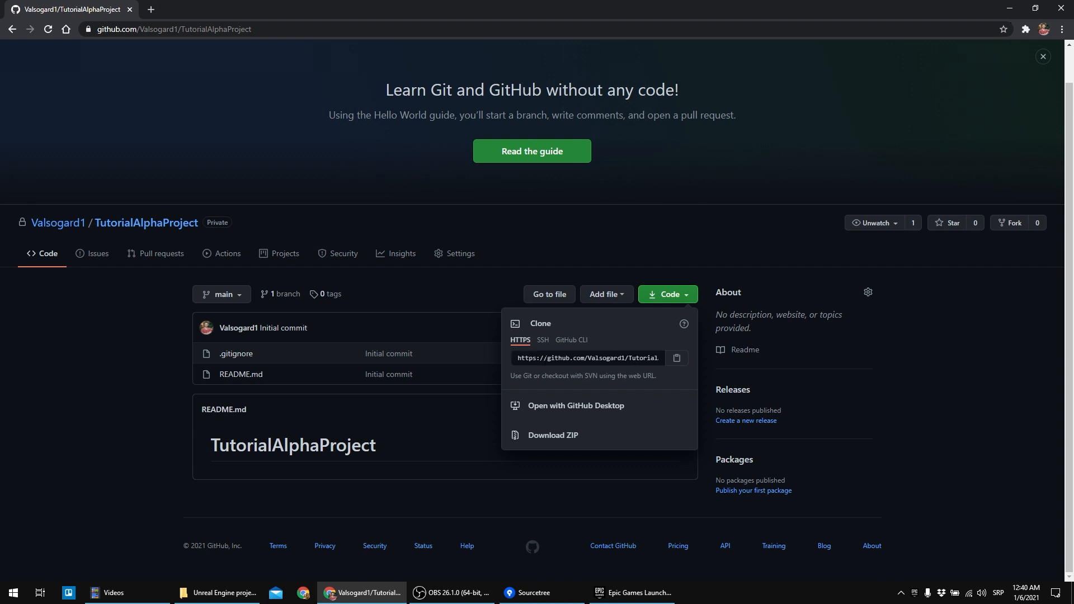
click(553, 359)
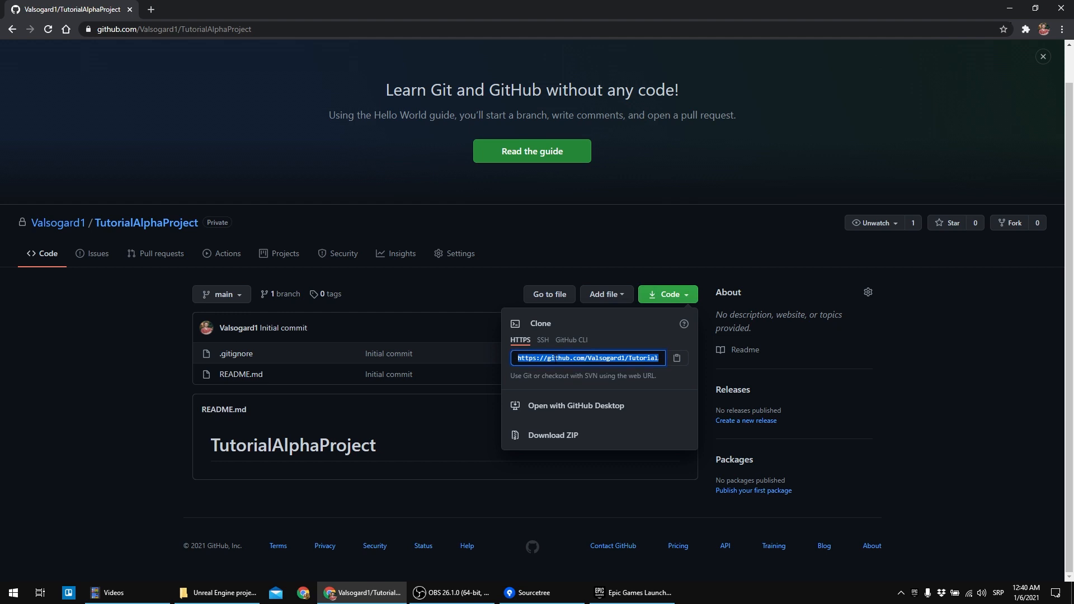
click(677, 361)
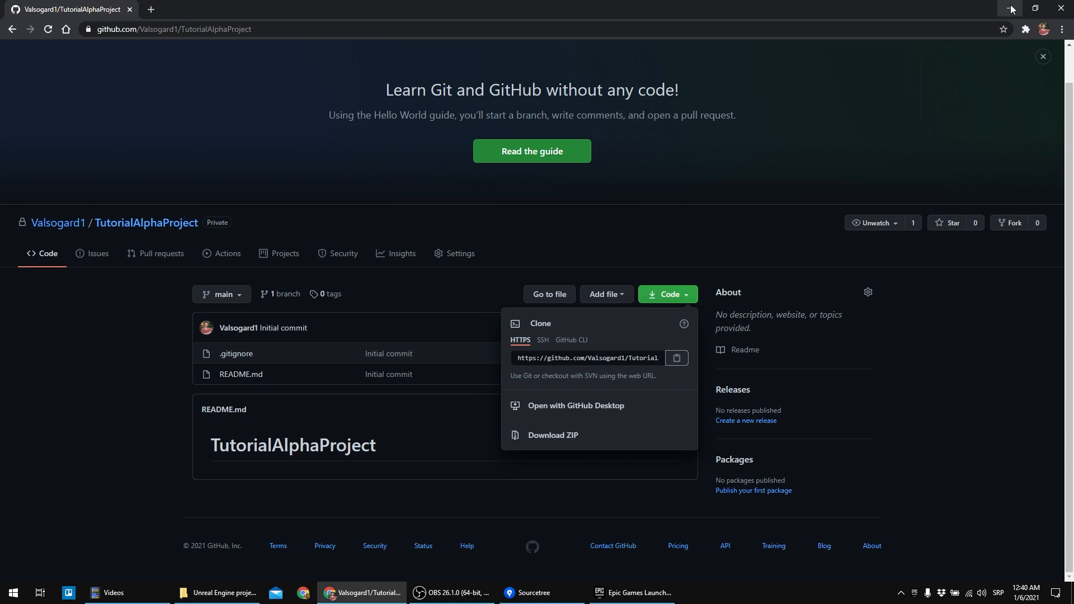
click(1012, 9)
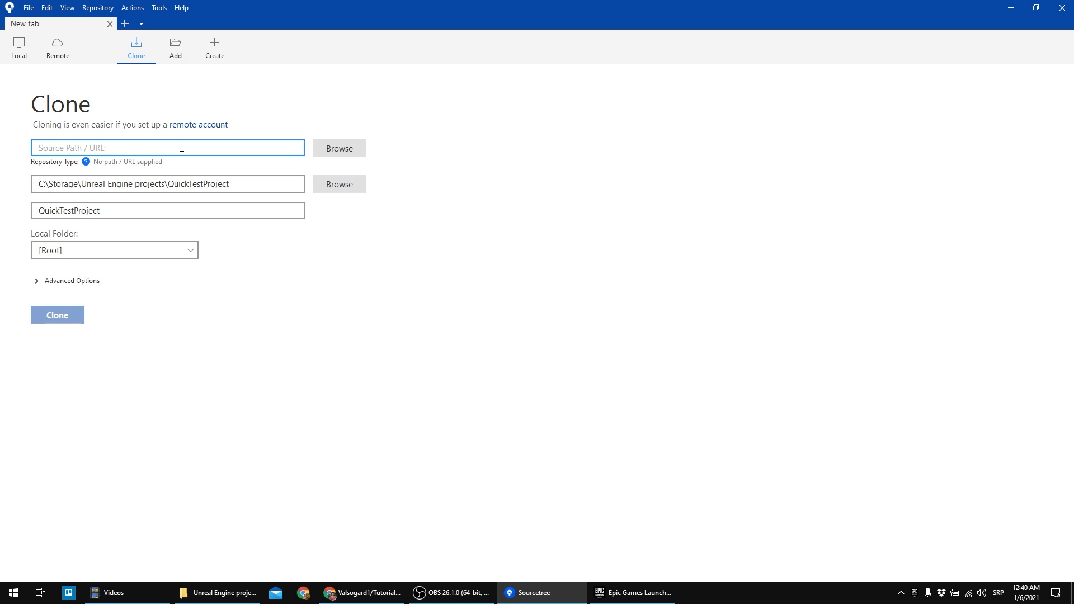
key(ctrl+v)
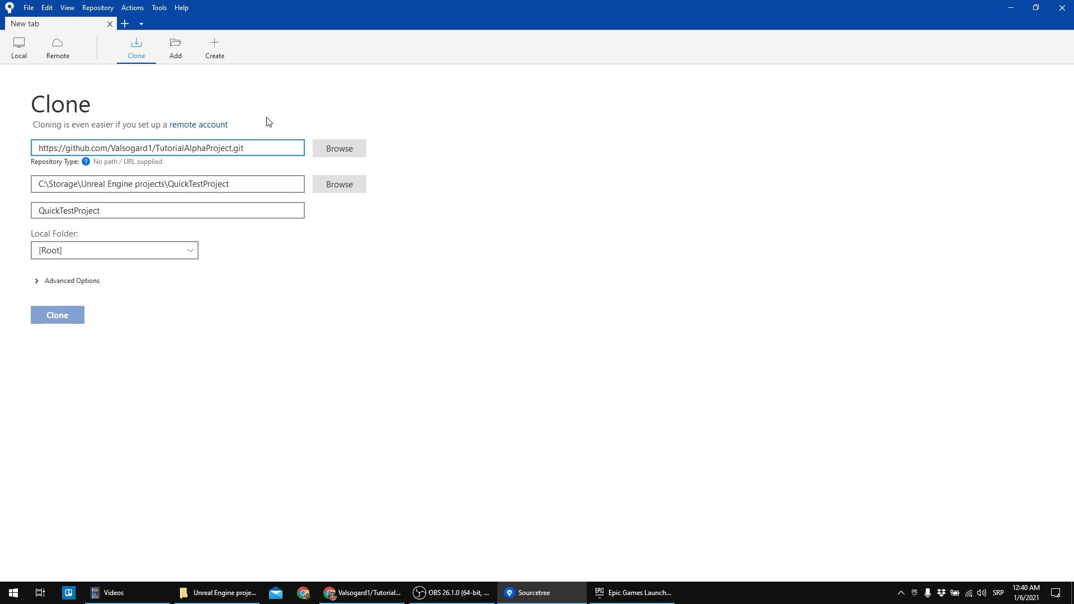
- Connect Sourcetree to GitHub by signing in through the browser, close the authentication page and return to the clone form
drag(256, 139, 347, 150)
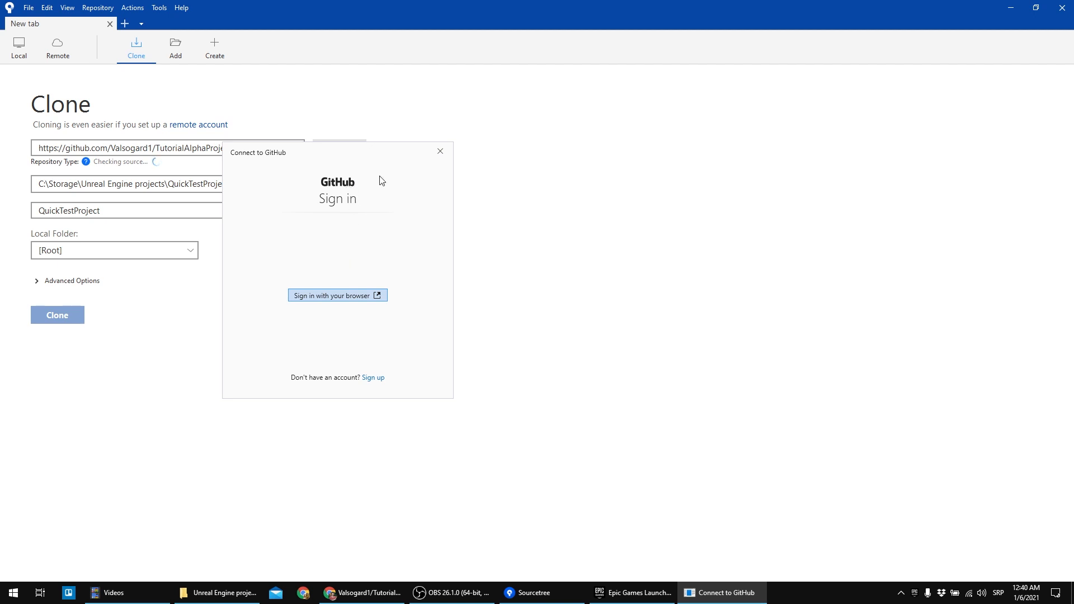
drag(379, 163, 384, 173)
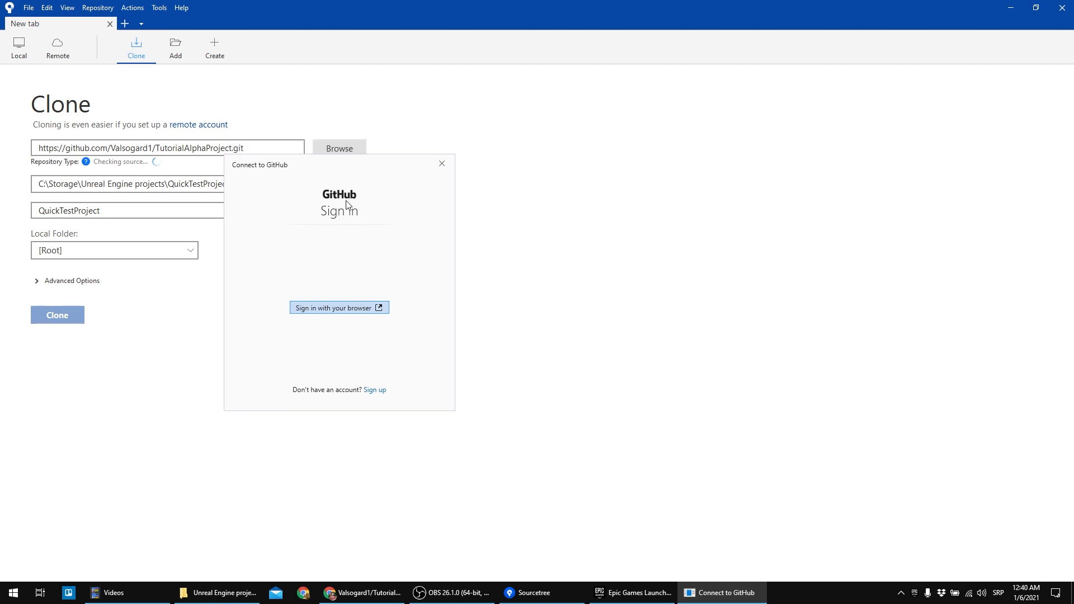
click(323, 309)
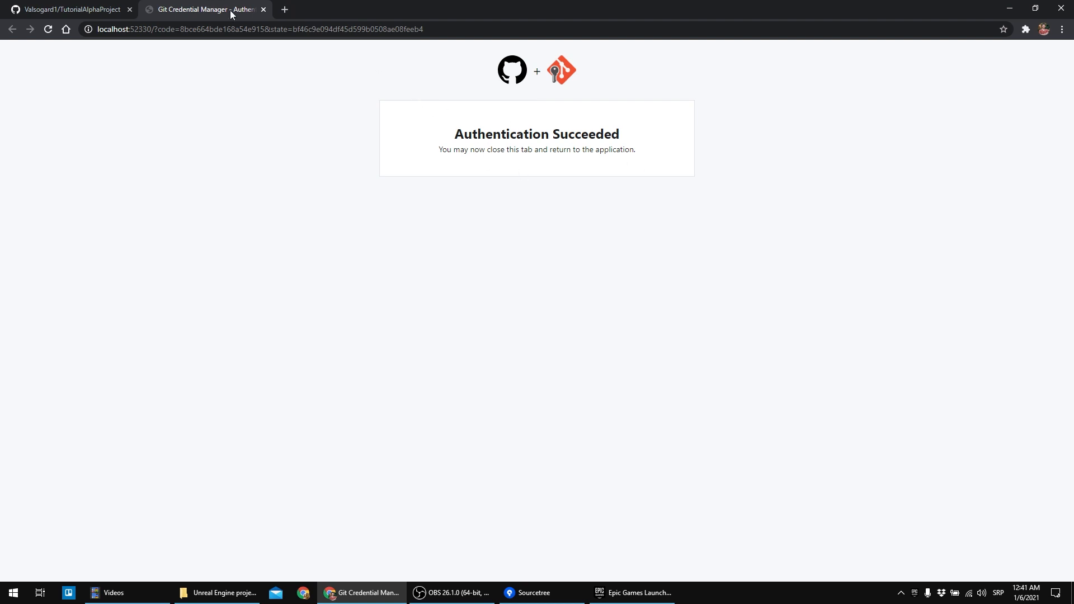
click(263, 10)
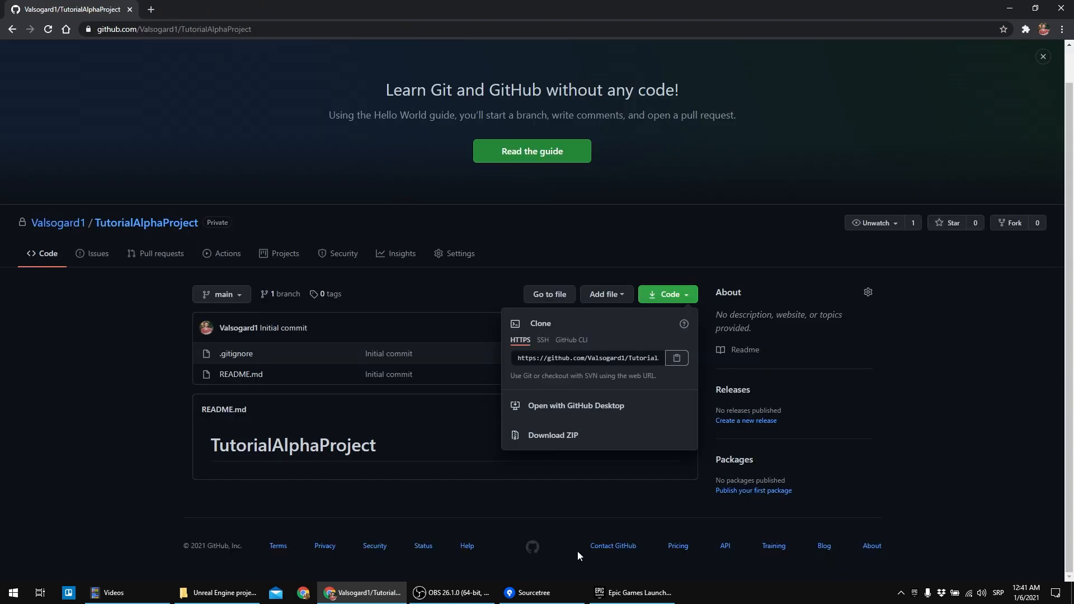
click(556, 594)
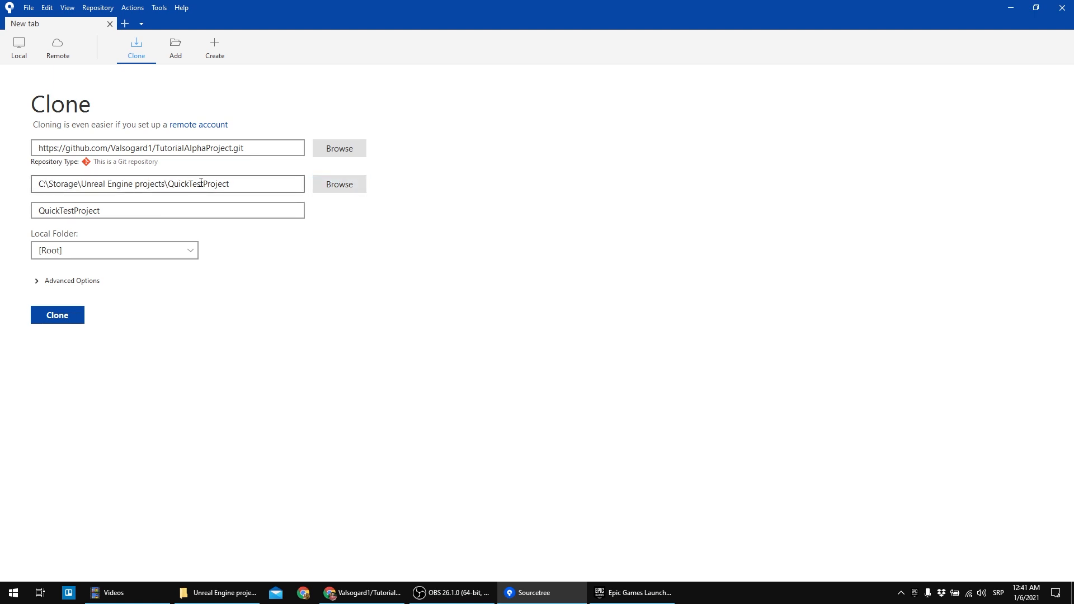
- Browse for the clone's destination path and create a new folder named TutorialAlphaProject inside Unreal Engine projects
click(232, 185)
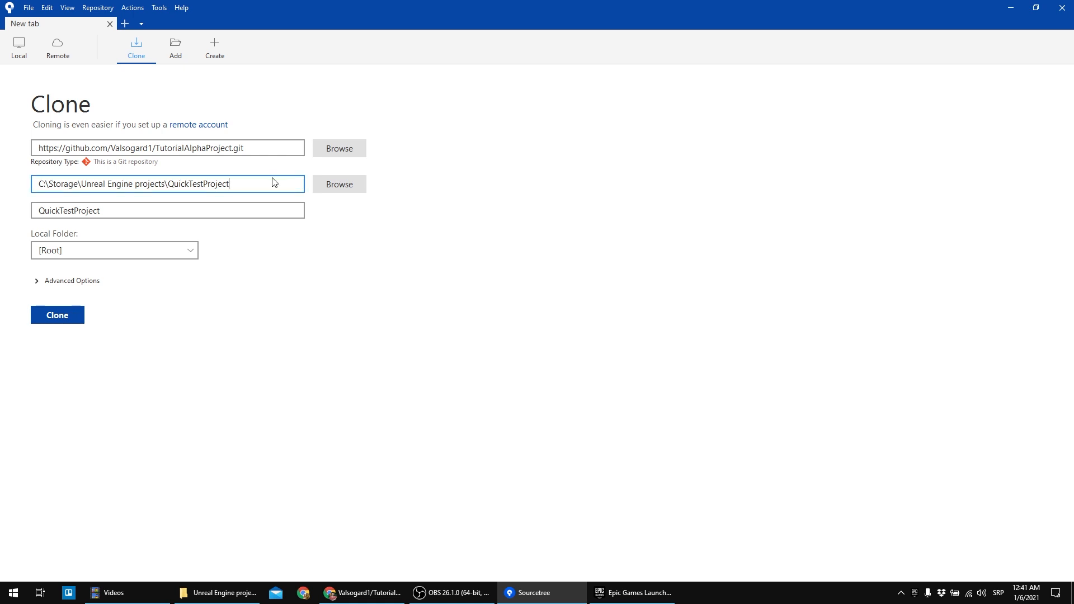
click(332, 187)
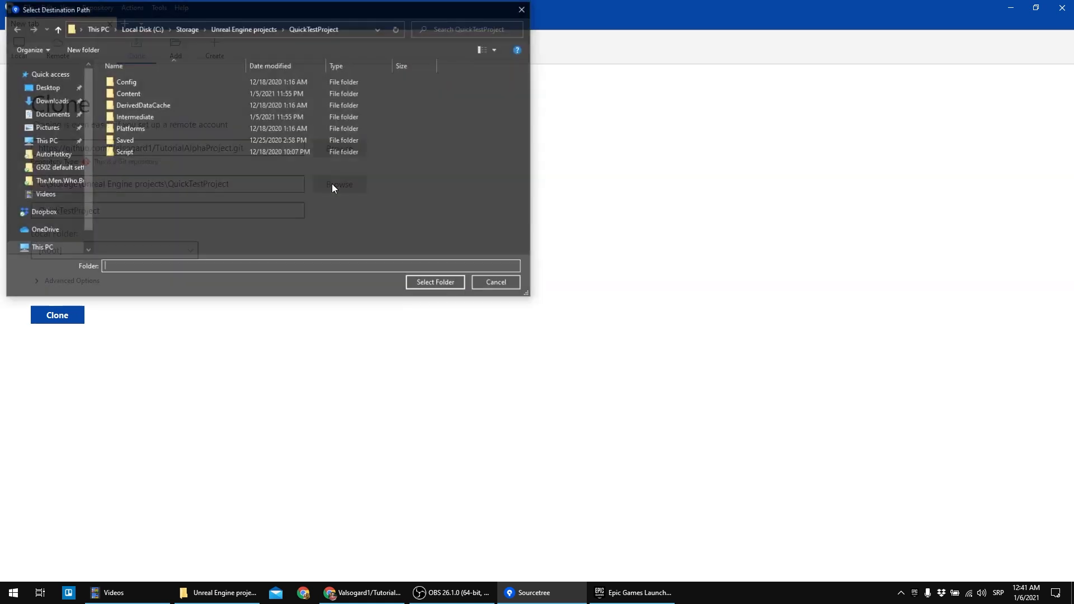
click(218, 27)
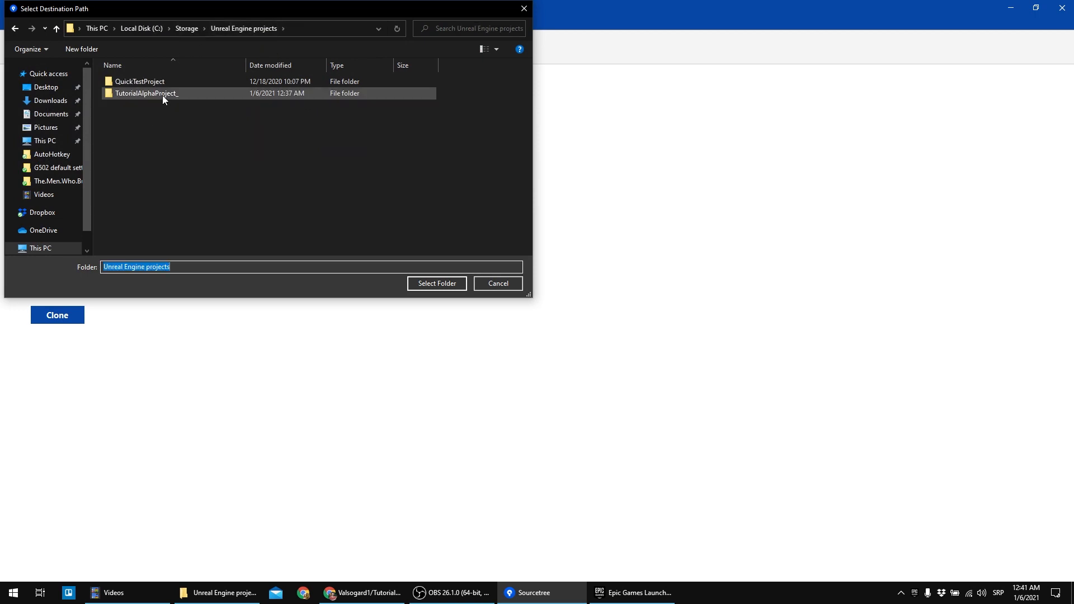
click(155, 116)
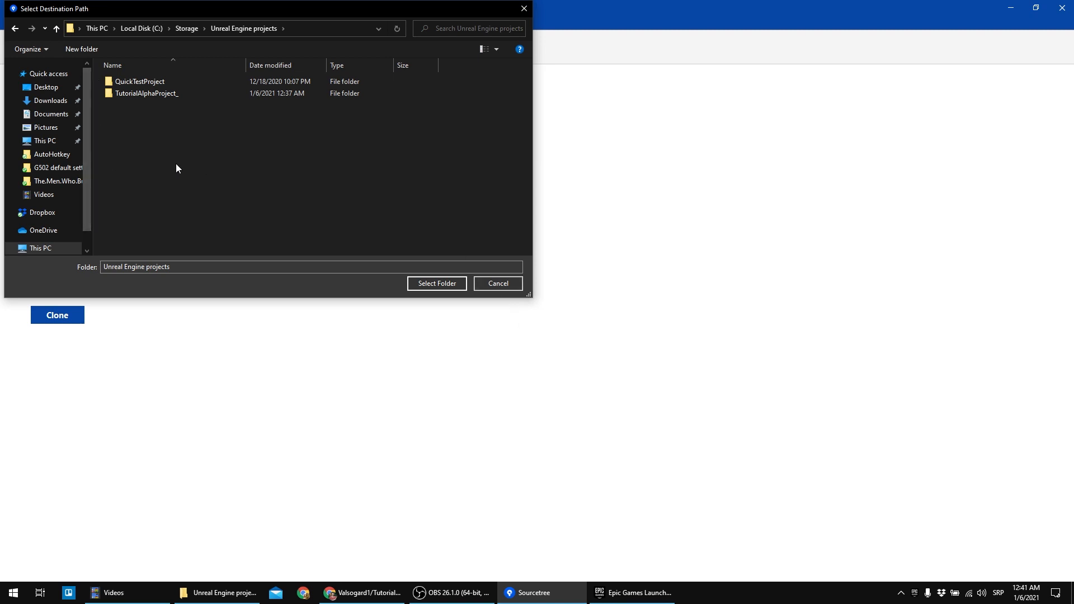
right_click(162, 153)
mouse_move(191, 314)
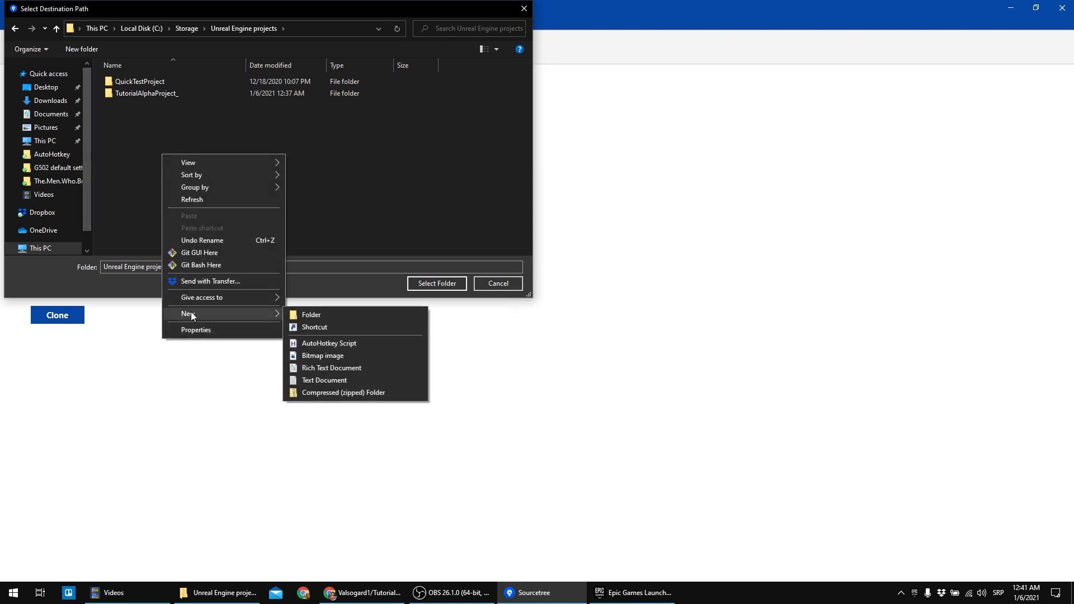
click(310, 315)
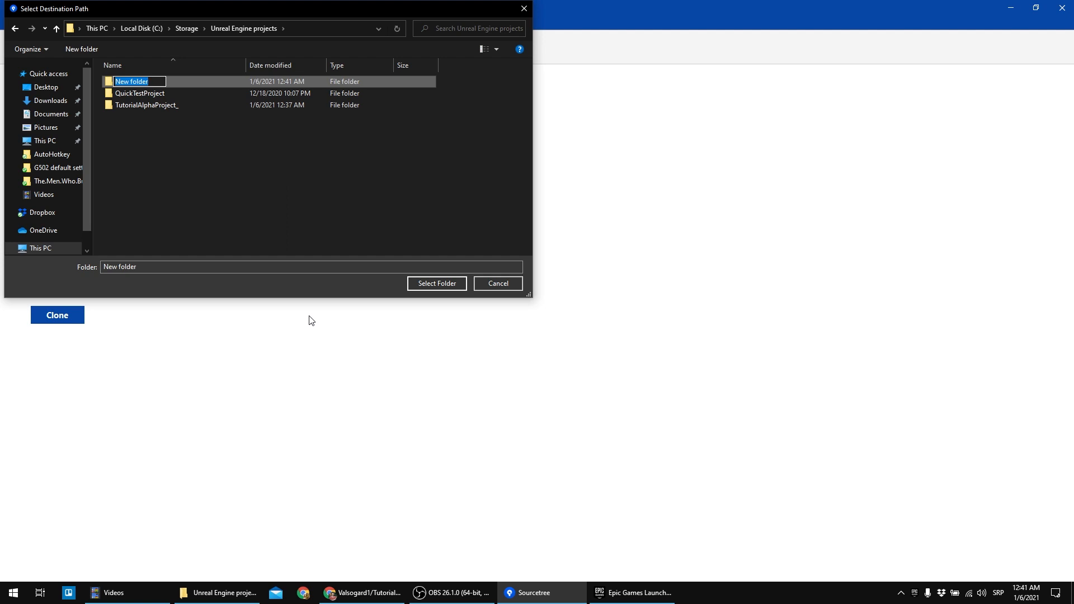
text(TutorialAlphaProject)
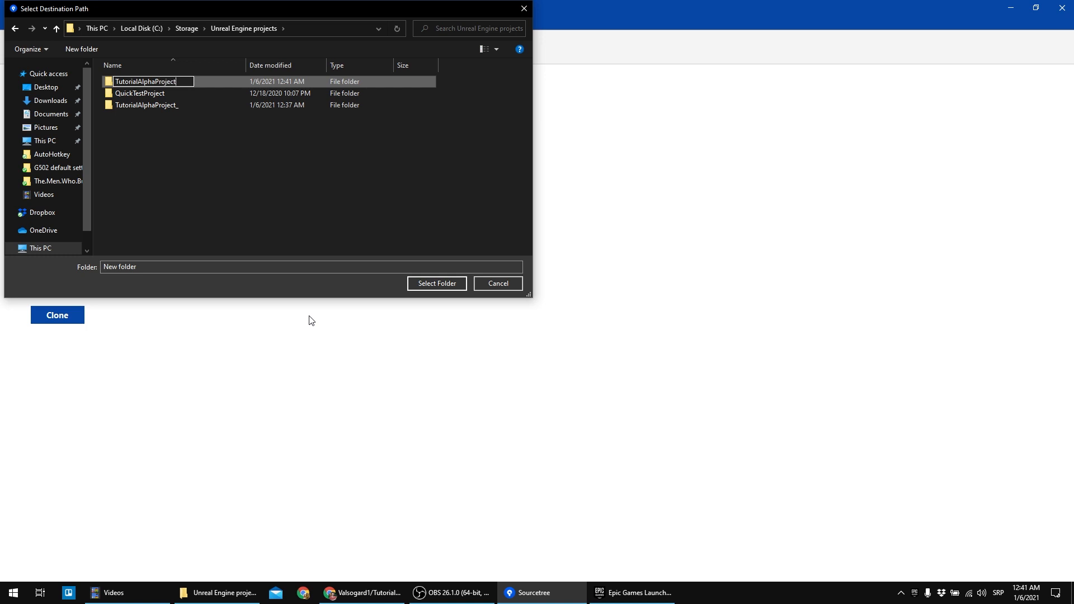
click(147, 122)
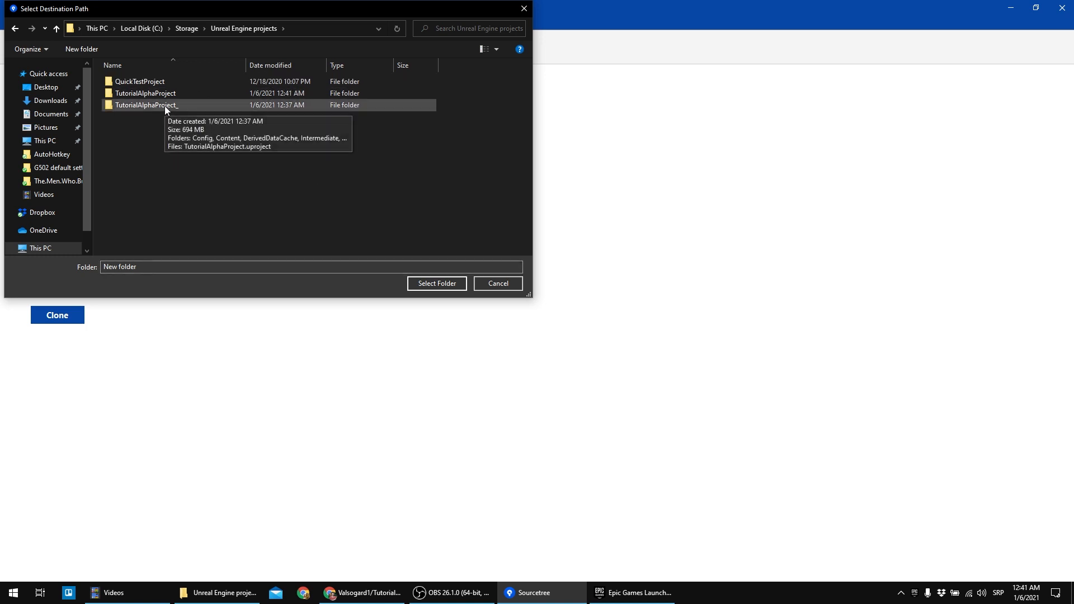
- View the contents of the TutorialAlphaProject_ folder in the destination browser and return to Unreal Engine projects
click(165, 109)
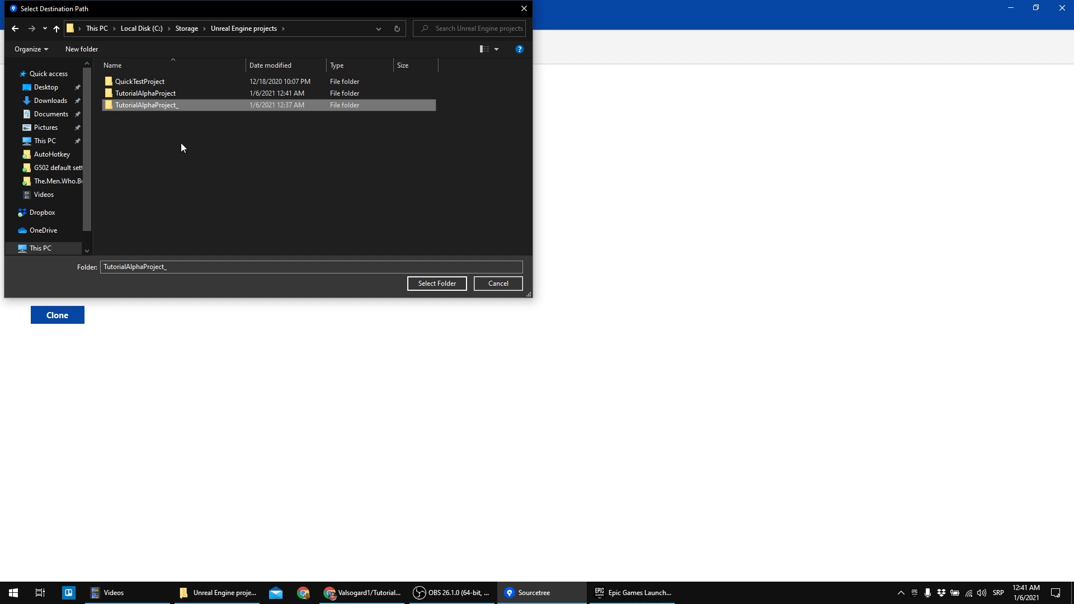
double_click(172, 105)
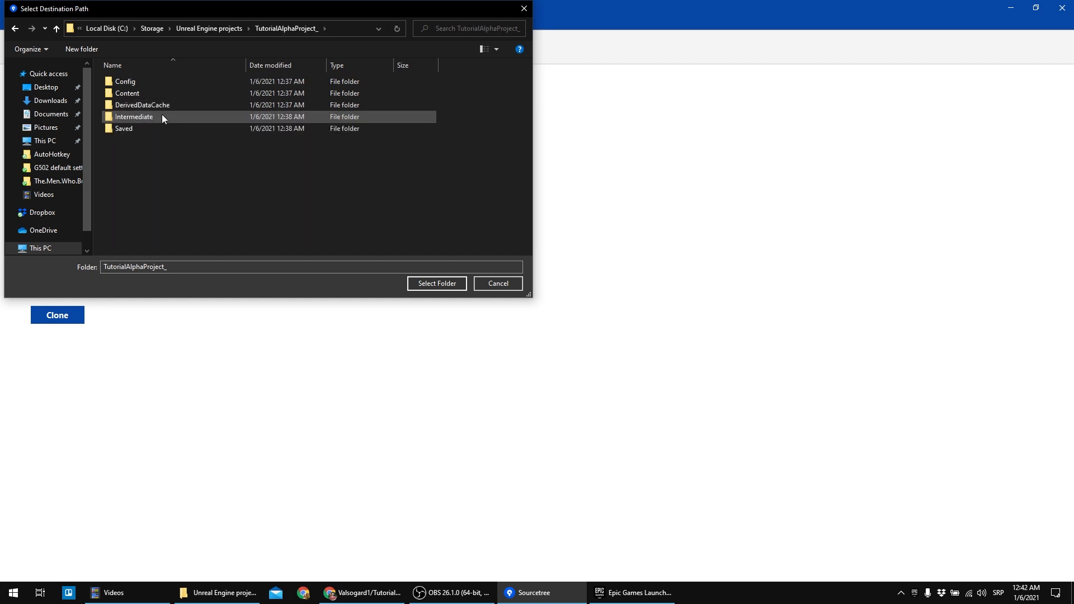
click(211, 28)
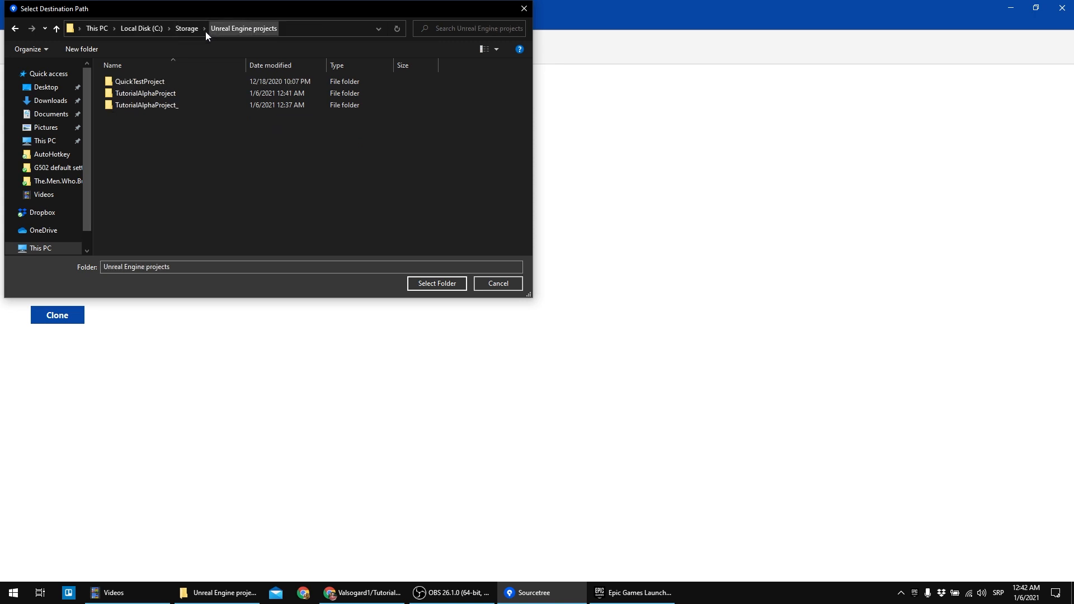
- Choose the new TutorialAlphaProject folder as the clone destination and check the destination path and repository name
double_click(164, 93)
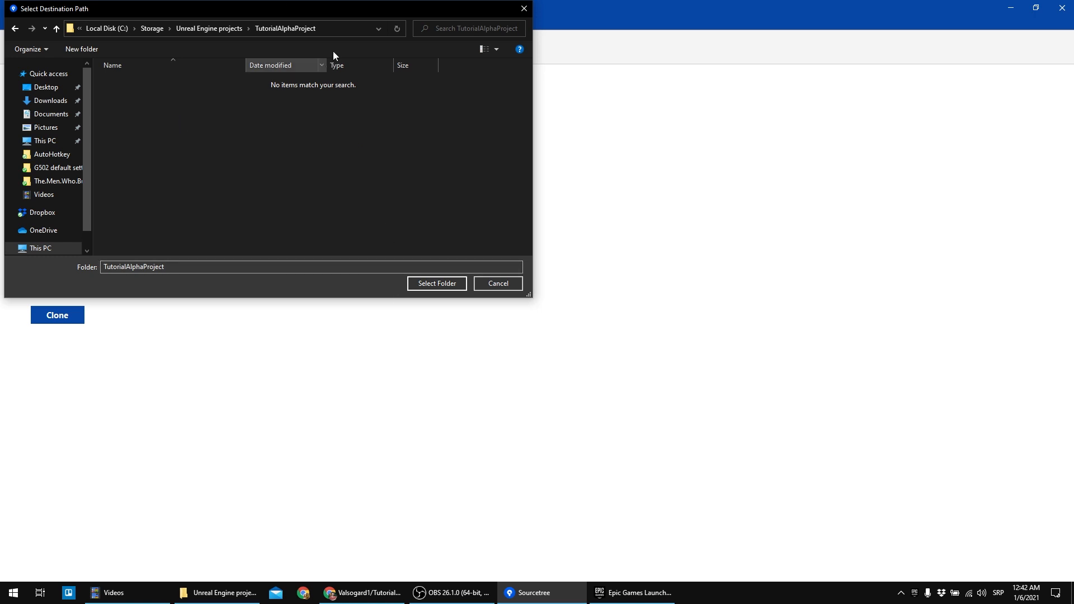
click(439, 284)
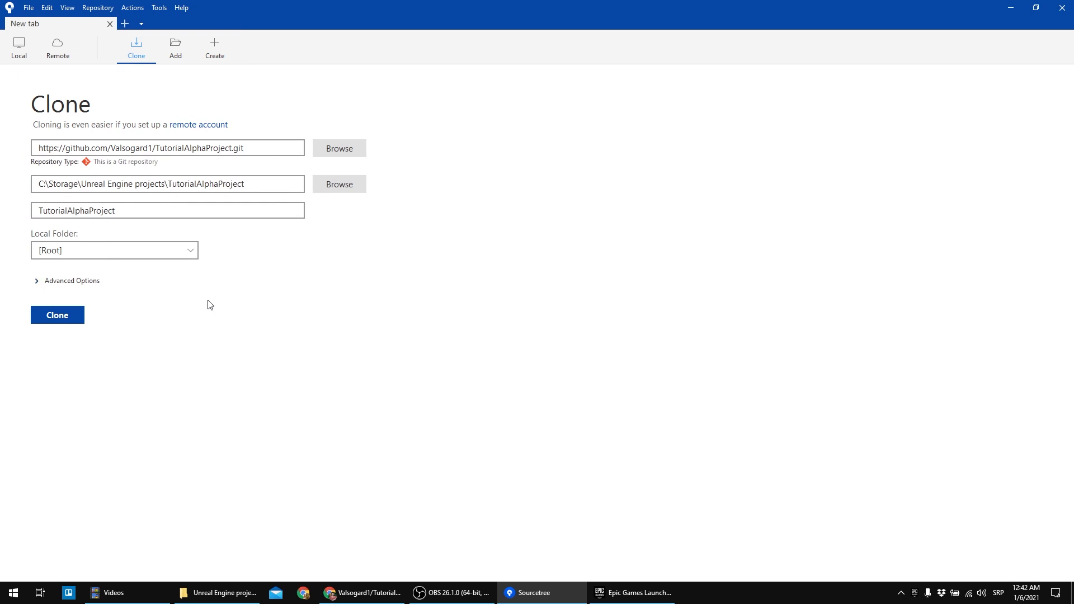
click(187, 210)
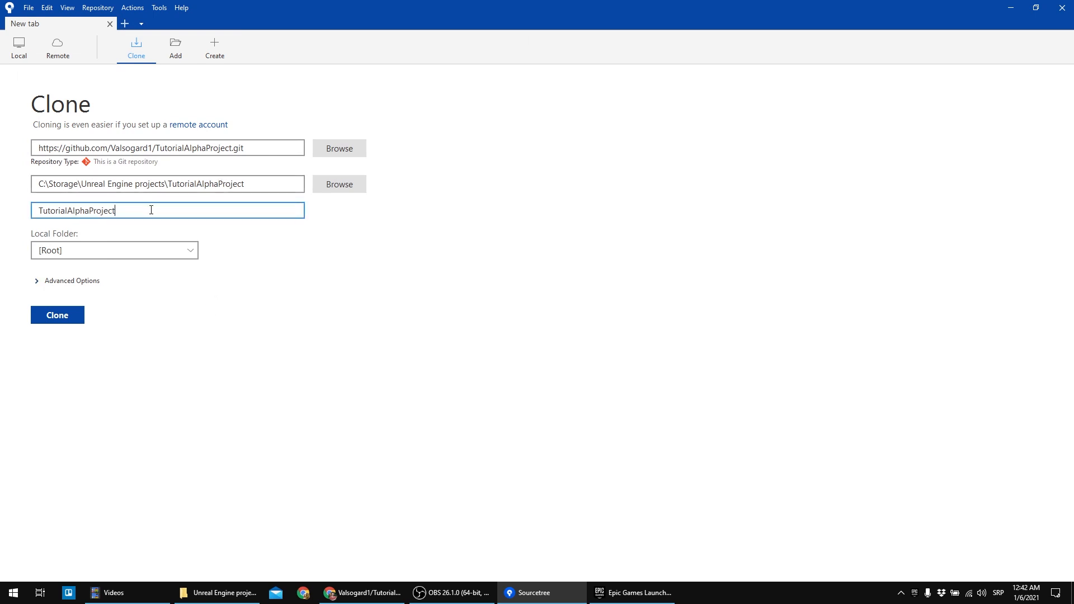
drag(141, 210, 2, 208)
click(174, 209)
click(195, 185)
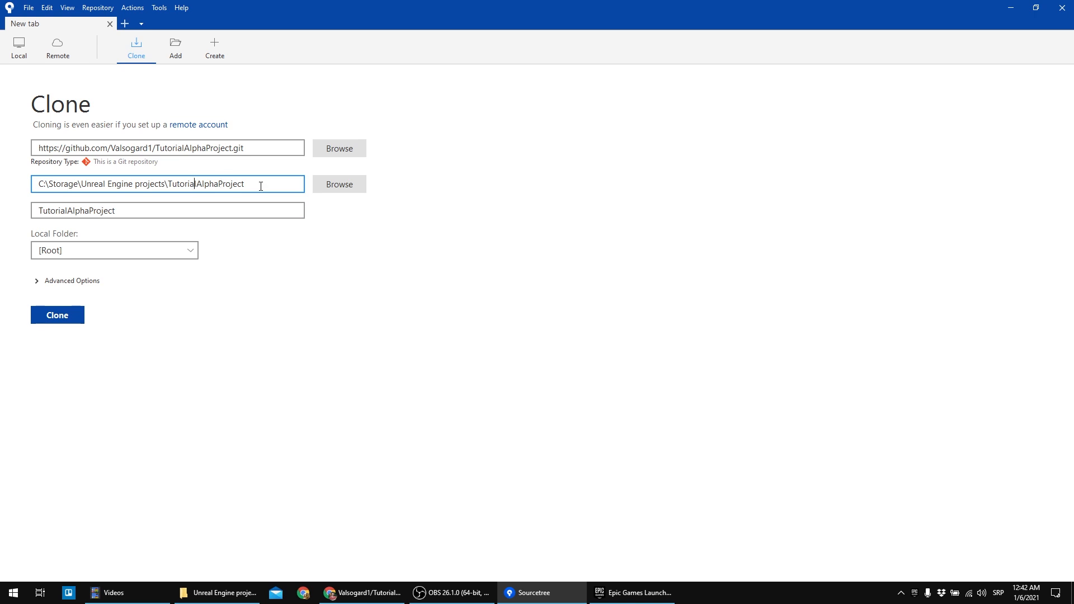
click(237, 255)
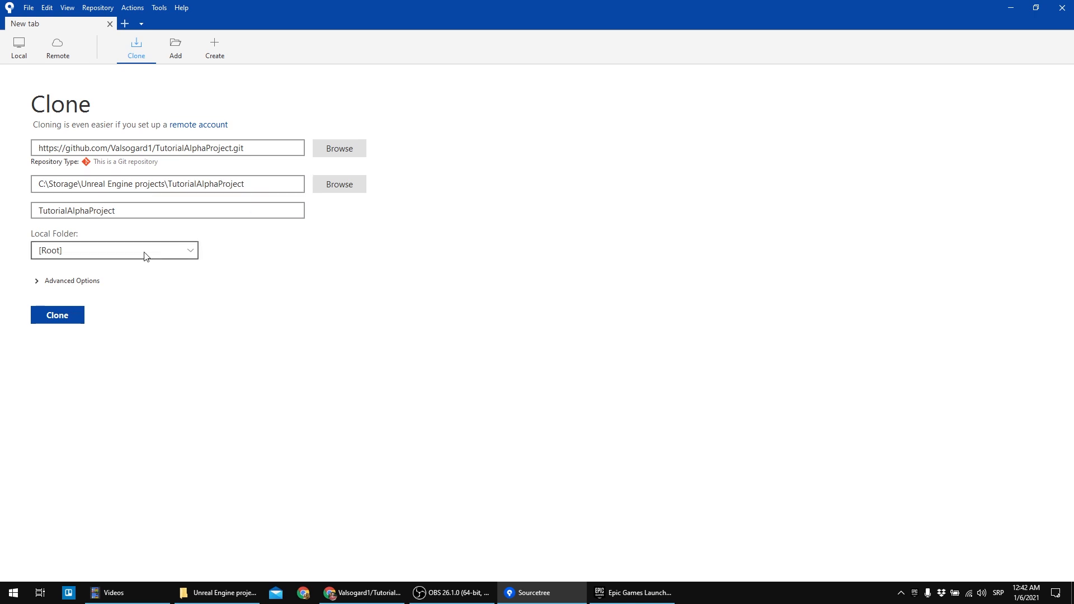
- Review the advanced clone options, collapse them and clone the repository into the TutorialAlphaProject folder
click(38, 283)
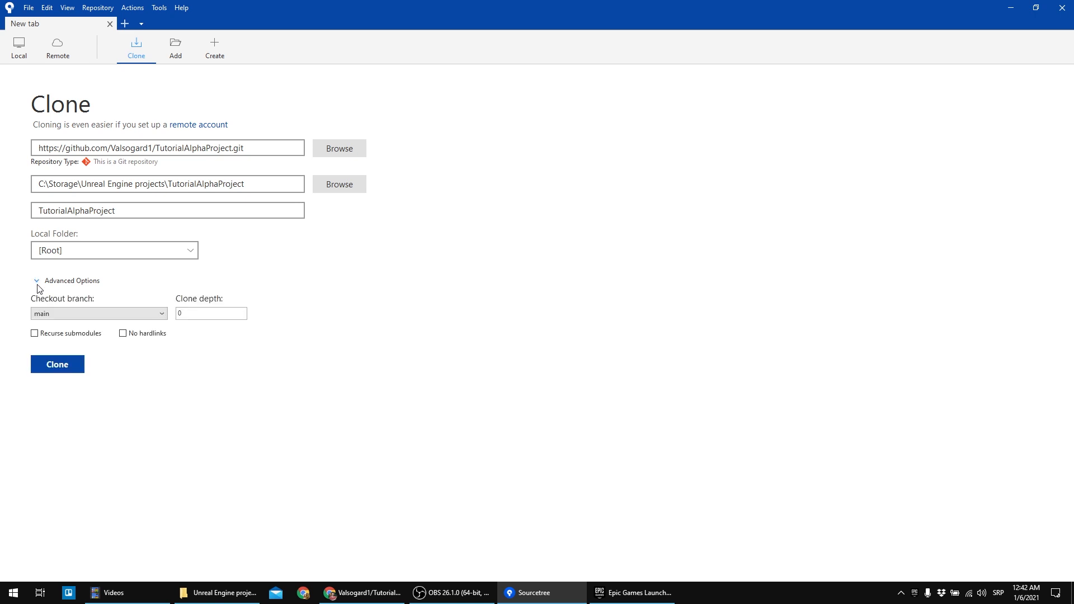
click(37, 284)
click(216, 282)
click(101, 283)
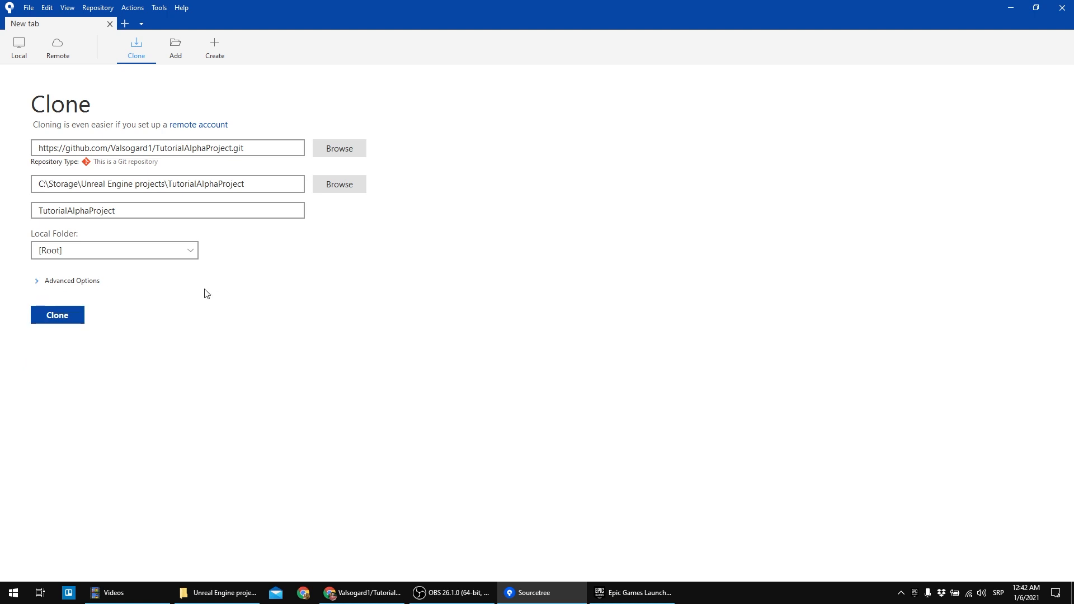
click(61, 319)
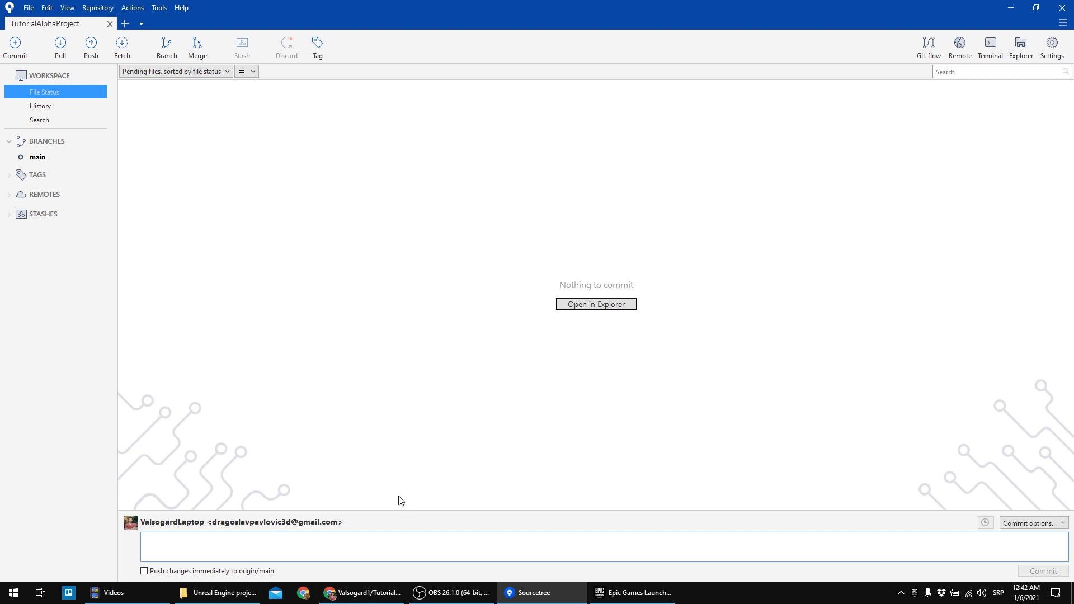
- Show the TutorialAlphaProject repository page on GitHub in the browser and return to Sourcetree
click(355, 593)
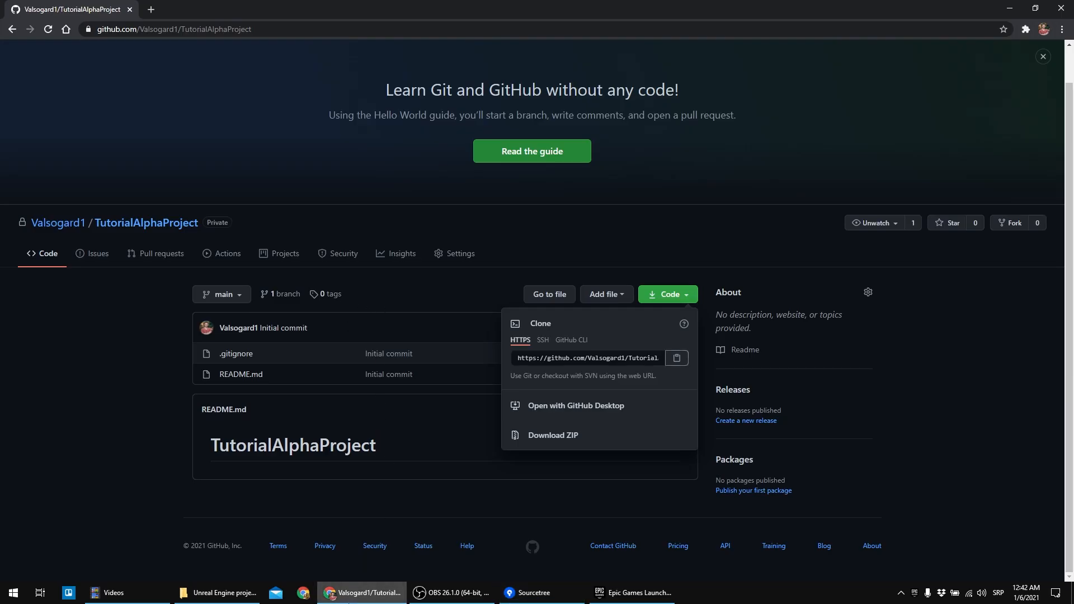
key(alt+Tab)
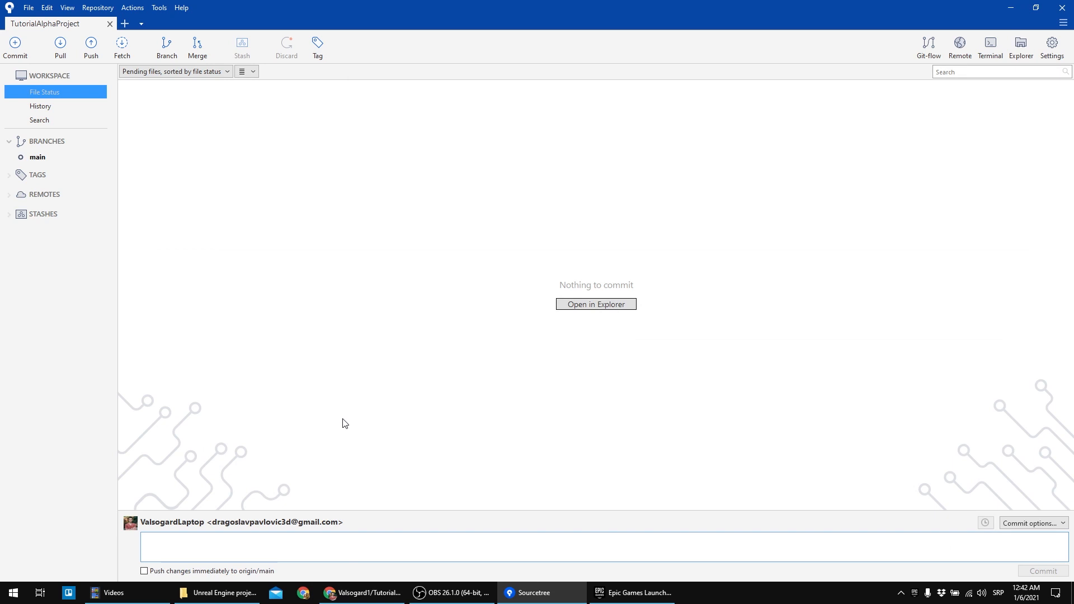
- Show the GitHub repository page, return to Sourcetree and review the commit history and file status of TutorialAlphaProject
key(alt+Tab)
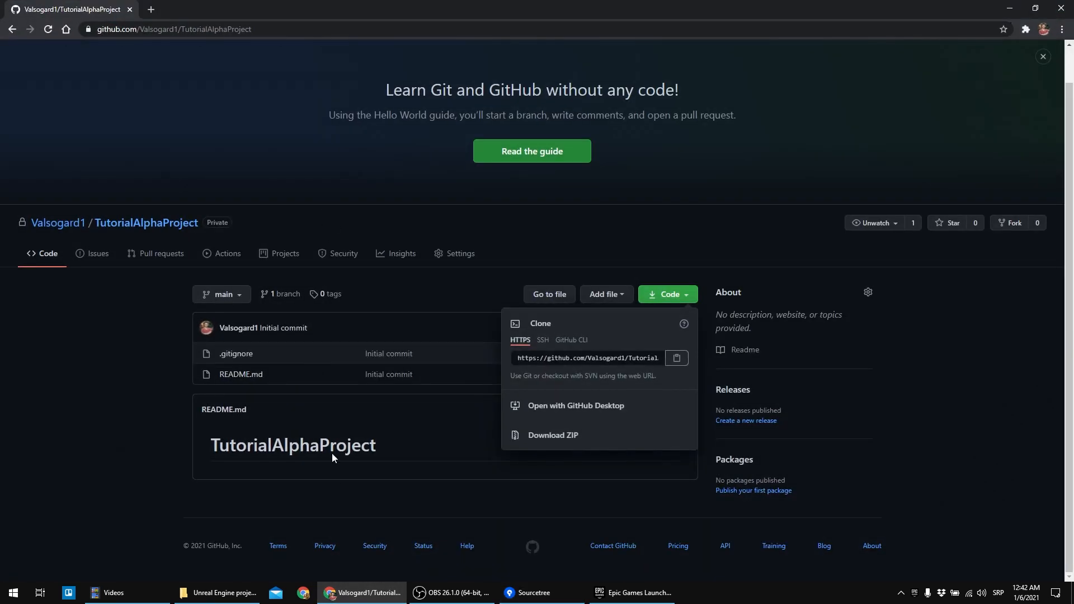
click(364, 582)
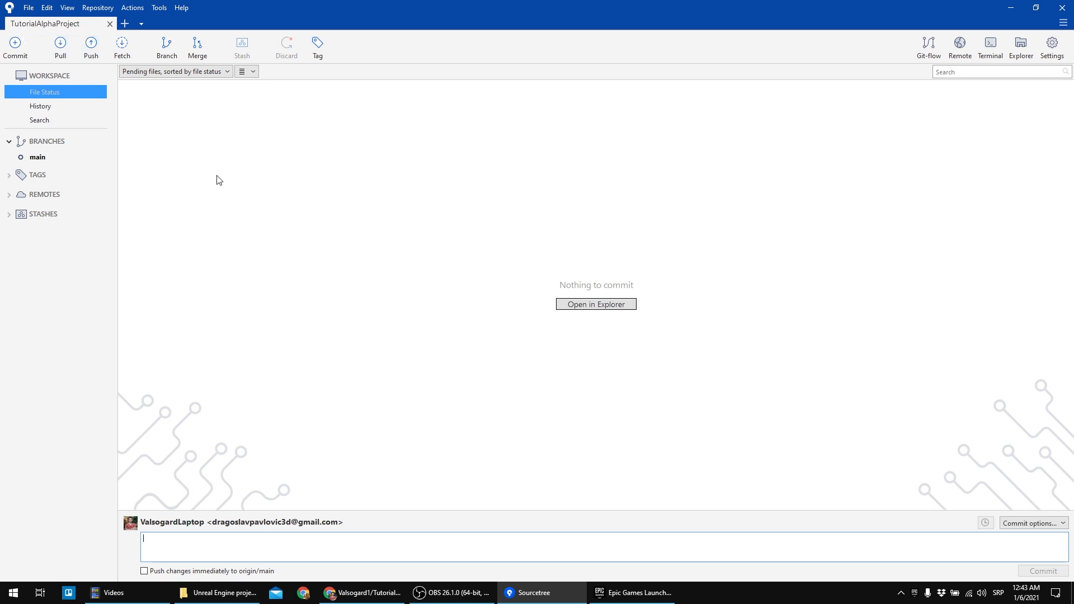
click(42, 108)
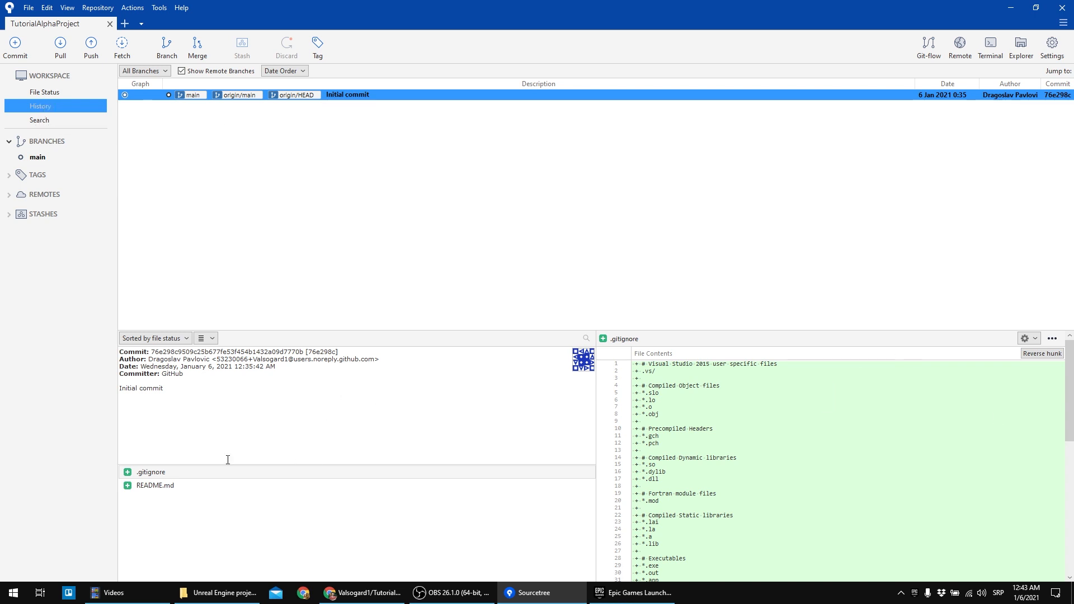
click(49, 92)
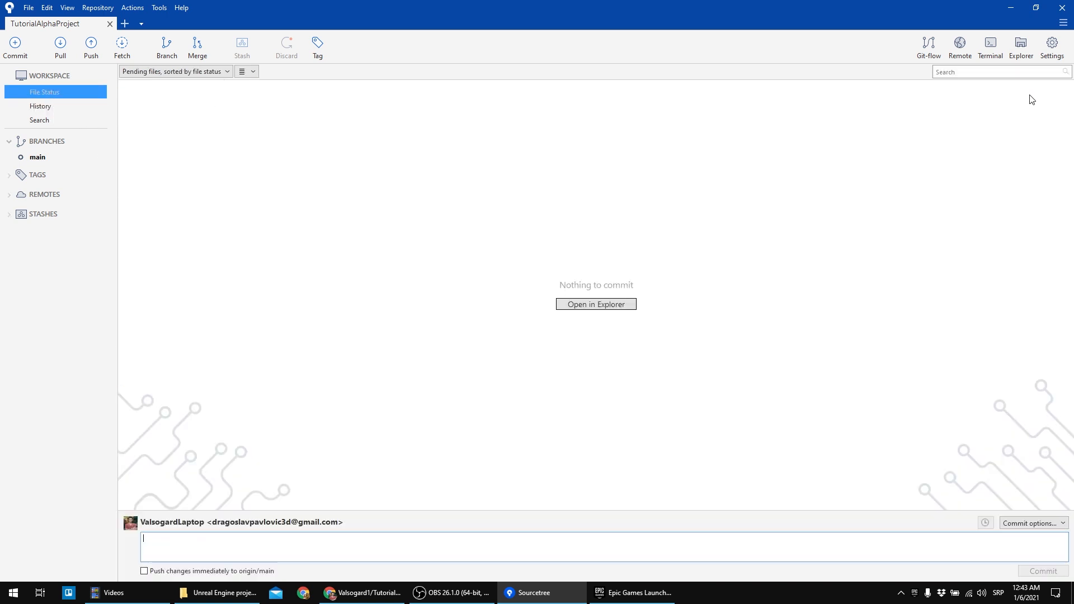
- View the cloned repository's folder in Explorer, and close it along with the leftover Unreal Engine projects window
click(1022, 48)
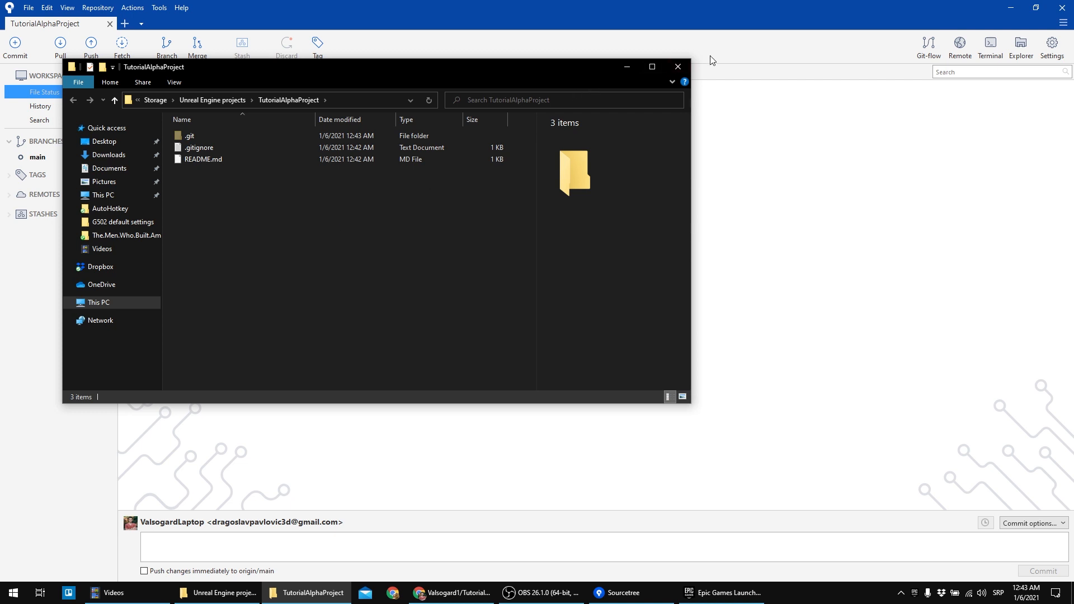
click(682, 72)
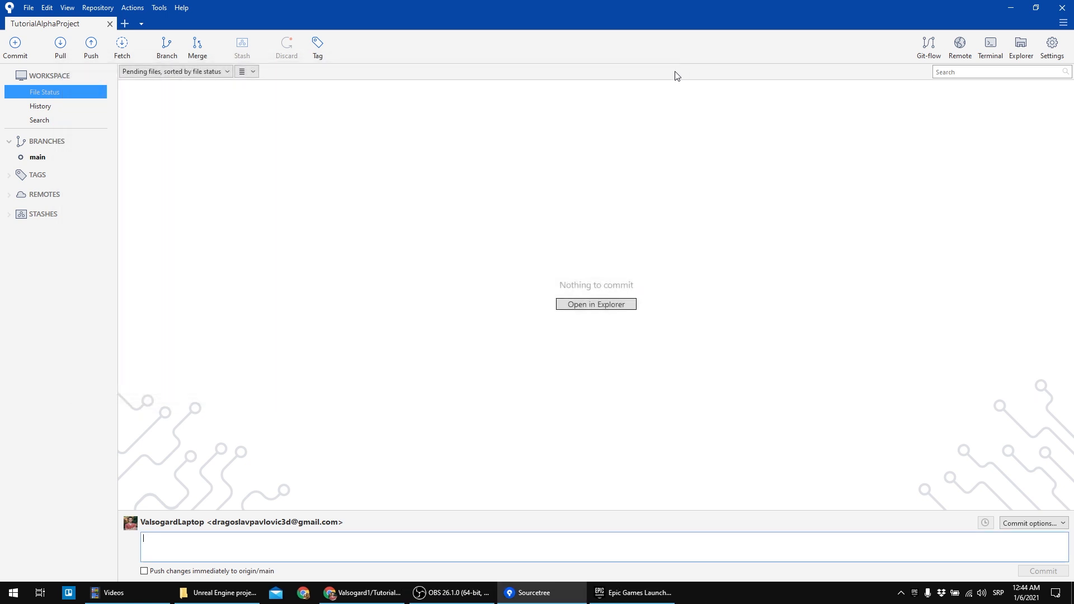
right_click(206, 592)
click(202, 572)
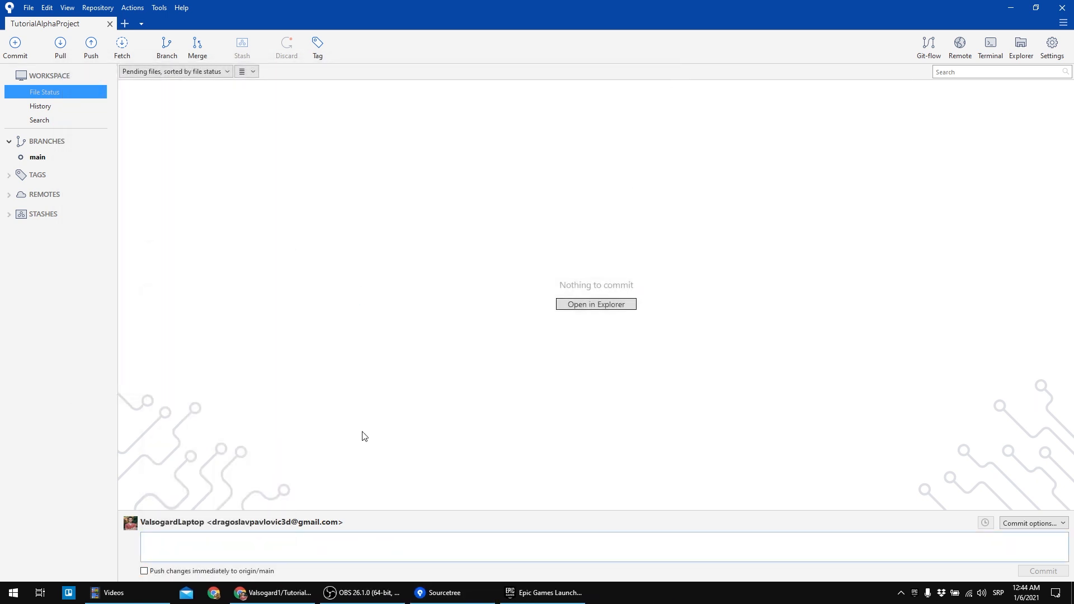
- Open the repository's terminal from Sourcetree and a Git Bash session from inside the TutorialAlphaProject folder
click(990, 47)
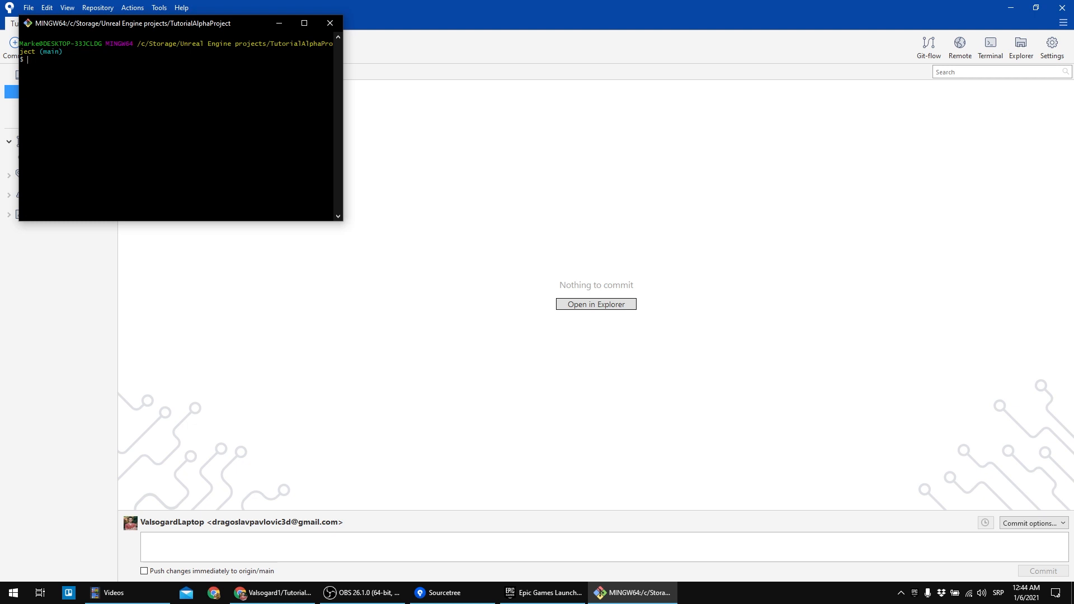
click(1026, 55)
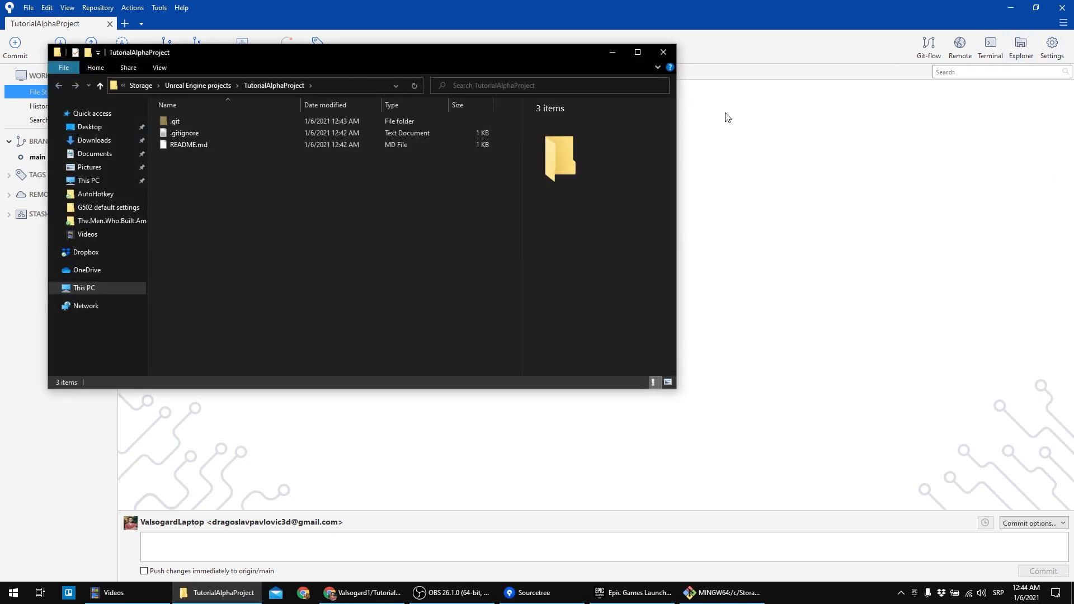
right_click(247, 214)
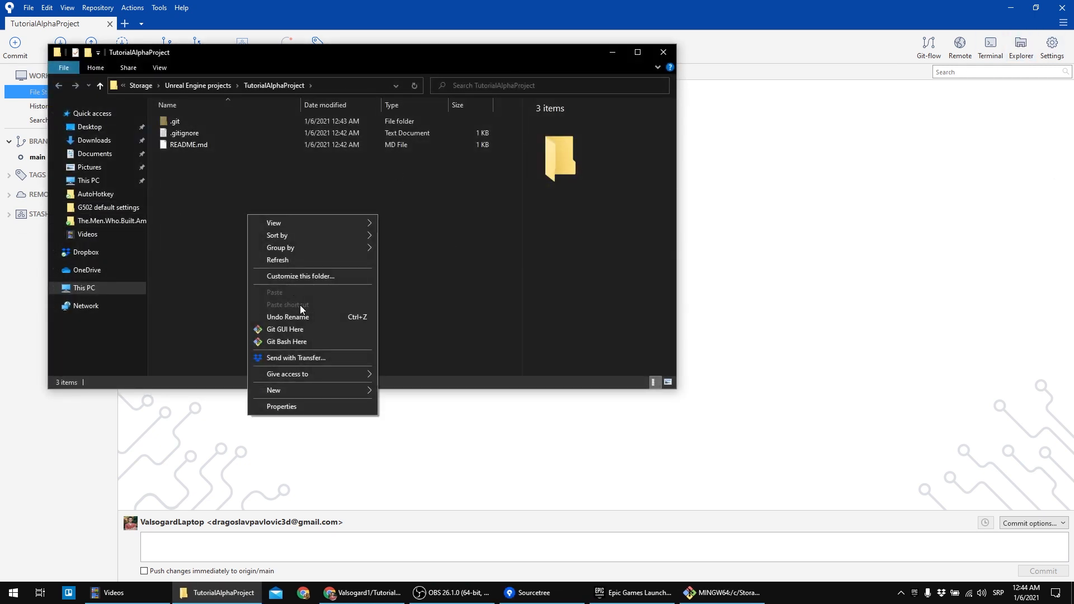
click(291, 340)
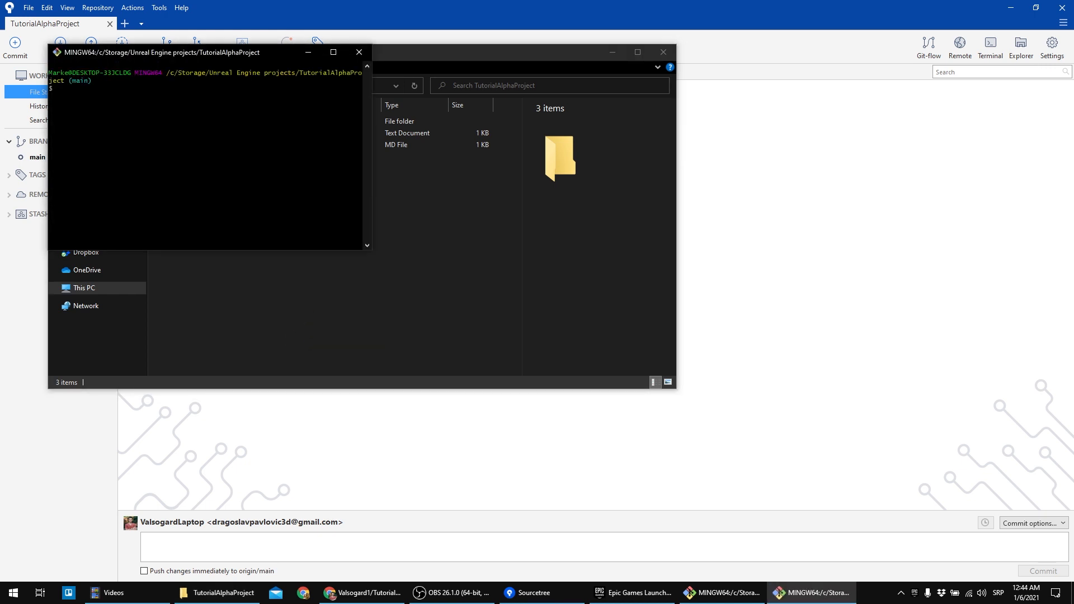
- Place the two Git Bash windows side by side to compare their paths, and close both and the folder window
drag(272, 52, 759, 145)
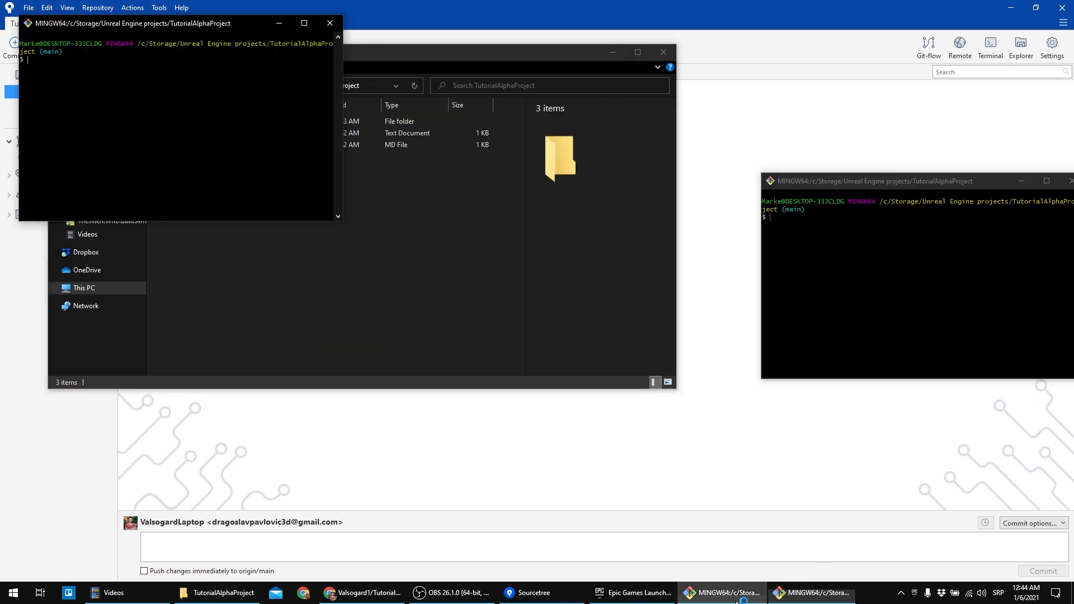
drag(146, 23, 194, 168)
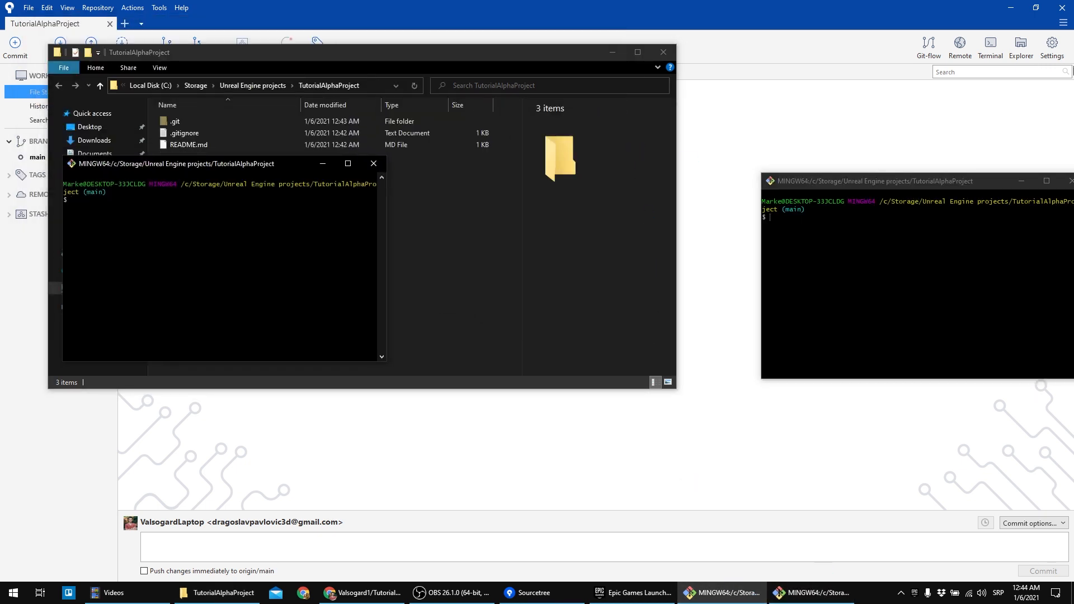
drag(871, 184, 529, 162)
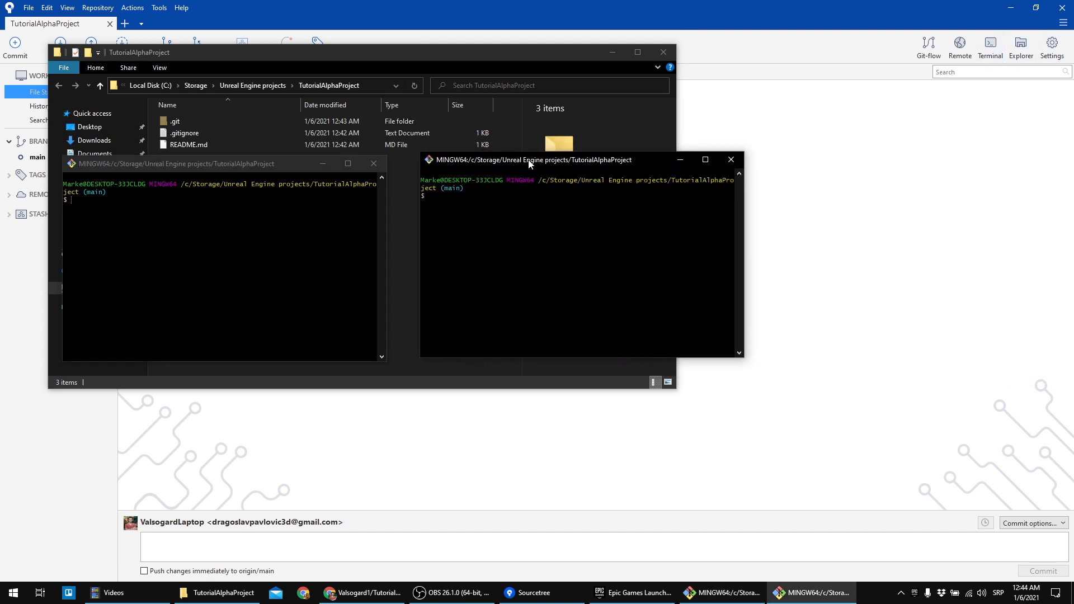
click(373, 164)
click(732, 160)
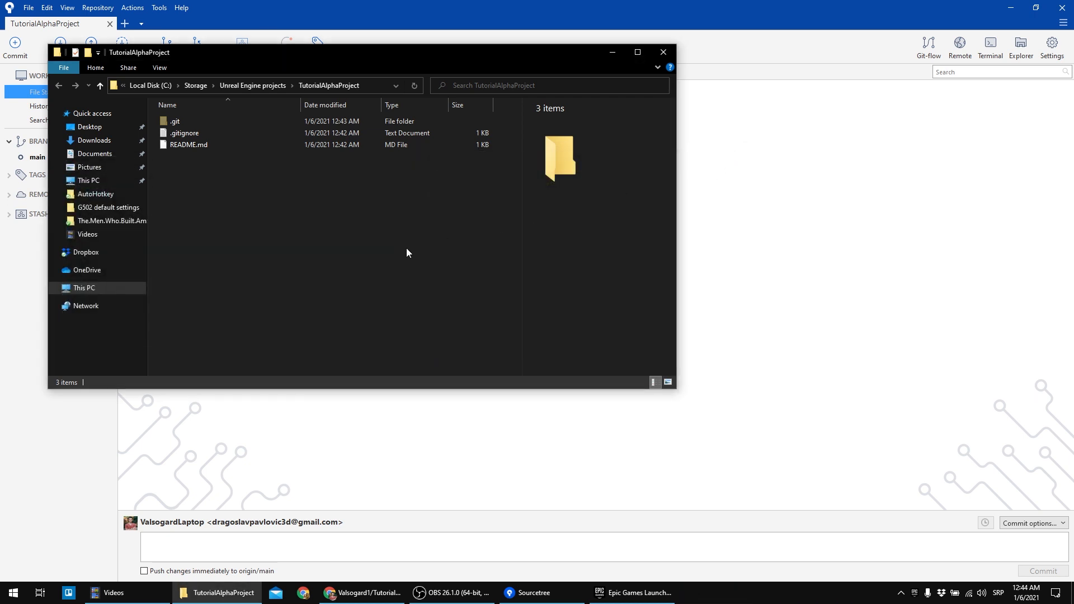
click(664, 52)
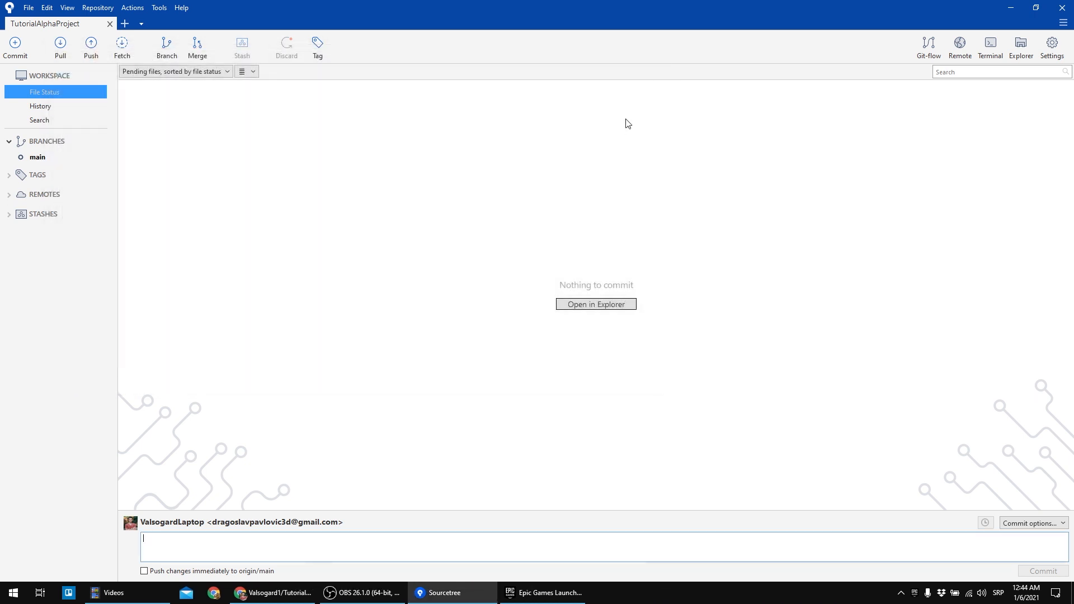
- Open the repository folder from Sourcetree, go up to Unreal Engine projects and select the TutorialAlphaProject_ folder
click(1021, 49)
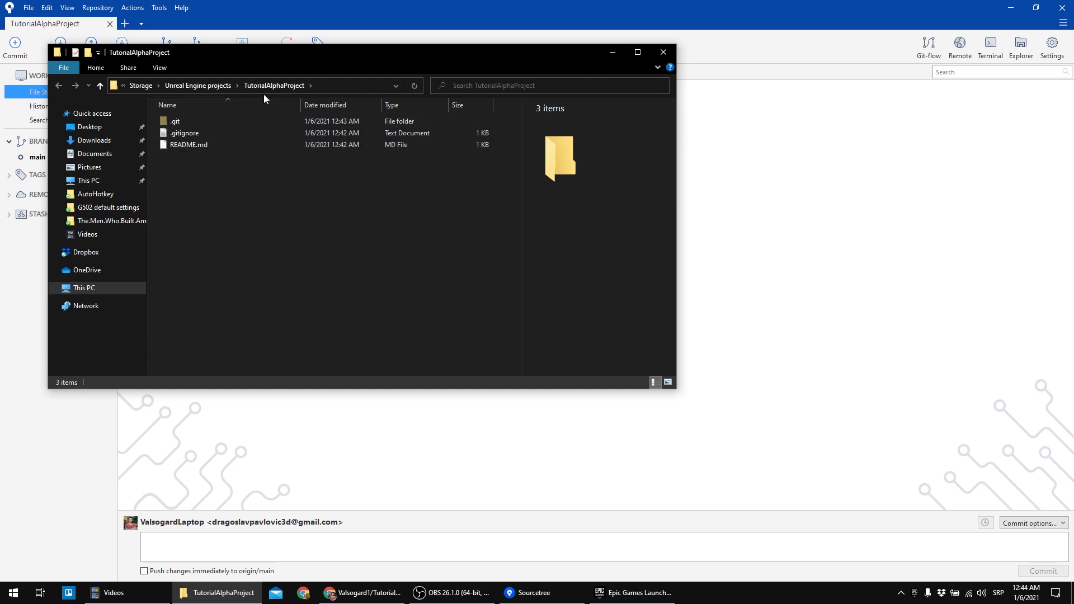
click(214, 86)
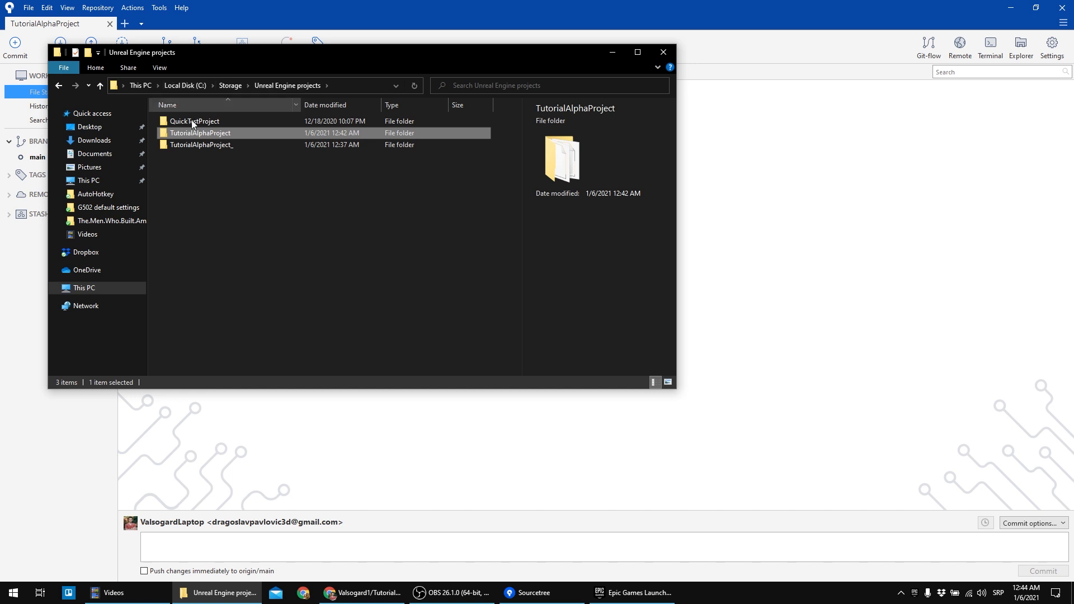
click(186, 163)
click(192, 133)
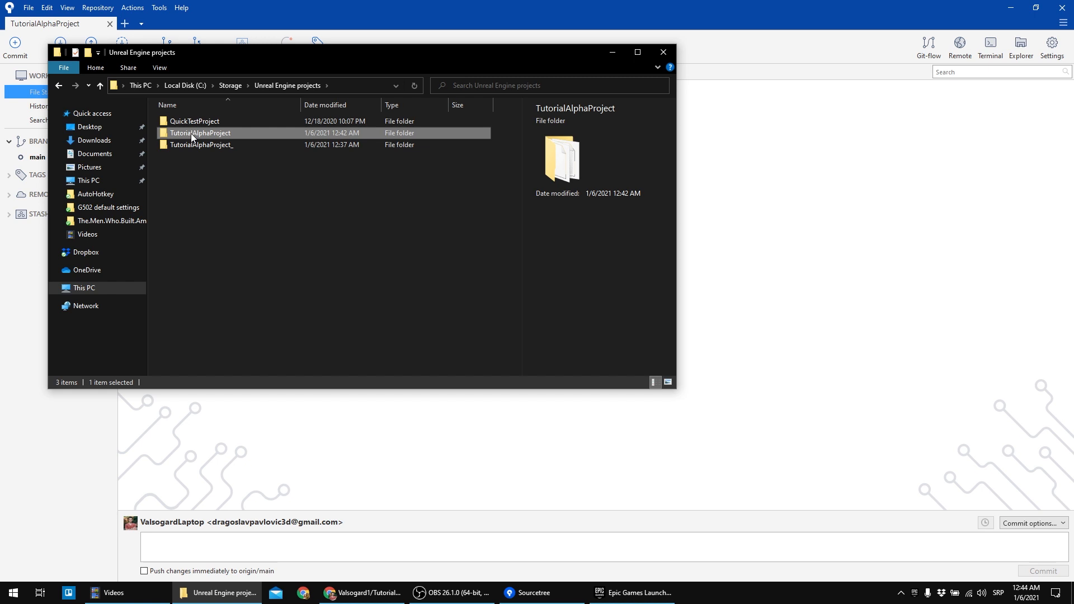
click(179, 145)
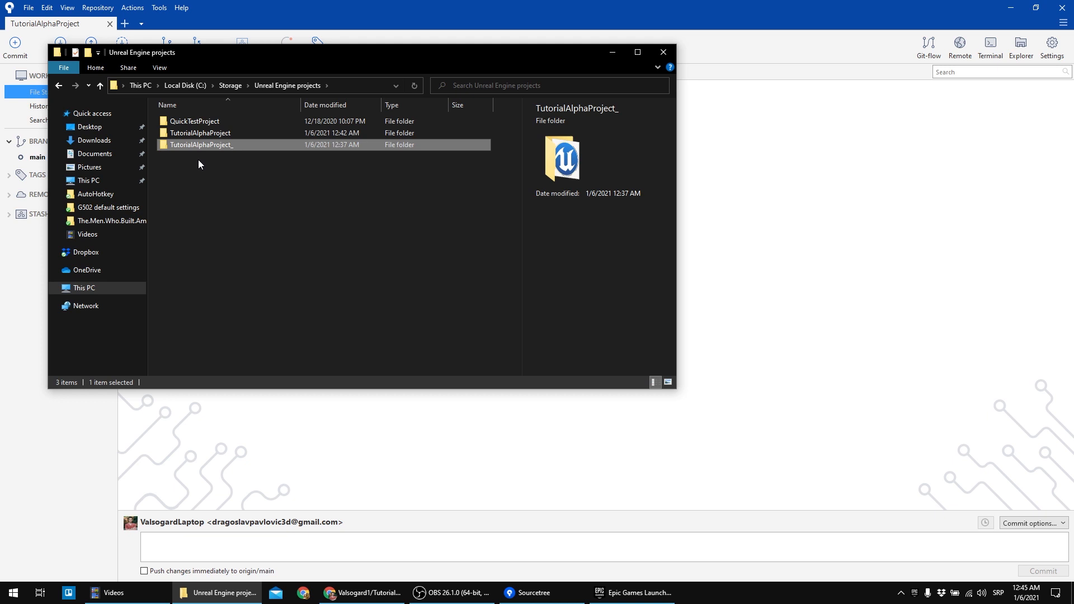
- Cut all the project folders and the TutorialAlphaProject.uproject file from the TutorialAlphaProject_ folder
double_click(190, 147)
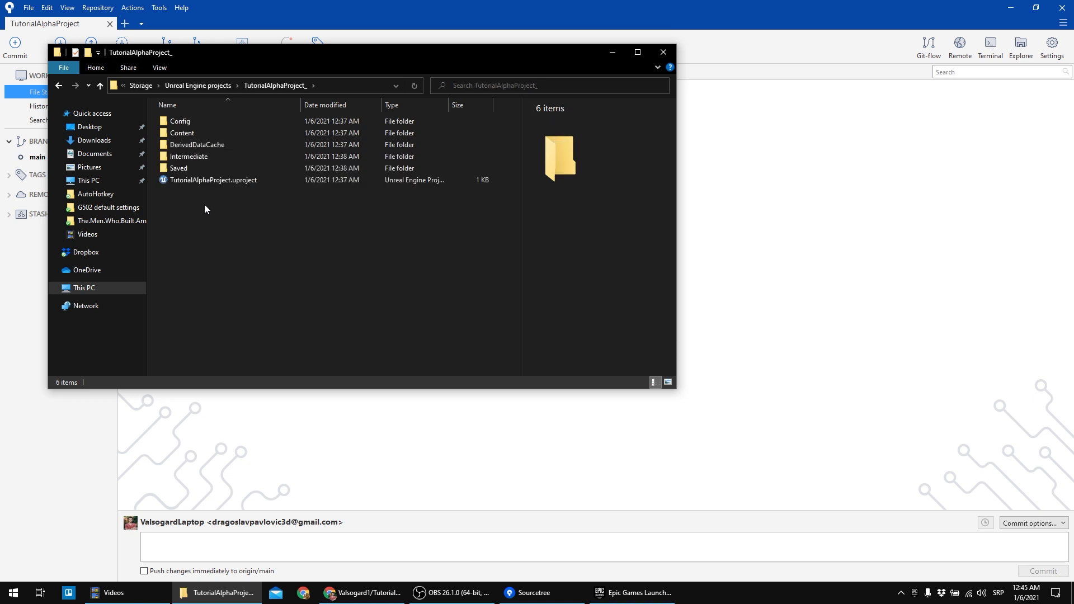
drag(197, 217, 183, 121)
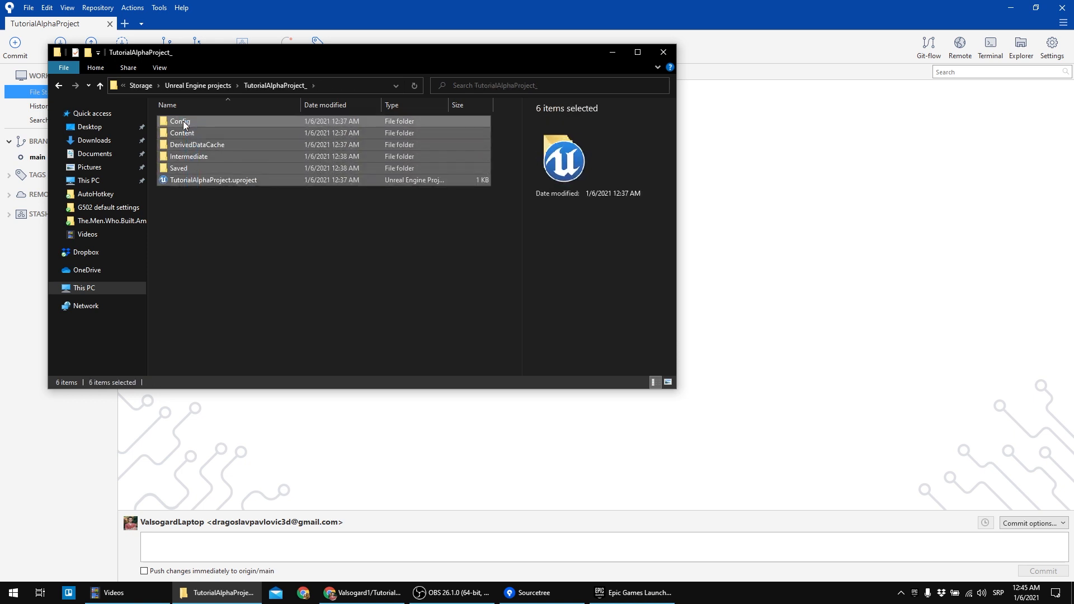
right_click(183, 121)
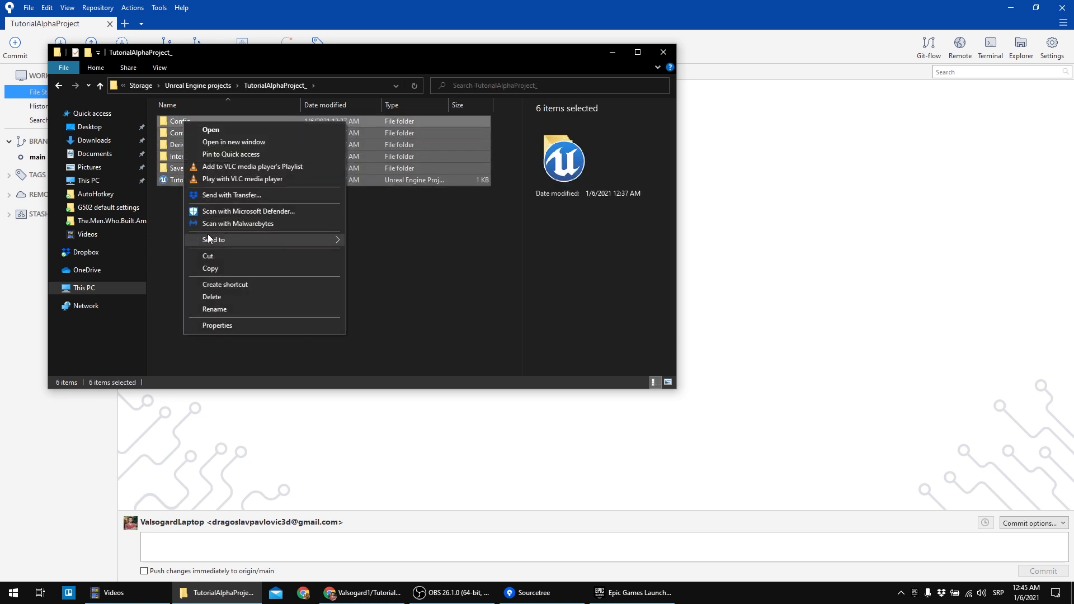
click(210, 257)
click(214, 254)
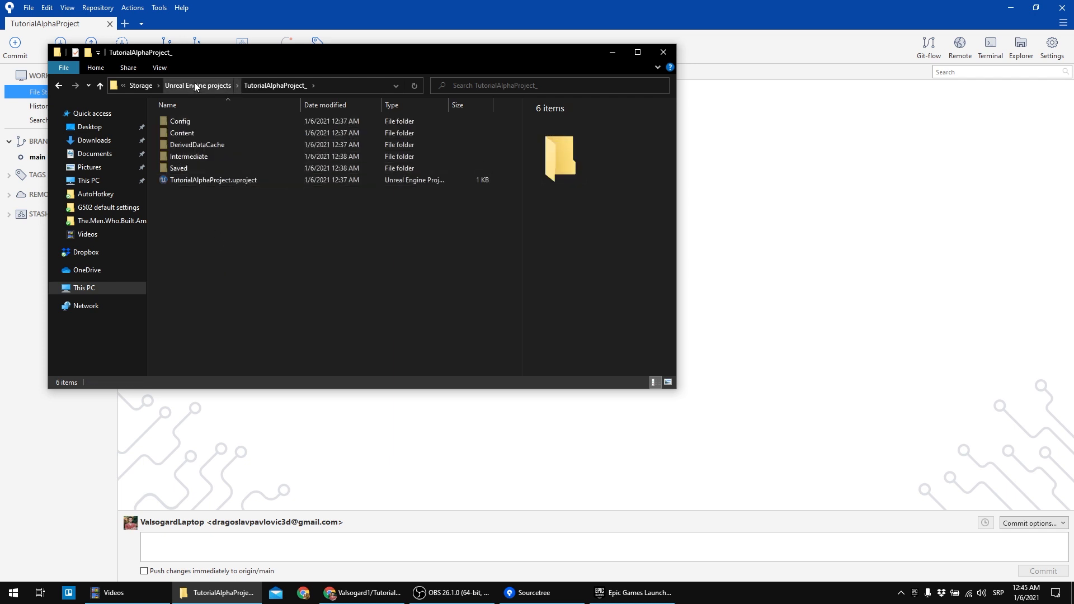
- Paste the cut project files into the cloned TutorialAlphaProject folder, alongside .git, .gitignore and README.md
click(196, 86)
click(201, 172)
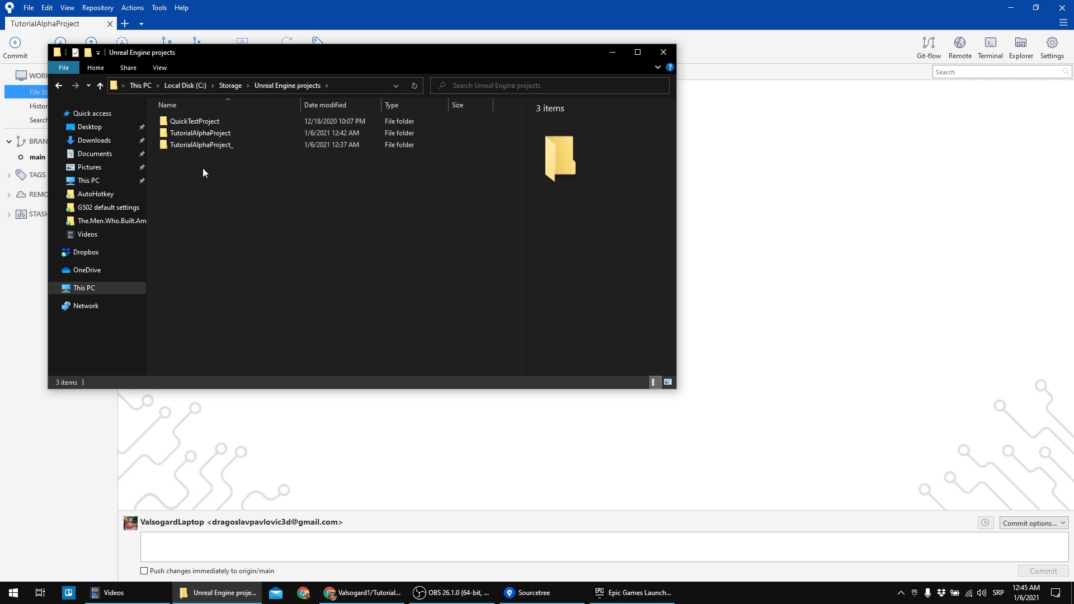
double_click(206, 132)
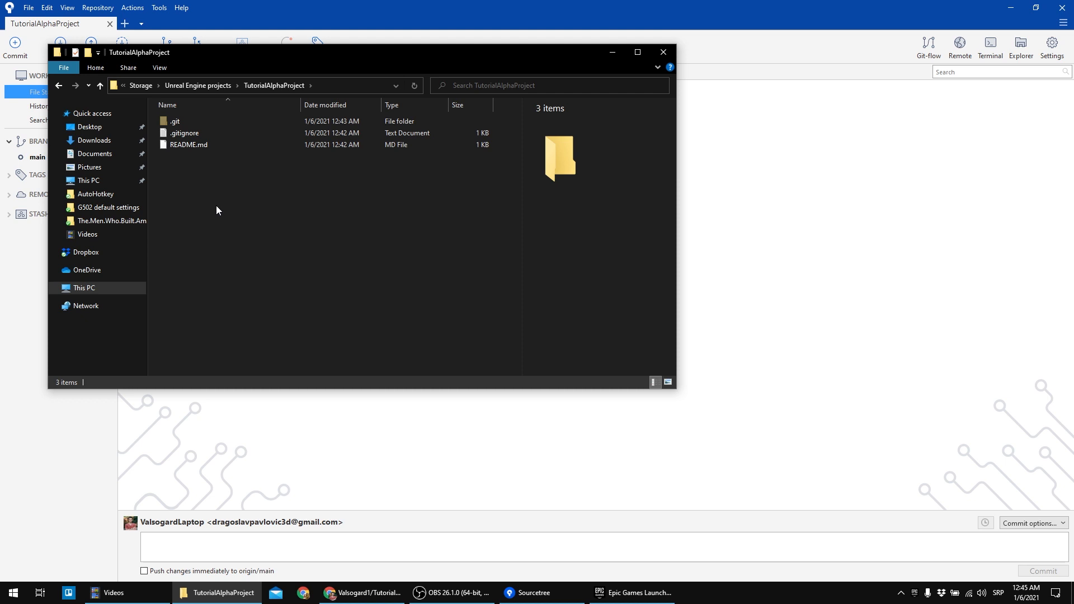
click(193, 175)
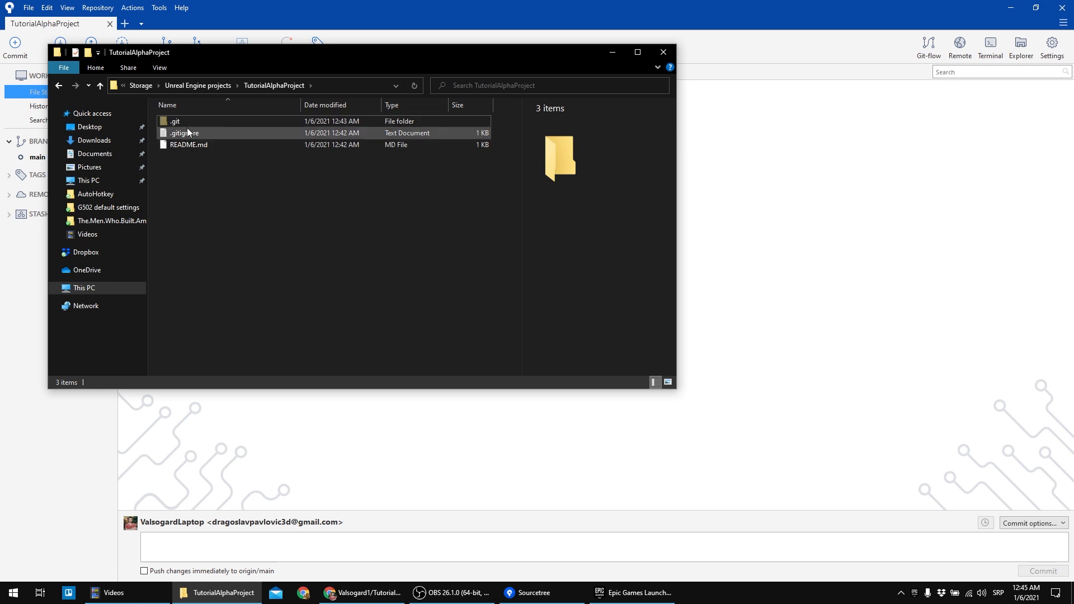
click(188, 120)
click(193, 179)
right_click(220, 210)
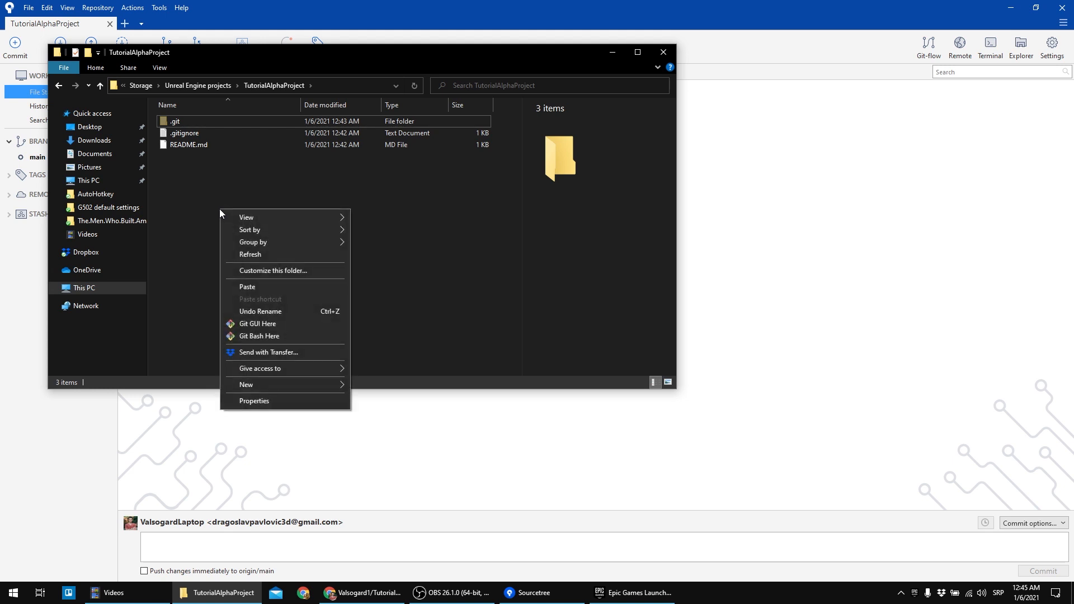
click(248, 286)
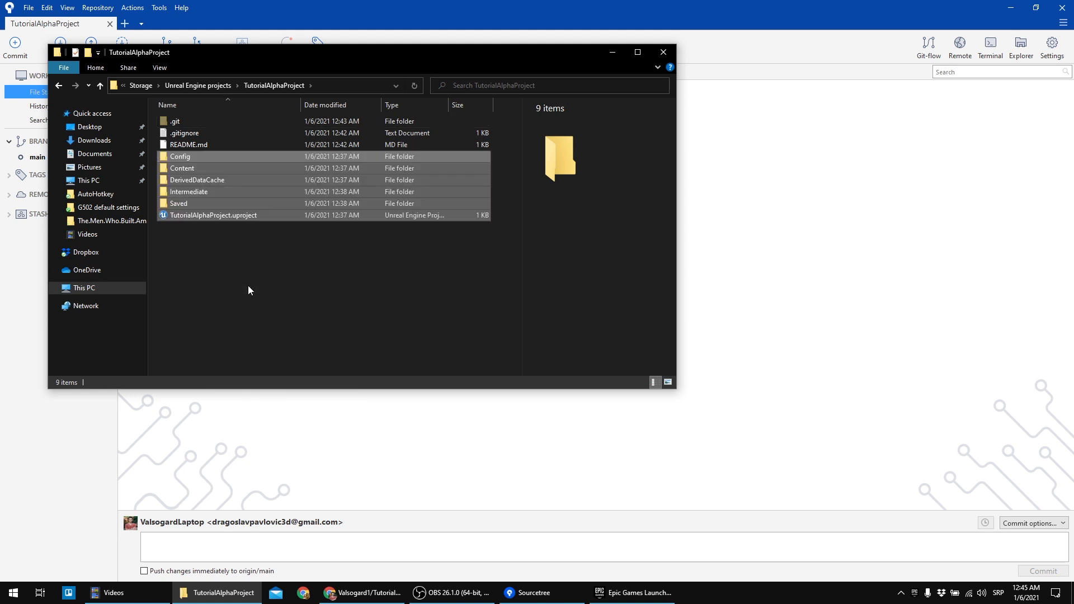
click(317, 283)
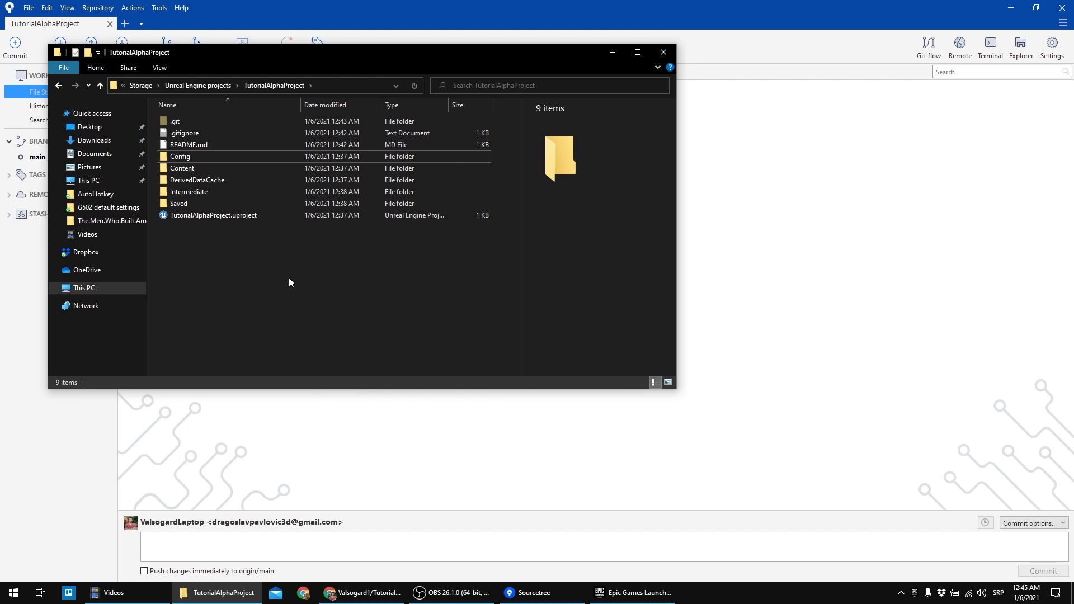
- Check the contents of the old TutorialAlphaProject_ folder and delete that folder from Unreal Engine projects
key(alt+Up)
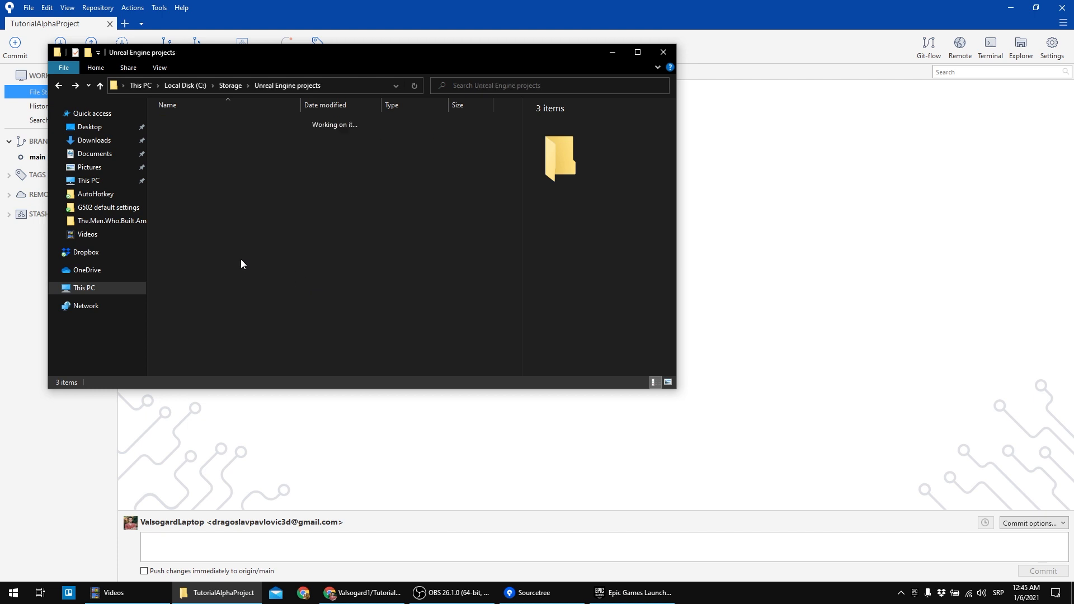
double_click(218, 148)
key(alt+Up)
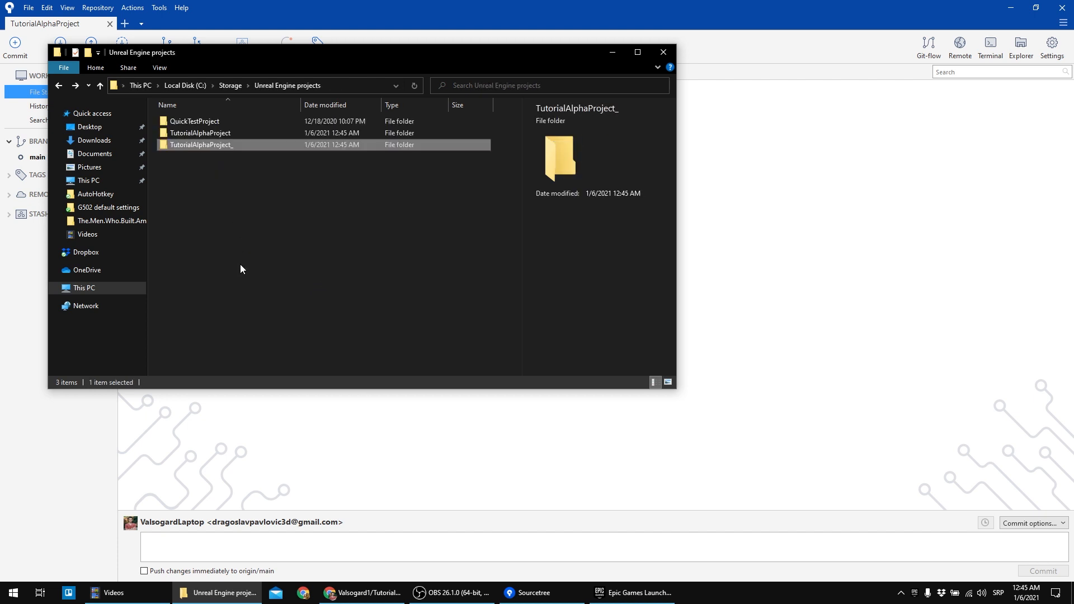
click(196, 144)
key(Delete)
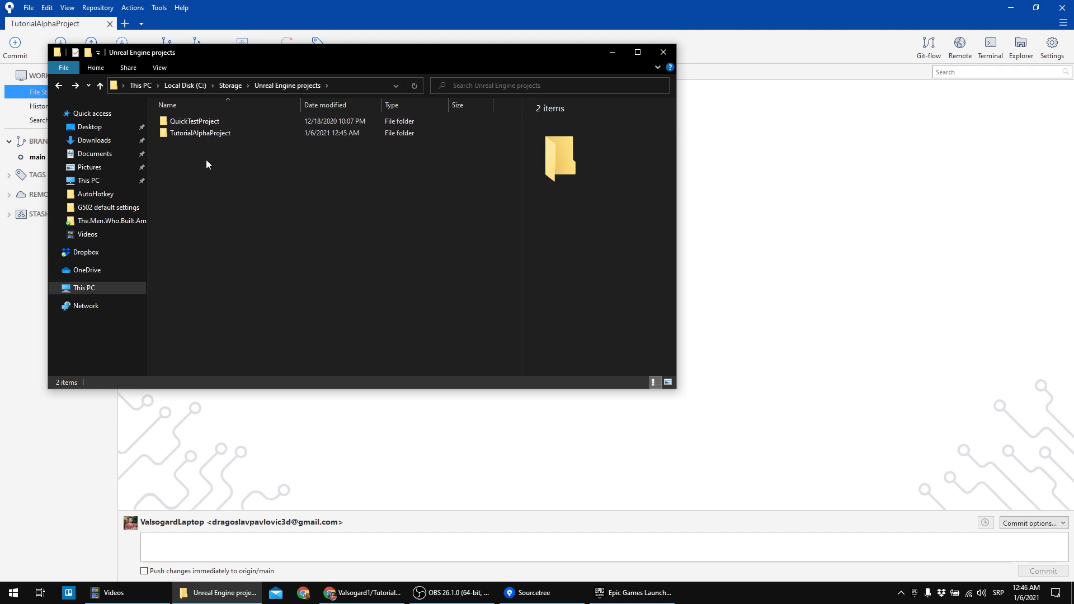
- Launch TutorialAlphaProject.uproject from the cloned TutorialAlphaProject folder in Unreal Engine
double_click(212, 134)
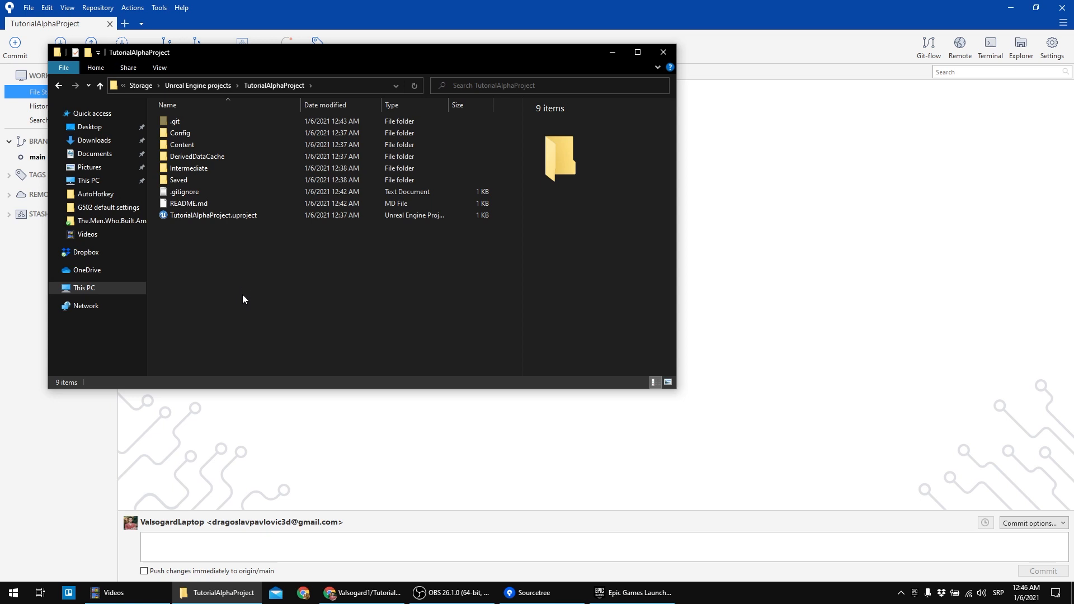
double_click(230, 216)
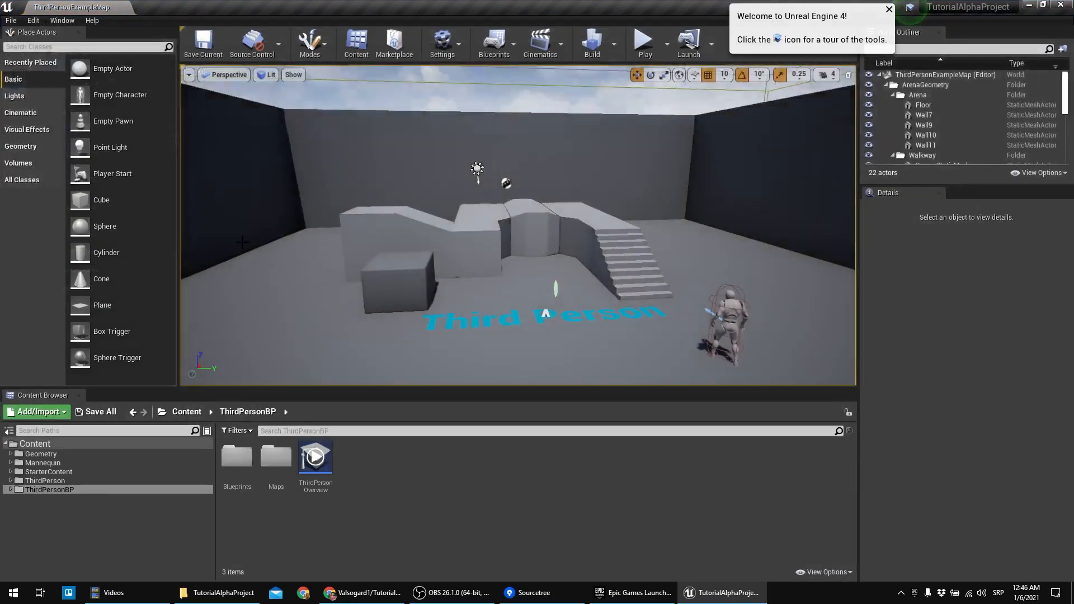
- Close the Unreal Engine editor and the TutorialAlphaProject folder window
drag(345, 228, 359, 251)
click(1061, 5)
click(218, 287)
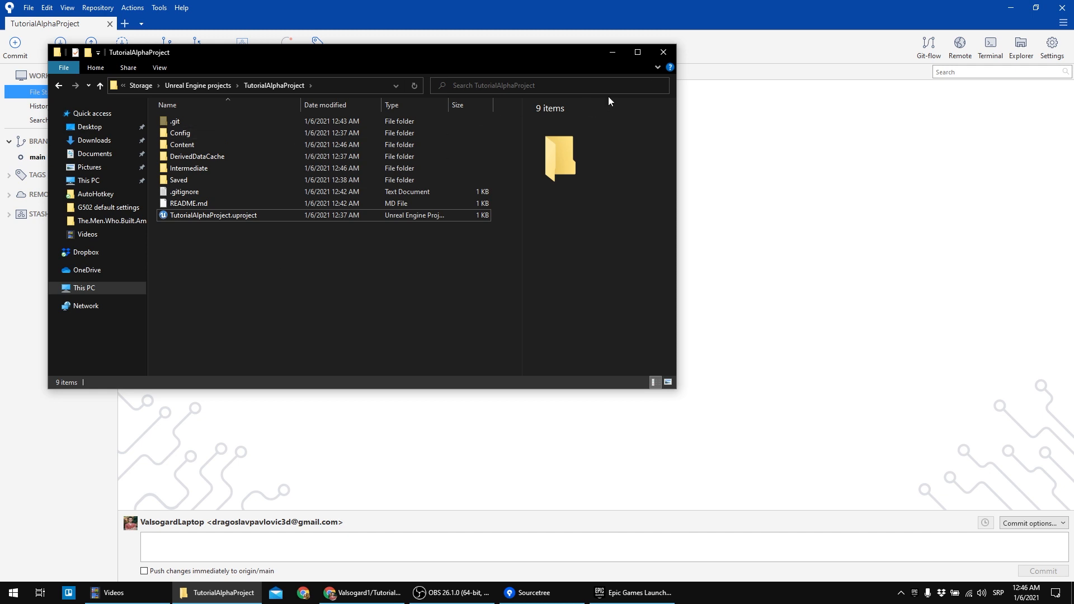
click(663, 52)
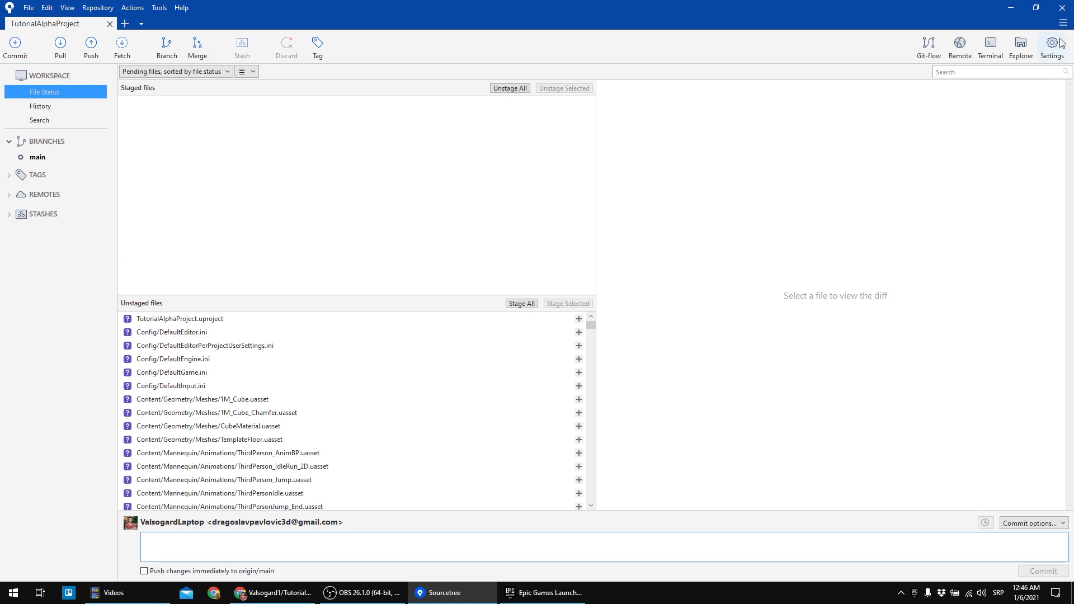
- Restart Sourcetree, open the repository's folder in File Explorer beside the unstaged files, and select TutorialAlphaProject.uproject
click(1062, 8)
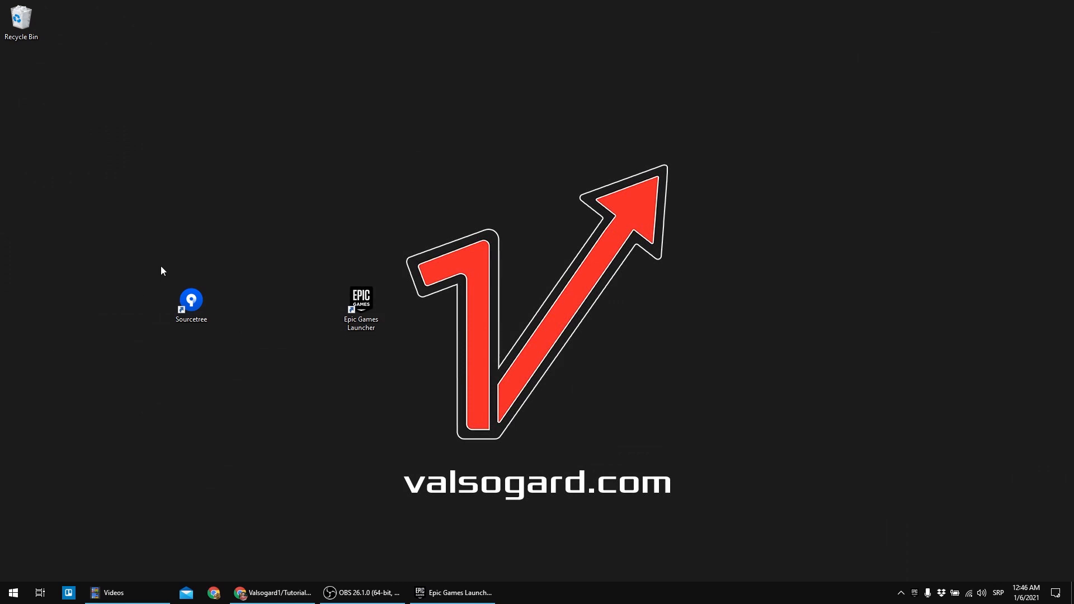
double_click(197, 317)
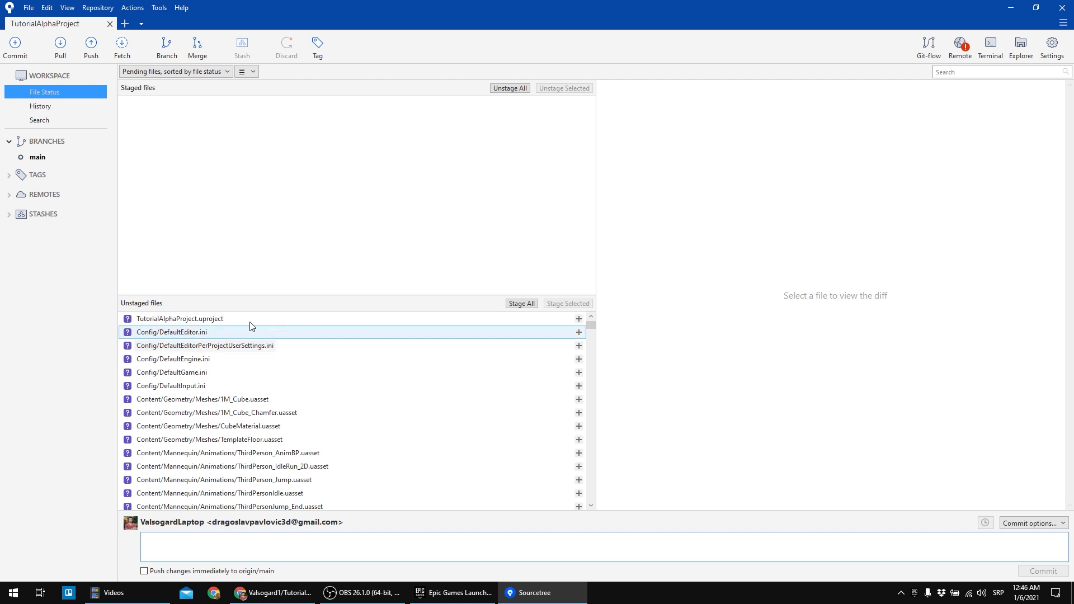
click(1021, 46)
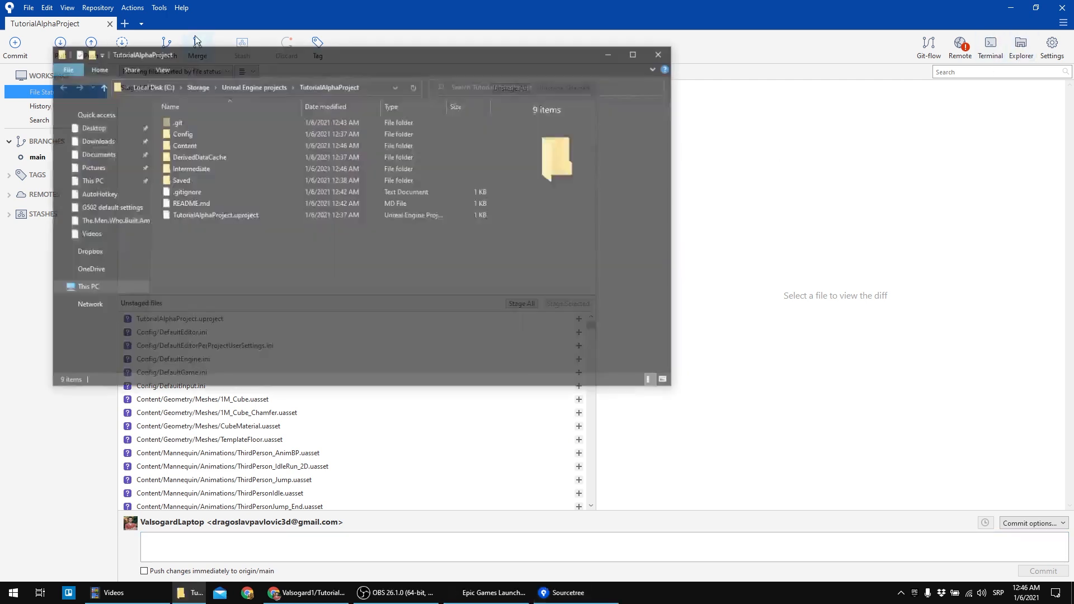
drag(241, 66, 699, 118)
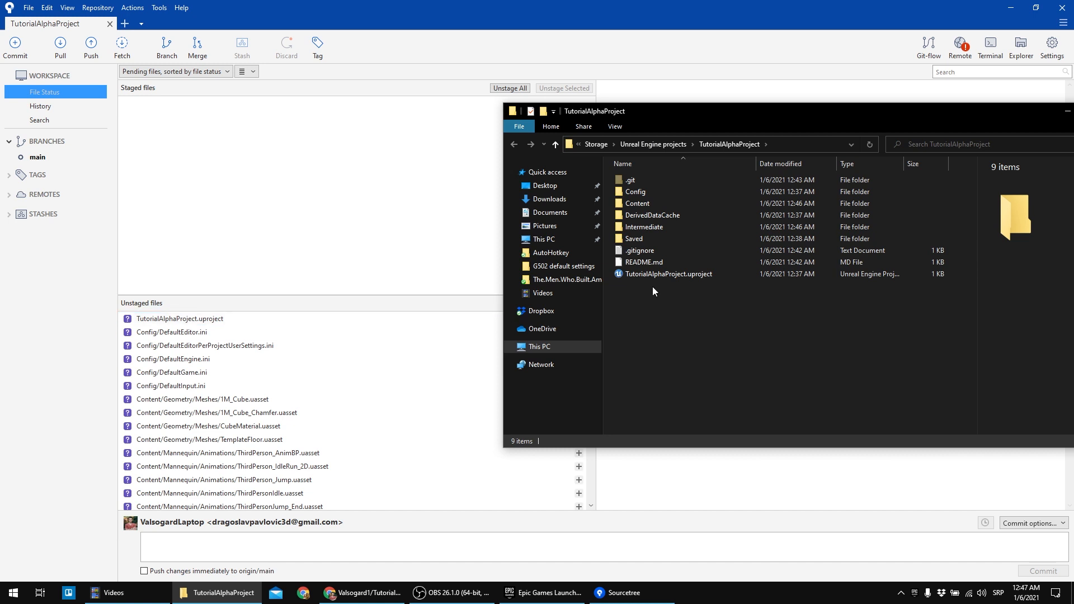
click(662, 276)
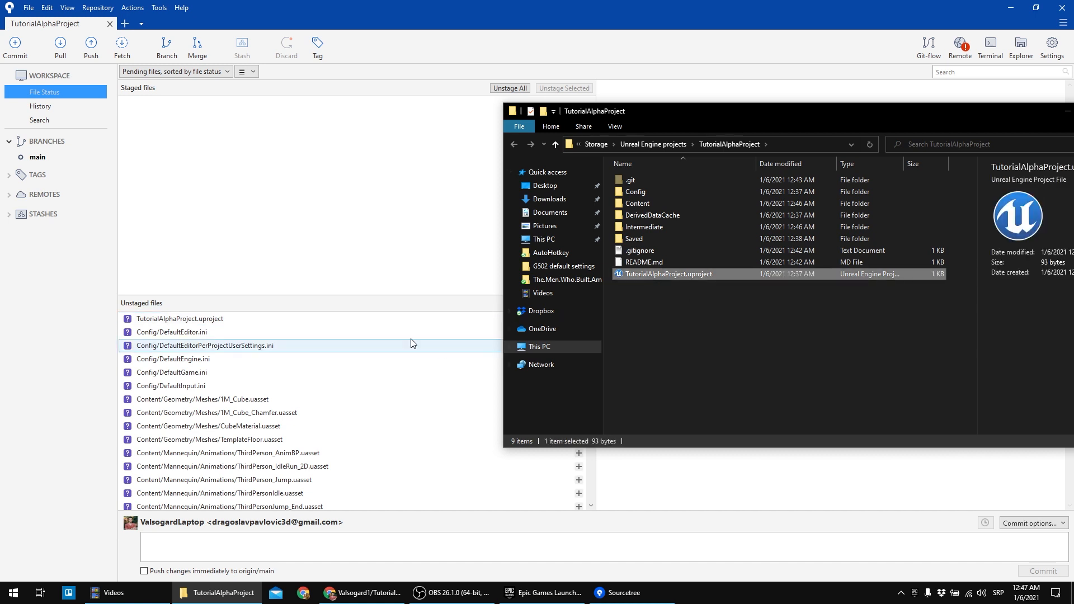
- View the contents of Config/DefaultEditor.ini in Sourcetree and look through the whole list of unstaged files
click(168, 333)
scroll(169, 359, down, 6)
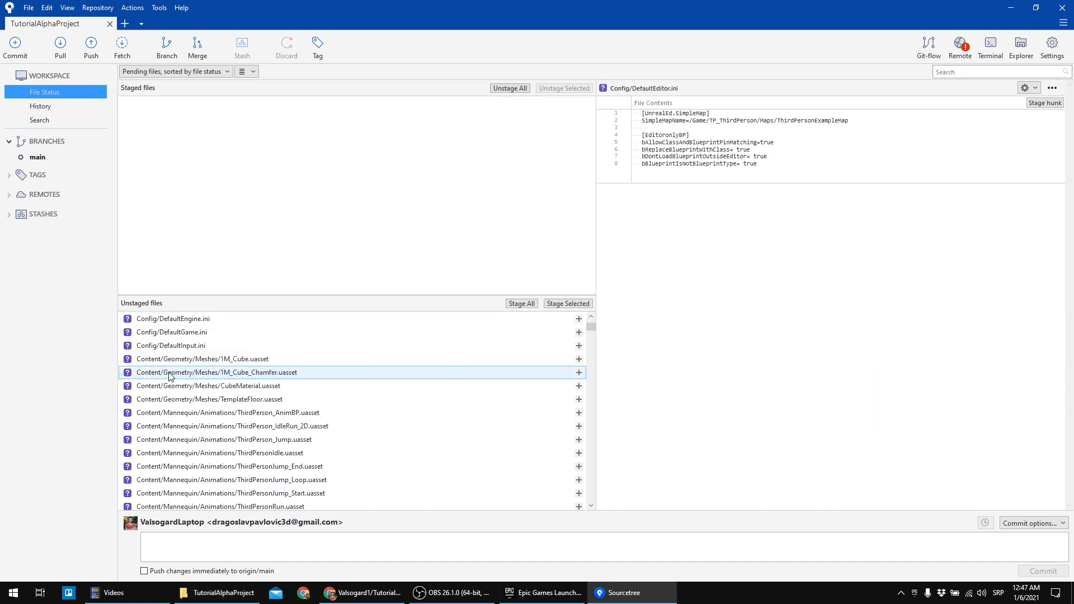
scroll(169, 376, down, 15)
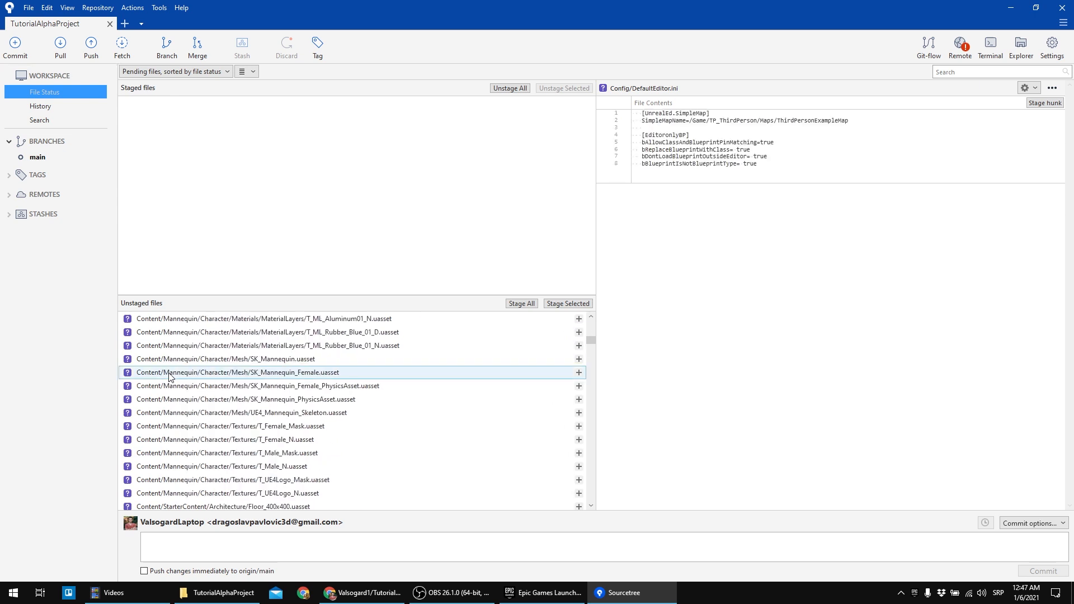
scroll(171, 376, down, 20)
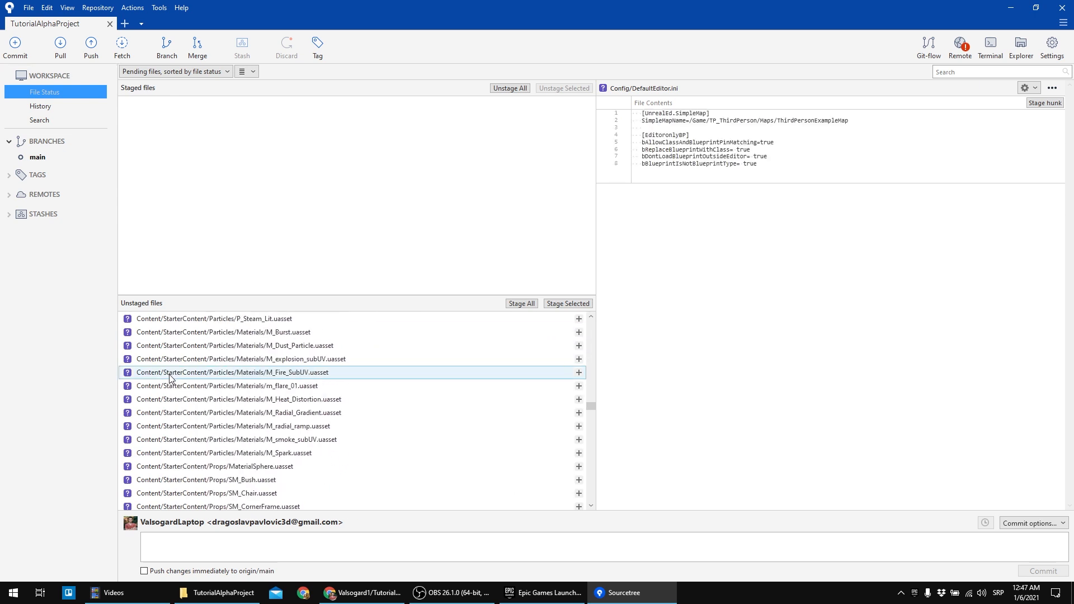
scroll(171, 383, down, 20)
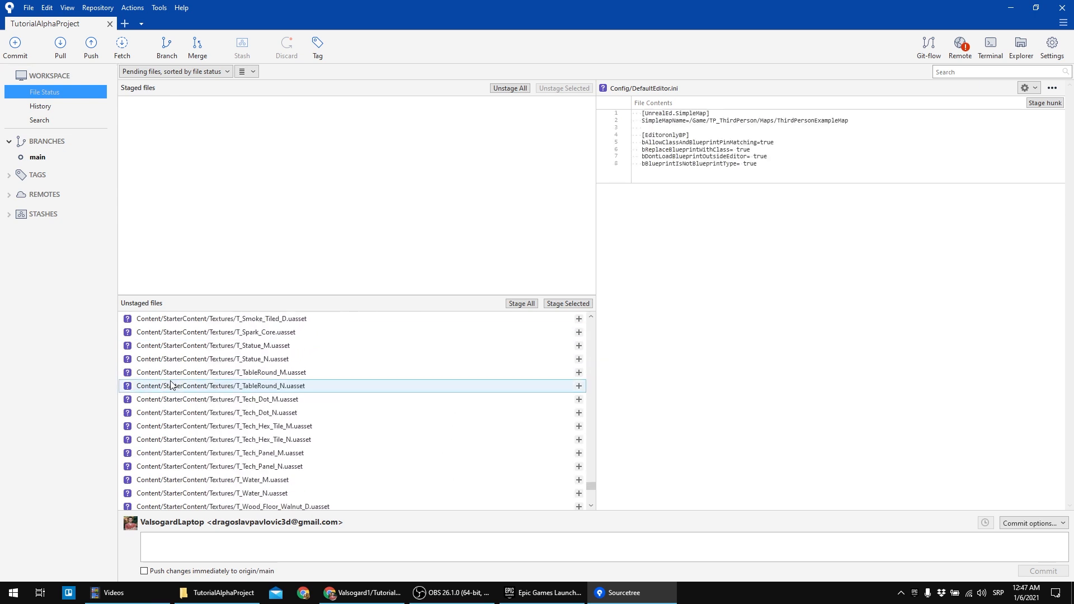
drag(590, 496, 638, 236)
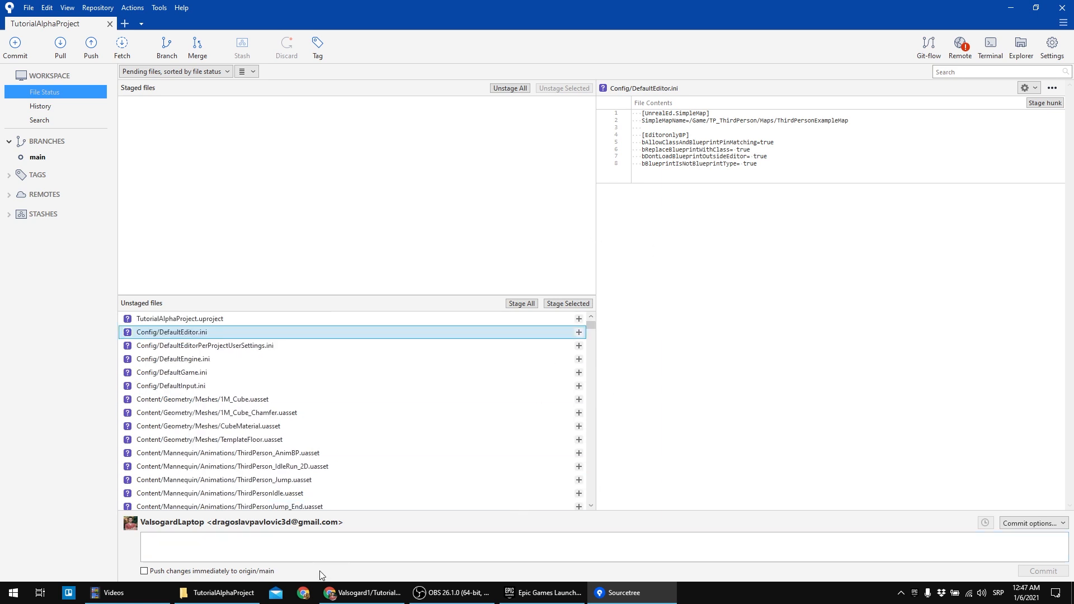
- Check the Saved, Intermediate and DerivedDataCache folders in the TutorialAlphaProject folder against the unstaged files
click(218, 594)
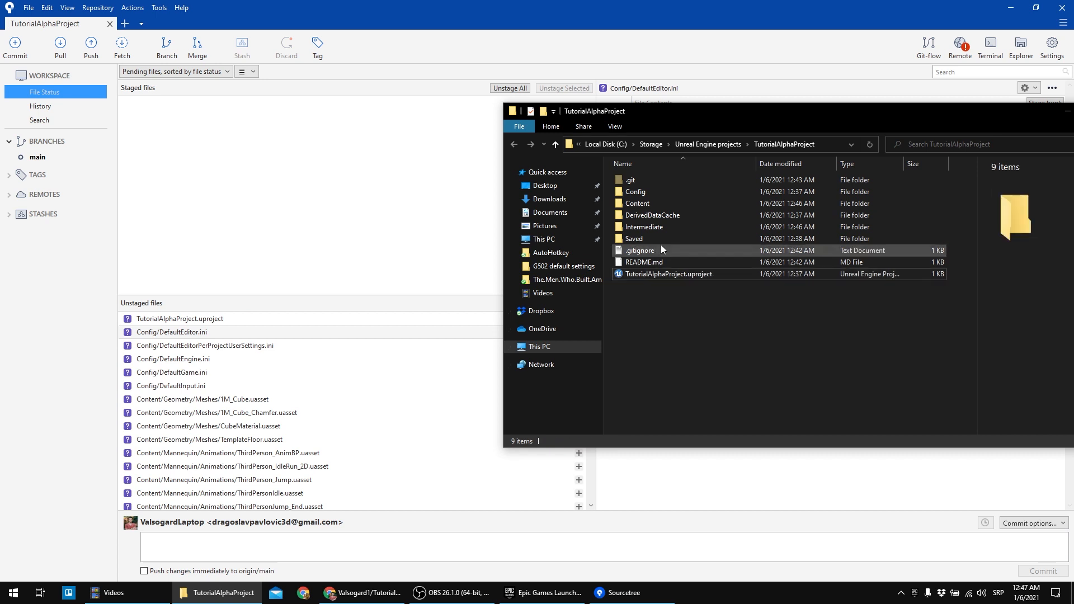
click(650, 238)
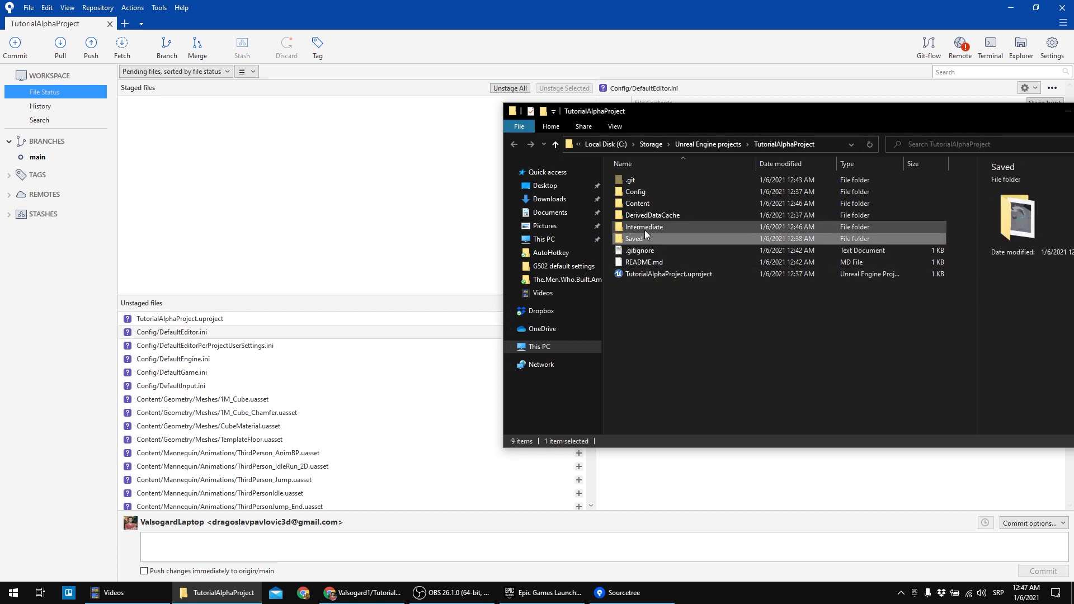
click(644, 227)
click(643, 218)
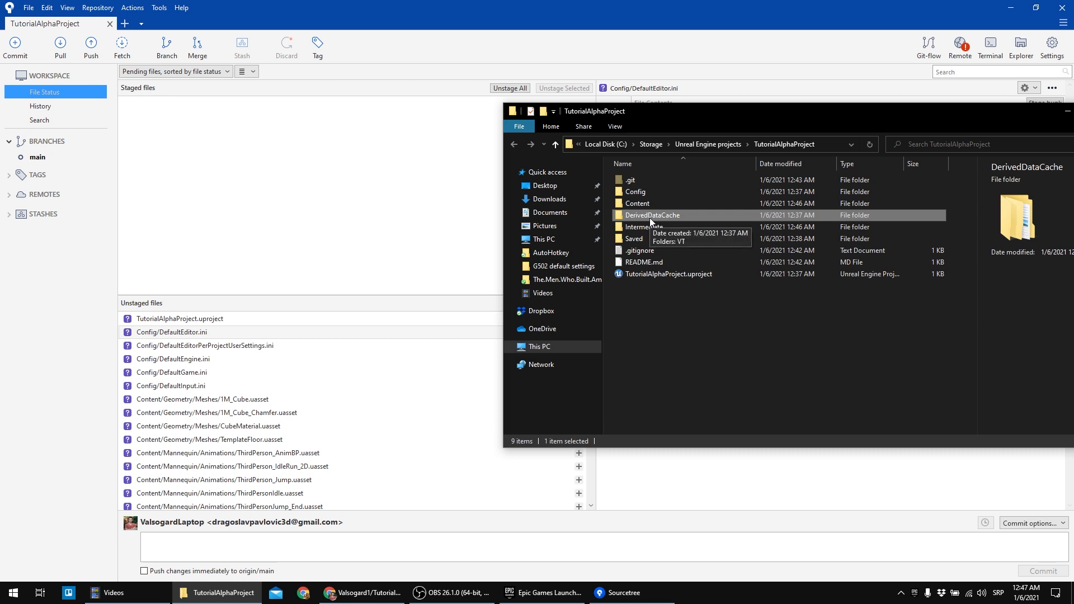
click(616, 296)
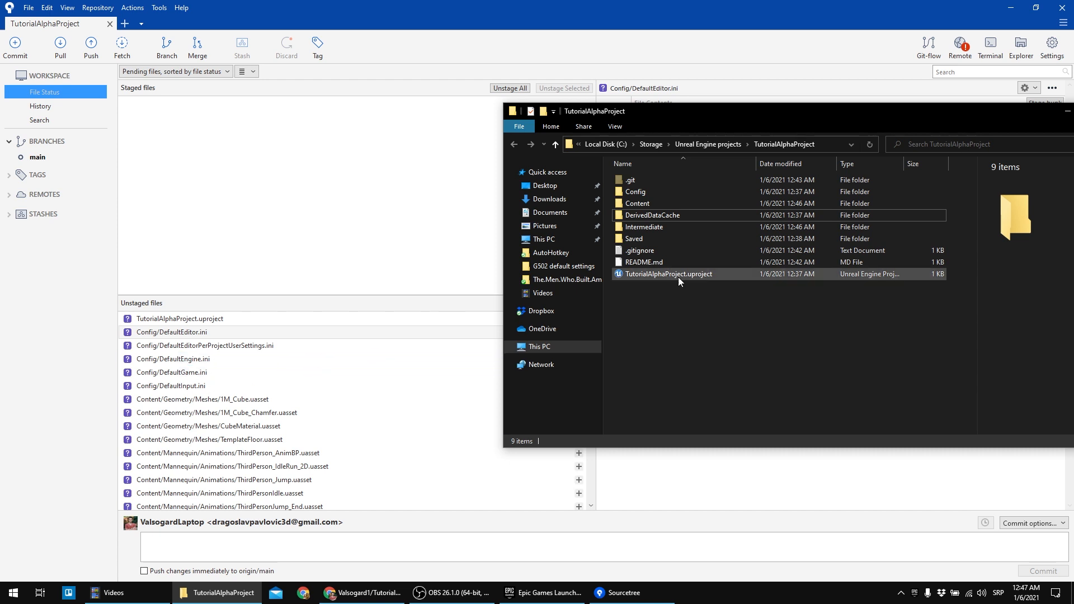
- Open the project's .gitignore in Notepad++, review its ignore rules through the Saved, Intermediate and DerivedDataCache entries, and close it
click(638, 251)
right_click(637, 251)
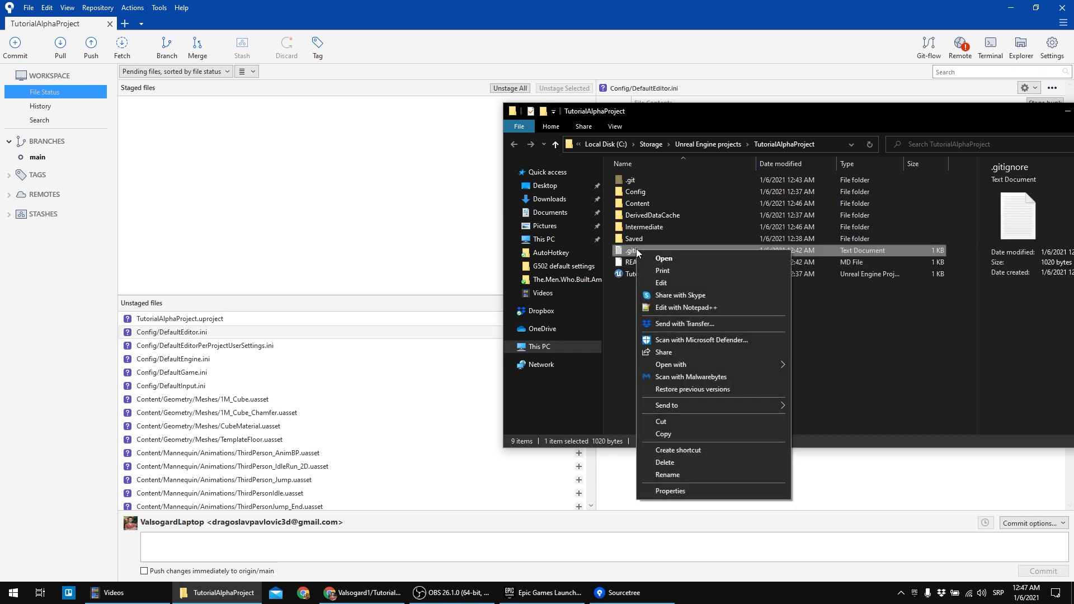
click(672, 305)
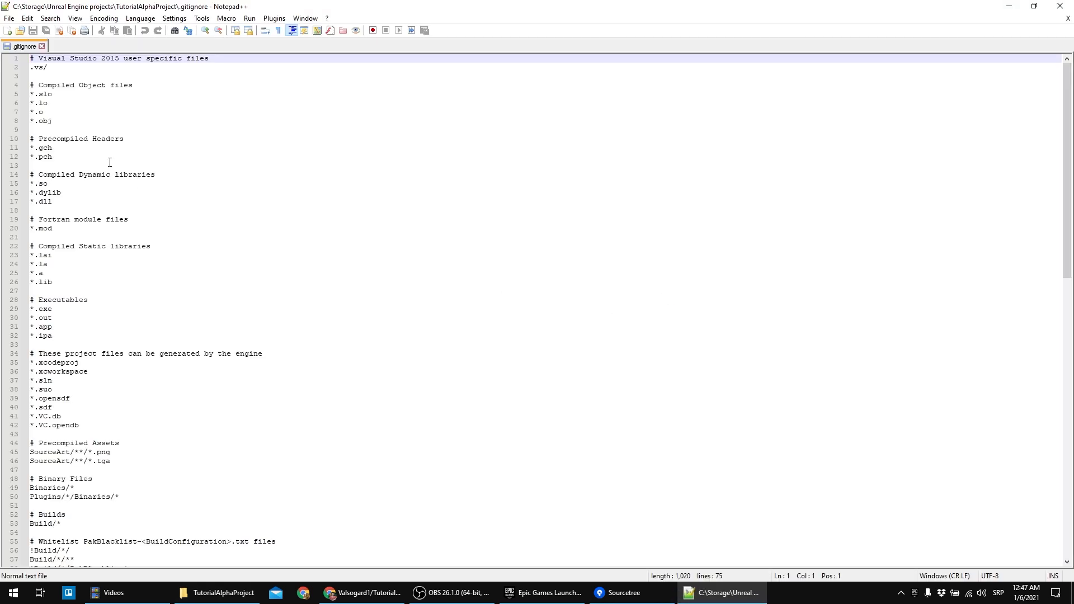
scroll(173, 243, down, 4)
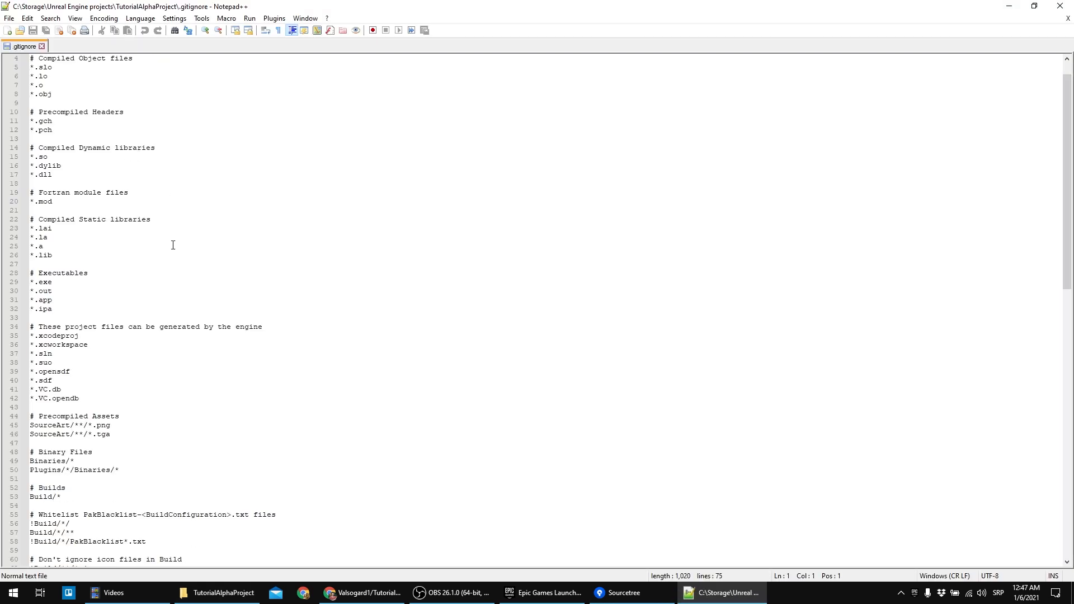
scroll(107, 394, down, 1)
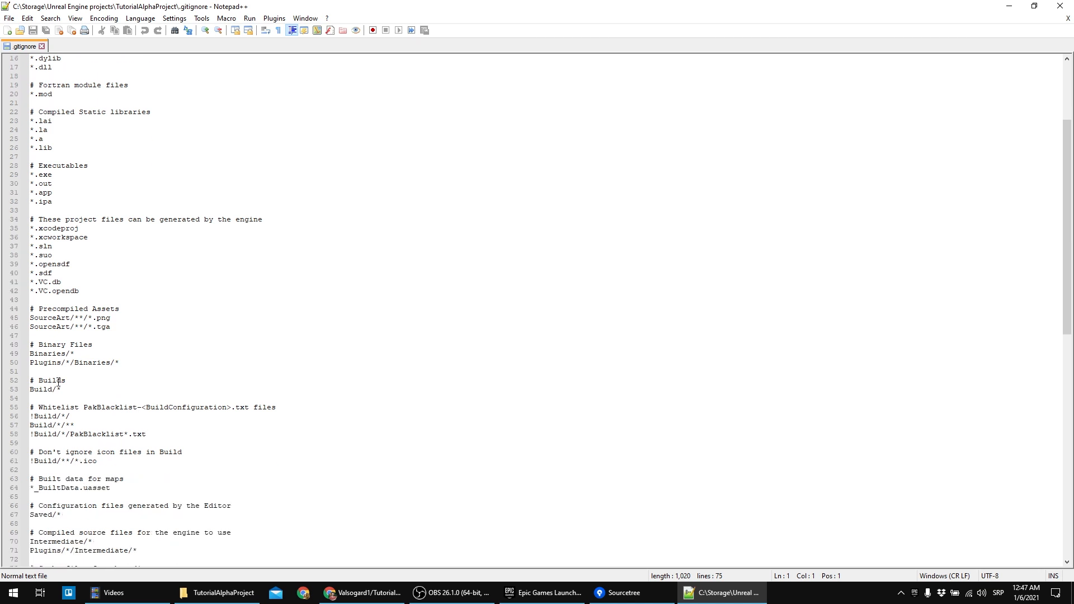
scroll(72, 384, down, 2)
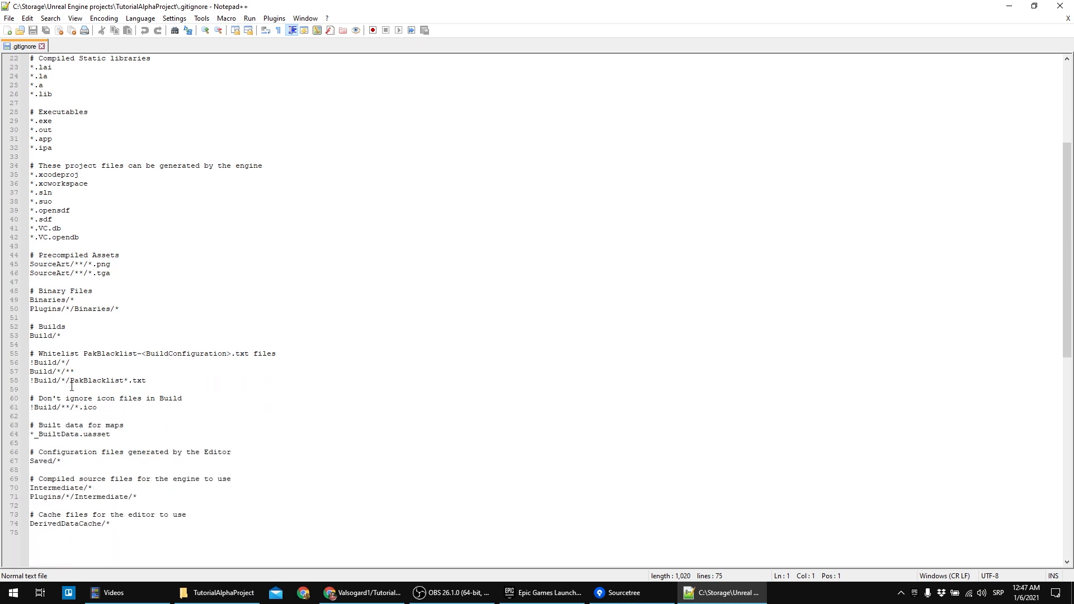
scroll(71, 386, down, 2)
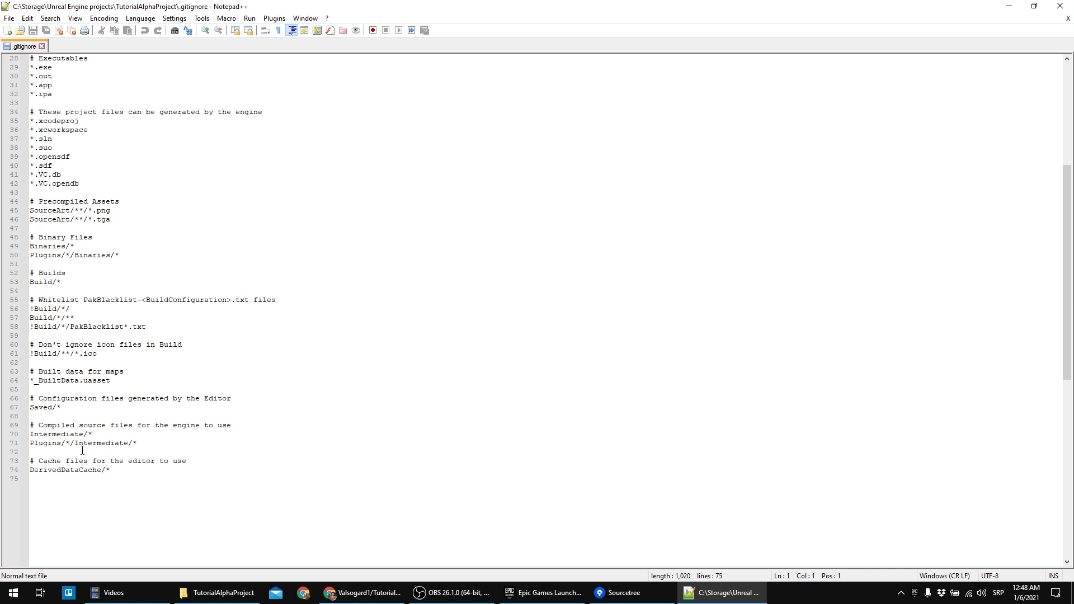
scroll(54, 440, up, 1)
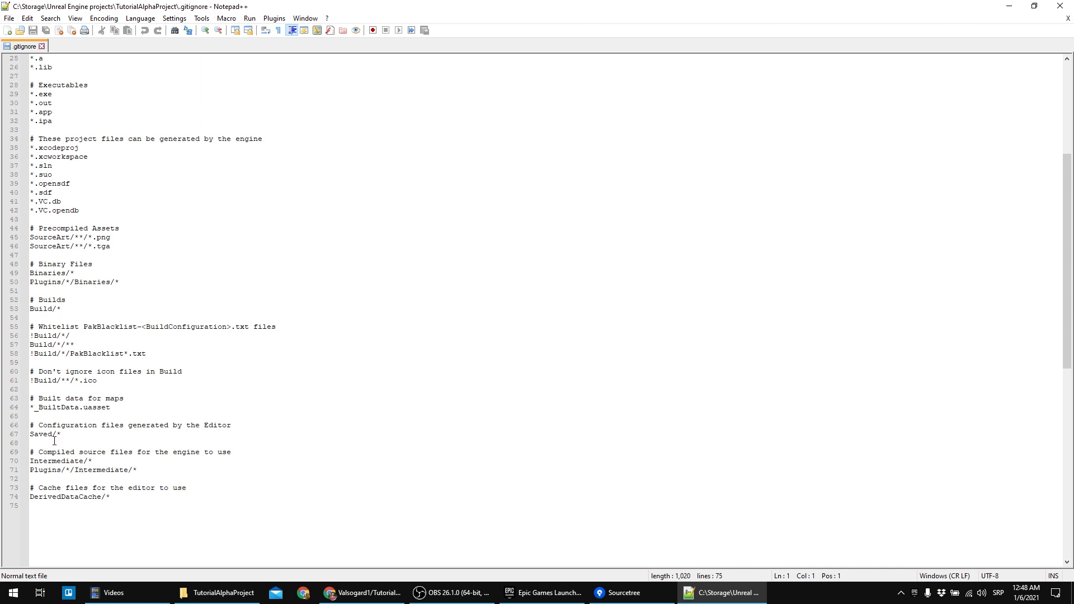
scroll(48, 433, up, 1)
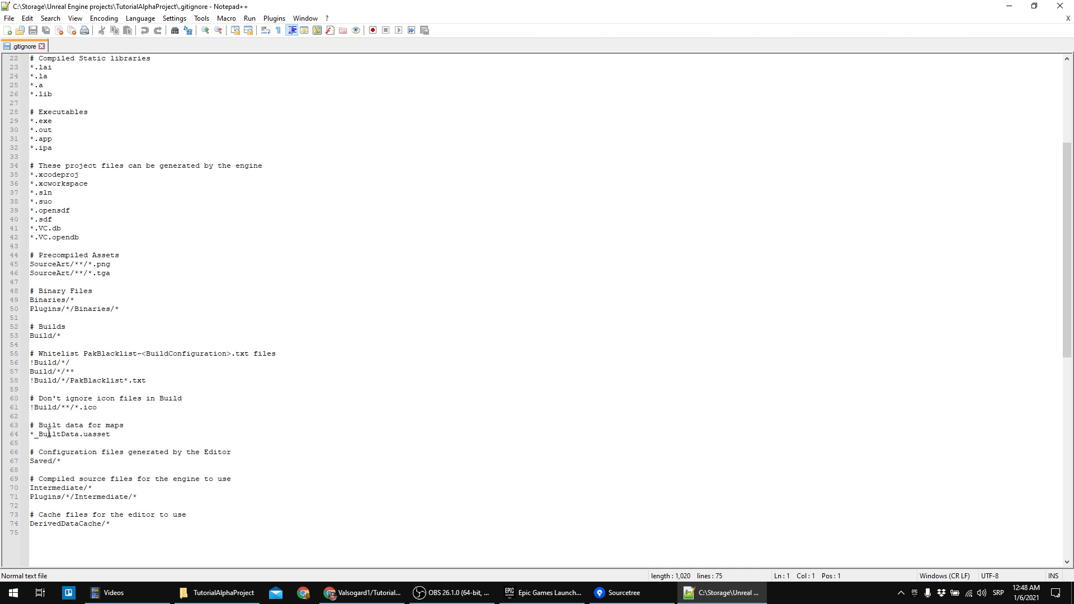
scroll(73, 392, up, 7)
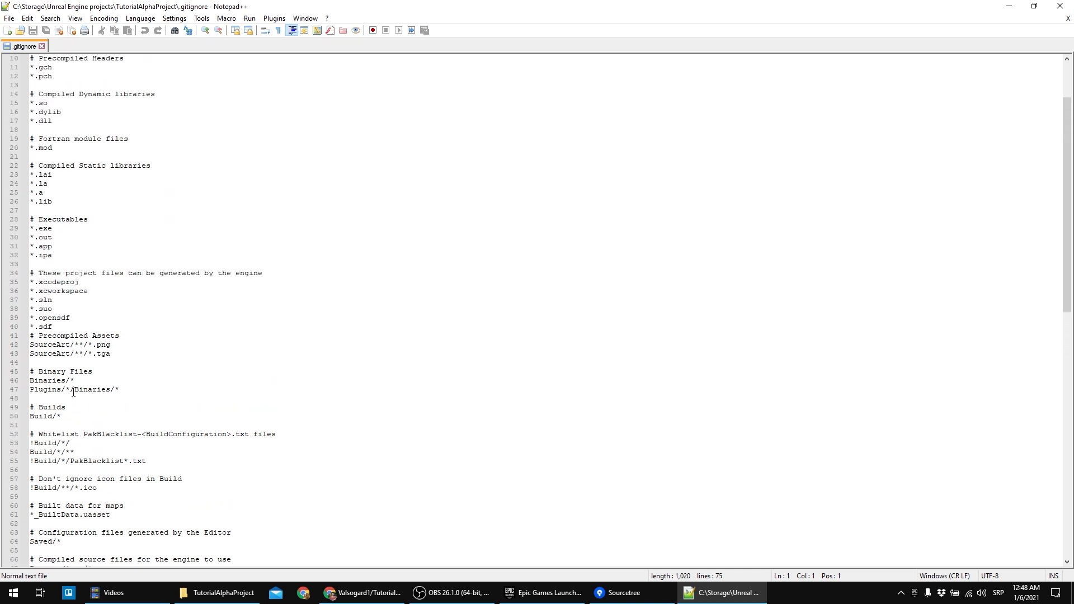
scroll(82, 202, down, 5)
scroll(123, 231, up, 5)
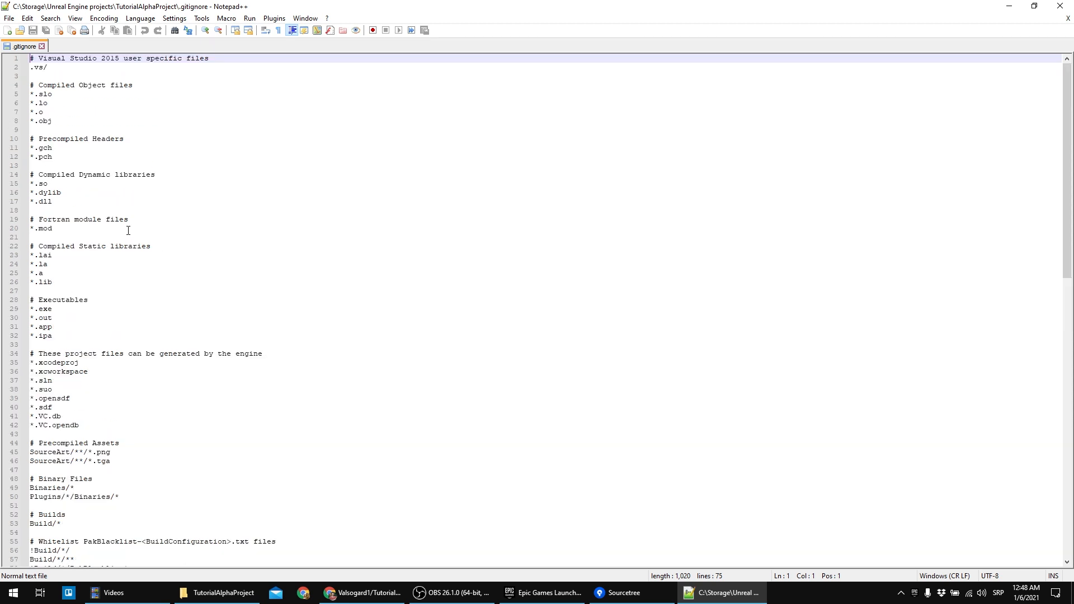
click(1063, 6)
click(699, 350)
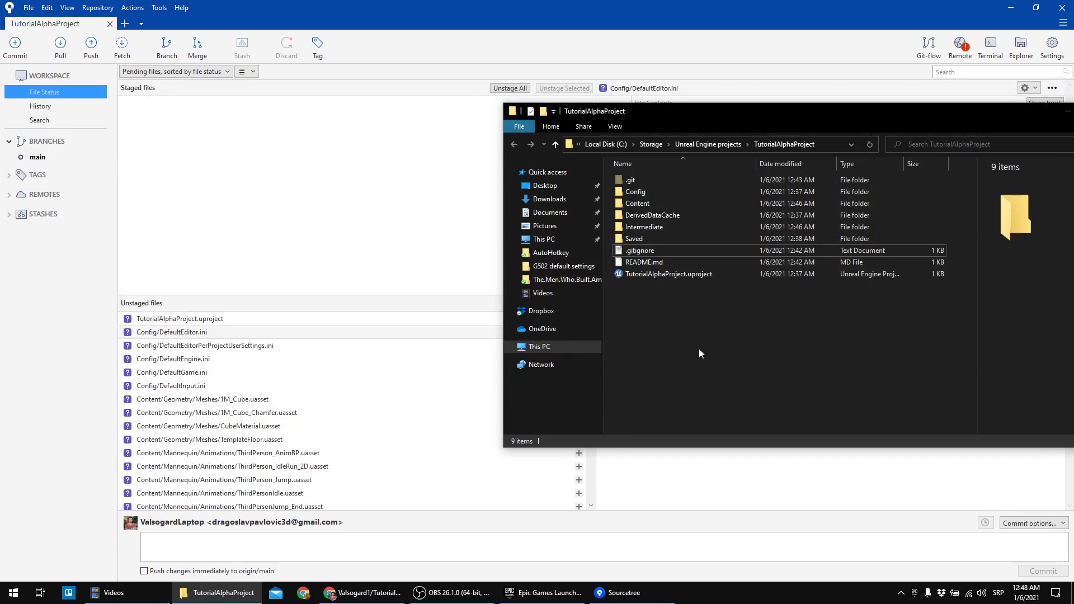
- Return to Sourcetree, review the unstaged Config and Content files, and view the contents of TutorialAlphaProject.uproject
click(310, 8)
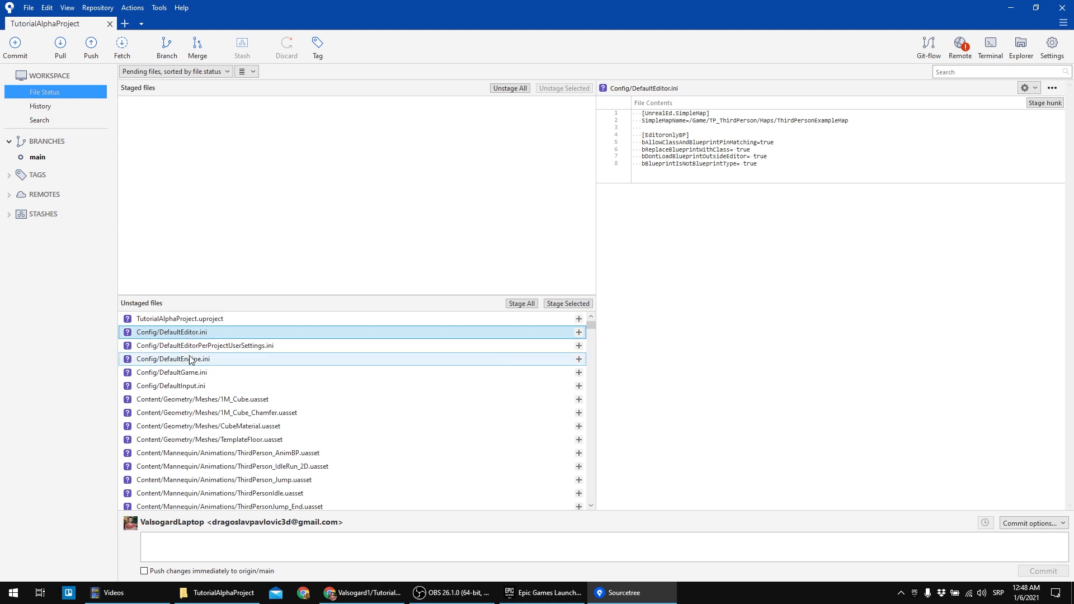
scroll(197, 358, down, 8)
scroll(204, 370, up, 10)
scroll(224, 405, down, 4)
scroll(227, 404, down, 20)
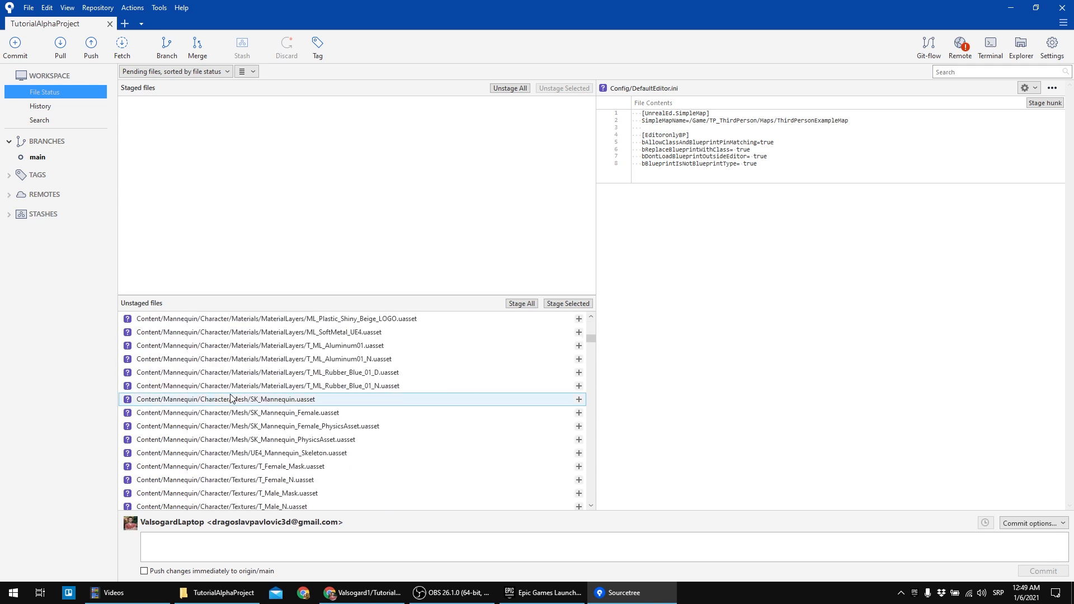
scroll(220, 405, down, 20)
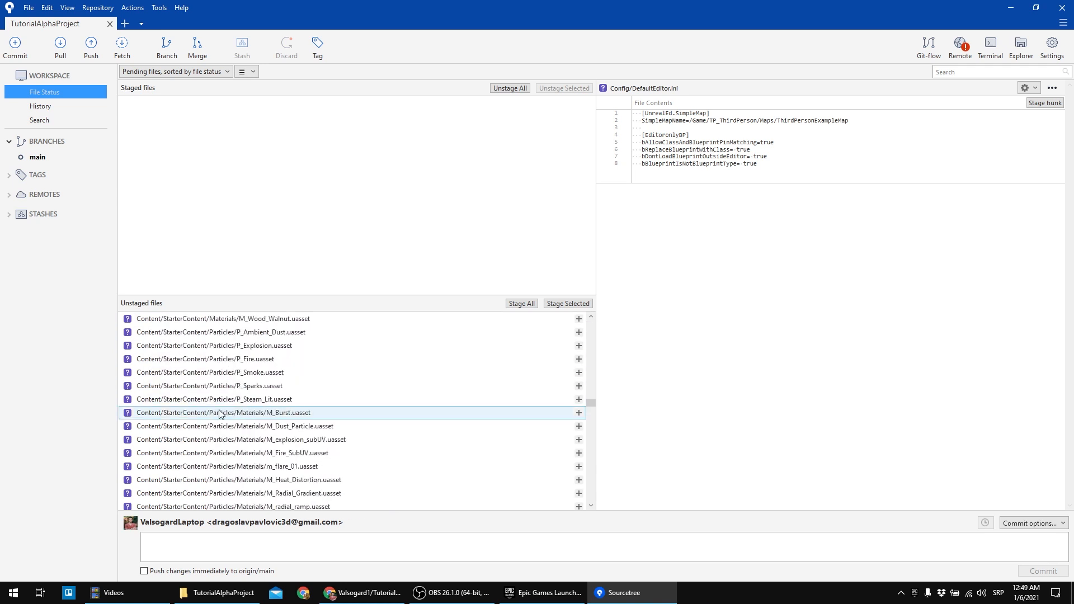
scroll(221, 424, down, 15)
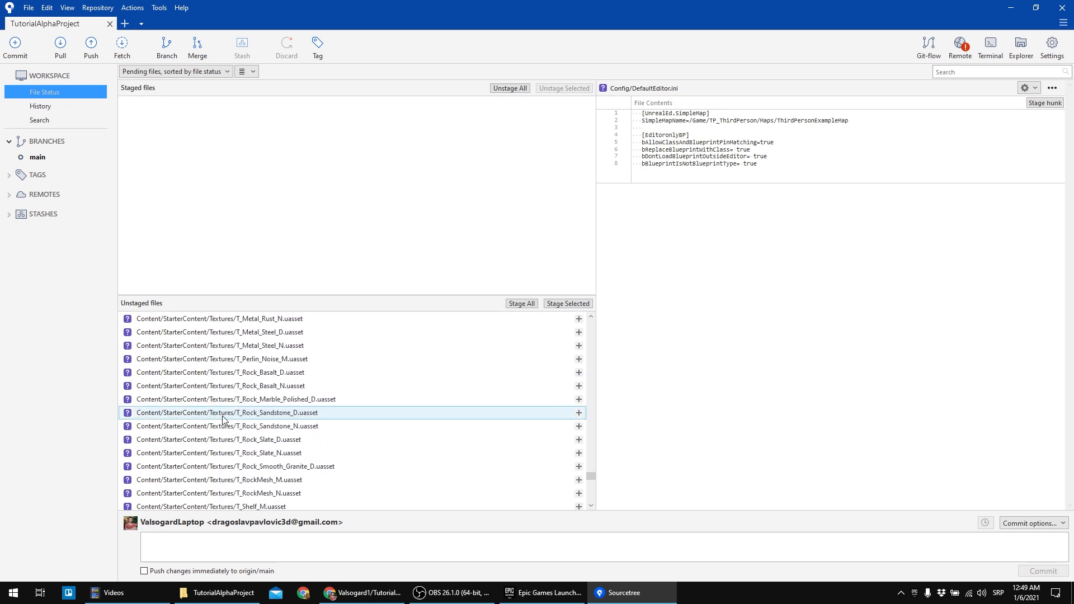
scroll(263, 421, up, 15)
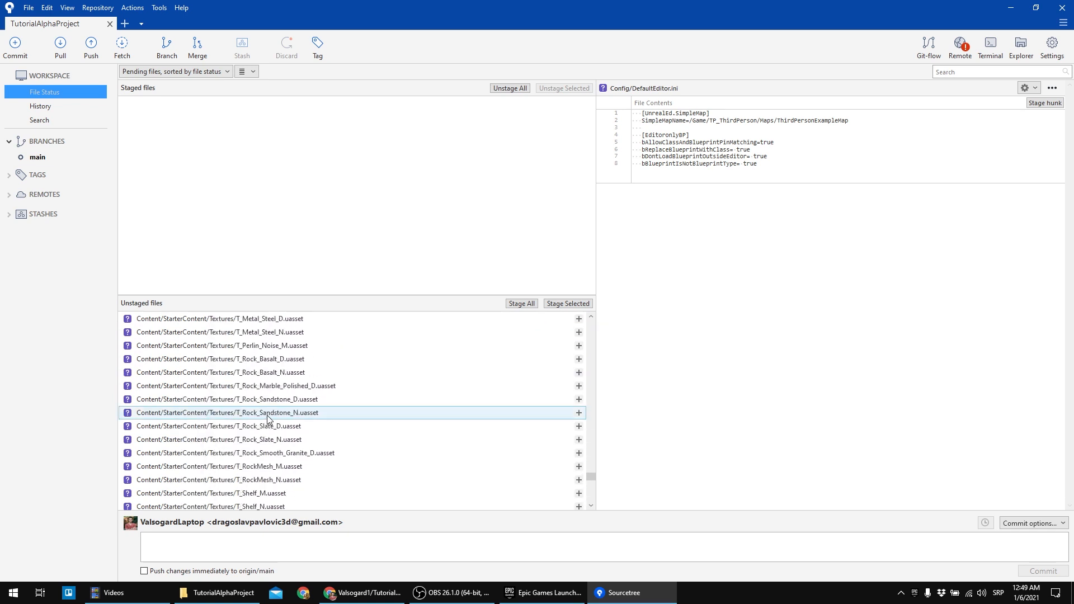
scroll(274, 421, up, 15)
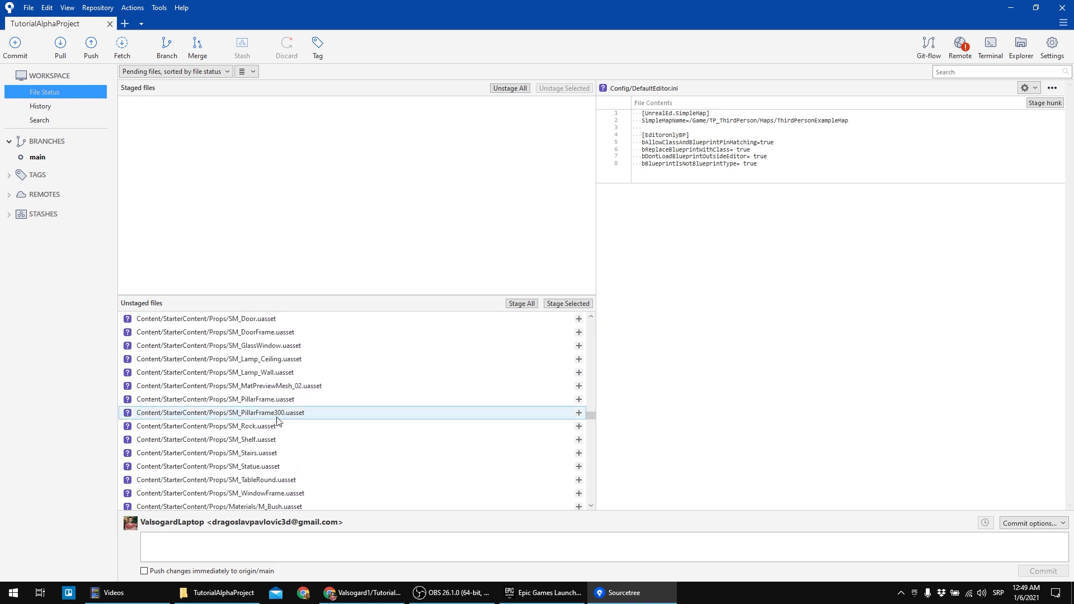
scroll(274, 419, up, 10)
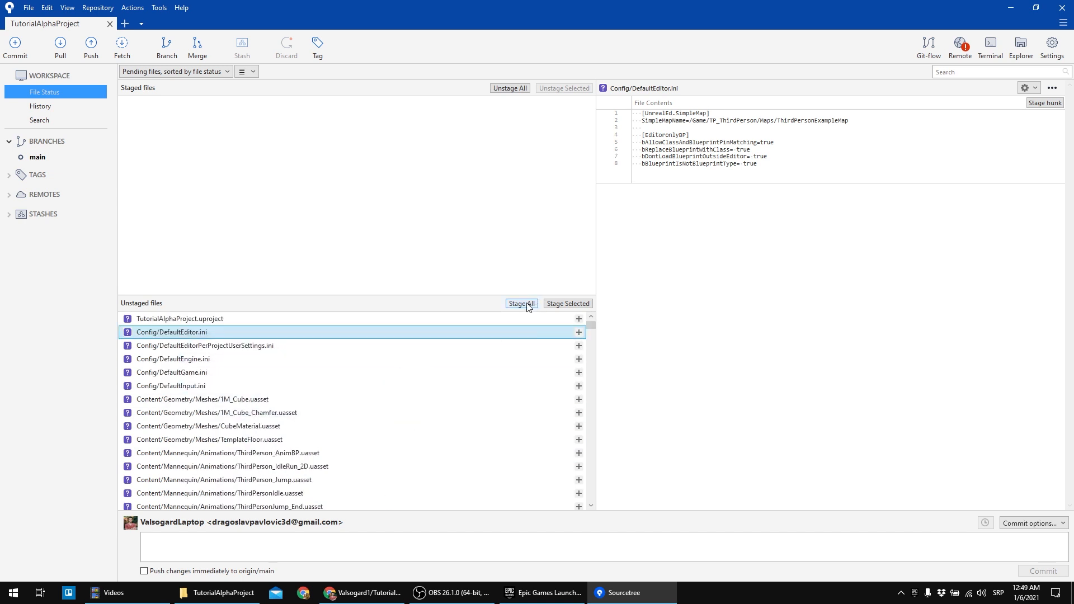
click(261, 320)
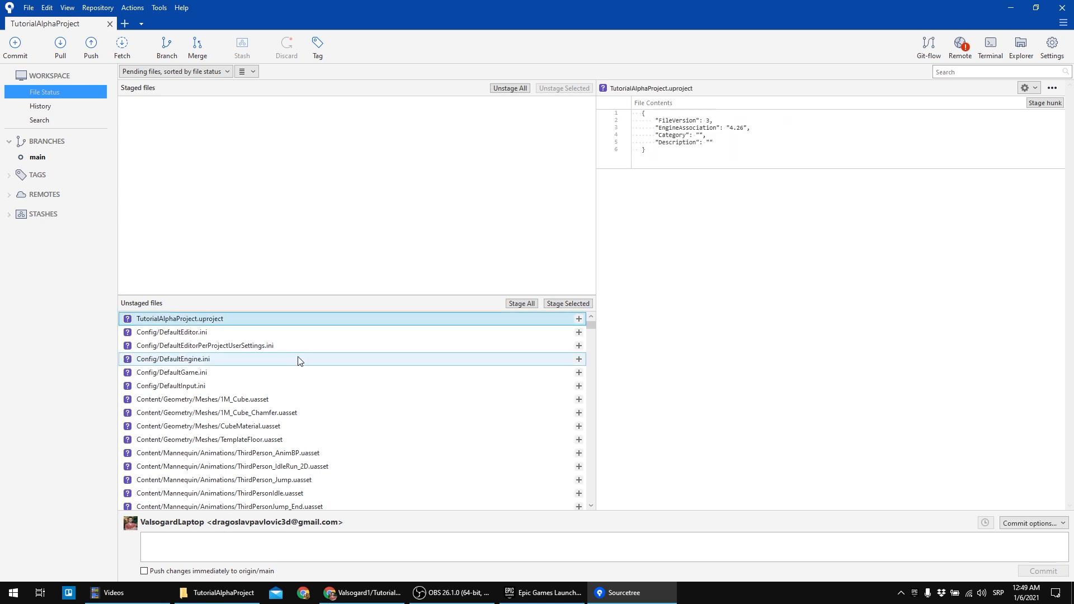
- Select the entire list of unstaged files and stage them all, accepting the files of 10 MB or larger
drag(590, 327, 324, 502)
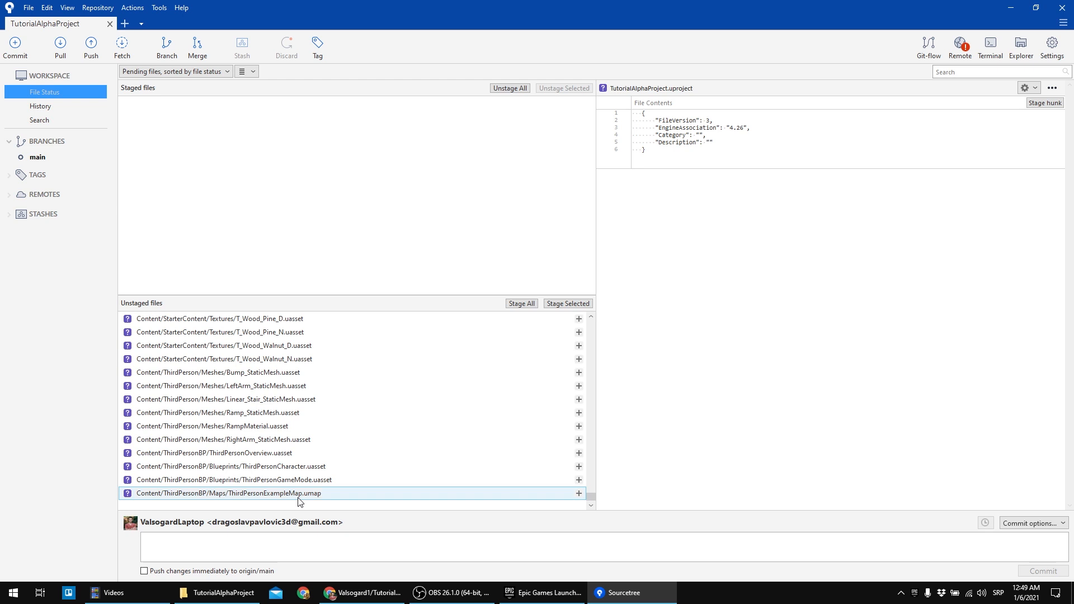
key(ctrl+a)
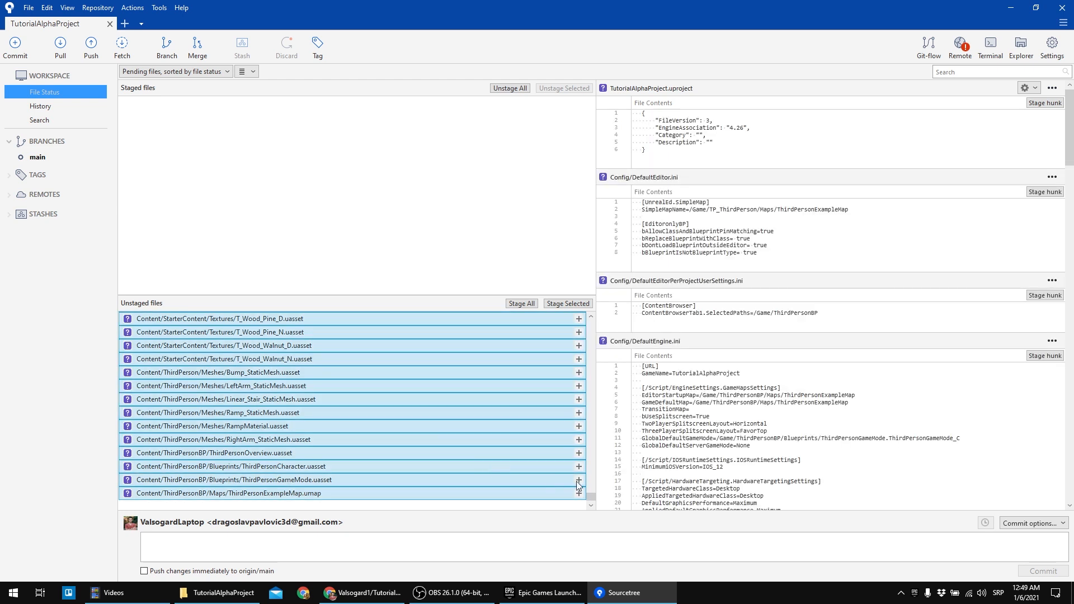
drag(590, 495, 591, 321)
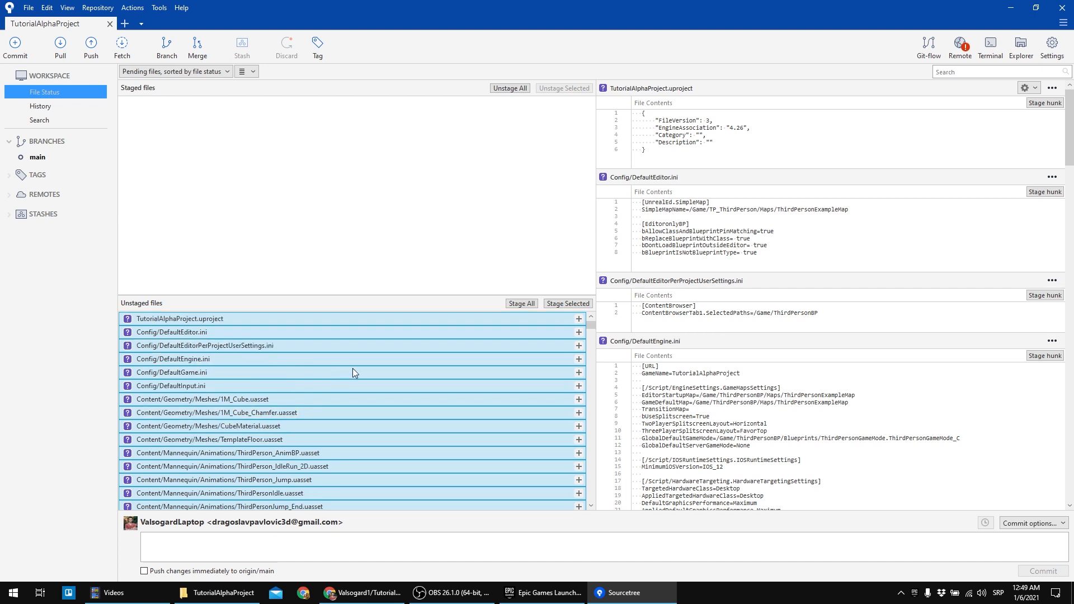
click(568, 303)
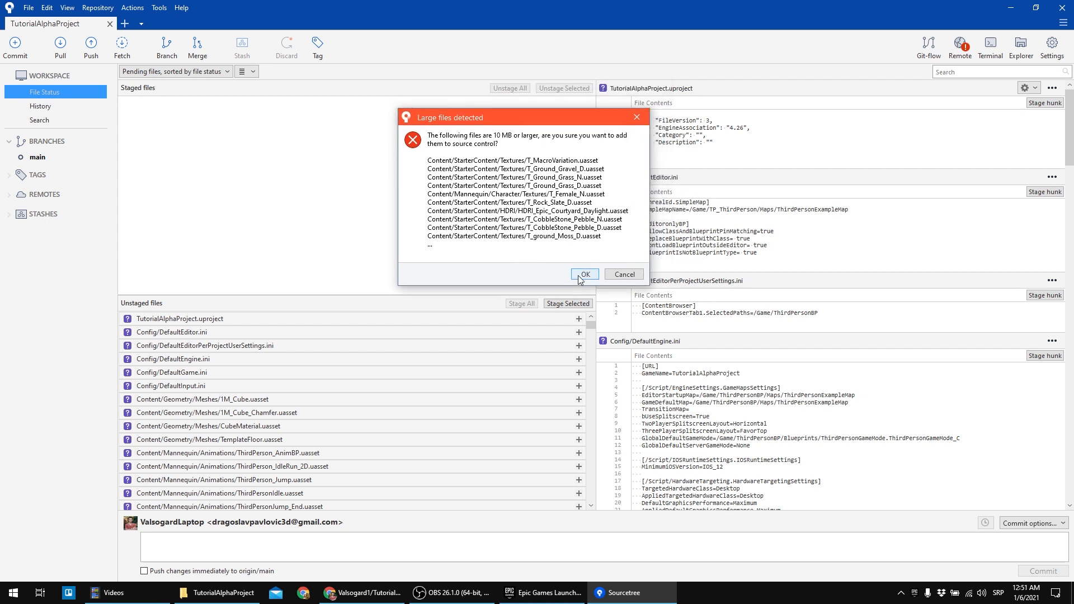
click(579, 275)
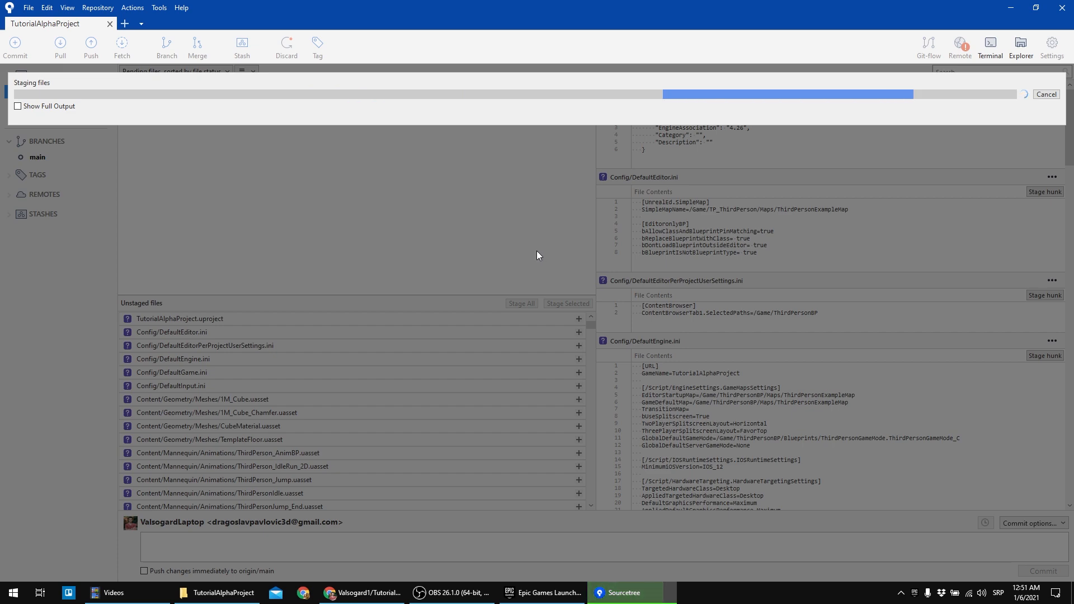
- Open the TutorialAlphaProject folder from Epic Games Launcher and check the combined size of the Config and Content folders
click(546, 595)
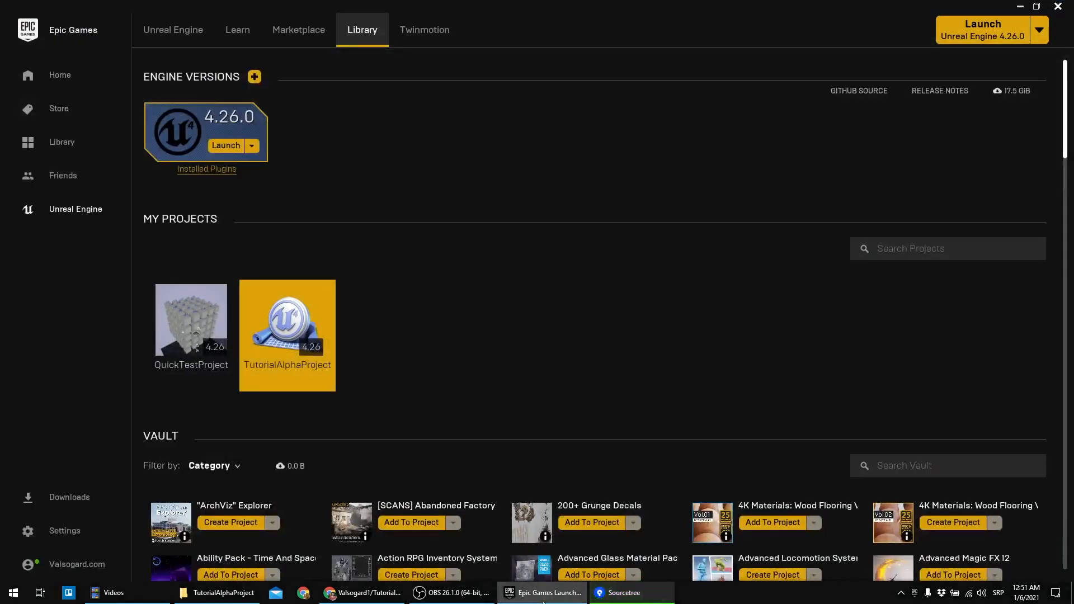
right_click(256, 325)
click(277, 353)
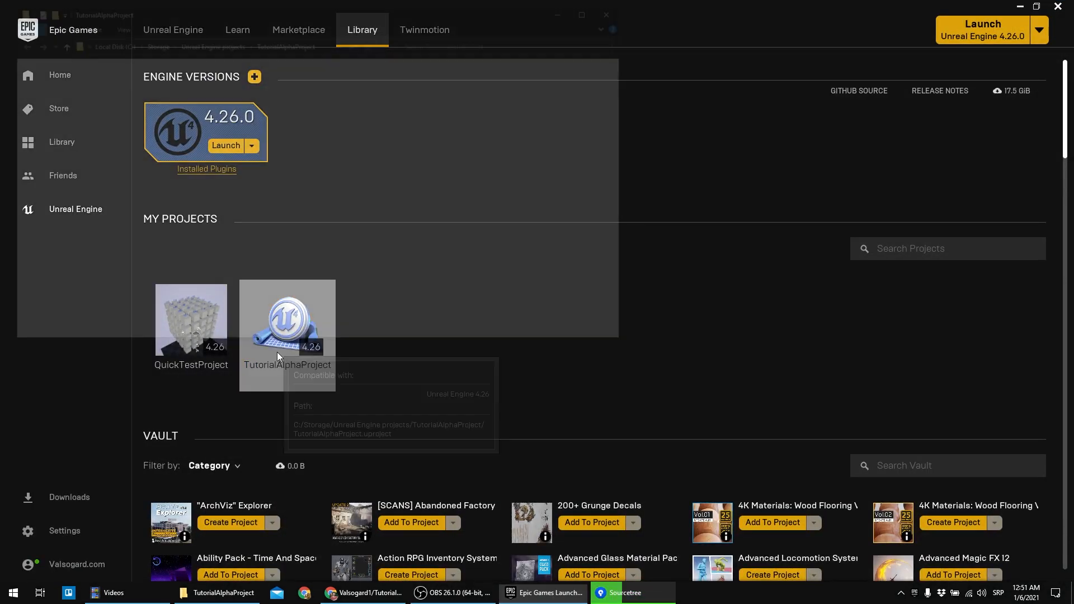
click(206, 187)
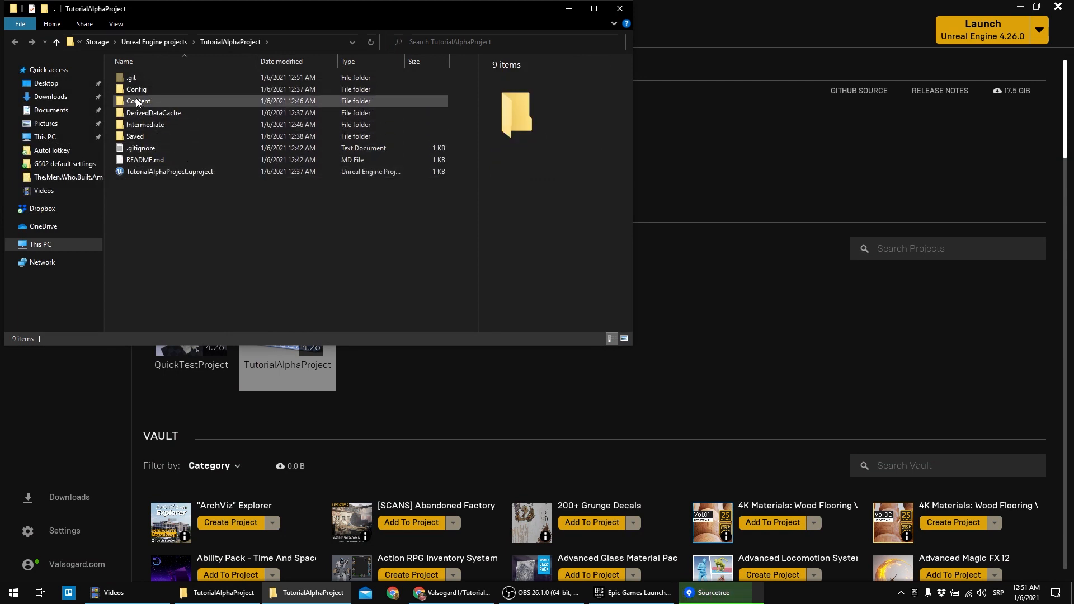
click(137, 101)
ctrl+click(135, 89)
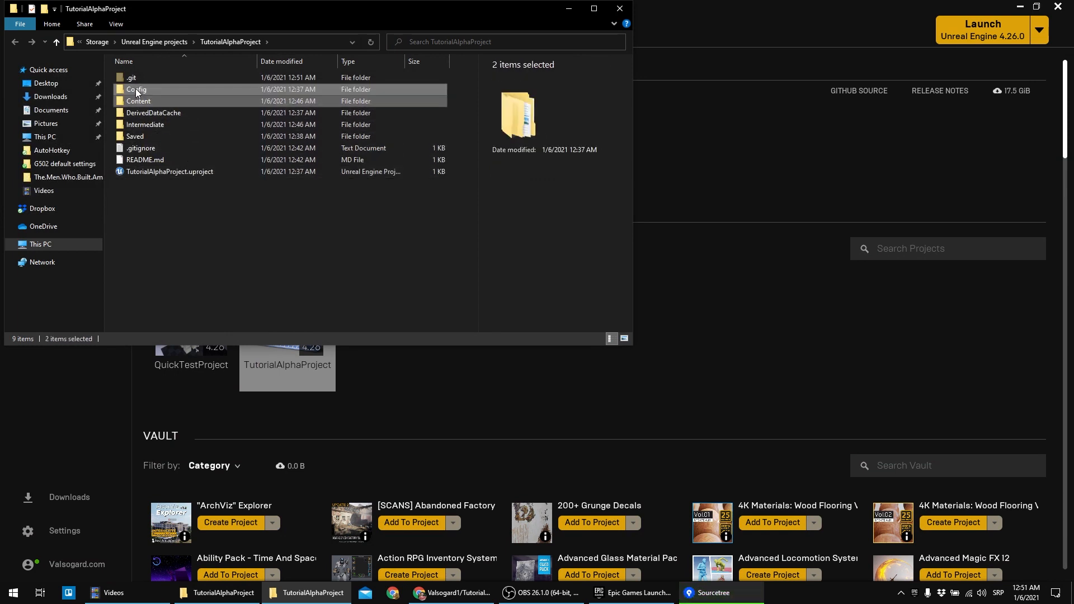
right_click(135, 89)
click(172, 322)
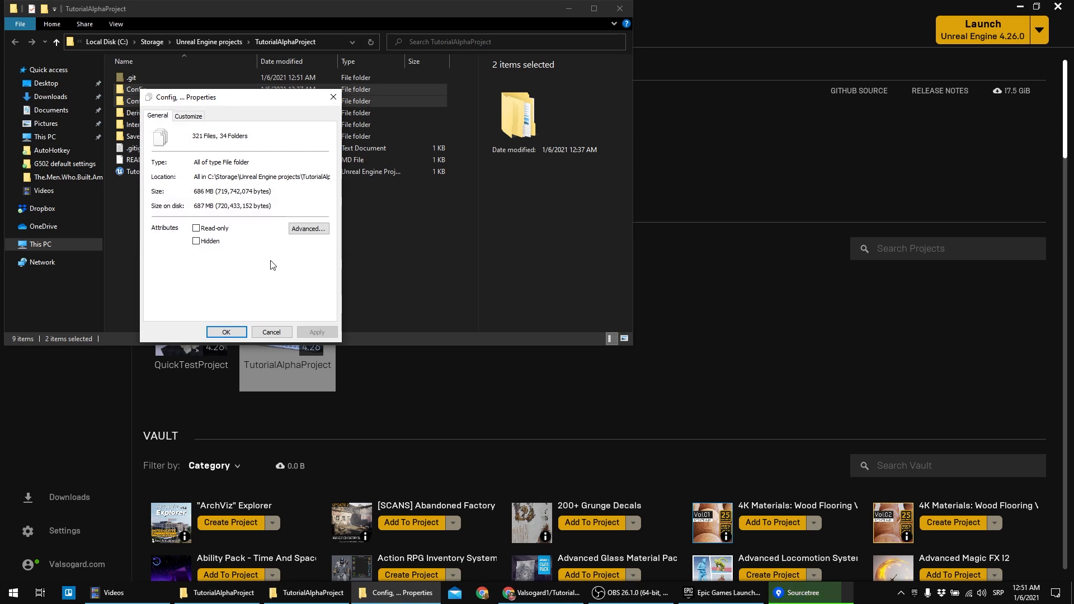
click(272, 333)
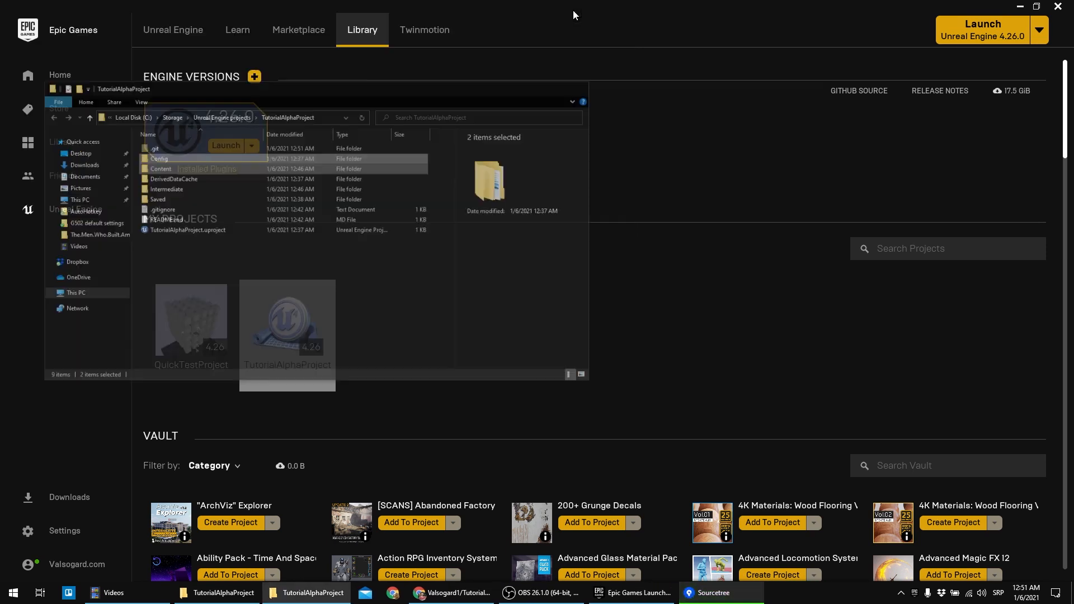
click(574, 15)
- Return to Sourcetree, view the staged TutorialAlphaProject.uproject, and enter the commit title "Initial Commit - Adding Third Person Template project files"
click(721, 592)
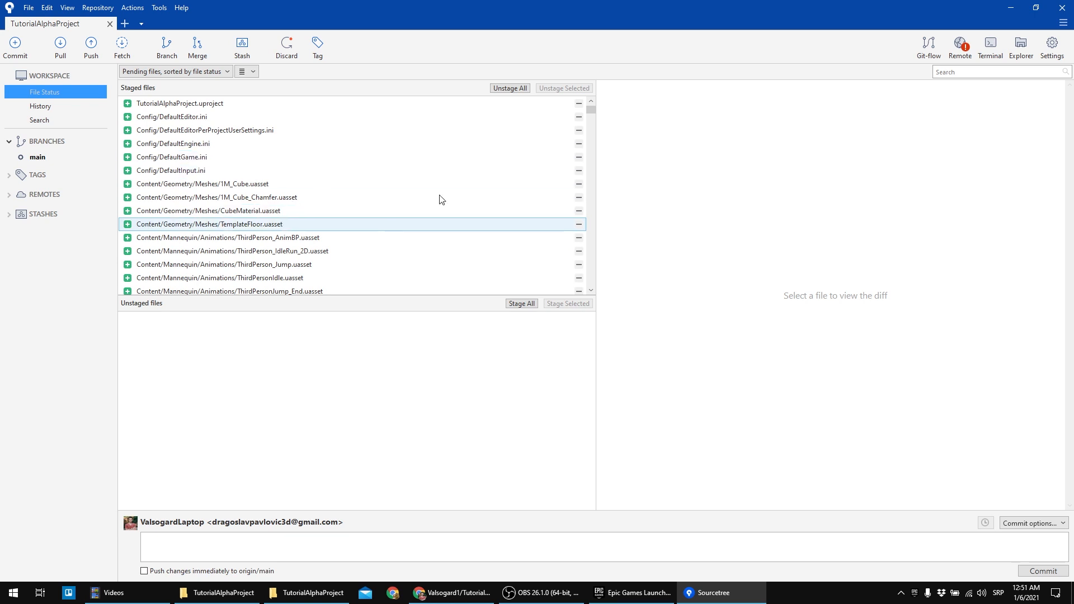
click(257, 104)
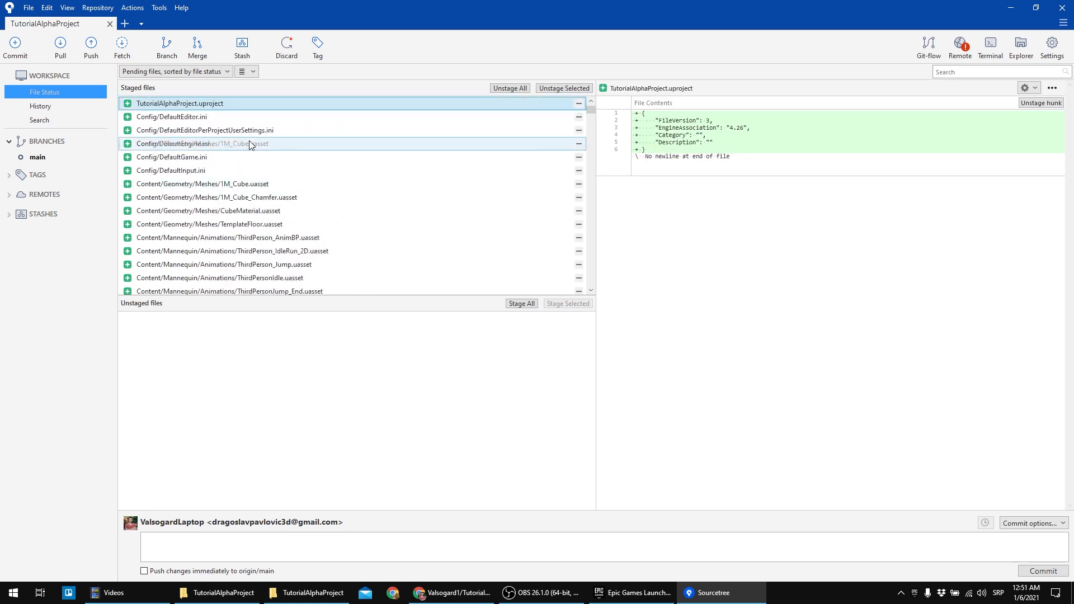
click(213, 521)
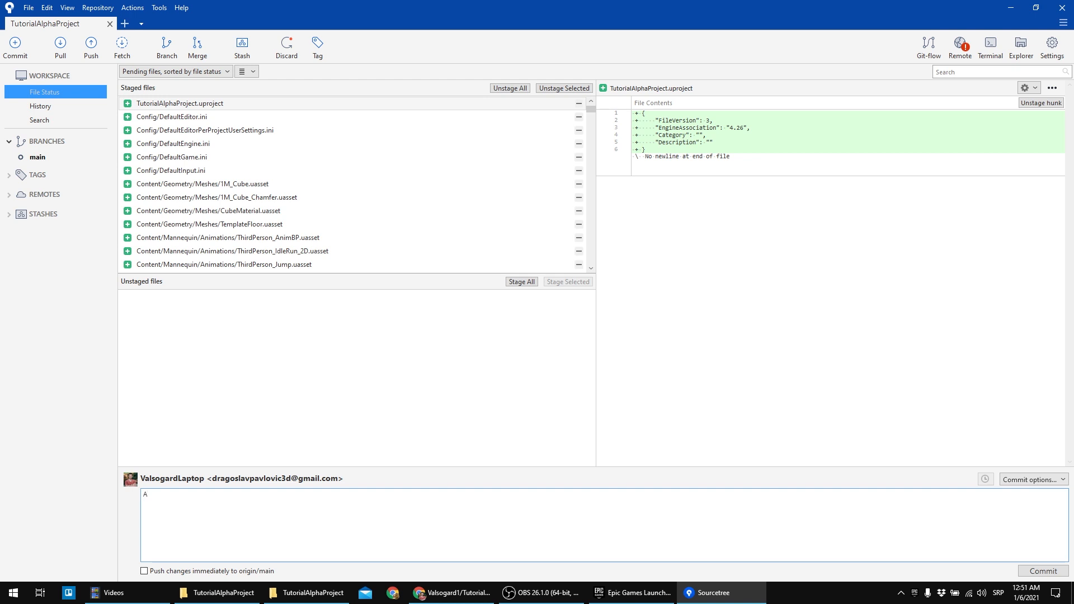
key(BackSpace)
text(Initial Commit - Adding ThirdPerson Template project files)
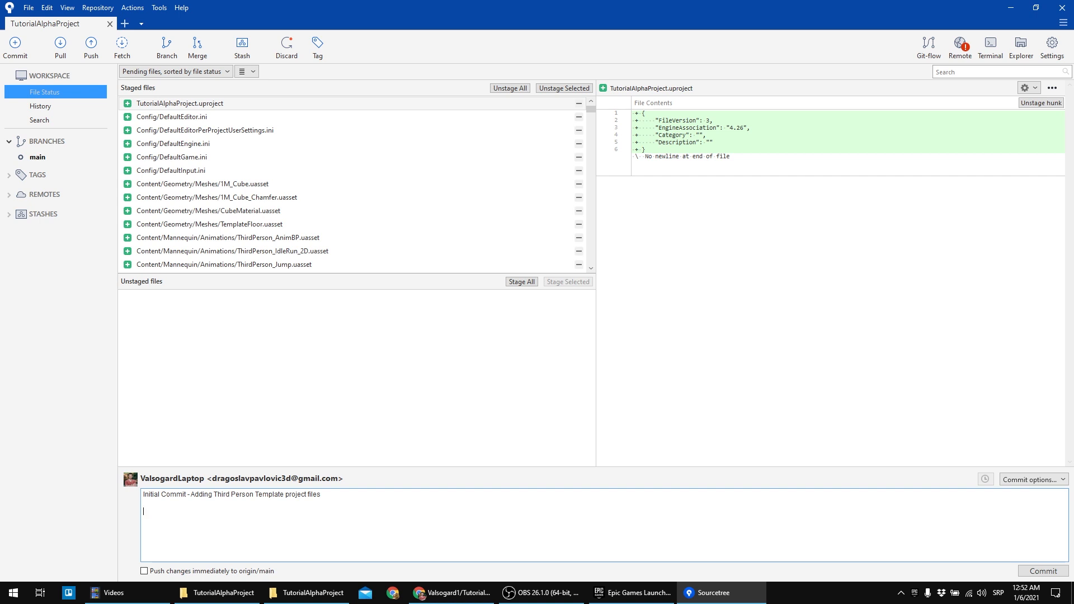
key(Return)
key(Return)
- Check the commit history, add the description "- Added the Third Person Template files" to the message, and commit the staged files
click(45, 105)
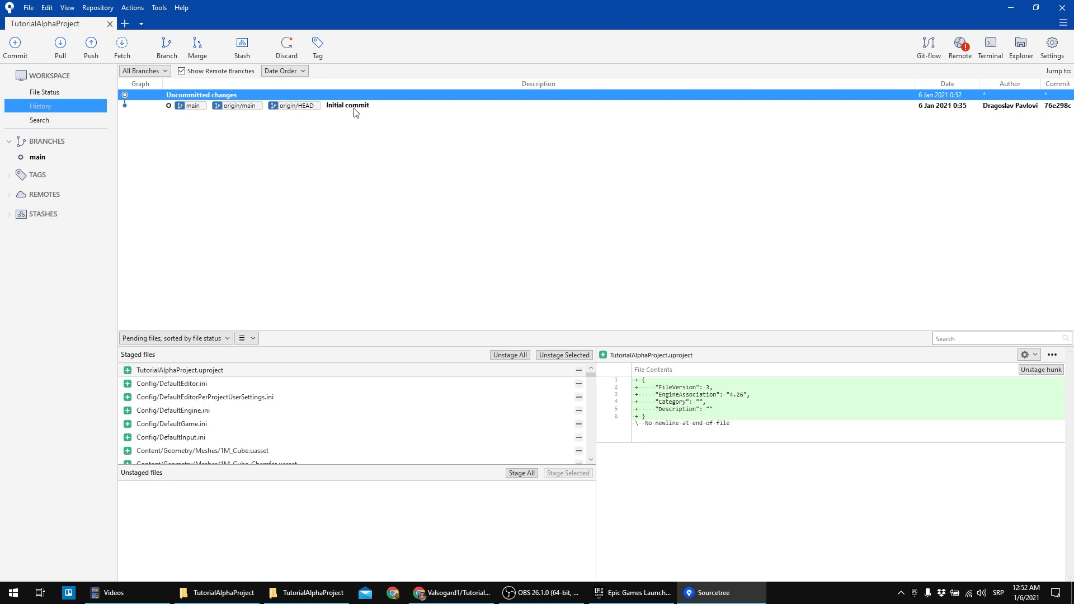
click(43, 94)
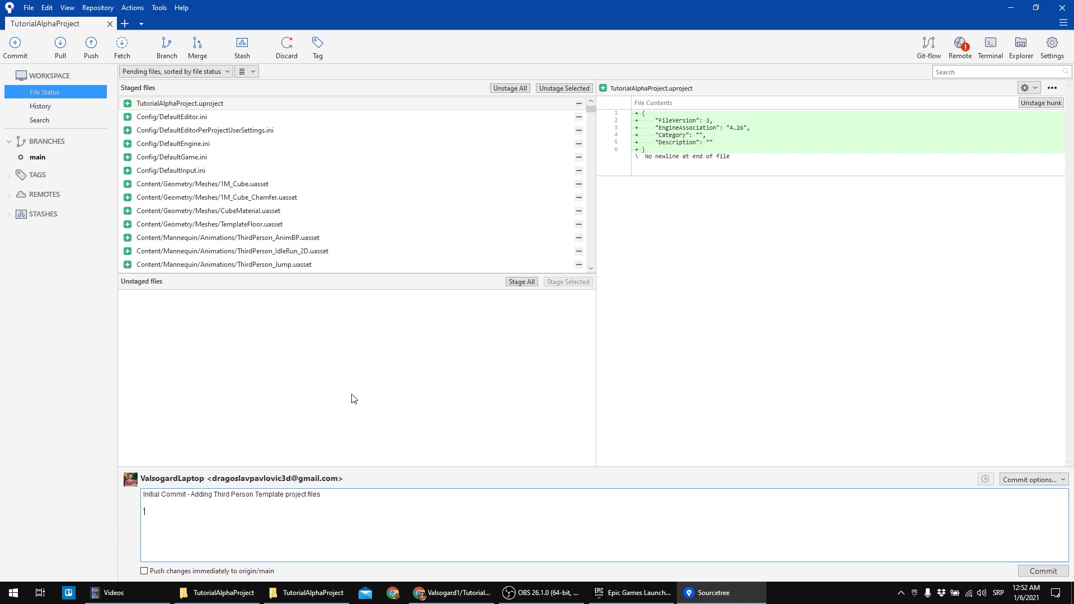
key(alt+shift)
text(dded the Third Person Template files)
click(1038, 572)
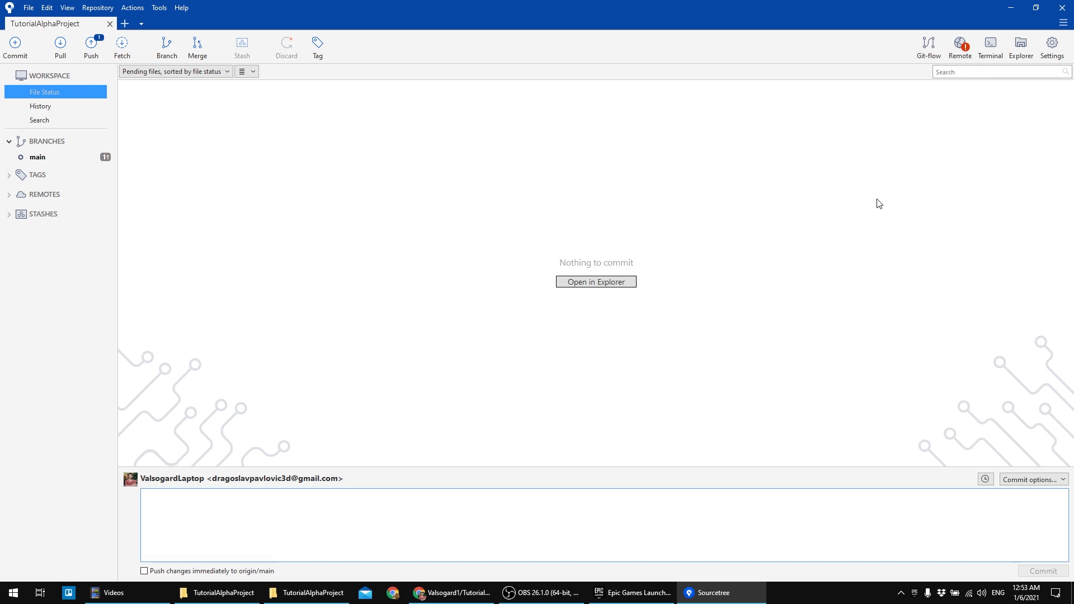
- Open a terminal in the repository, run git push to upload the commit to GitHub, and close the terminal
click(990, 44)
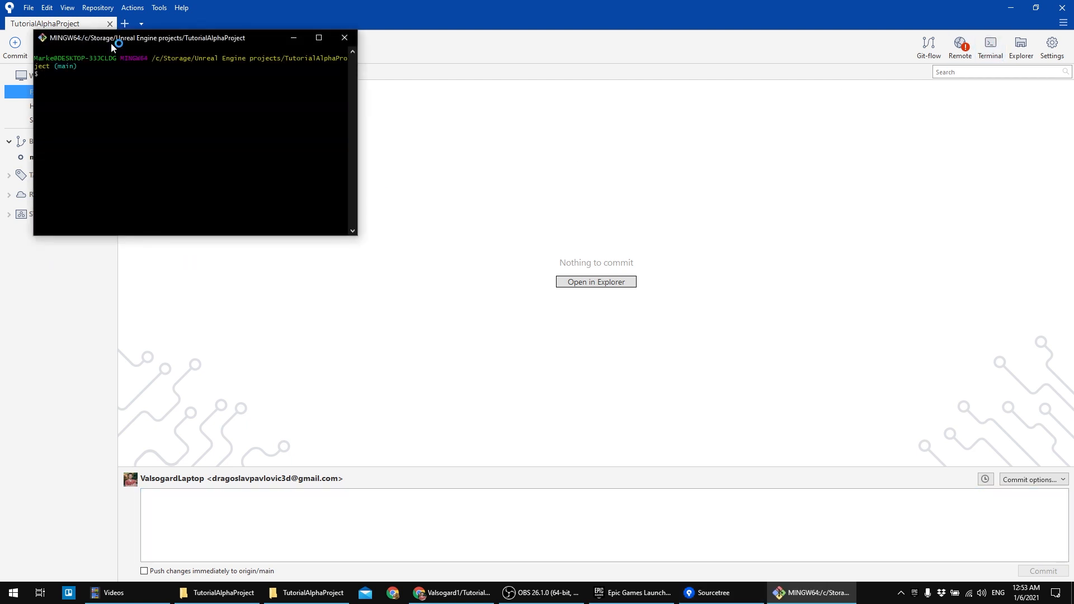
drag(110, 43, 117, 53)
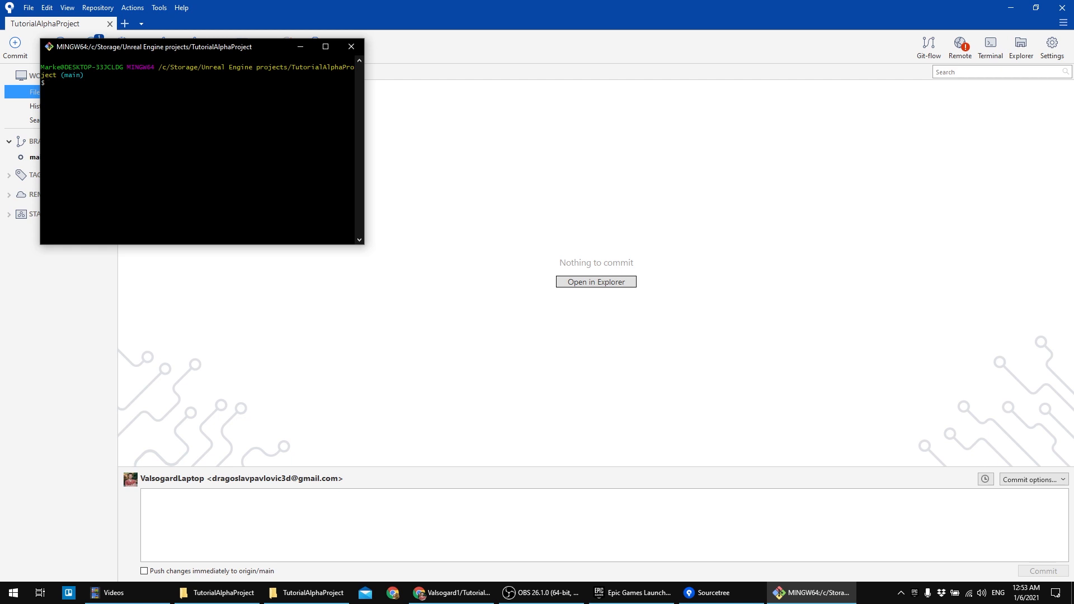
text(git pu)
key(Return)
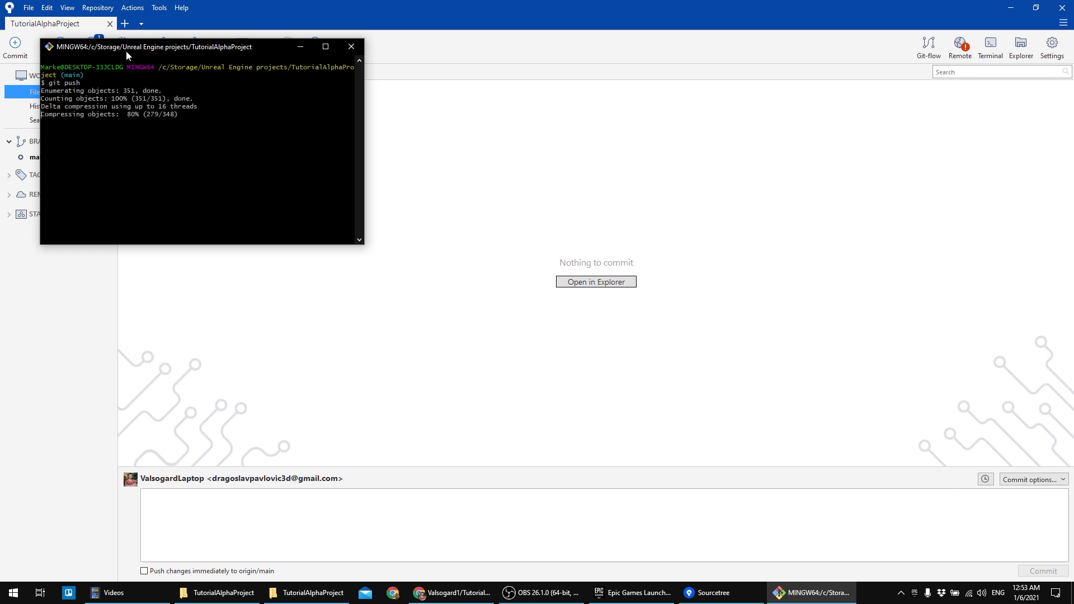
drag(123, 50, 186, 171)
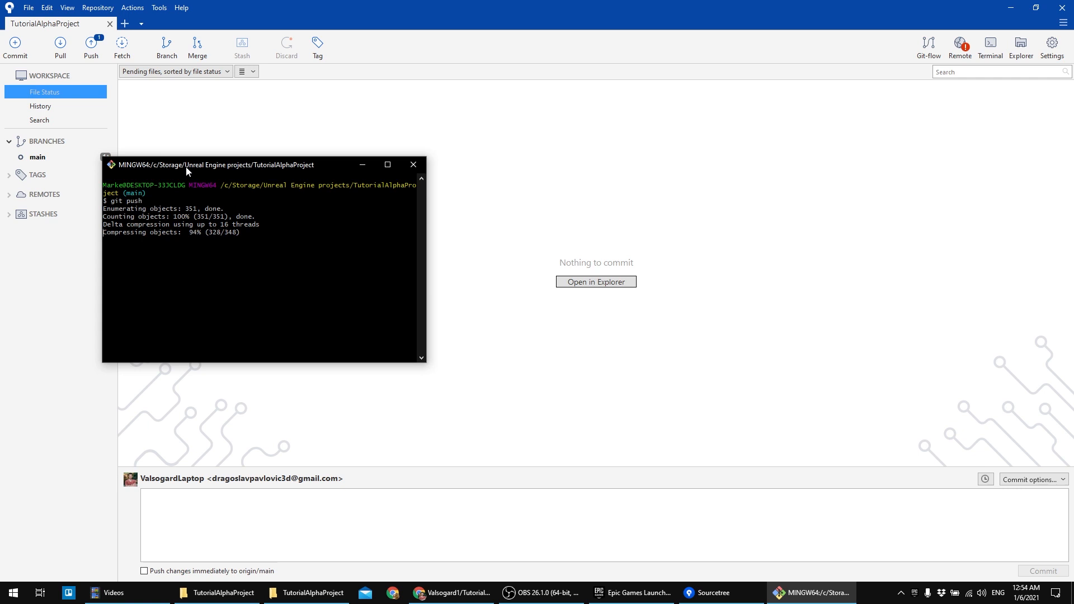
drag(186, 170, 232, 203)
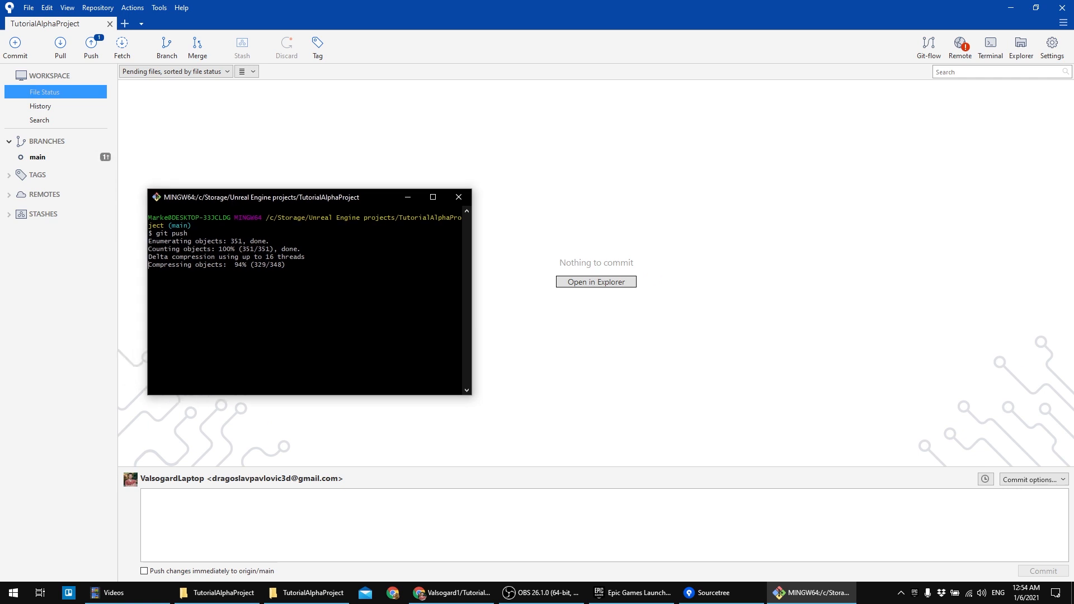
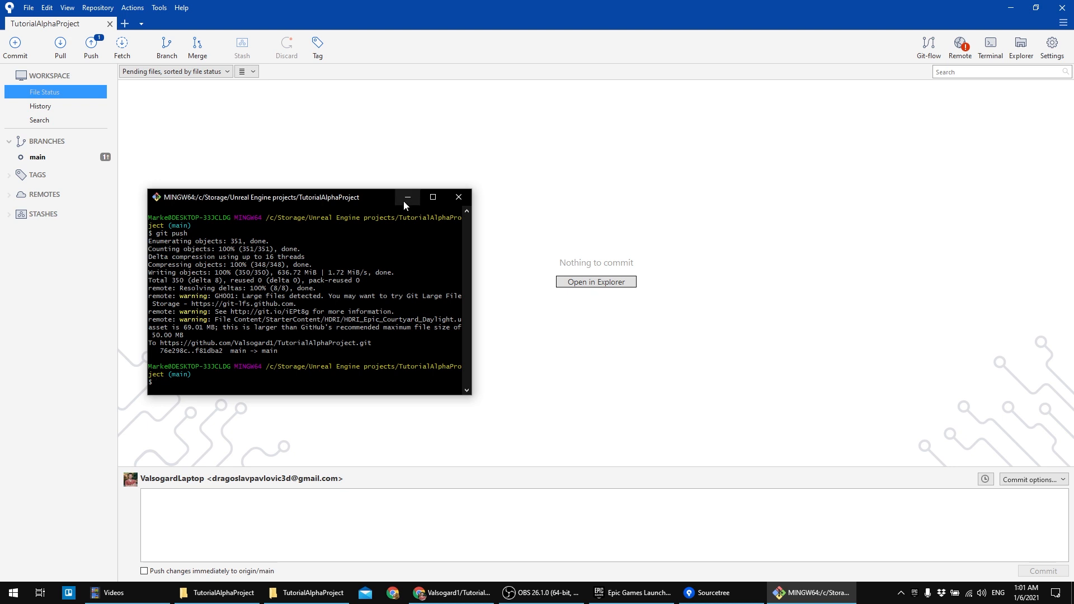
click(459, 199)
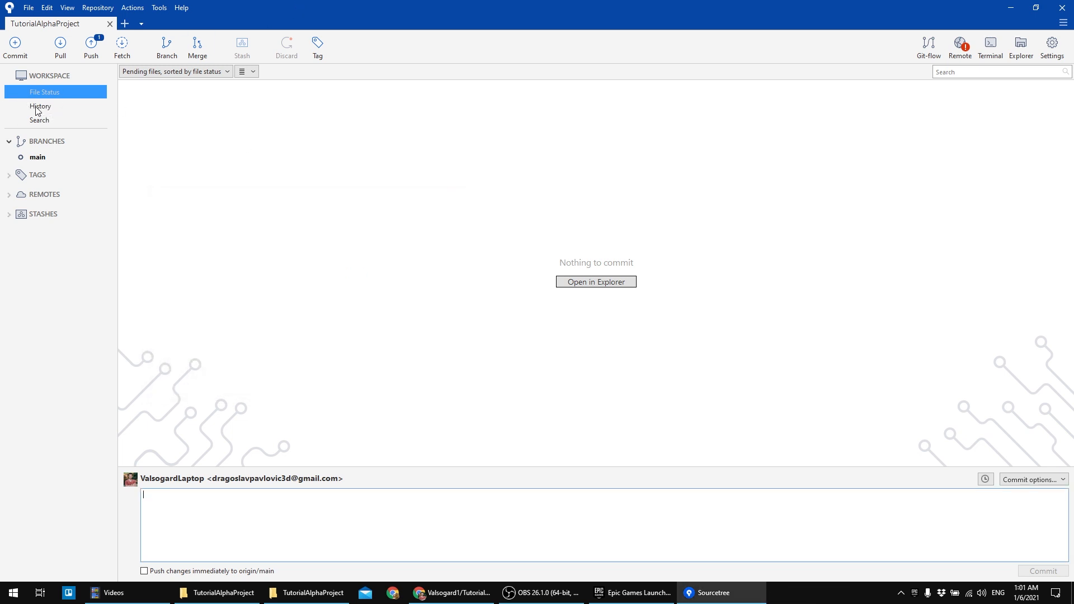
- Review the new commit in the repository history, and restart Sourcetree
click(37, 108)
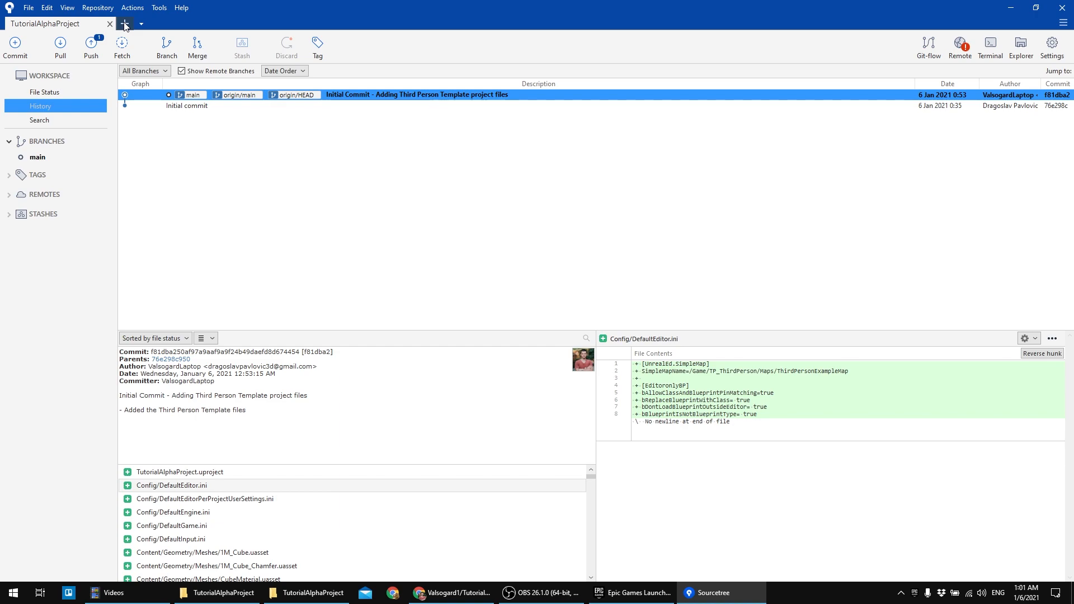
click(1066, 7)
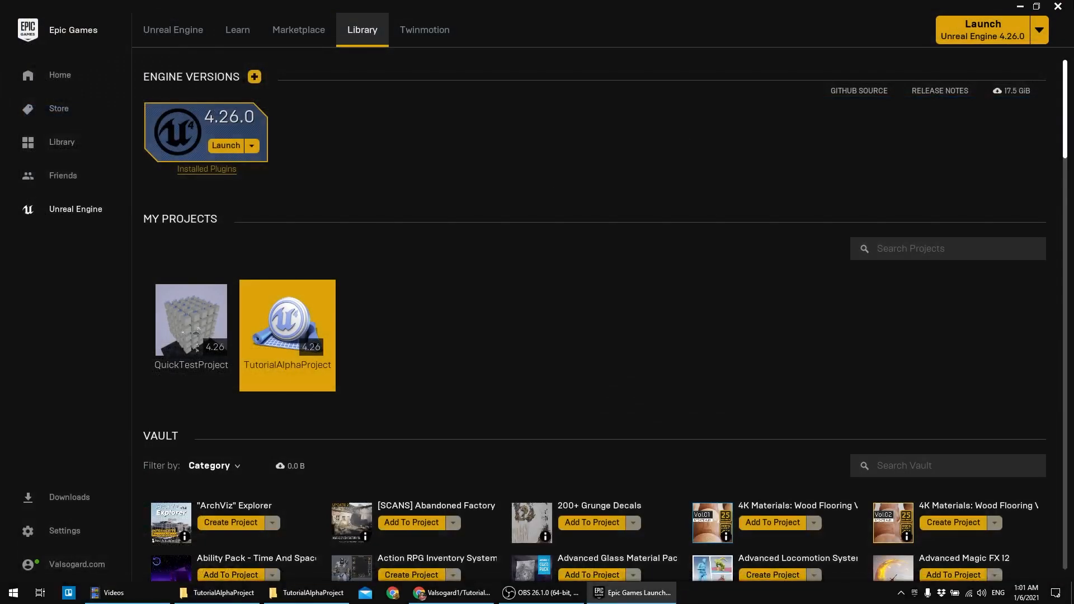
click(1021, 7)
double_click(191, 300)
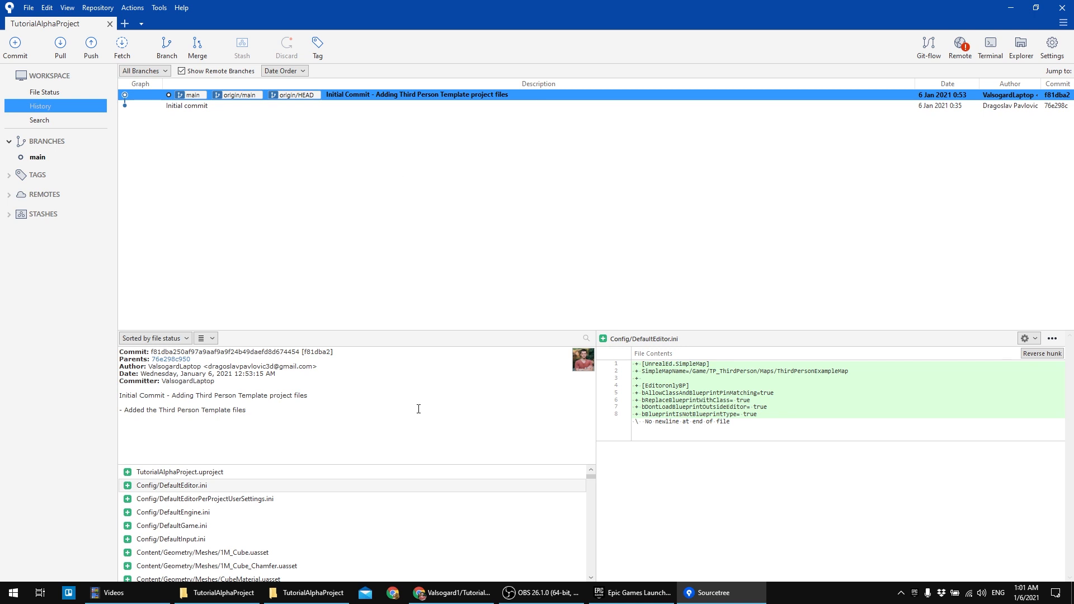
- Switch to the browser, reload the TutorialAlphaProject GitHub page, and check the pushed folders and files
click(454, 593)
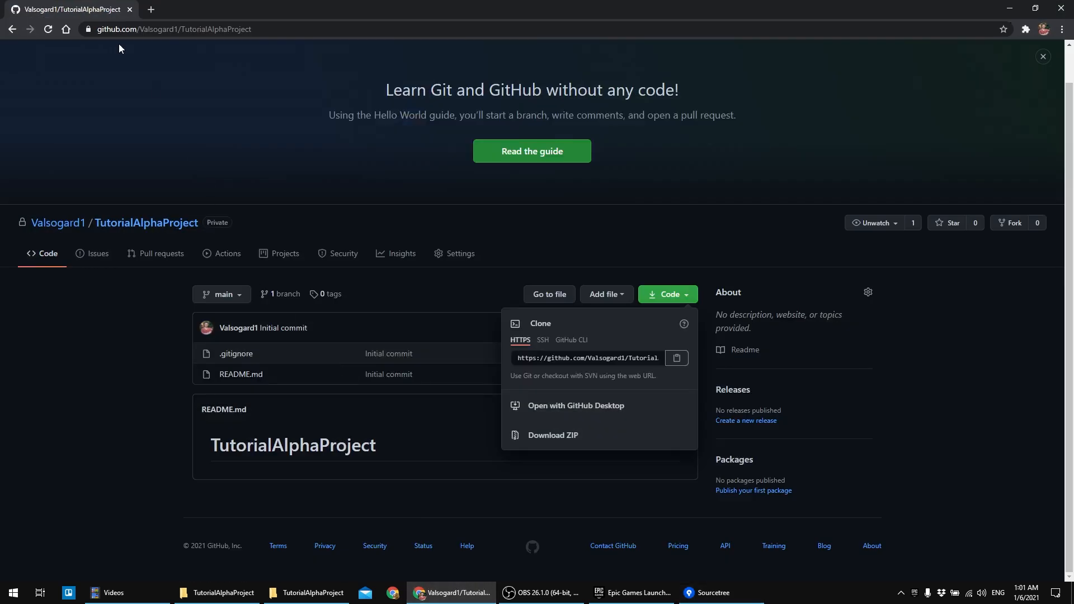
click(48, 29)
scroll(257, 252, down, 1)
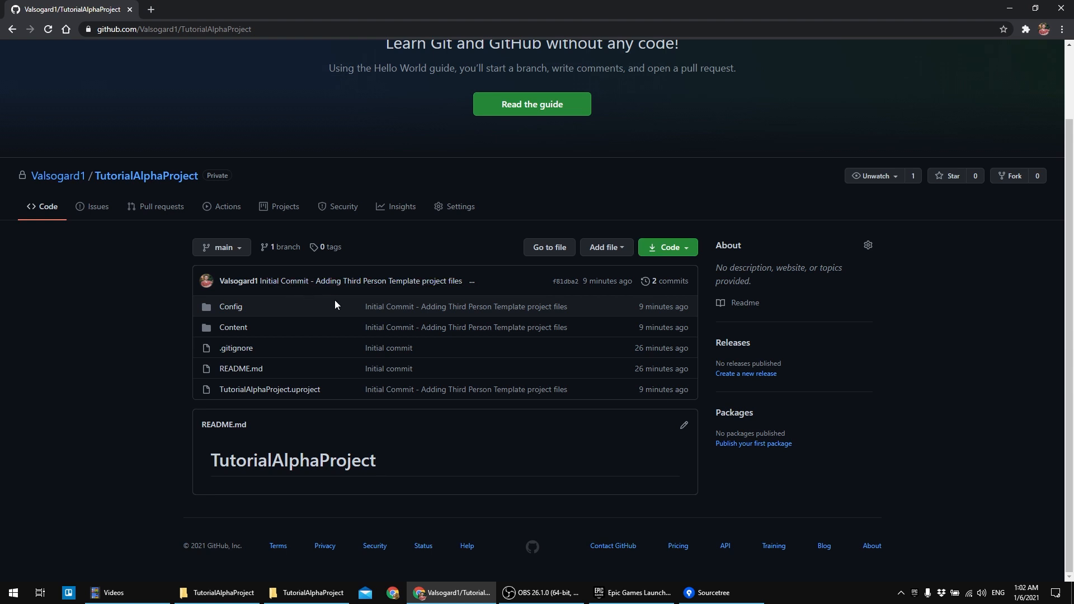
click(453, 593)
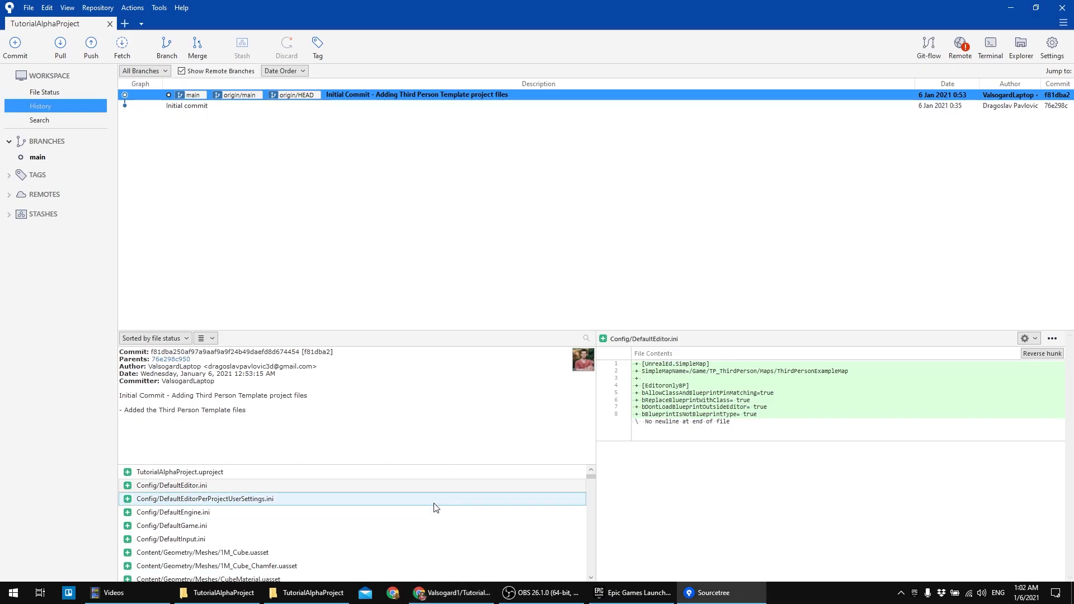
- Clear the open windows away and launch TutorialAlphaProject in Unreal Editor from Epic Games Launcher
click(1016, 7)
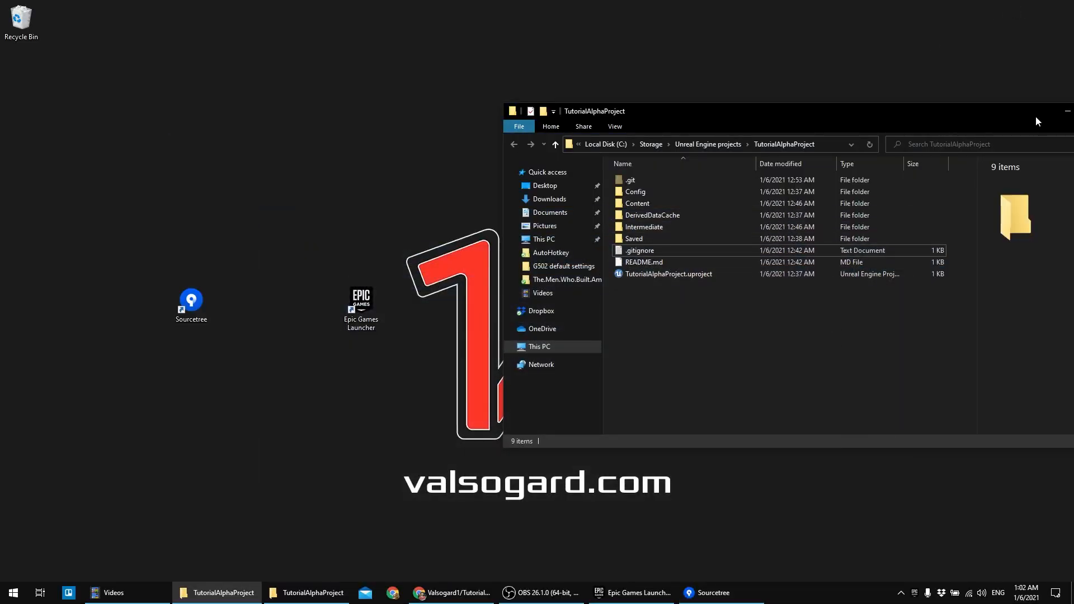
drag(1036, 117, 958, 119)
click(988, 113)
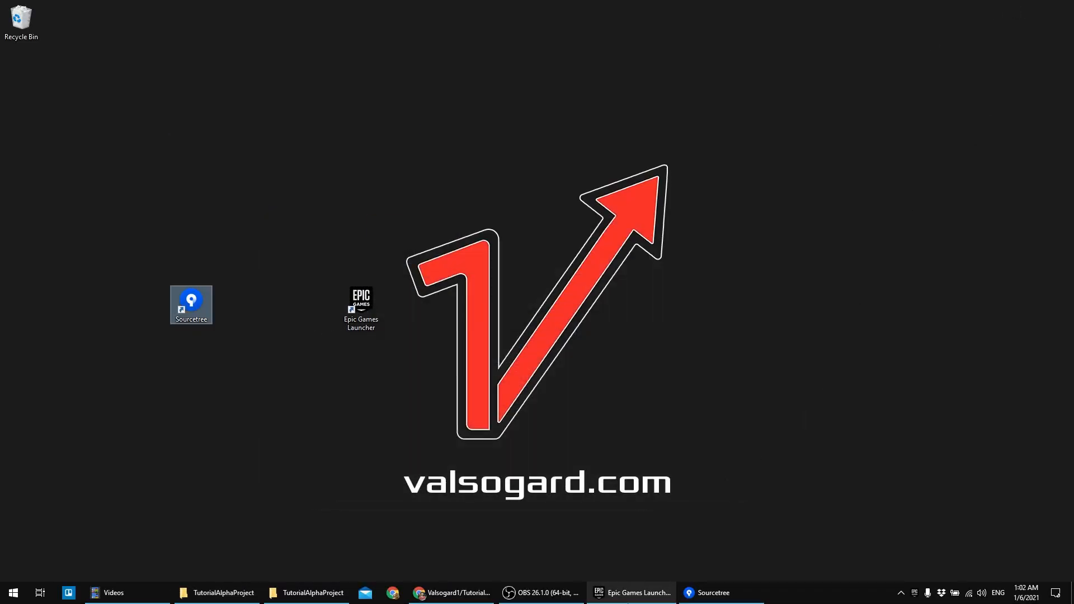
click(632, 592)
double_click(290, 321)
click(1020, 6)
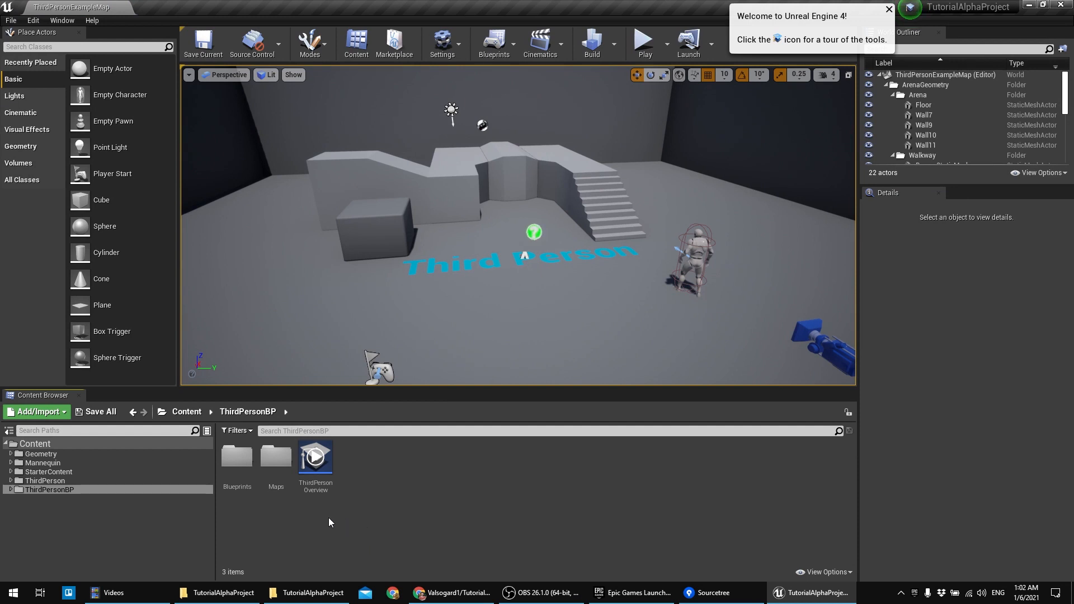
- Create an Actor Blueprint named BP_FirstActorTutorial in the ThirdPersonBP folder and open it
click(11, 489)
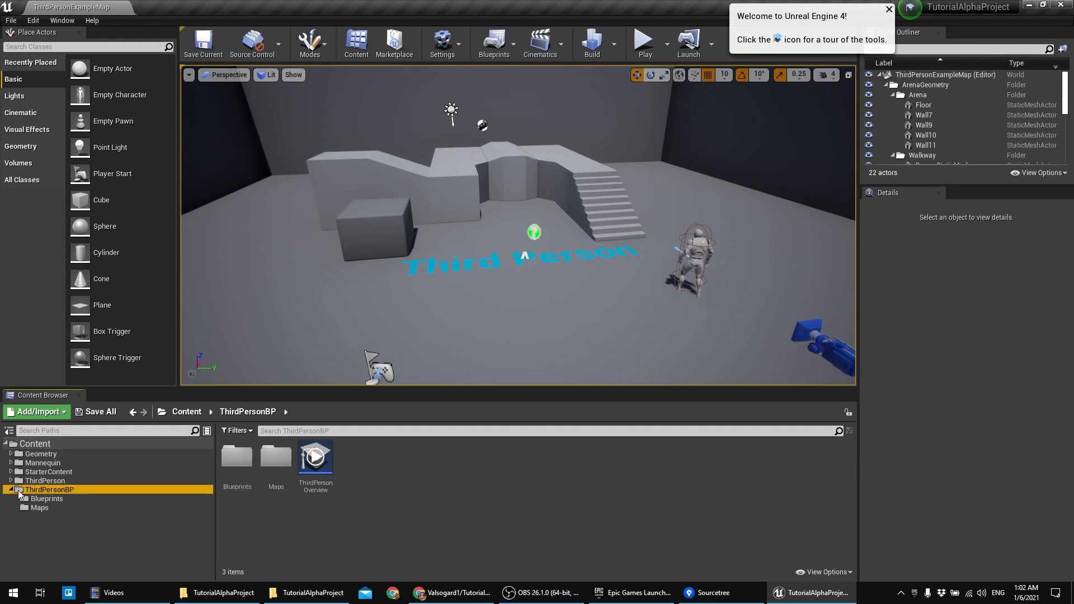
click(472, 535)
right_click(399, 501)
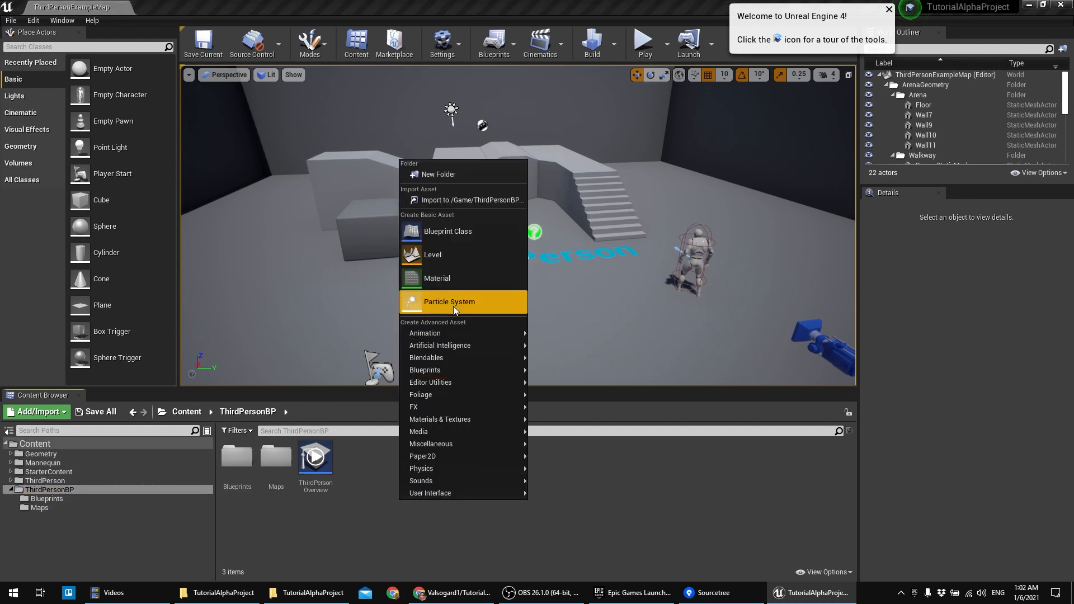
click(461, 235)
click(433, 203)
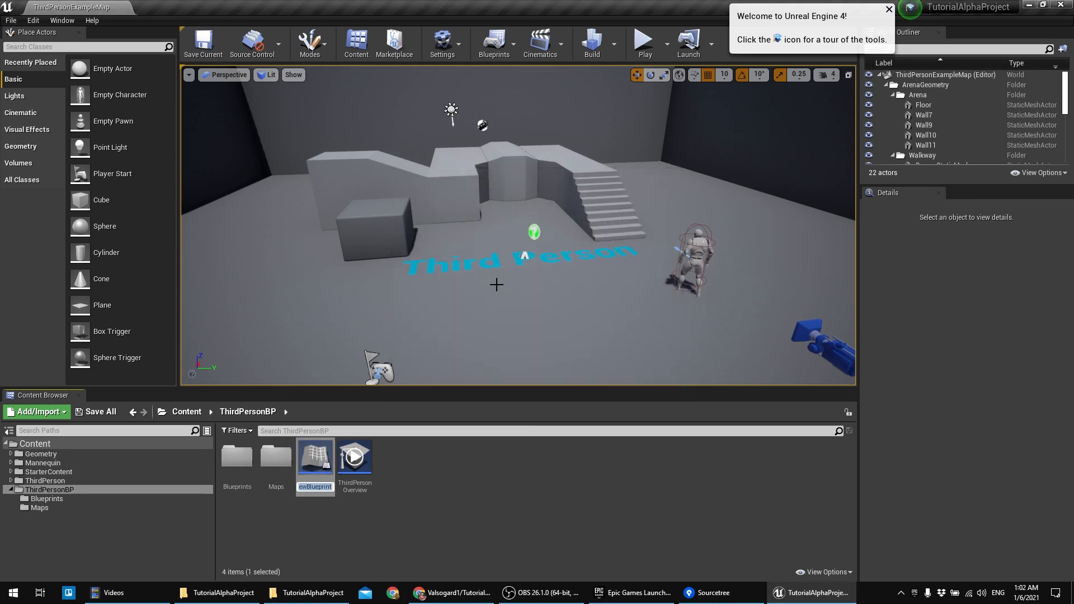
text(BP)
text(_)
text(Firs)
text(t)
text(ActorT)
text(utoria)
text(l)
key(Return)
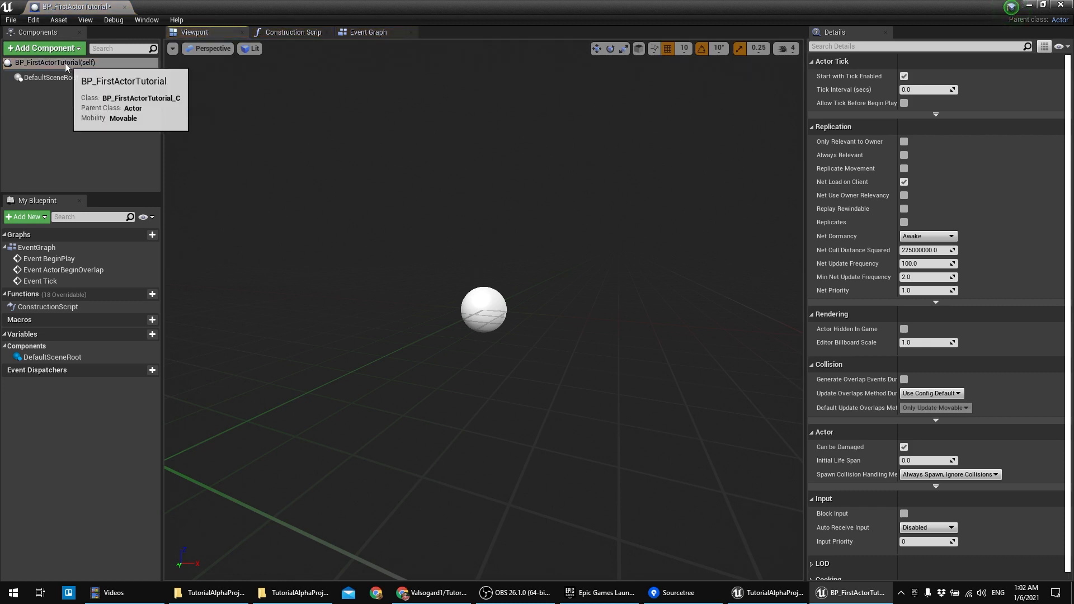
- Add a Cube component to BP_FirstActorTutorial, then save and close the Blueprint
click(60, 54)
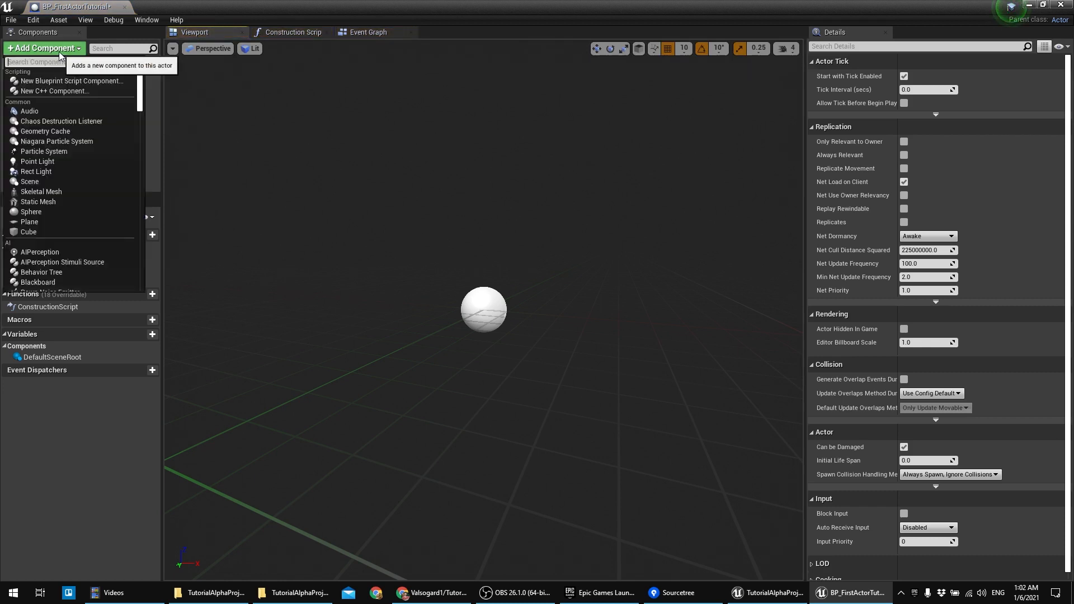
text(cube)
click(36, 82)
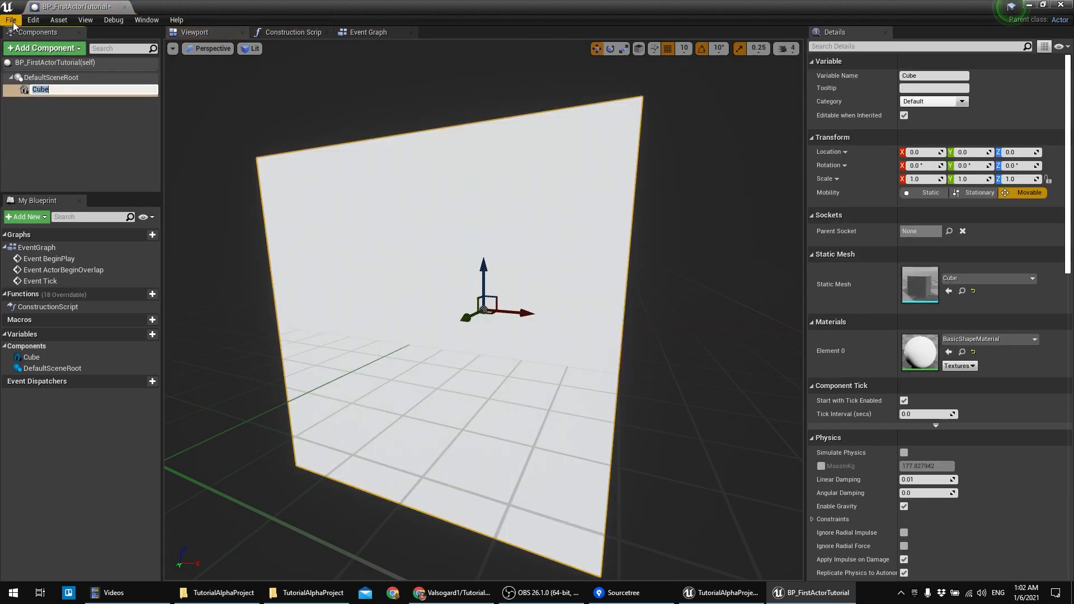
click(11, 20)
click(29, 81)
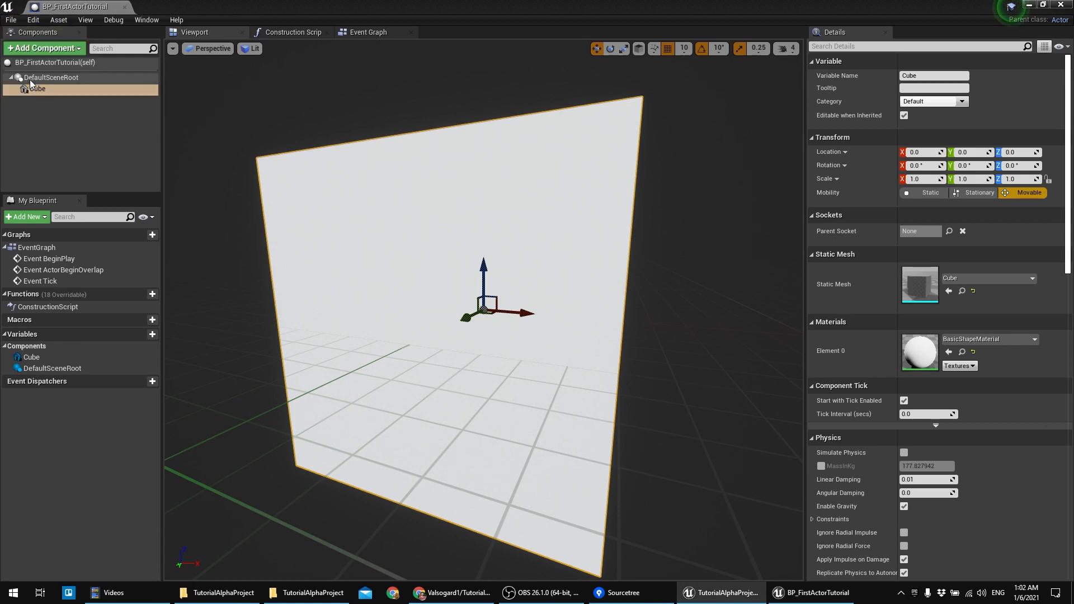
click(125, 8)
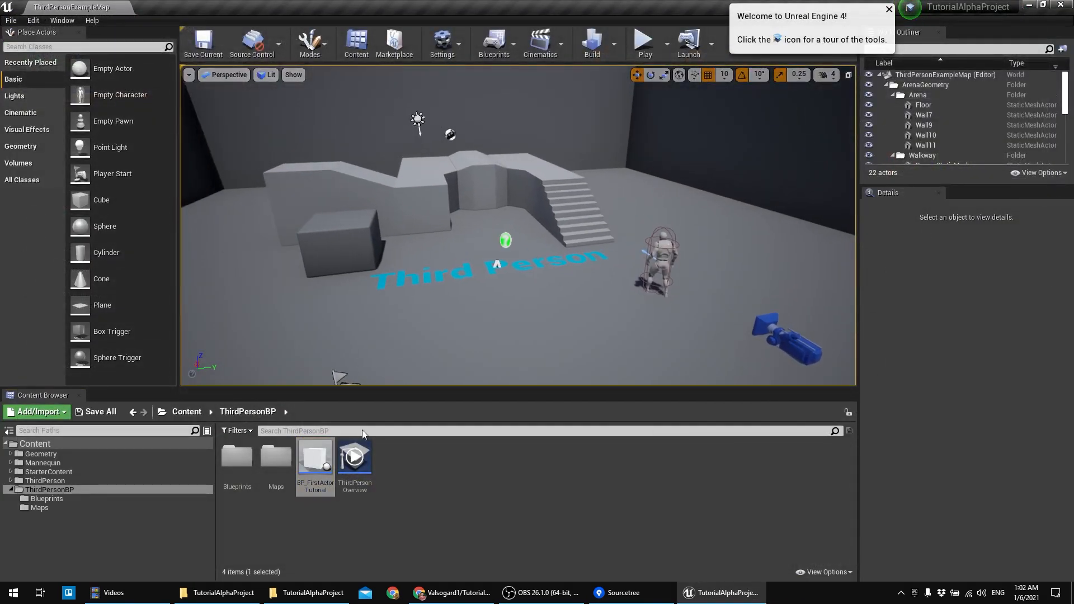
- Close Unreal Editor, switch to Sourcetree and select the unstaged BP_FirstActorTutorial.uasset in the file status
click(429, 491)
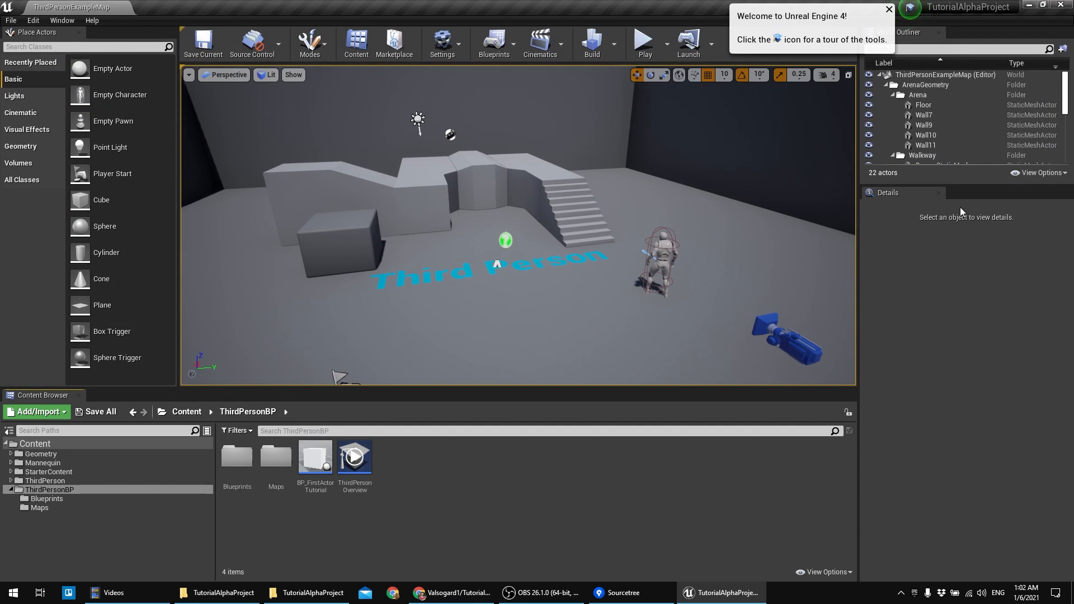
click(1065, 4)
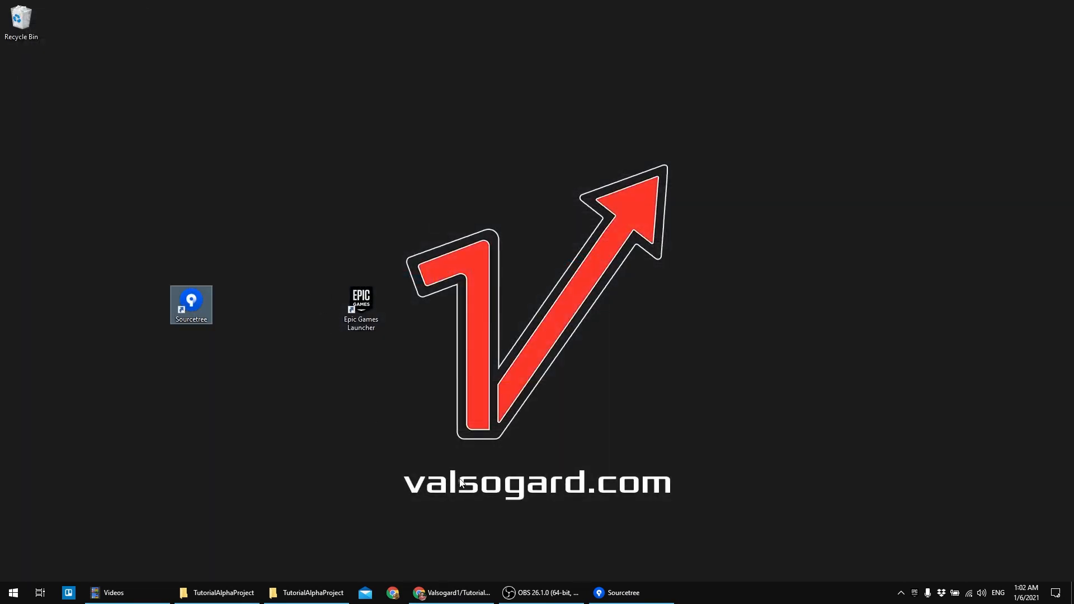
click(622, 593)
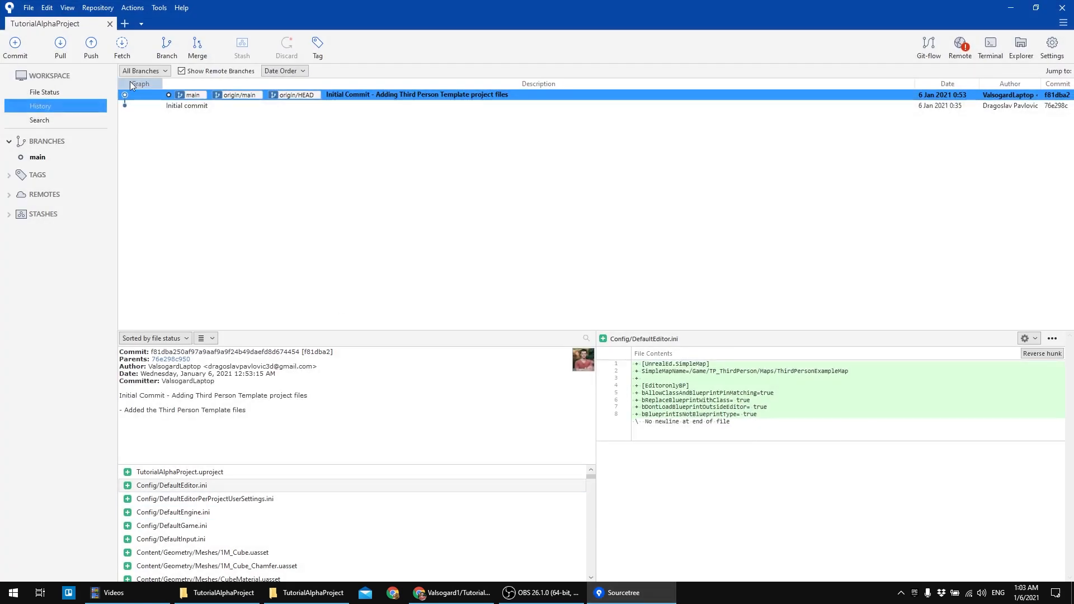
click(48, 93)
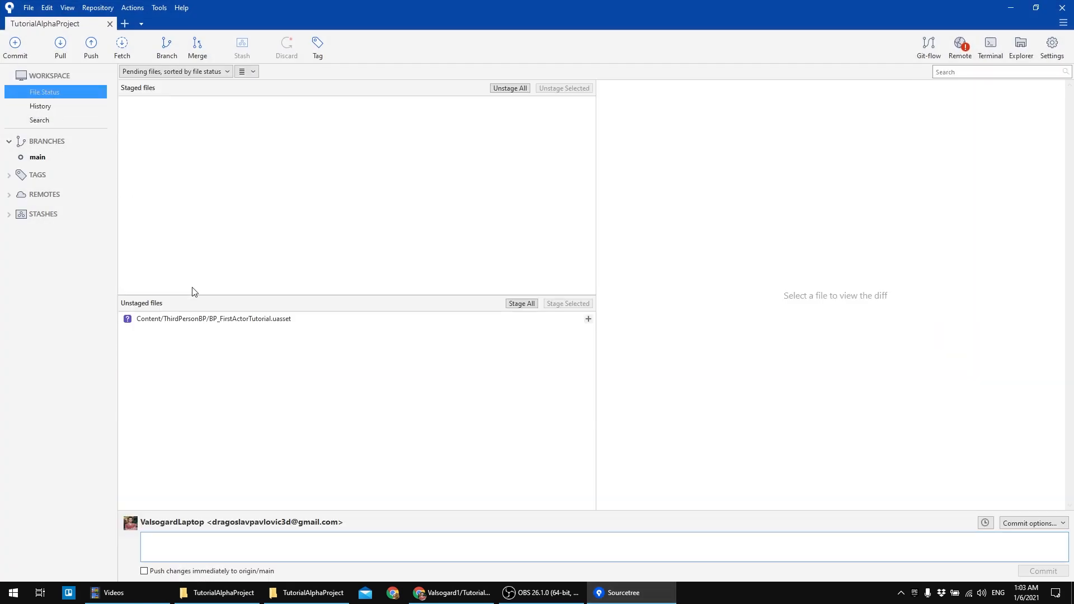
click(183, 321)
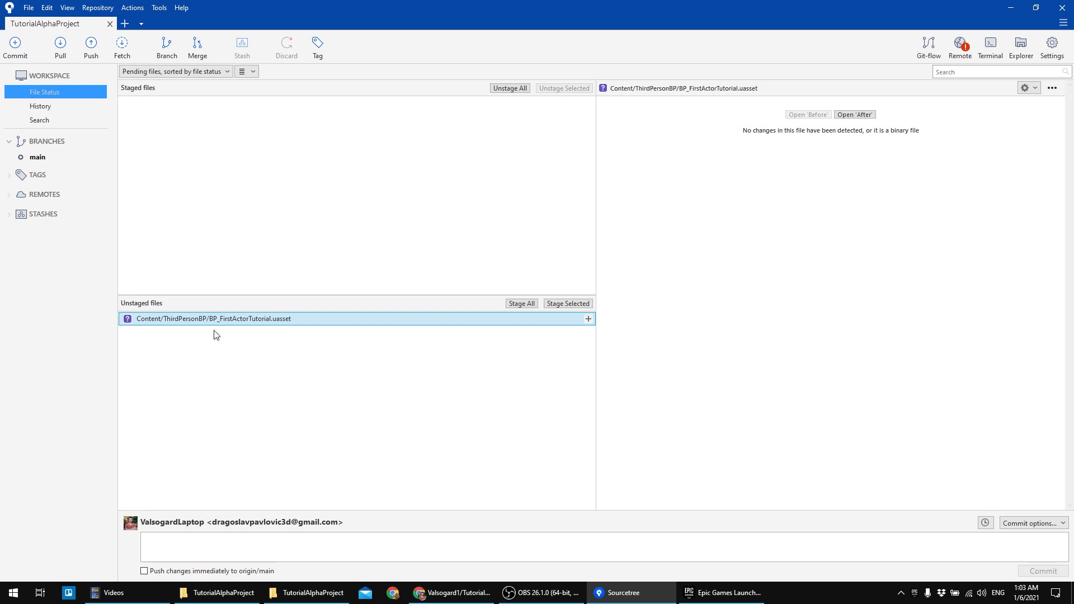
- Write the commit message "Another push" with the description line "- Added BP_FirstActorTutorial"
click(217, 543)
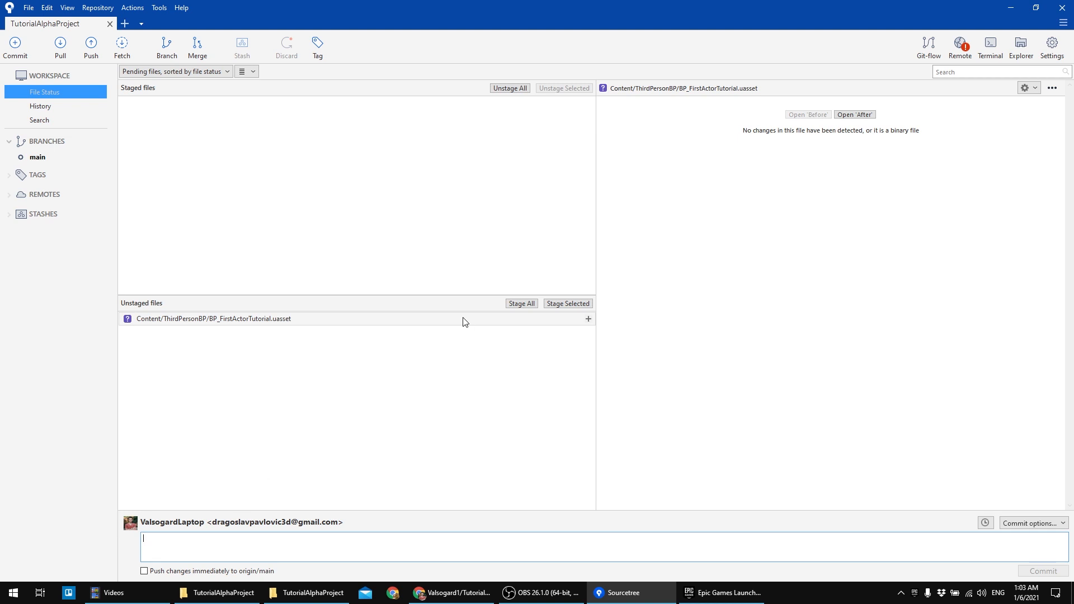
text(Another push  )
text(- Added BP)
text(_FirstActorTutorial)
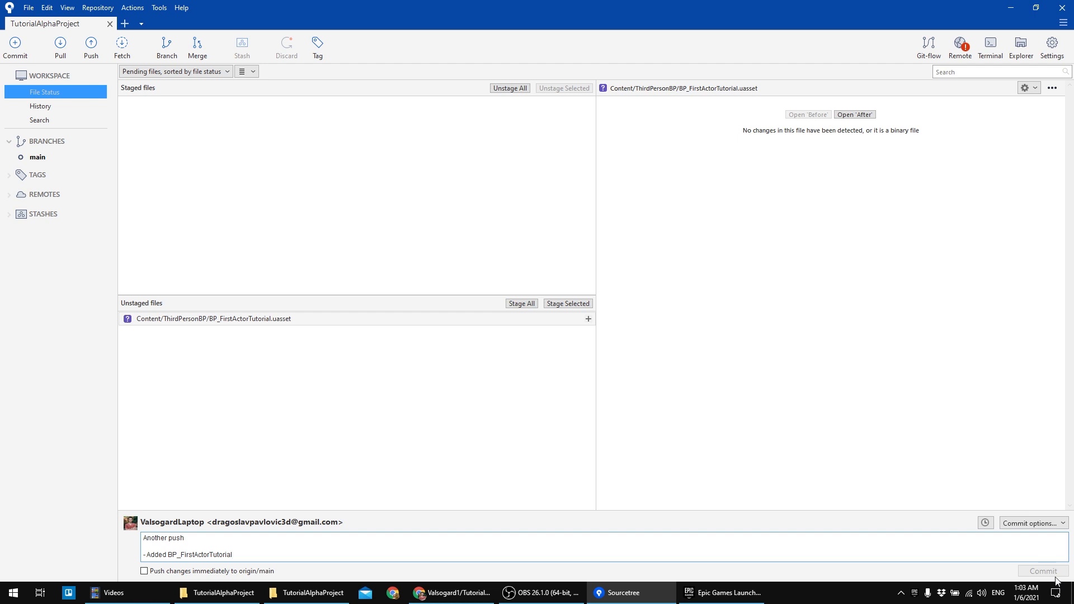
- Stage BP_FirstActorTutorial.uasset and commit it
click(183, 320)
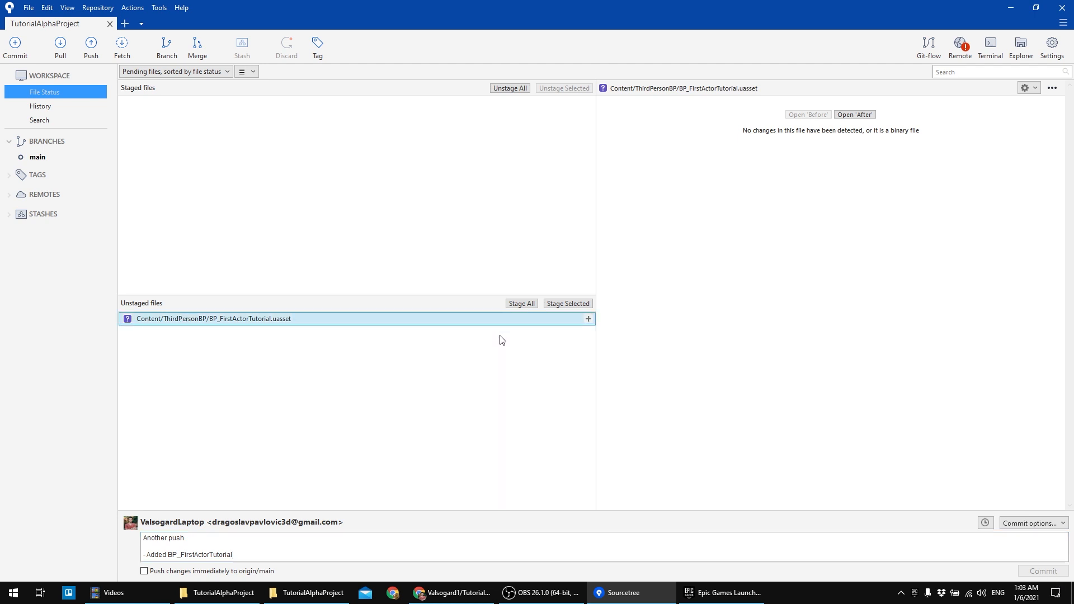
click(588, 319)
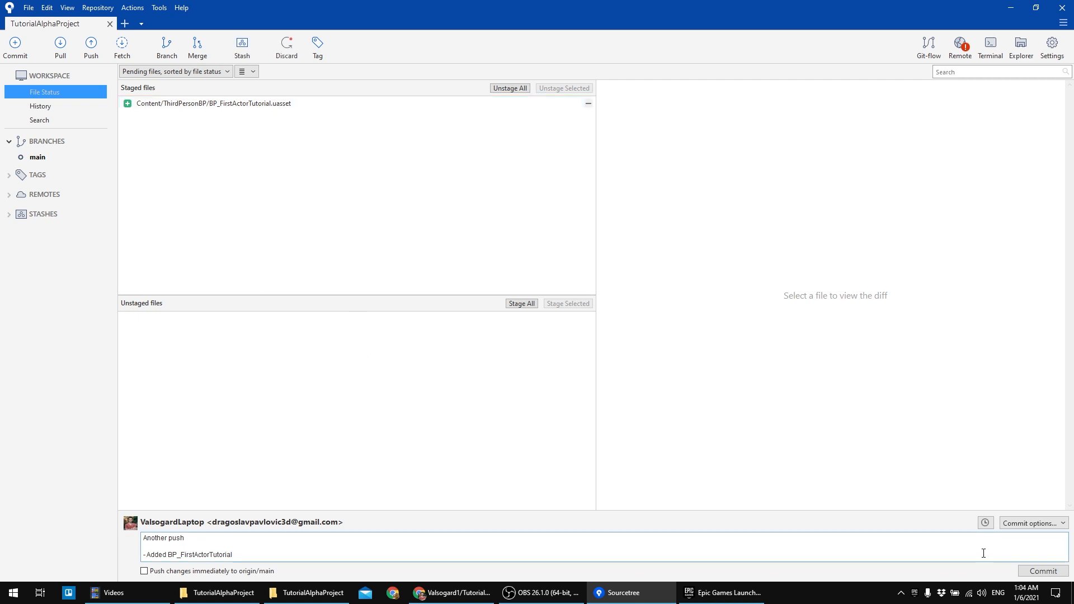
click(1039, 572)
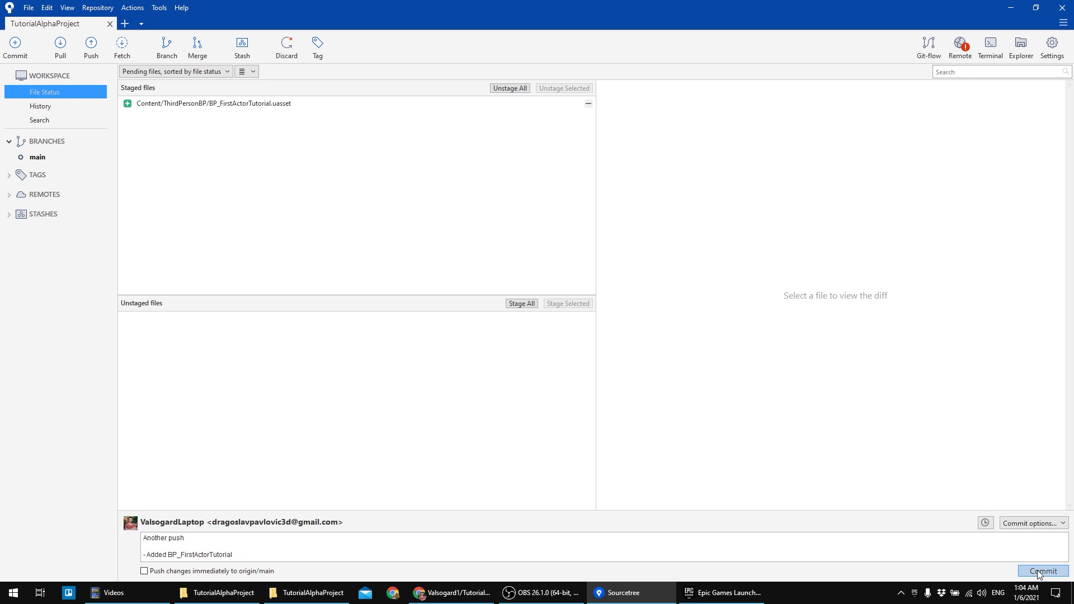
- Run git push in a terminal opened from the repository, and close the terminal and Sourcetree
click(992, 51)
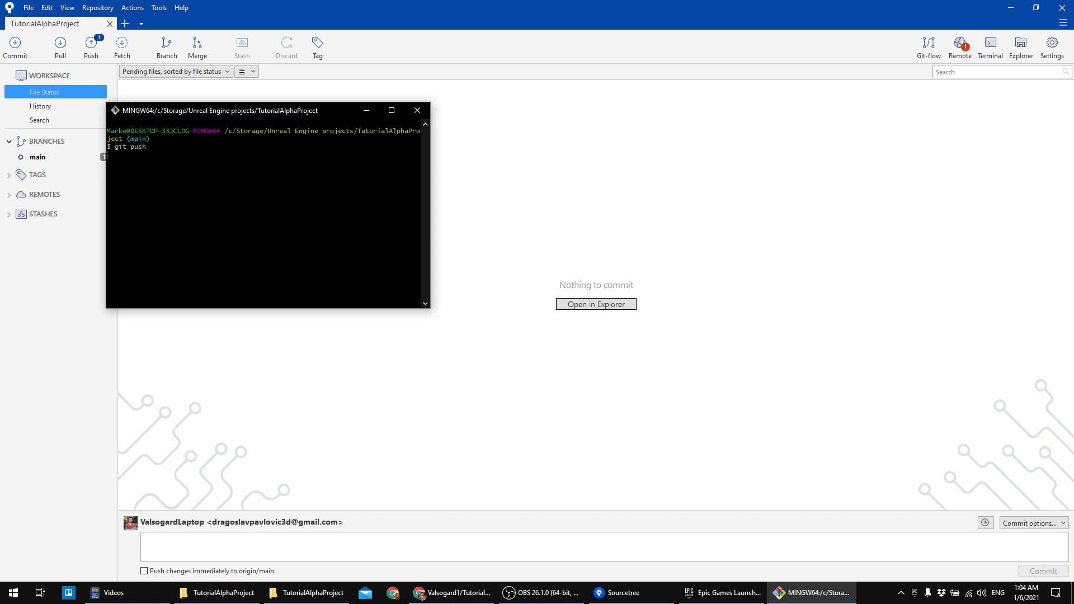
key(Return)
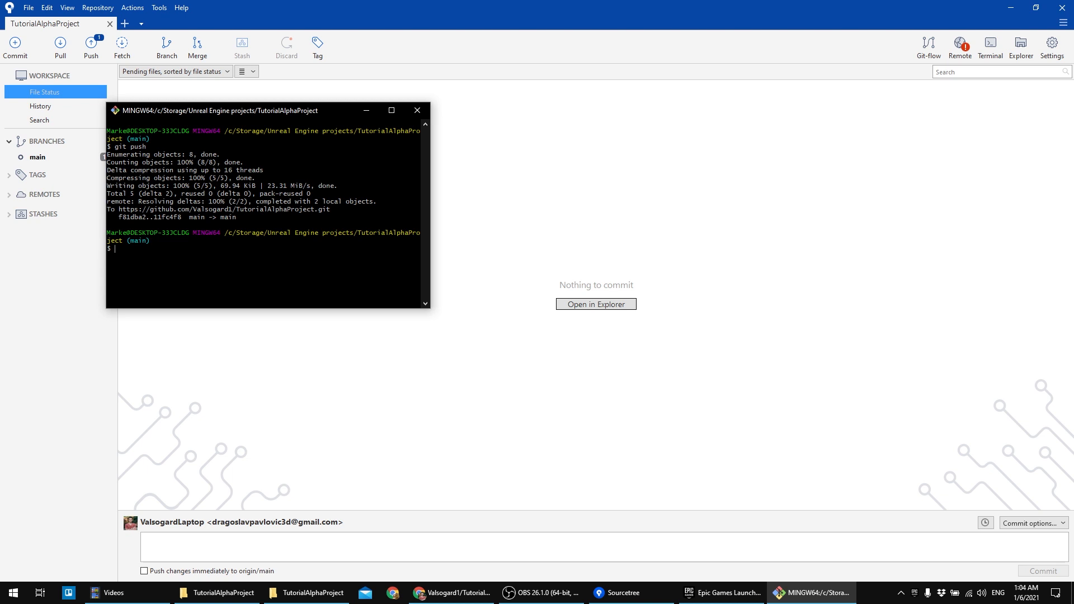
click(410, 114)
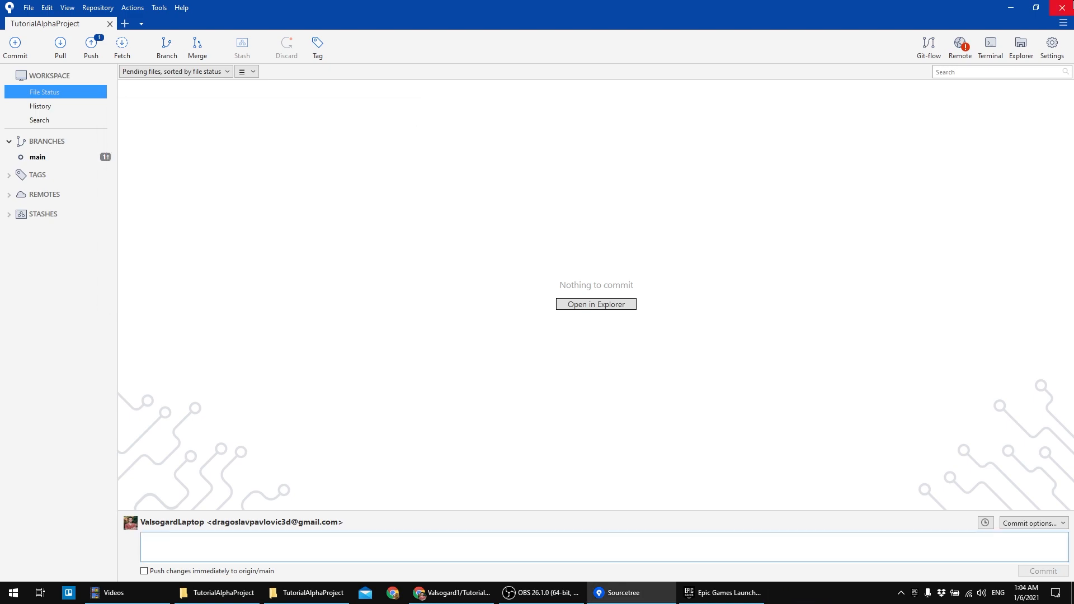
click(1062, 7)
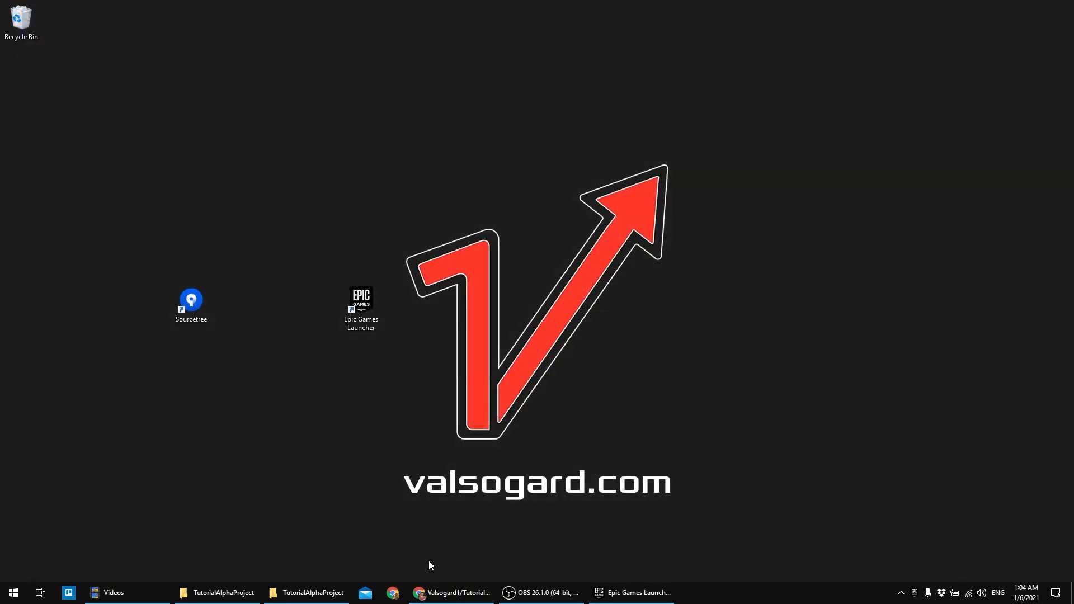
- Switch to the browser, reload the TutorialAlphaProject GitHub page, and check the pushed change in Content/ThirdPersonBP
click(452, 592)
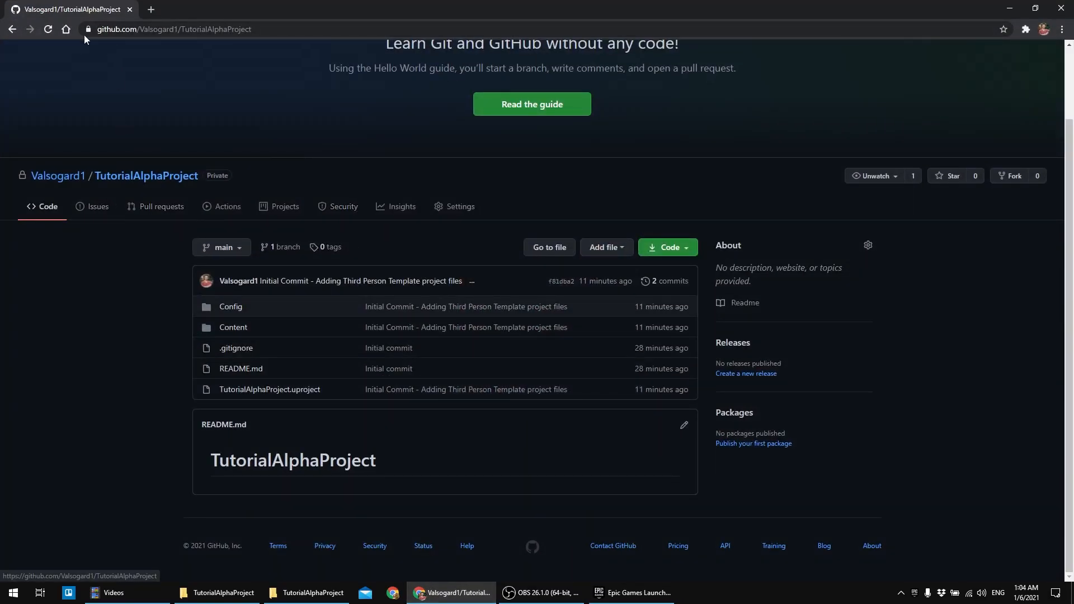
click(48, 29)
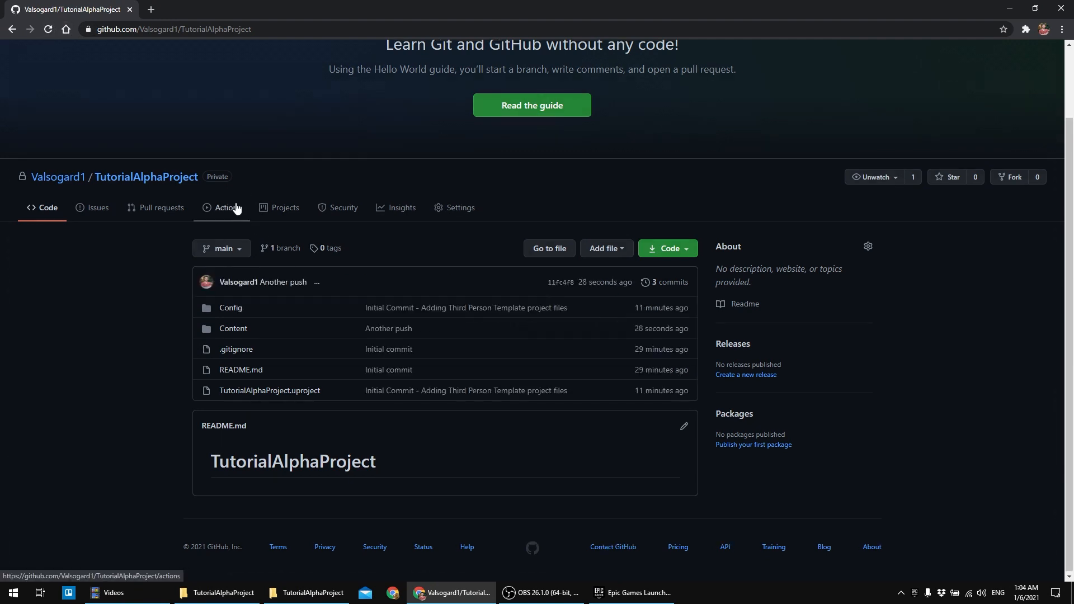
click(236, 329)
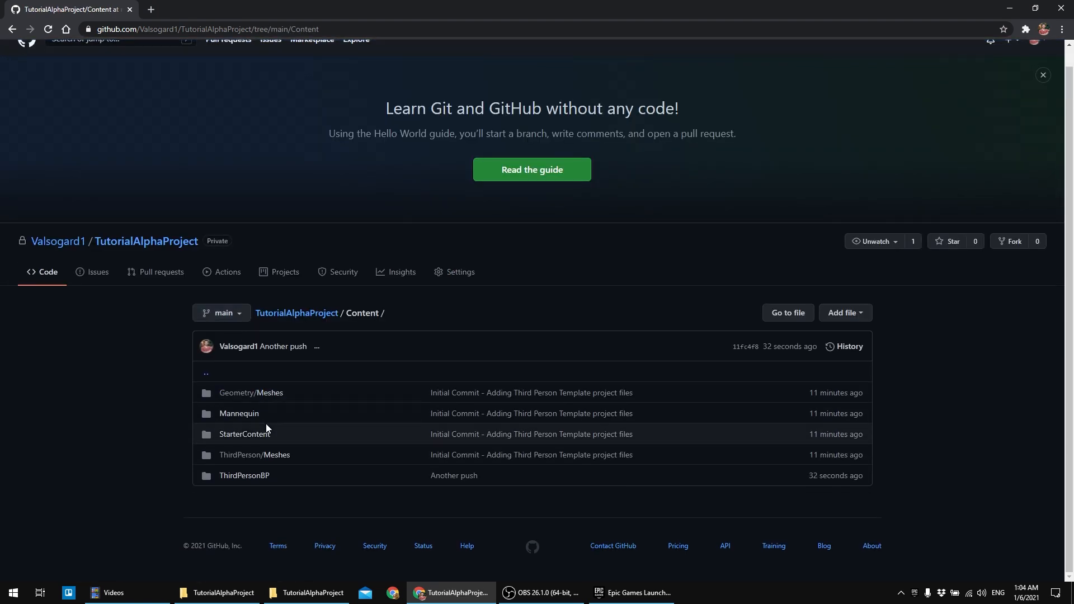
click(261, 479)
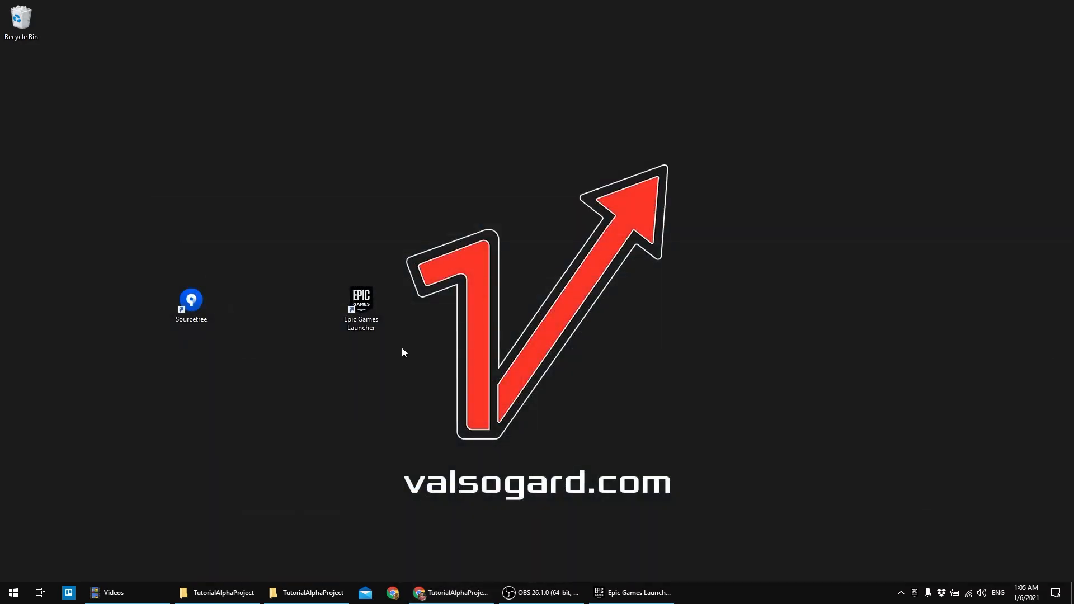
right_click(402, 348)
click(448, 382)
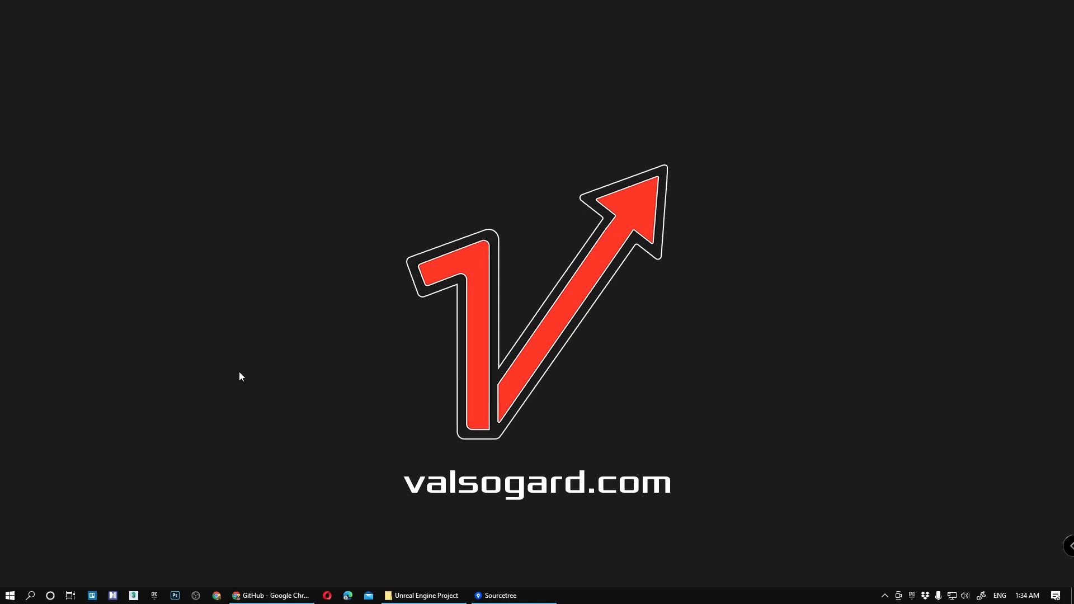
- Switch to the browser, open the TutorialAlphaProject repository on GitHub and copy its HTTPS clone URL
click(267, 597)
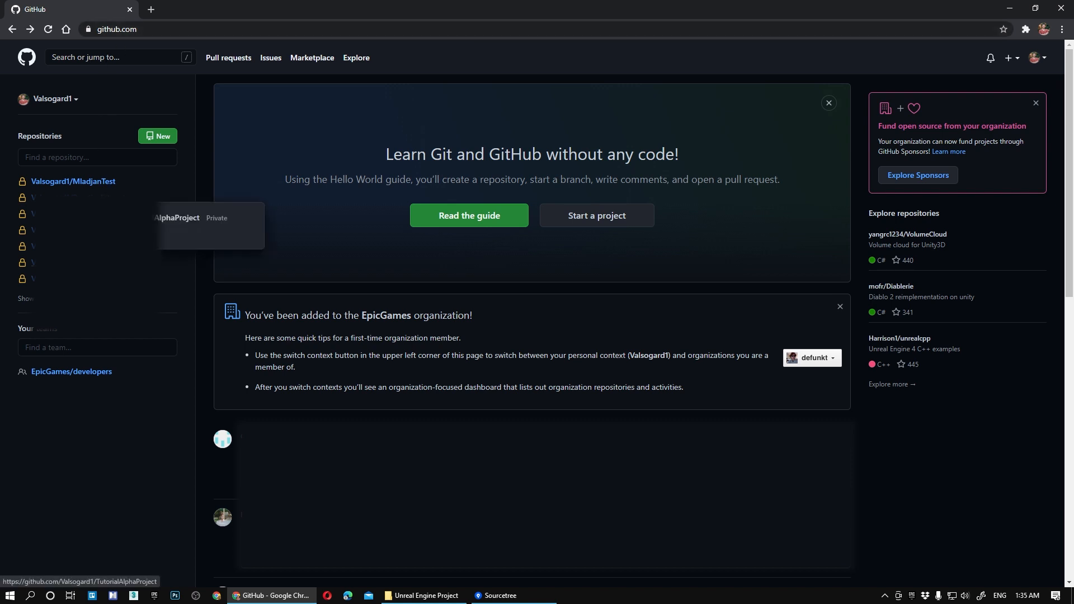
click(104, 264)
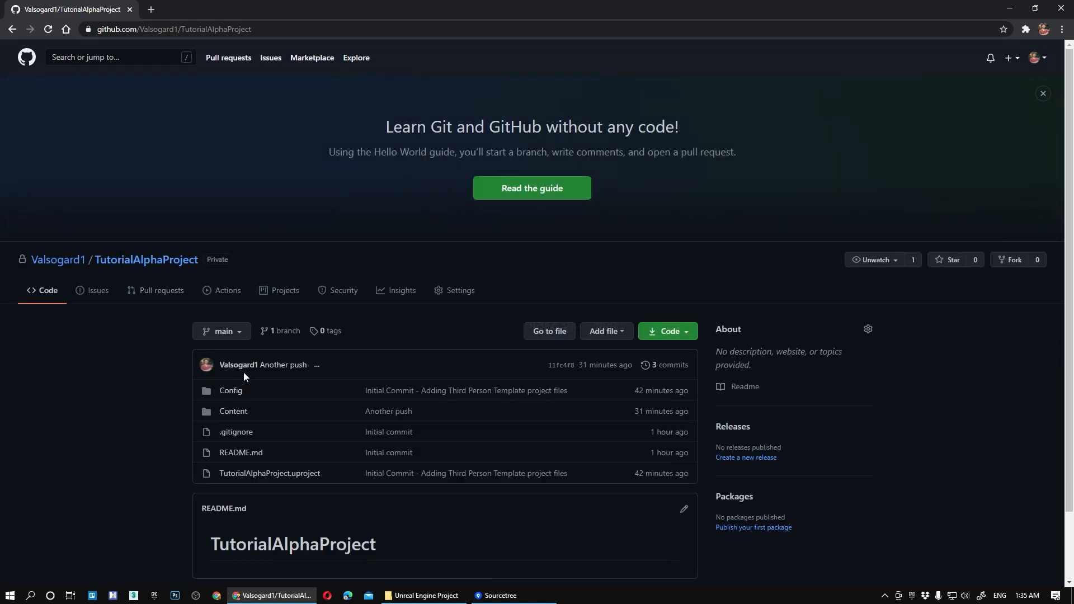
click(683, 333)
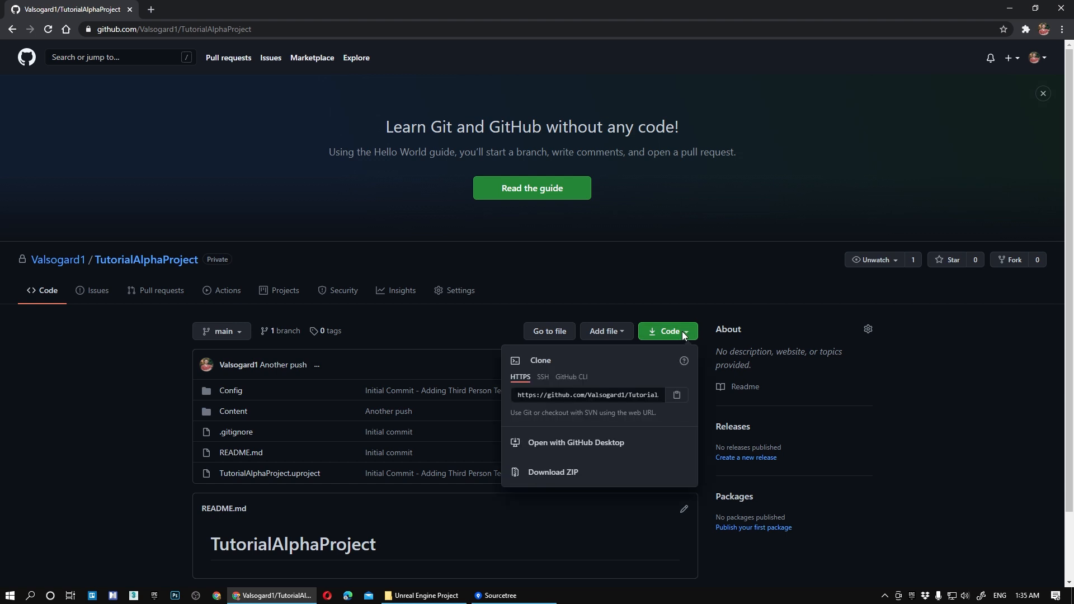
click(684, 396)
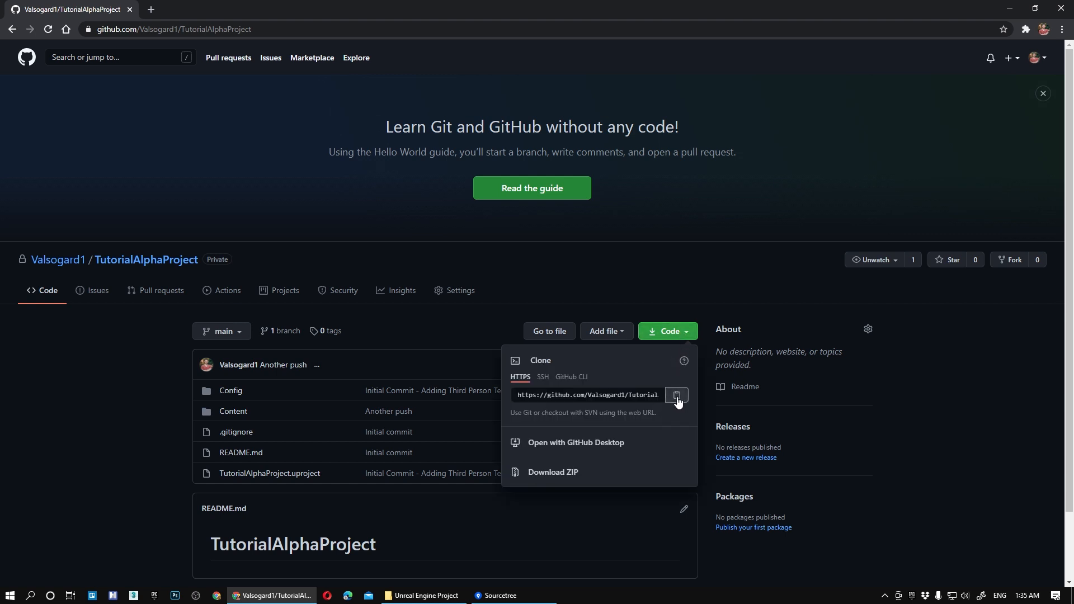
click(847, 421)
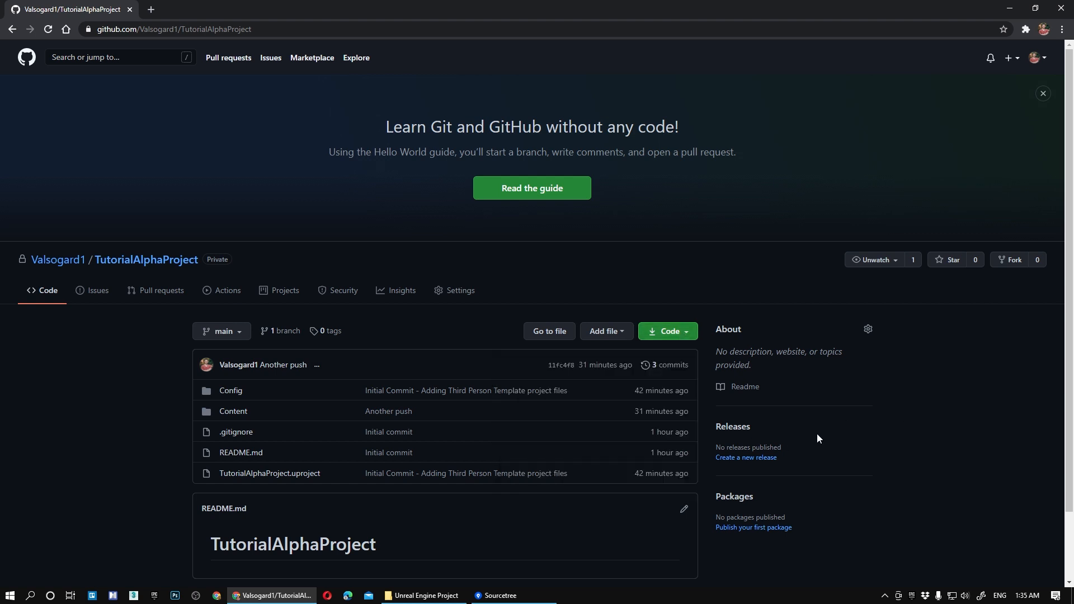
- Switch to Sourcetree and paste the copied TutorialAlphaProject URL as the source for a new clone
click(515, 598)
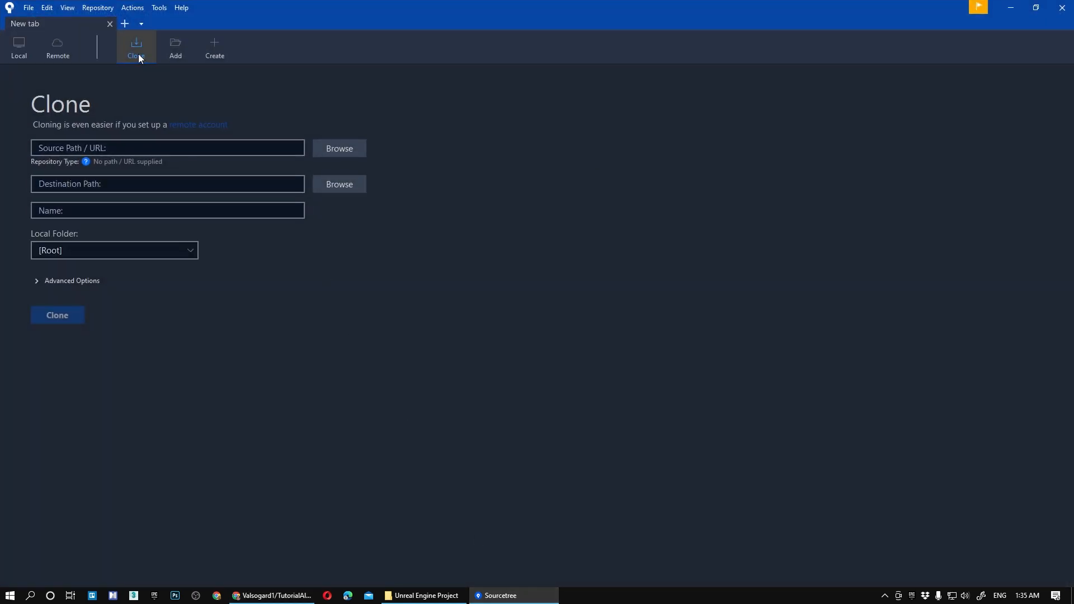
click(163, 149)
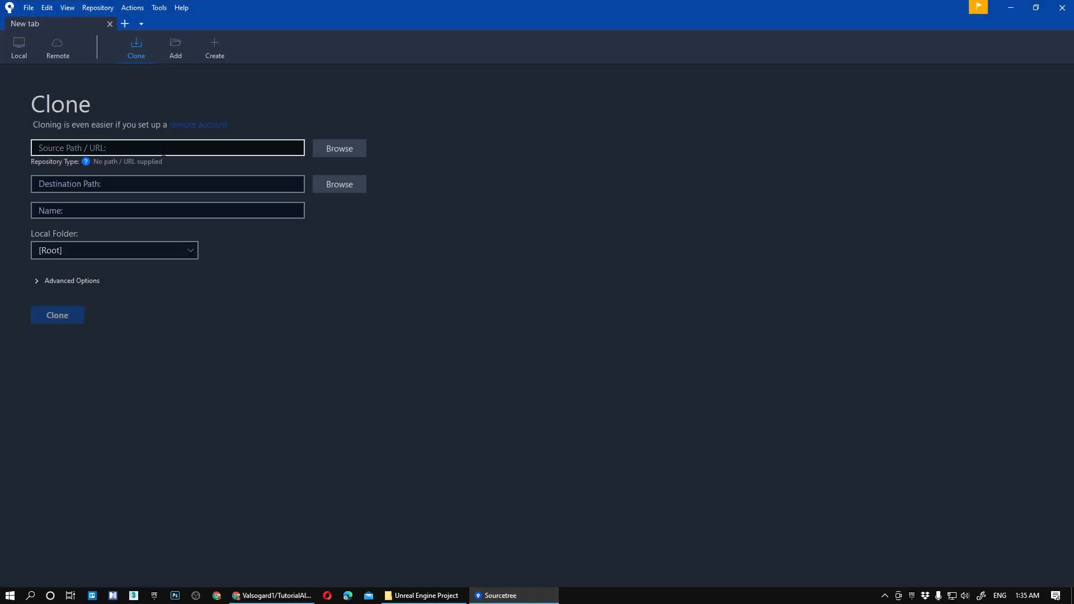
key(ctrl+v)
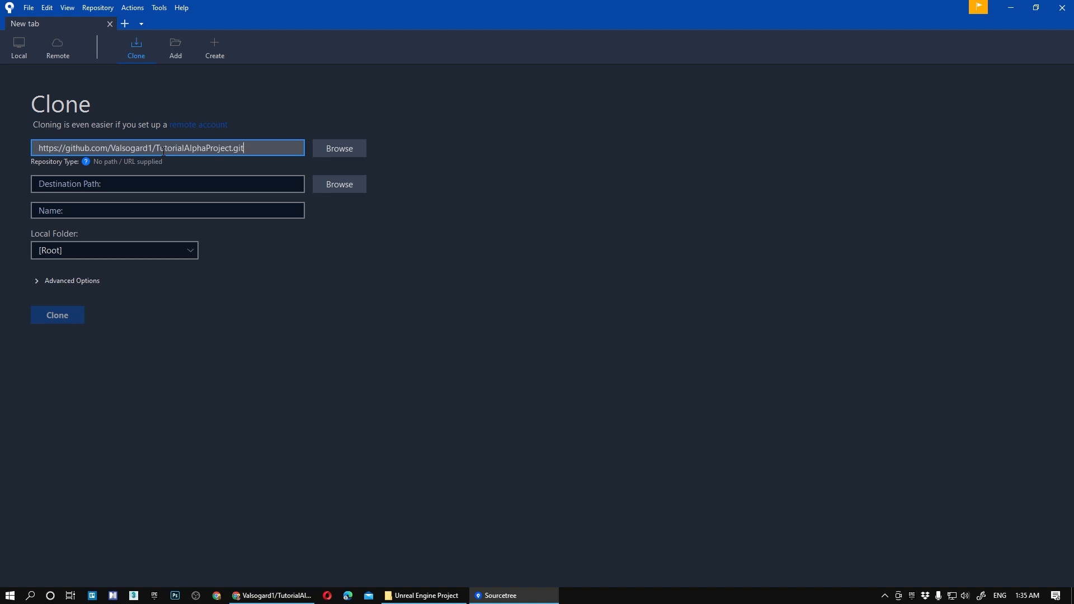
- Copy the path of the empty Unreal Engine Project folder in File Explorer and set it as the clone's destination in Sourcetree
click(247, 114)
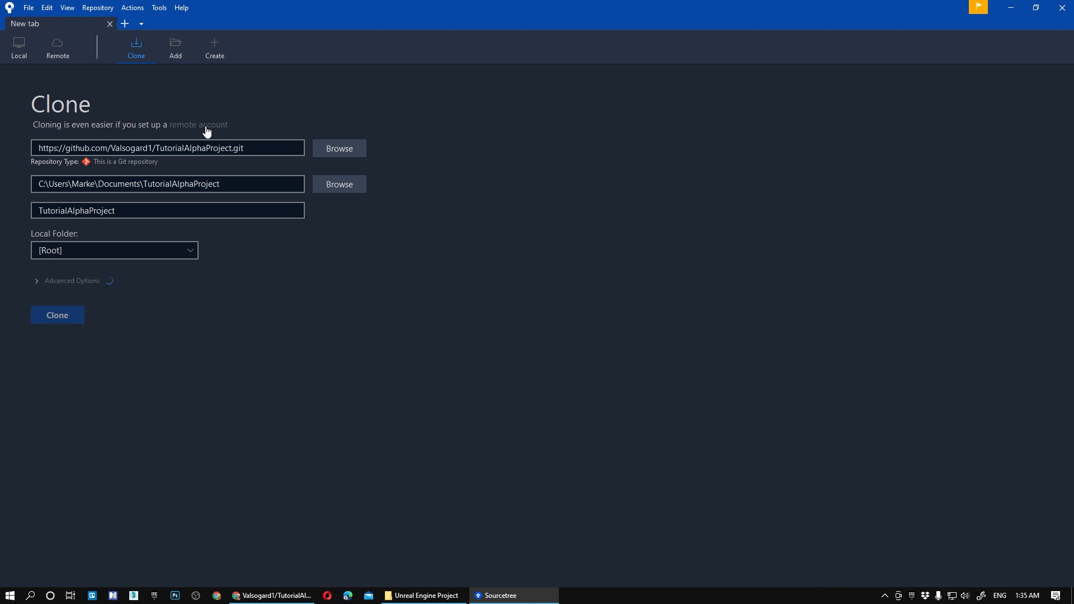
click(264, 183)
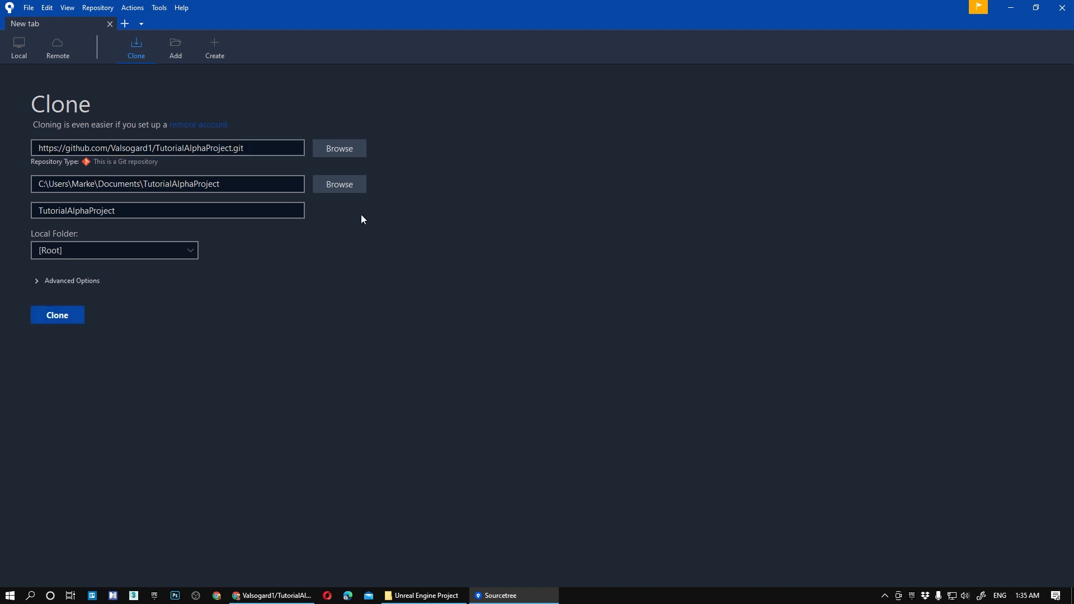
click(425, 596)
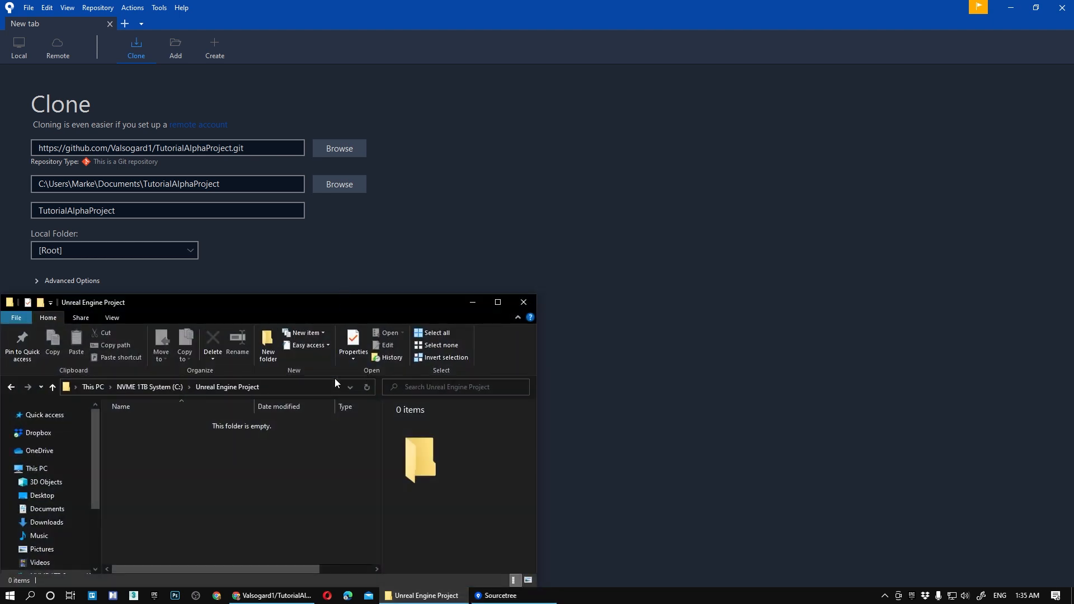
click(278, 387)
key(ctrl+c)
click(425, 595)
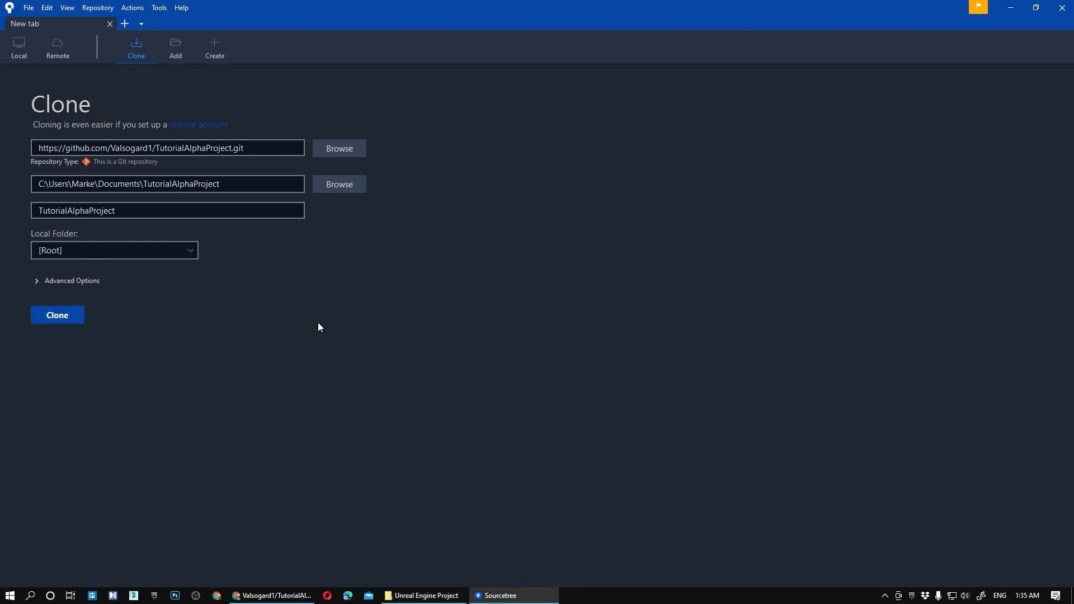
click(339, 184)
key(ctrl+v)
click(709, 394)
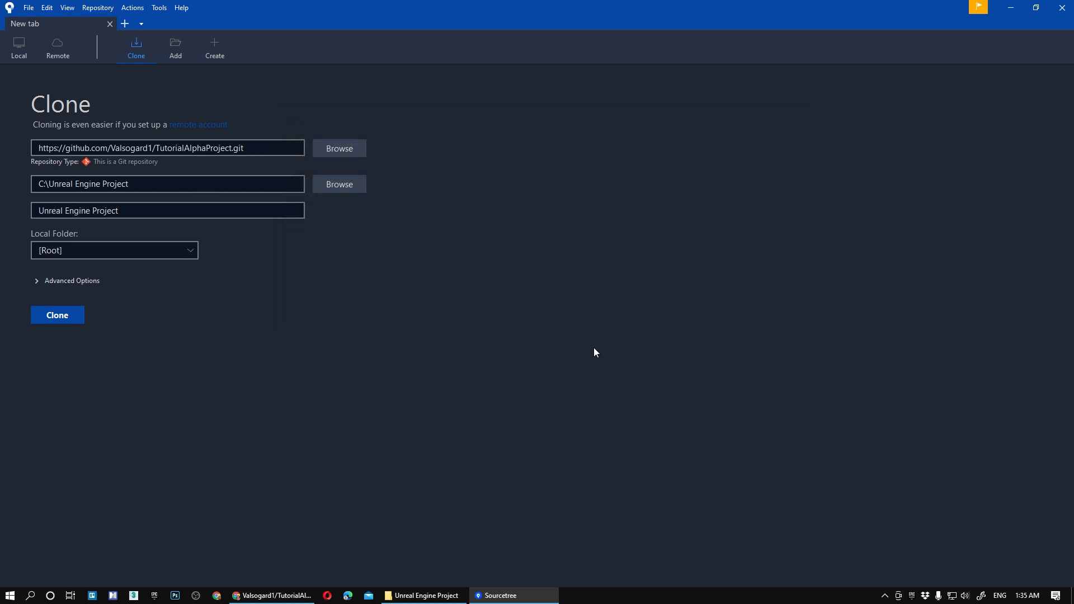
- Extend the clone's destination path to C:\Unreal Engine Project\TutorialAlphaProject
click(158, 211)
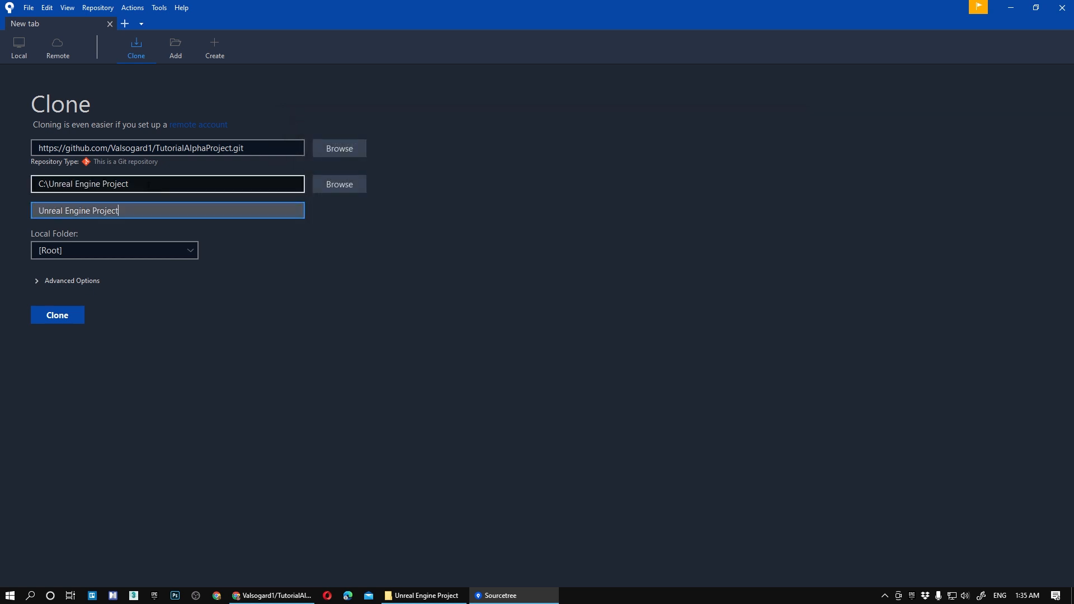
click(150, 186)
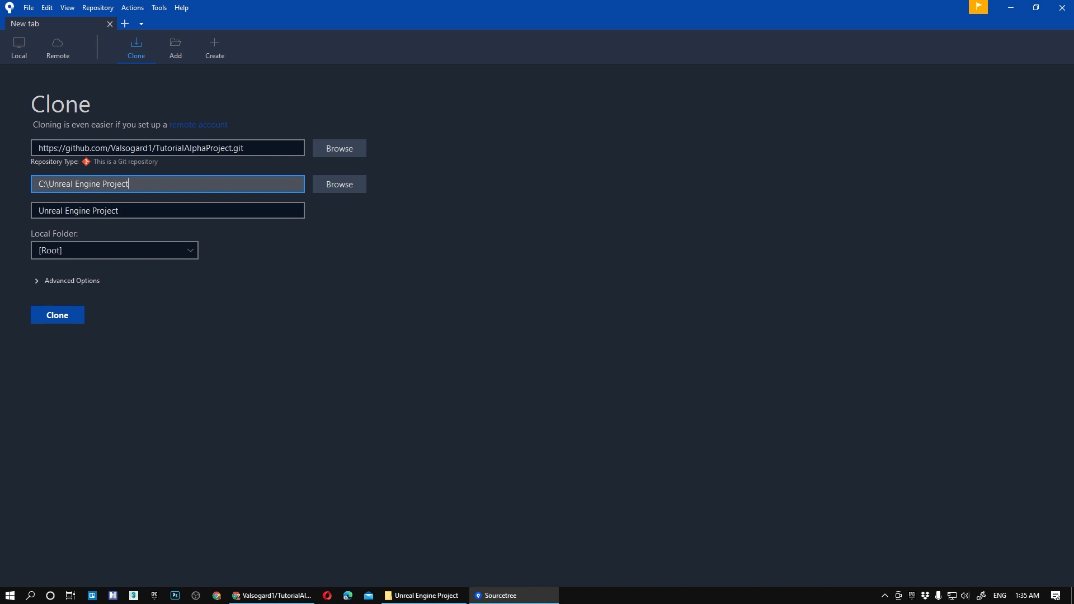
text(\)
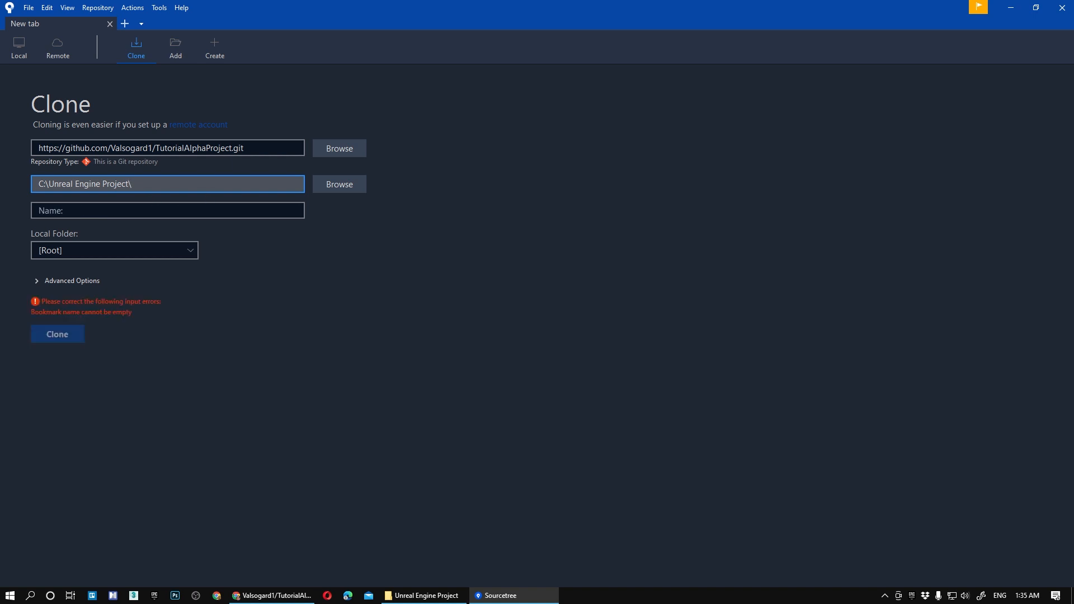
text(Tutorial)
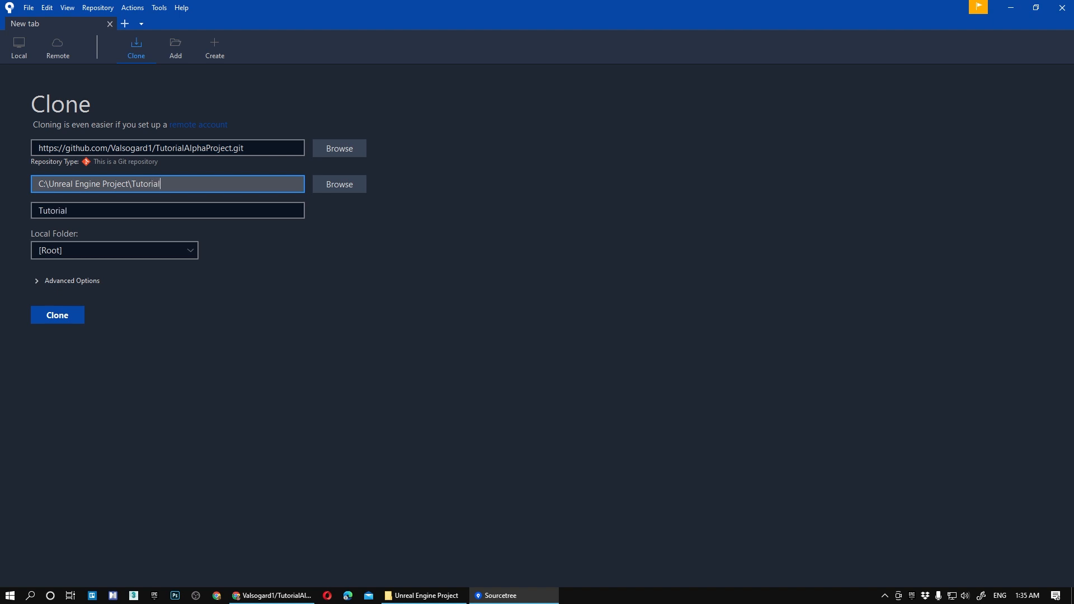
text(AlphaProject)
click(243, 239)
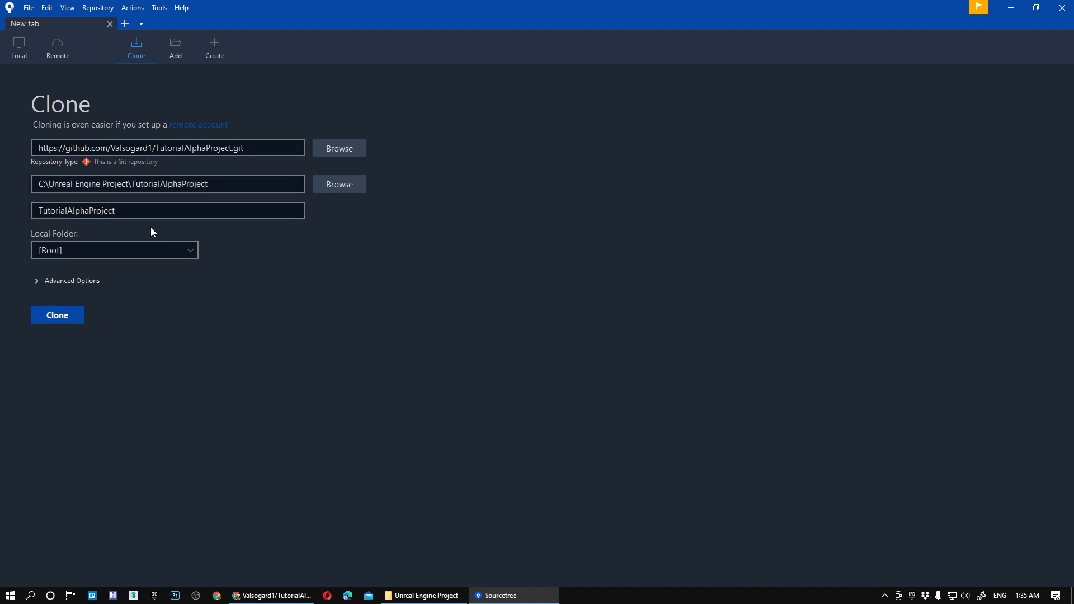
- Compare the last folder in the clone's destination path with the repository name
double_click(126, 211)
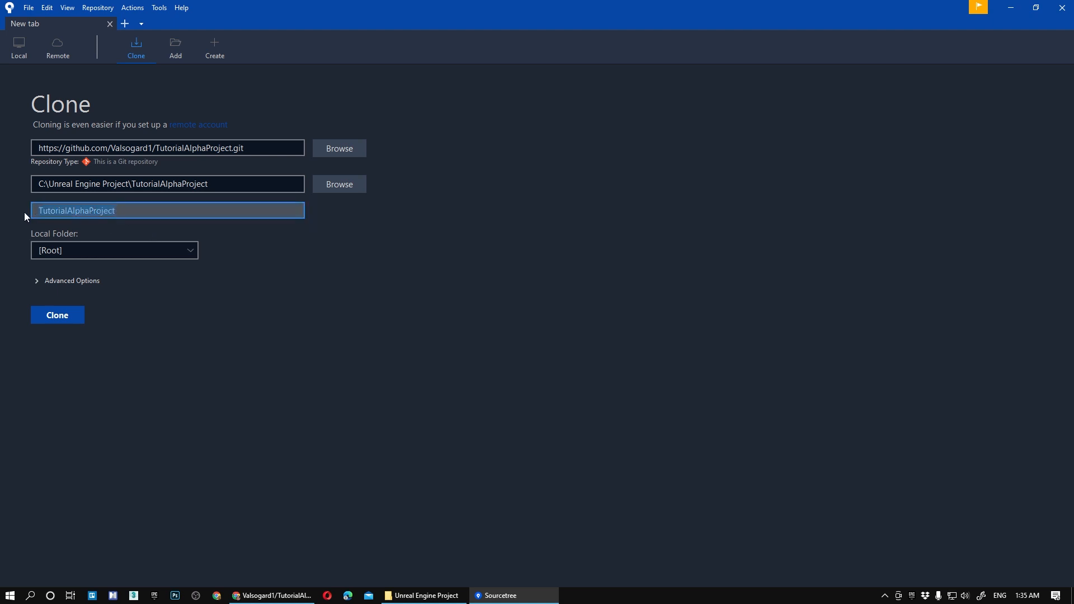
drag(210, 184, 44, 188)
click(221, 187)
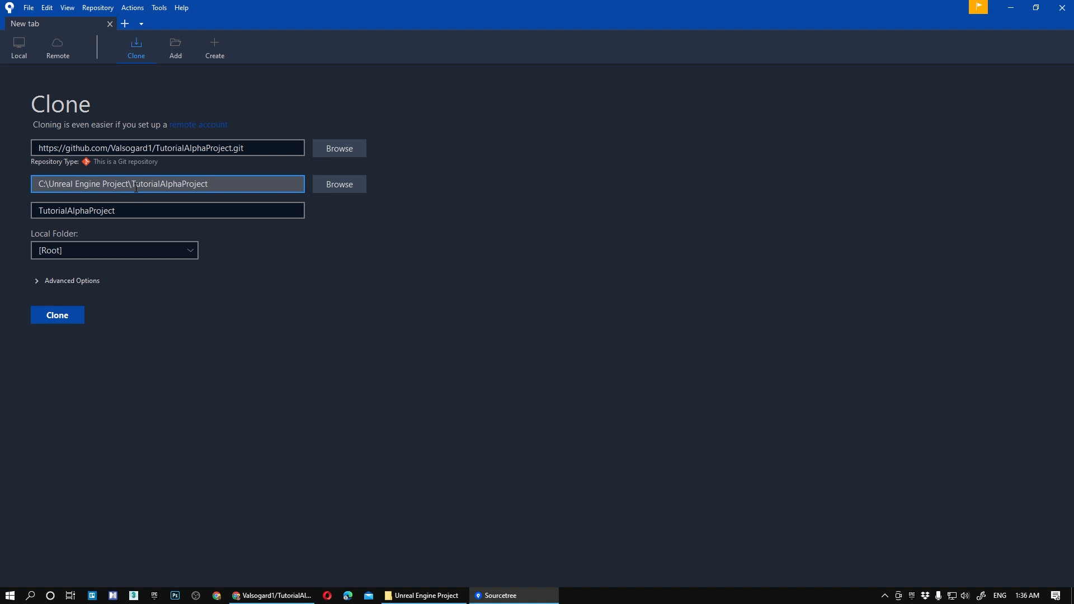
drag(132, 184, 216, 185)
click(219, 185)
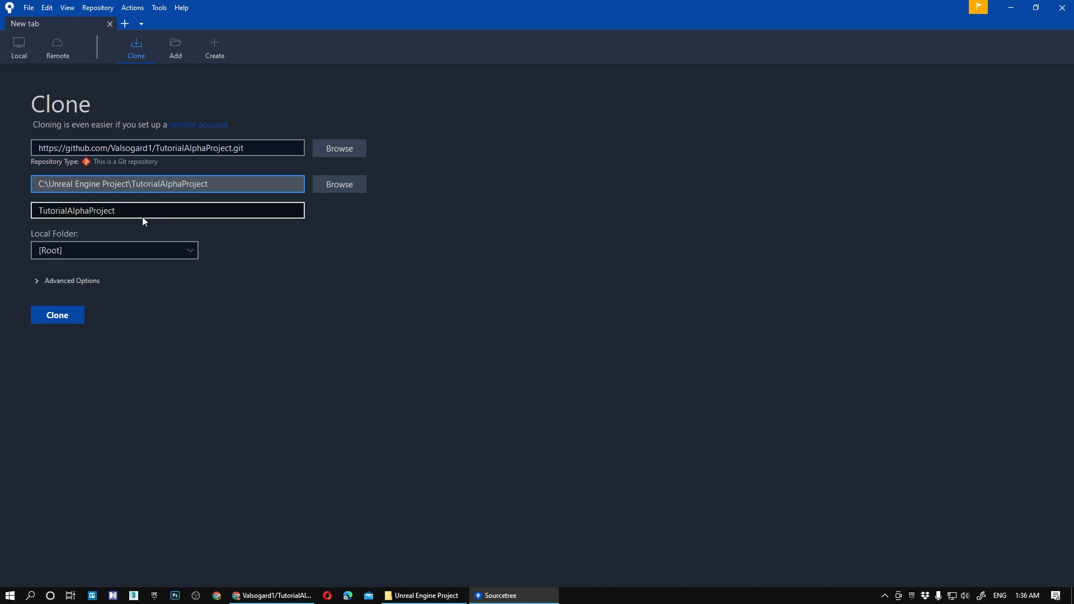
drag(123, 210, 27, 212)
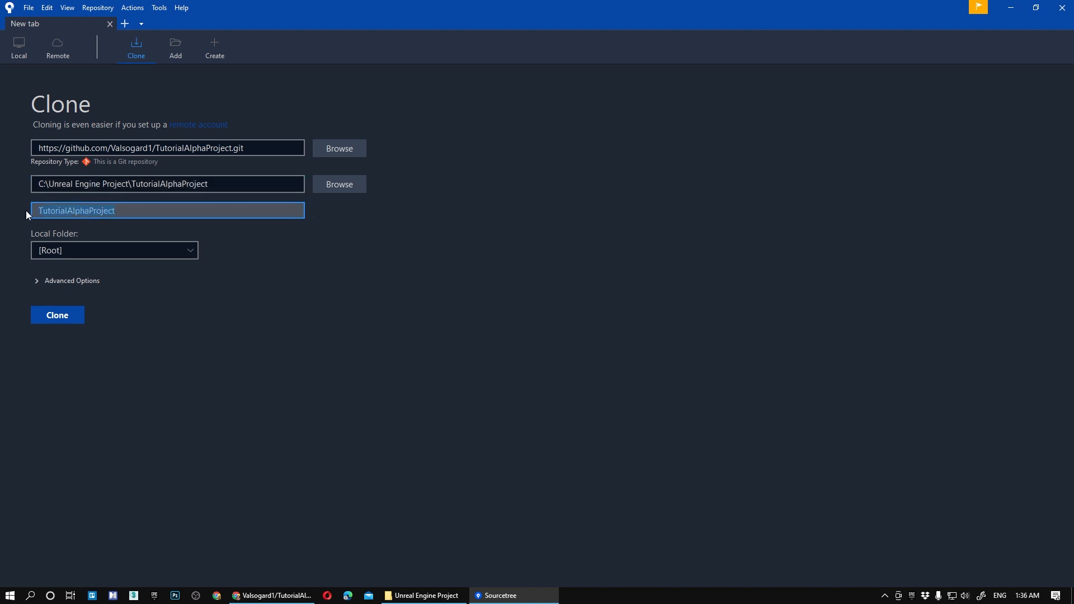
click(128, 211)
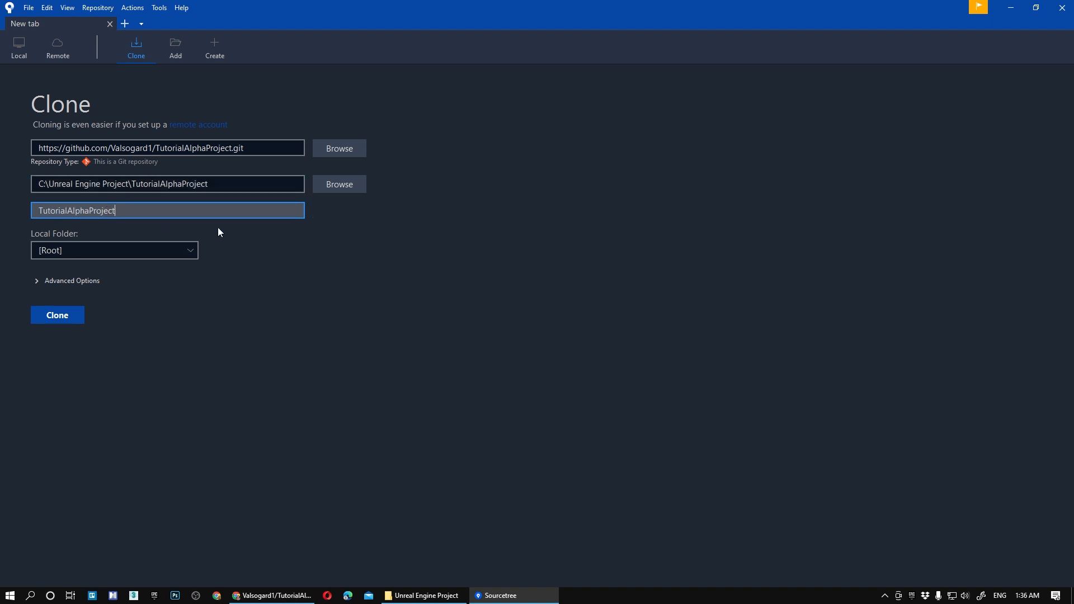
click(236, 245)
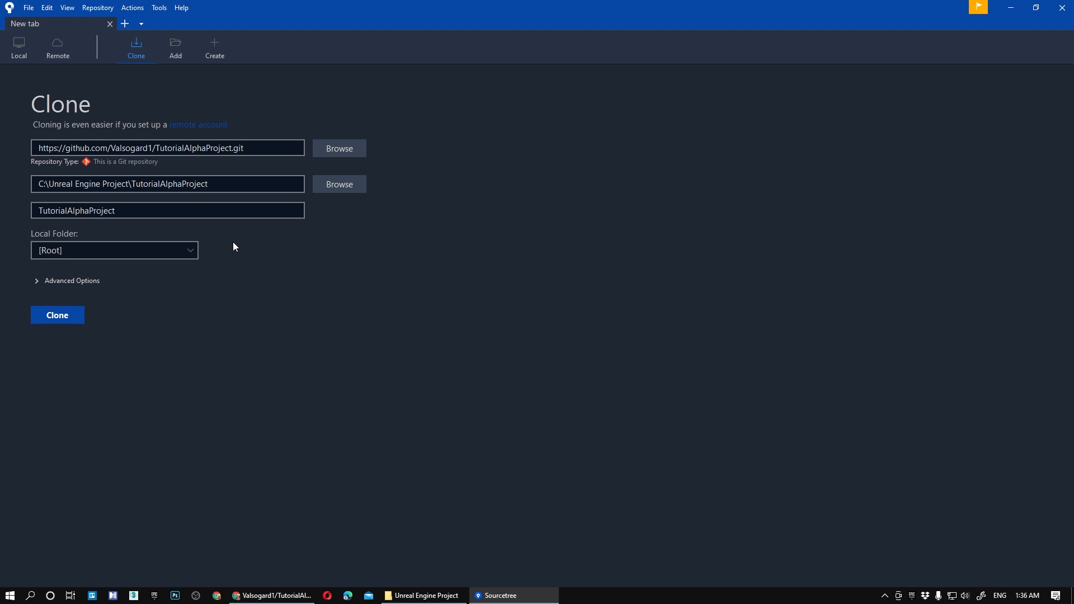
- Review the advanced clone options, keep main as the checkout branch, and clone the repository
click(36, 281)
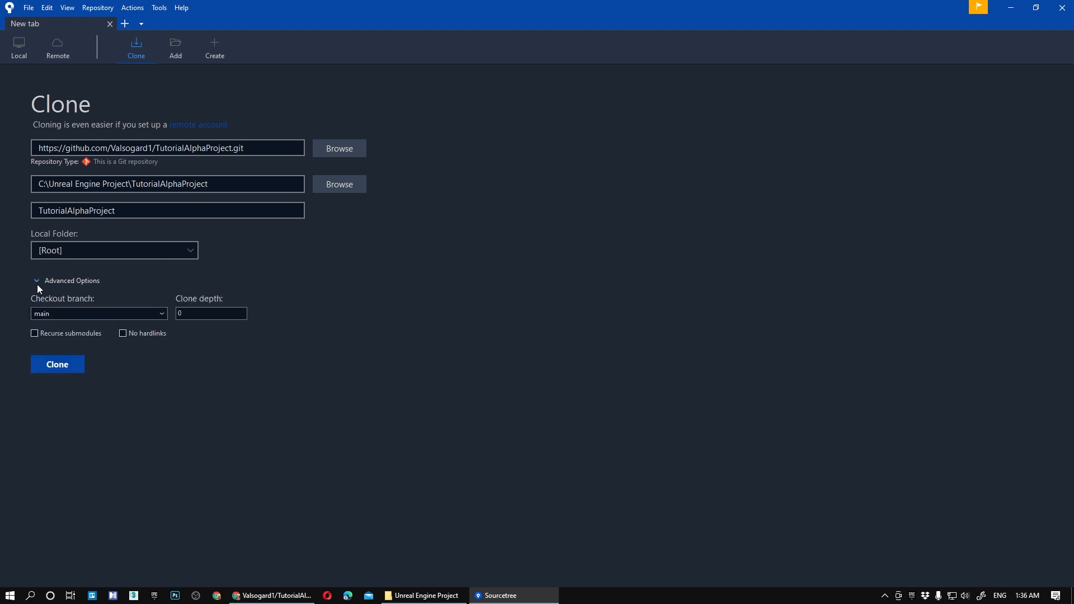
click(37, 284)
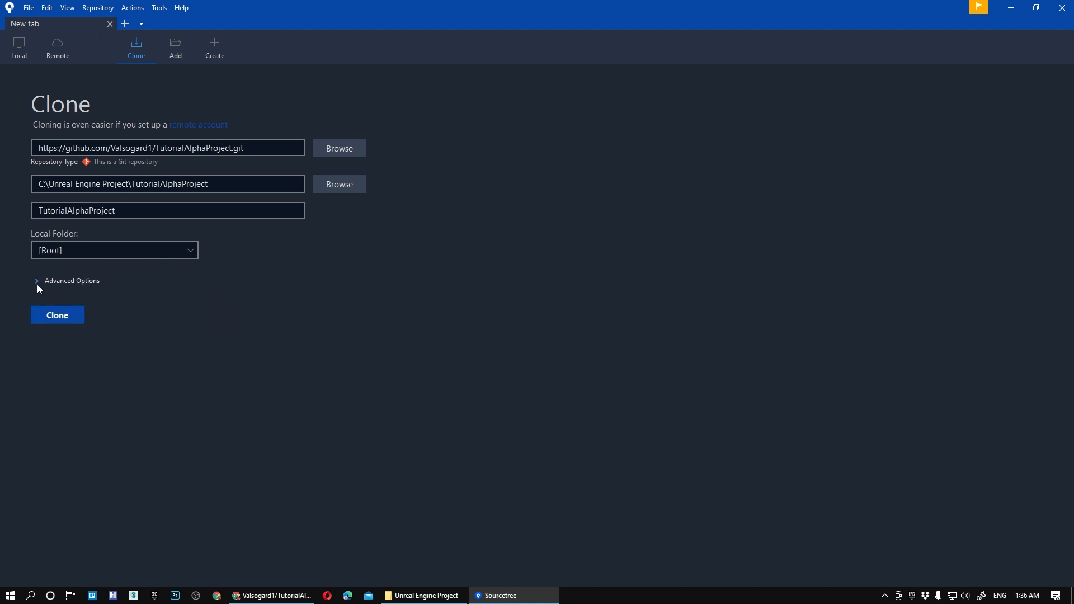
click(171, 281)
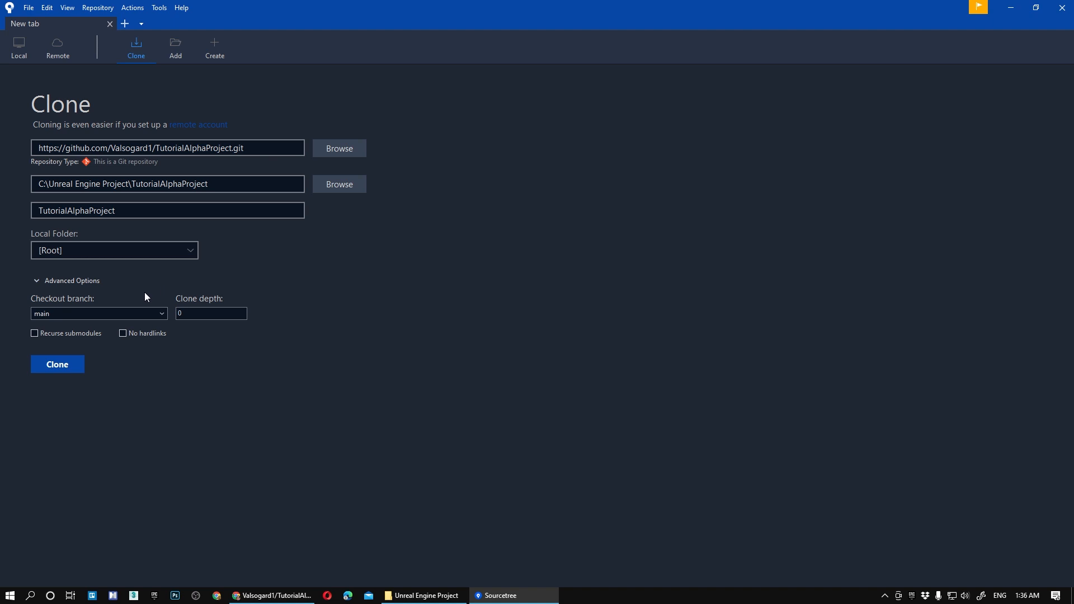
click(39, 280)
click(60, 317)
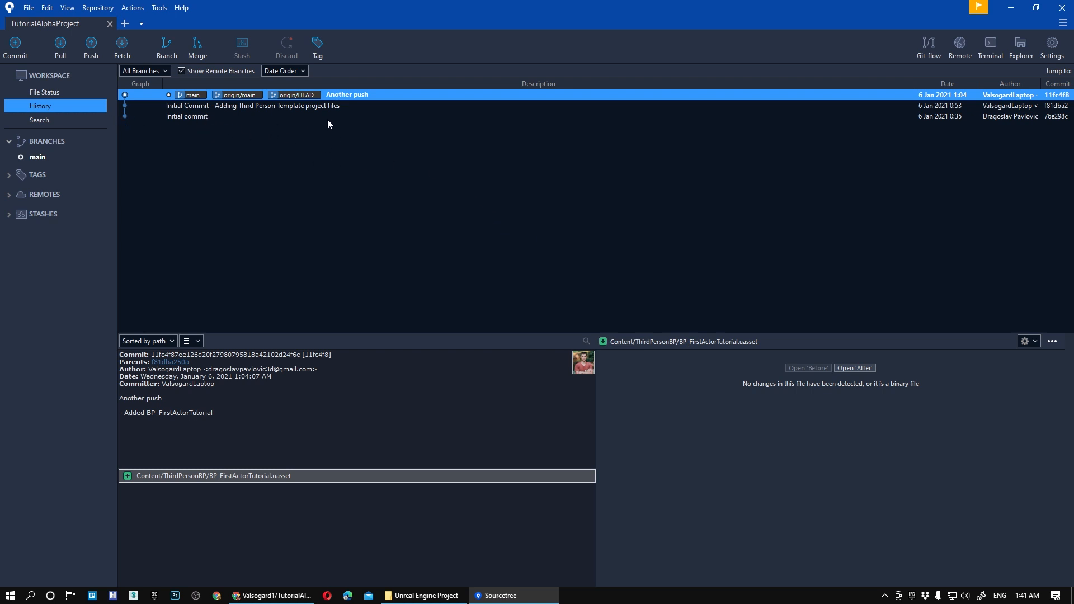
- Check the cloned repository's file status, open its folder in File Explorer and launch TutorialAlphaProject.uproject
click(45, 93)
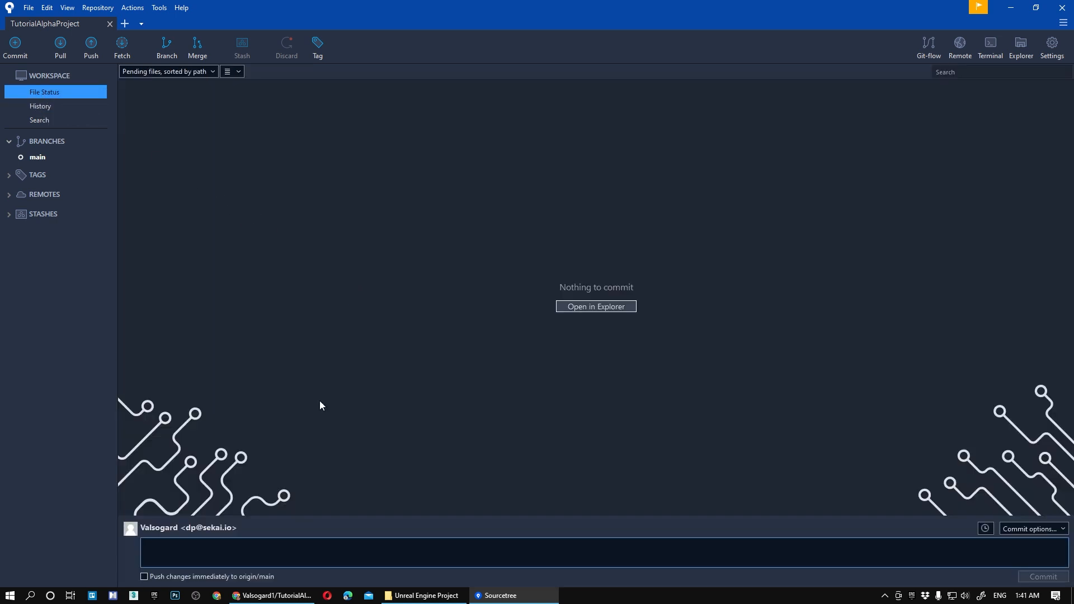
drag(299, 515, 299, 482)
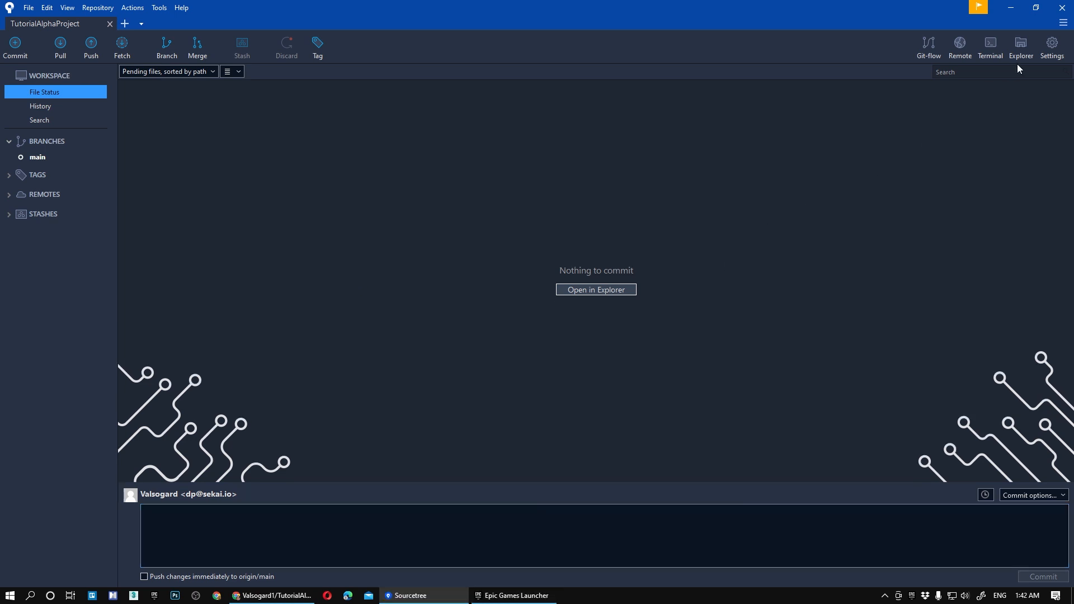
click(596, 289)
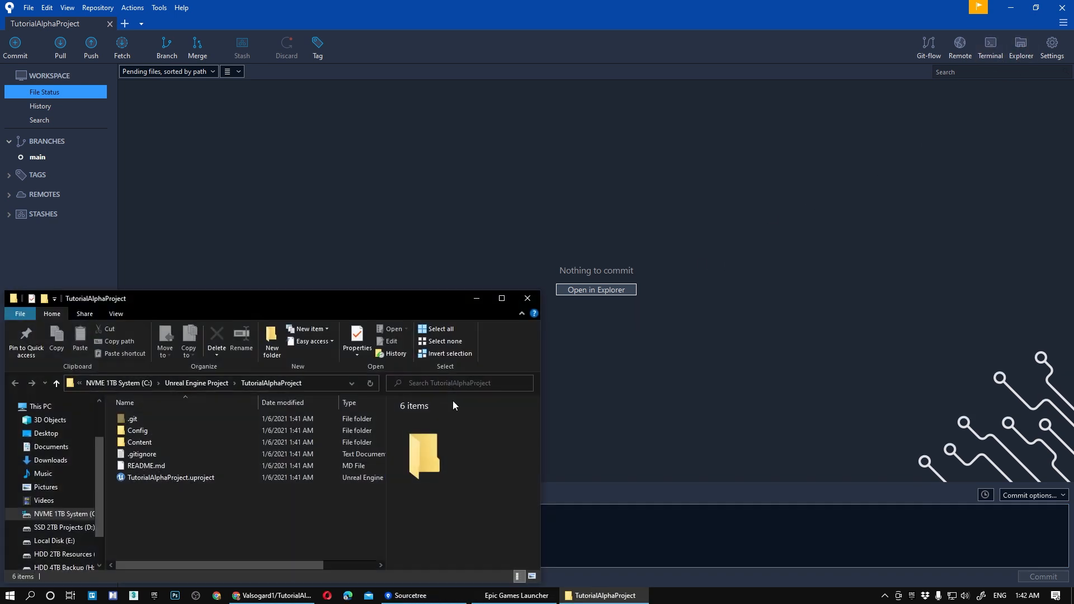
click(168, 476)
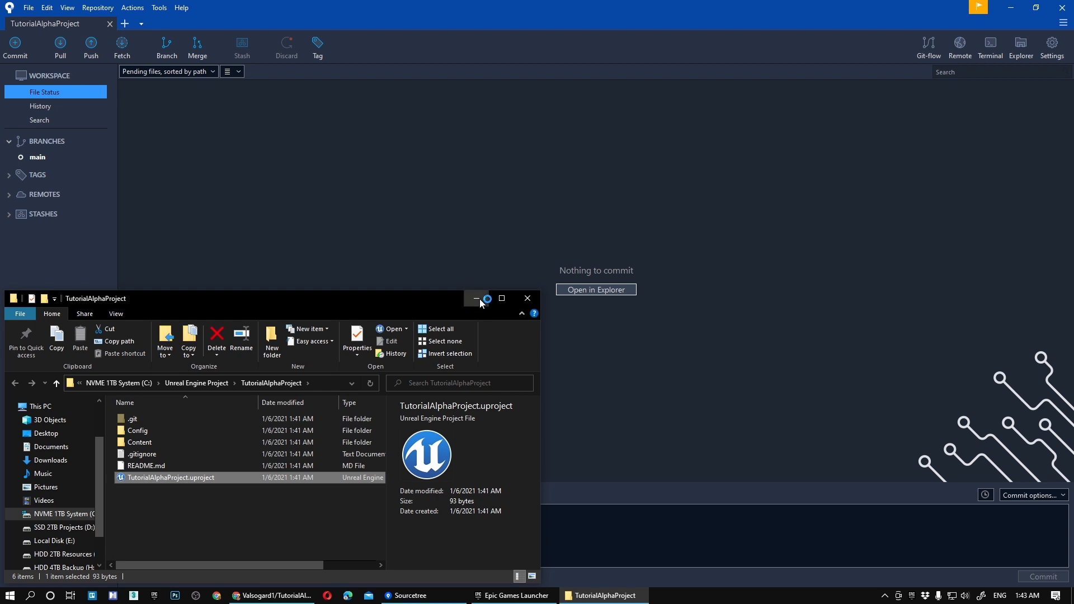
click(477, 299)
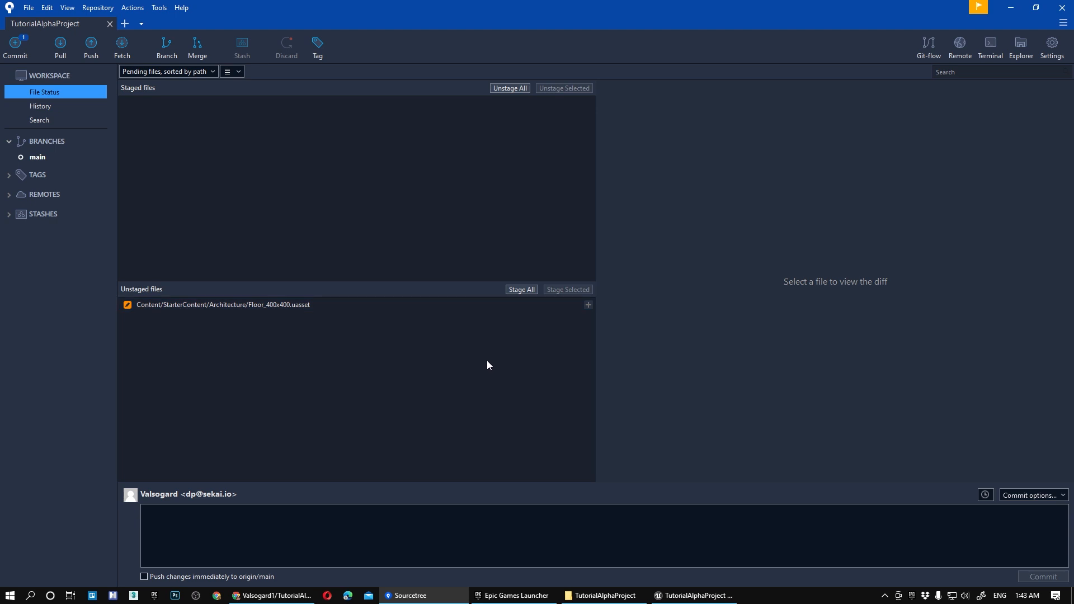
- Switch to Unreal Editor, dismiss the new plugins notification and bring up the ThirdPersonExampleMap level
click(1011, 8)
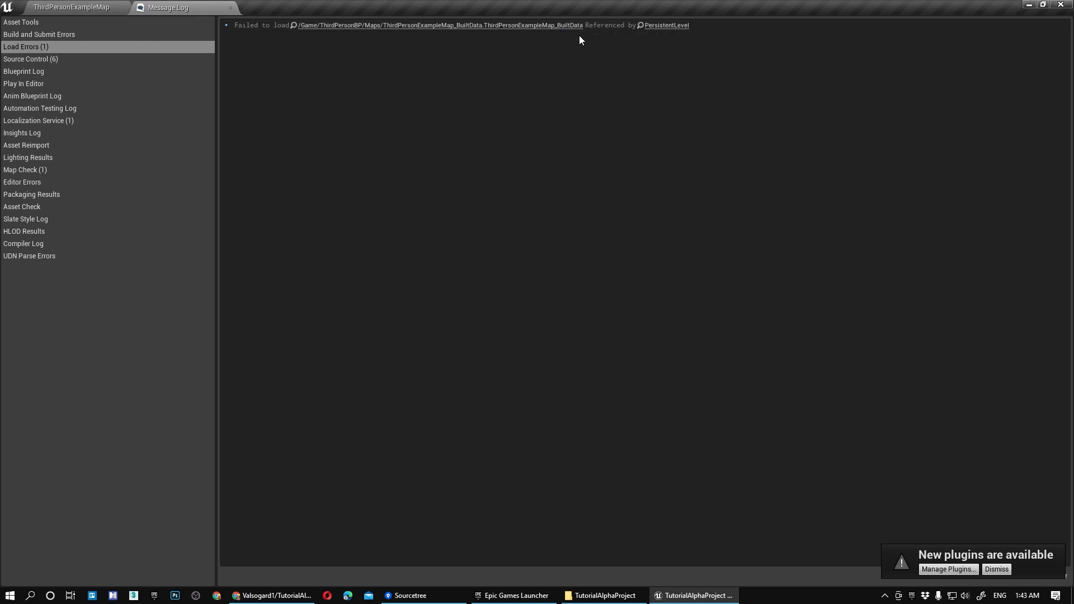
click(997, 570)
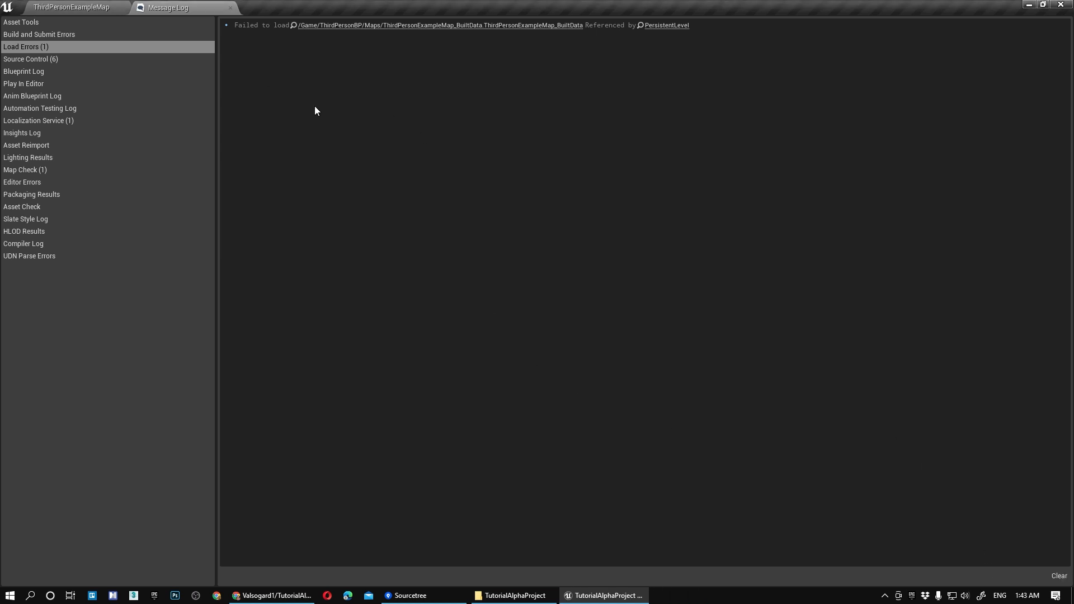
click(99, 7)
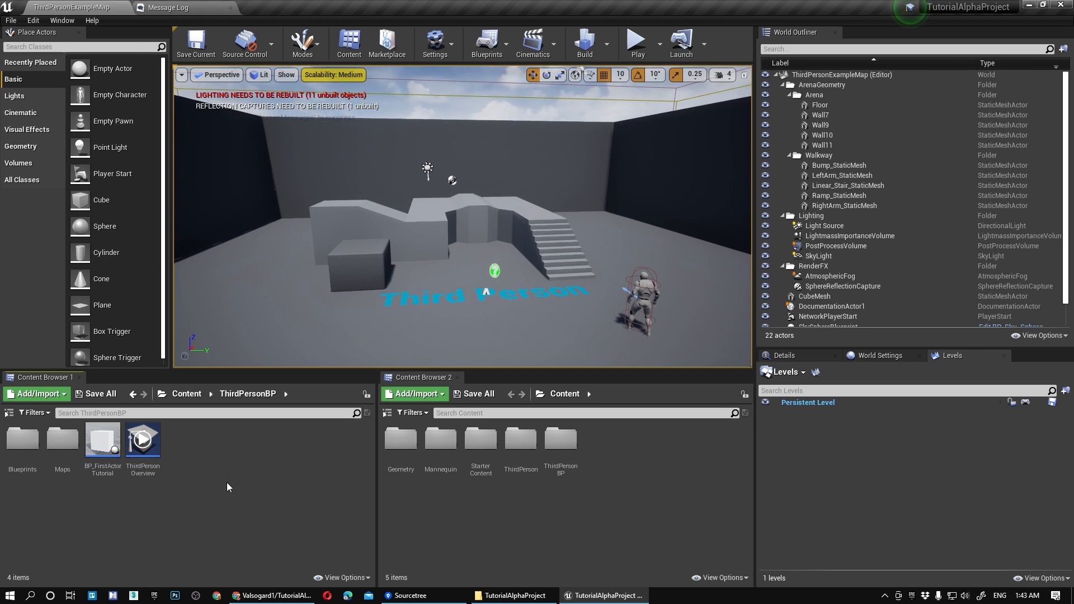
drag(325, 290, 320, 296)
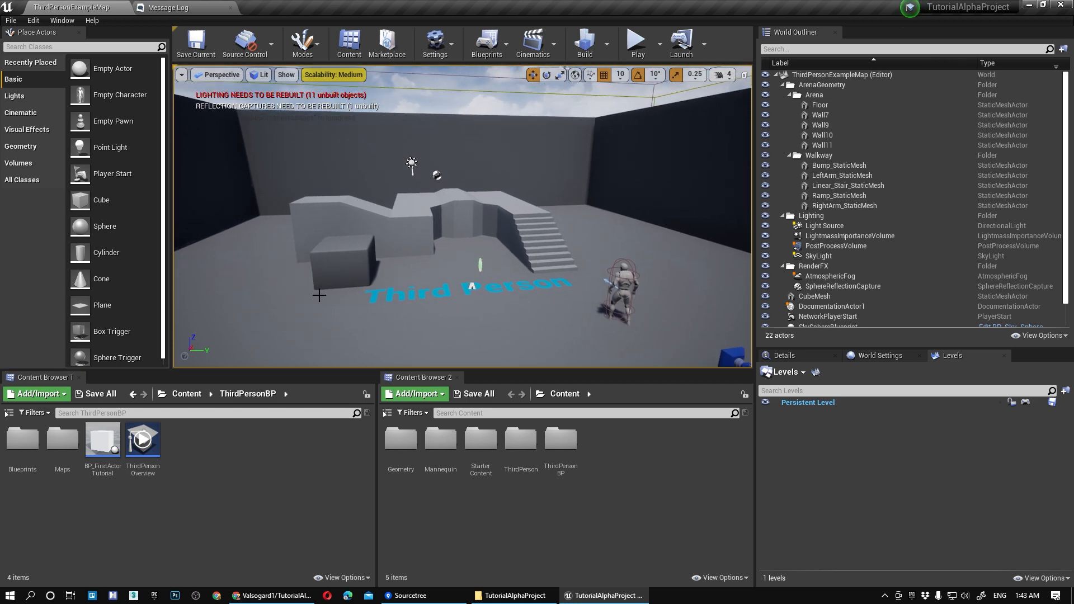
- Create a material named M_MaterialCreatedBySecondPC in the root Content folder and select it
click(186, 394)
right_click(222, 522)
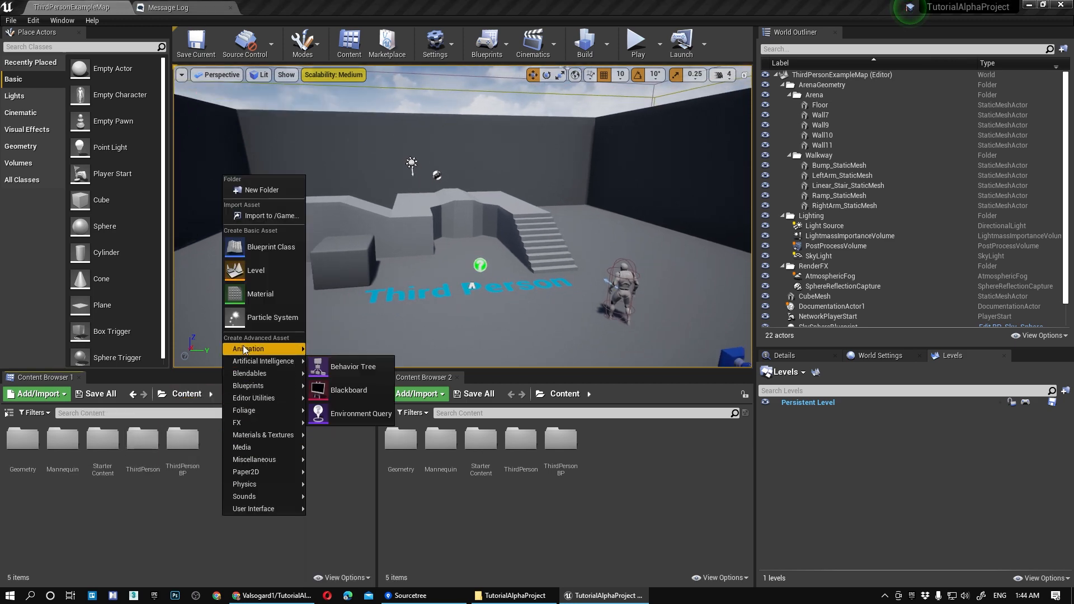
click(250, 294)
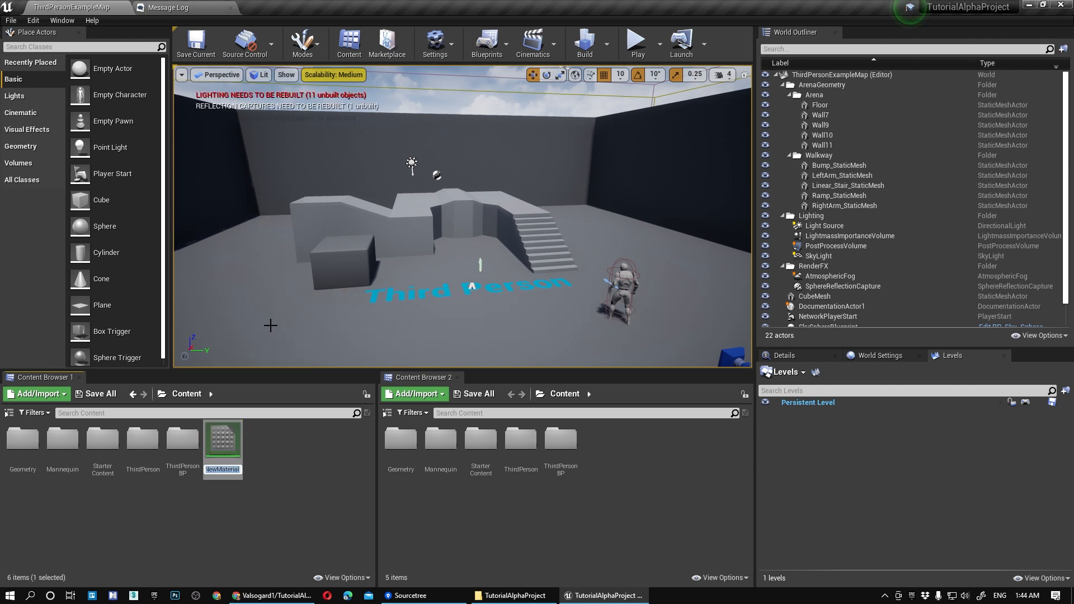
text(M)
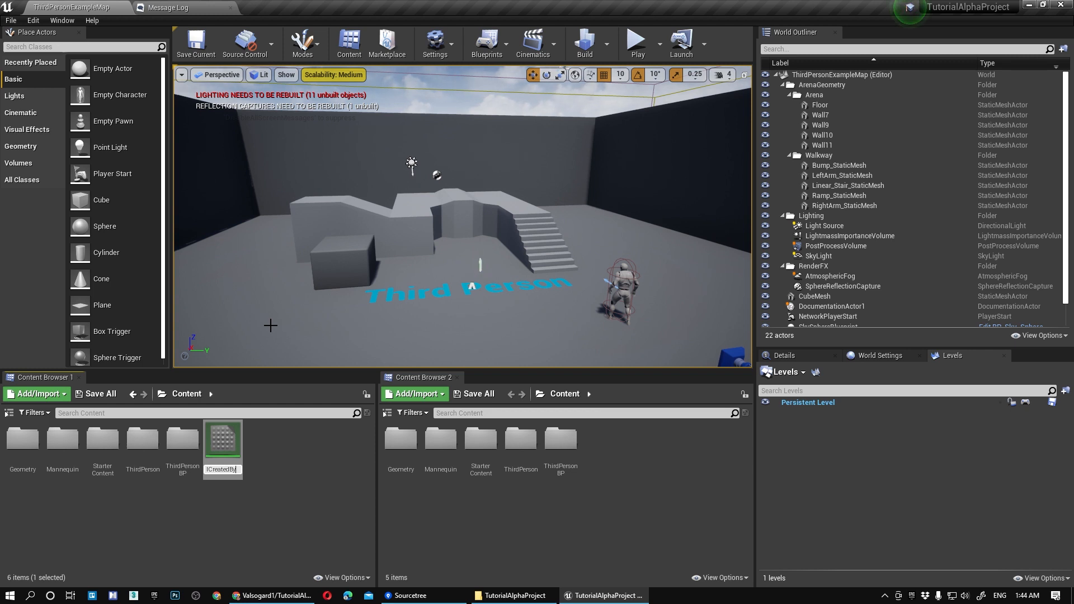
text(PC)
key(Return)
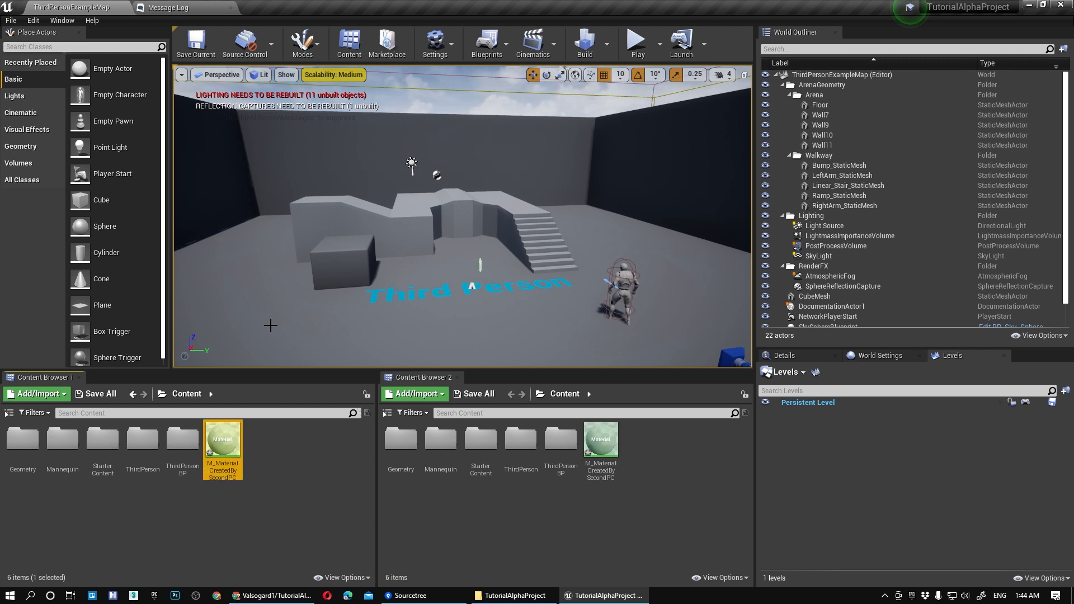
click(247, 478)
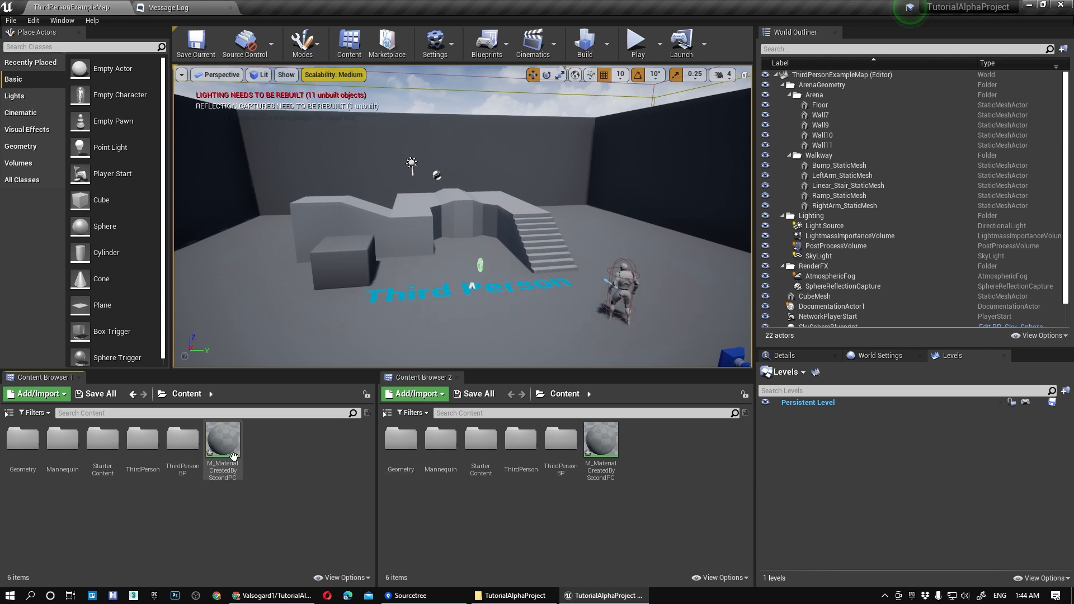
click(214, 446)
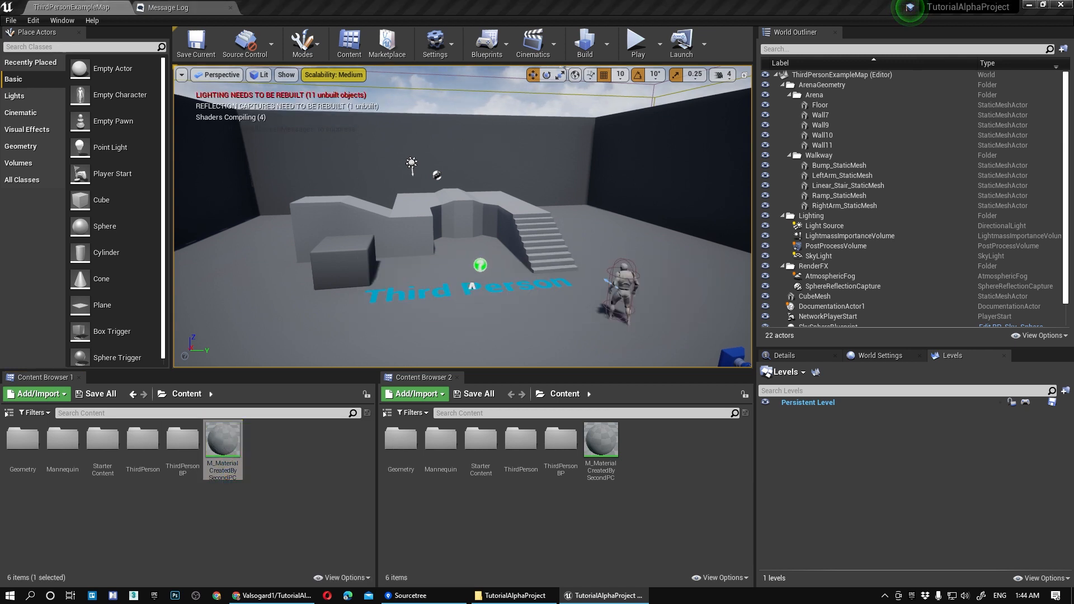
- Connect a new Constant3Vector to the Base Color of M_MaterialCreatedBySecondPC, apply the change and close the material editor
drag(17, 1, 461, 6)
click(381, 169)
key(3)
click(345, 150)
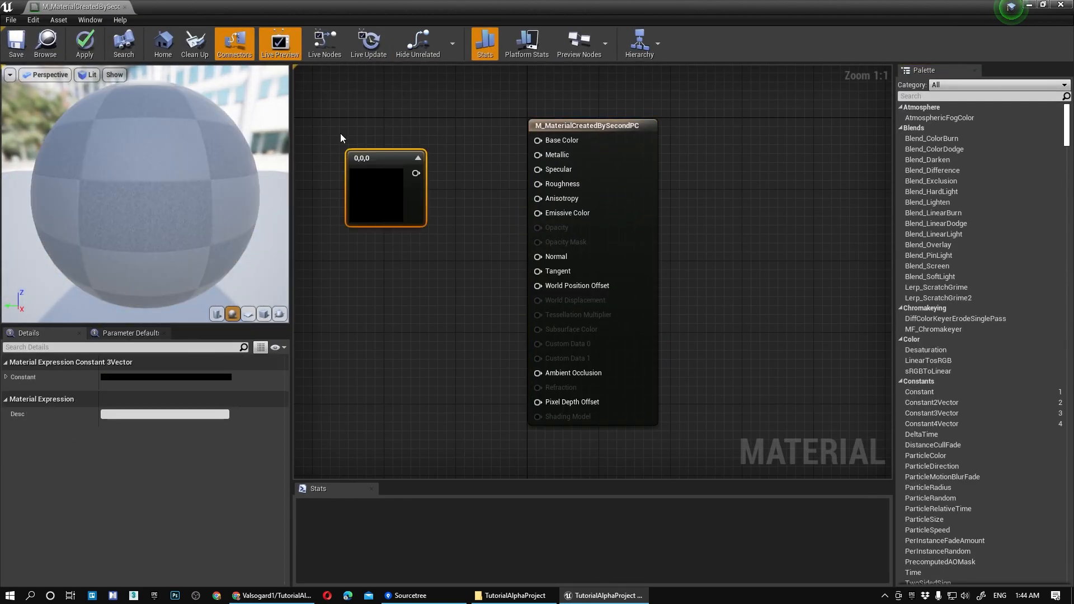
drag(475, 246, 599, 214)
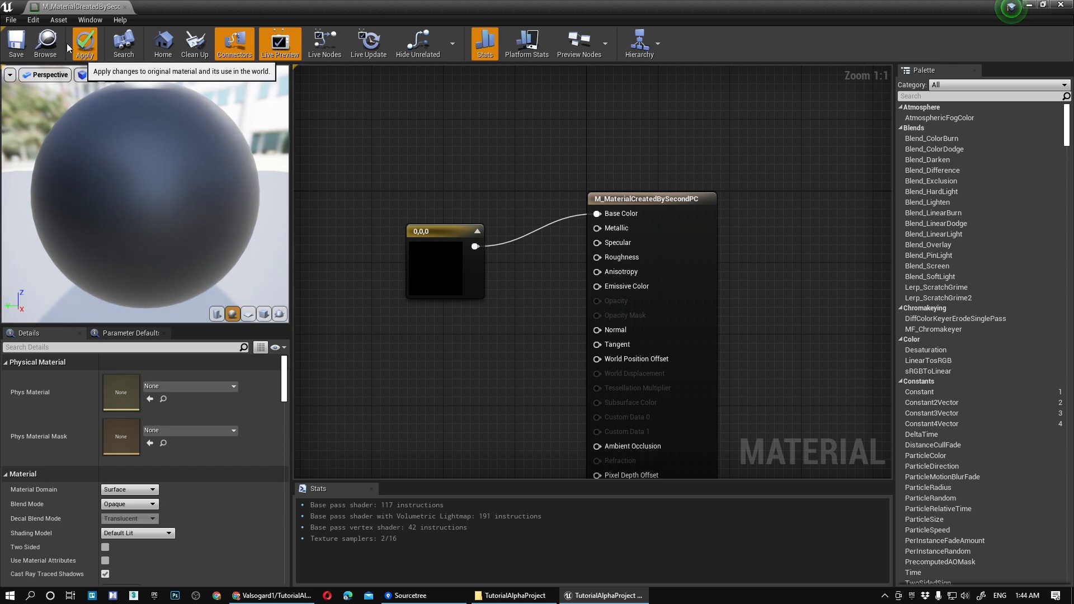
click(81, 46)
click(124, 6)
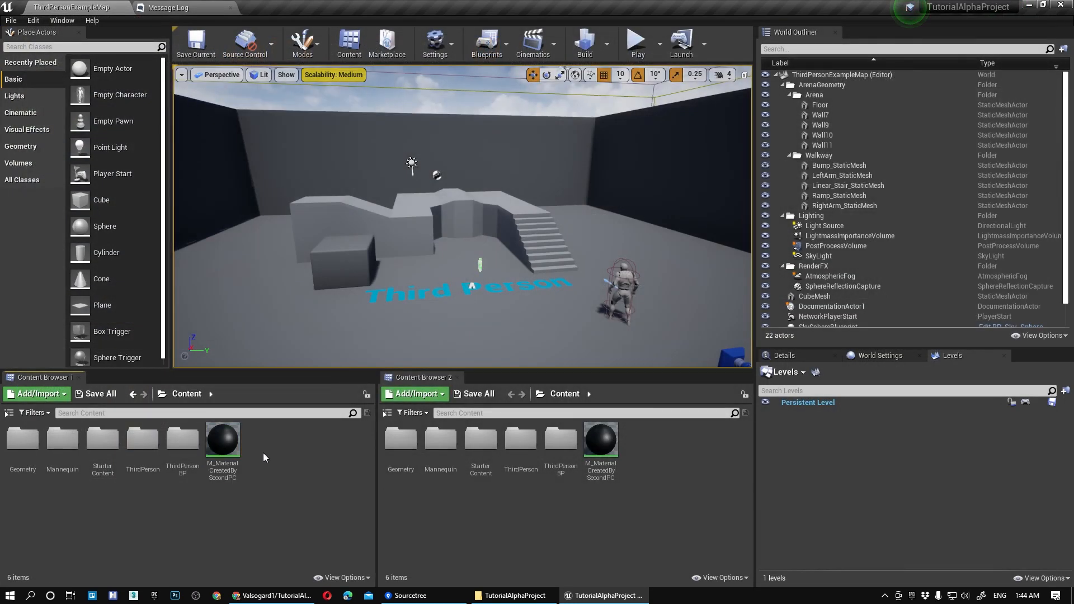
- Create an Actor Blueprint class named BP_SecondPCsActor in the root Content folder
right_click(266, 457)
click(308, 178)
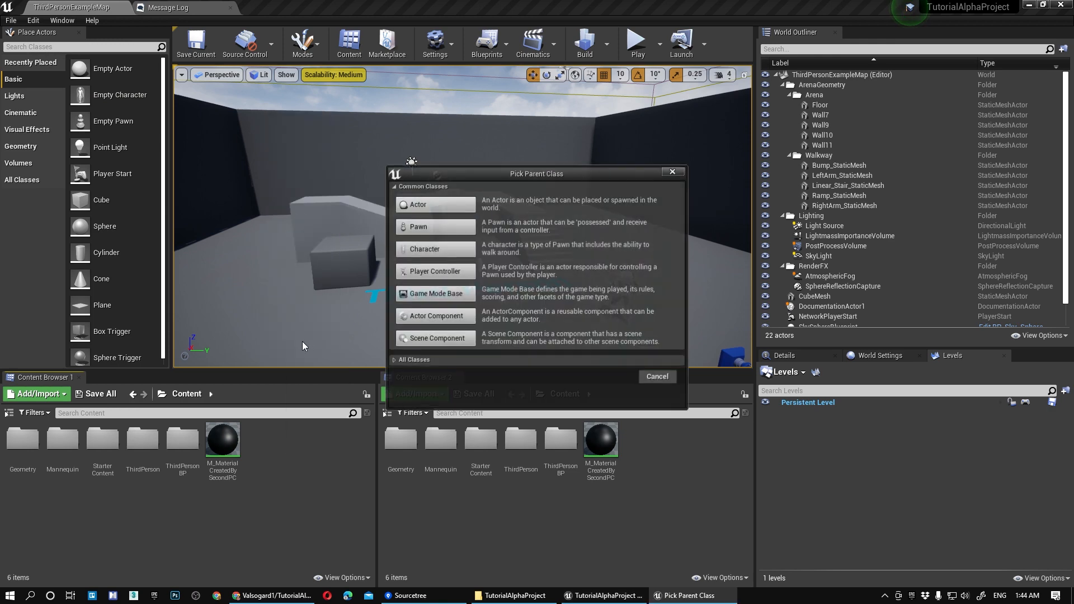
click(434, 205)
text(BP)
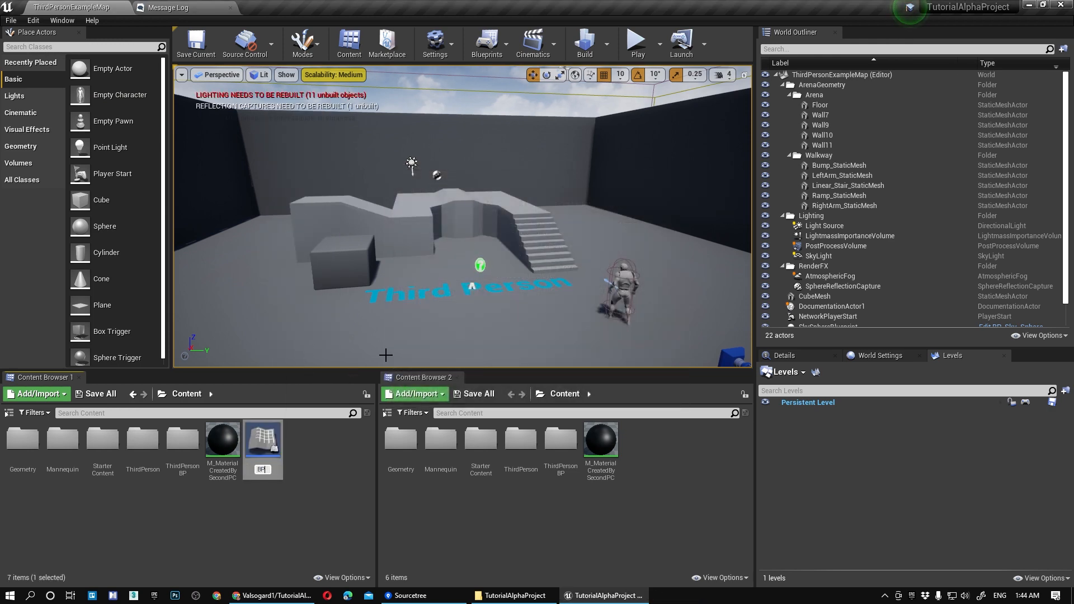
text(_SecondPC)
text(s)
text(Actor)
key(Return)
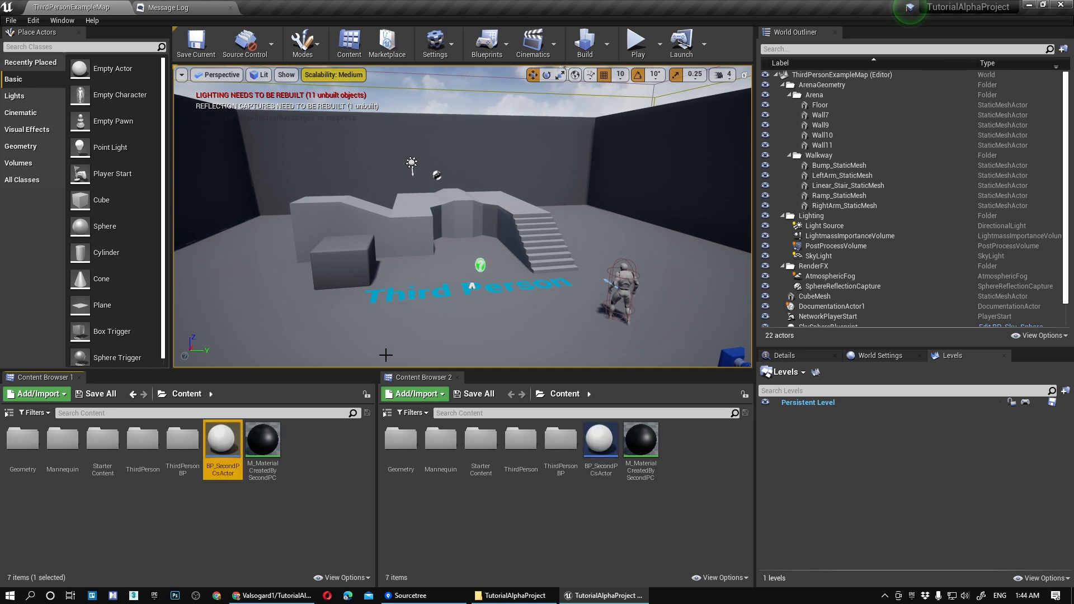
click(280, 511)
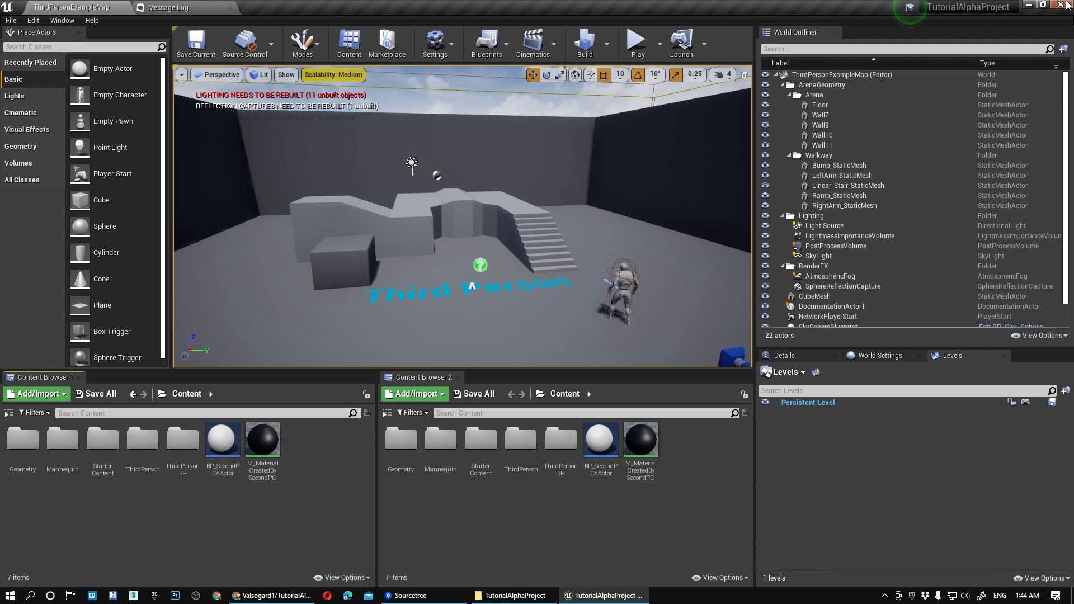
- Close Unreal Editor, refresh the desktop and close the Epic Games Launcher window
click(1060, 6)
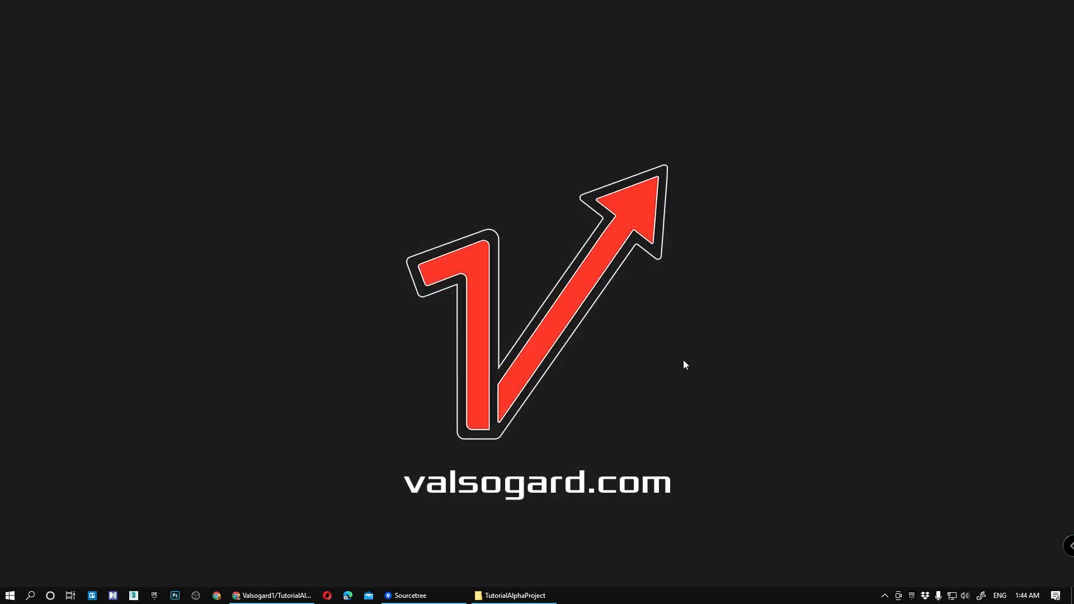
right_click(663, 358)
click(680, 392)
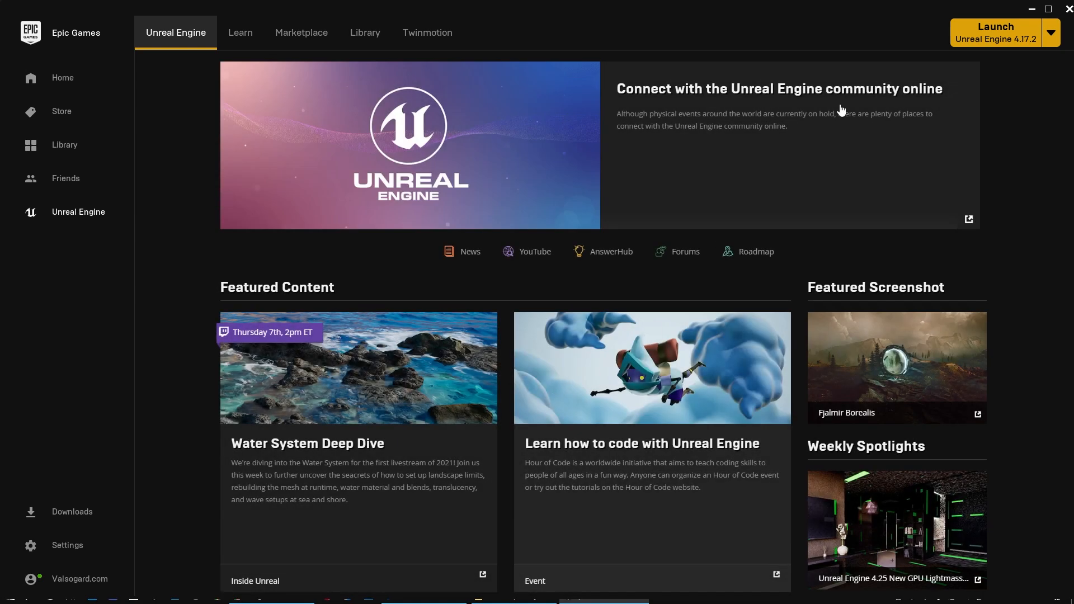
click(1068, 9)
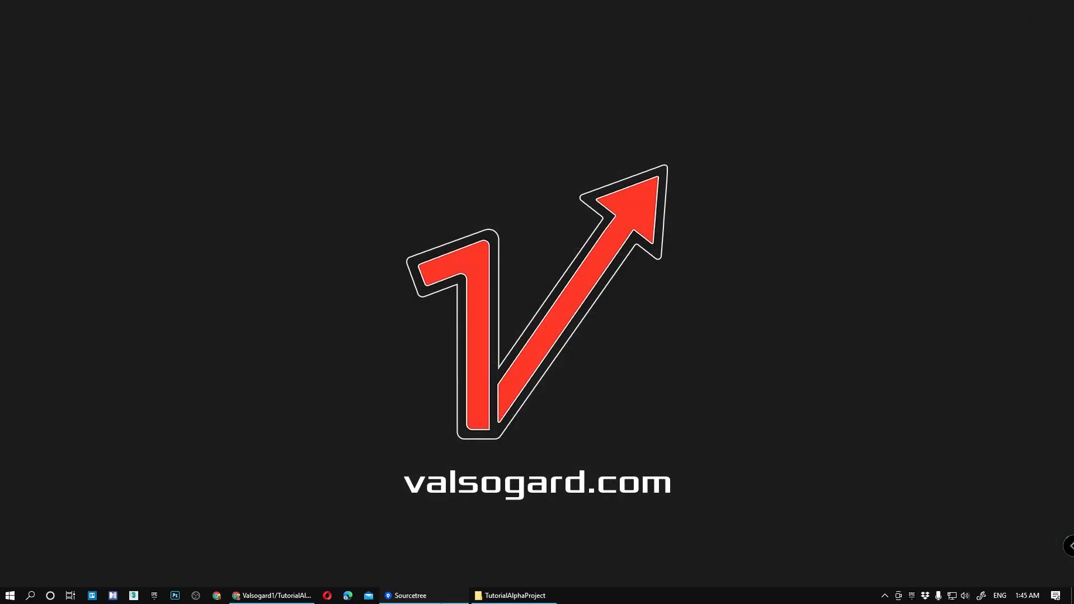
- Switch to Sourcetree and refresh the repository's file status to examine the pending changes
click(414, 596)
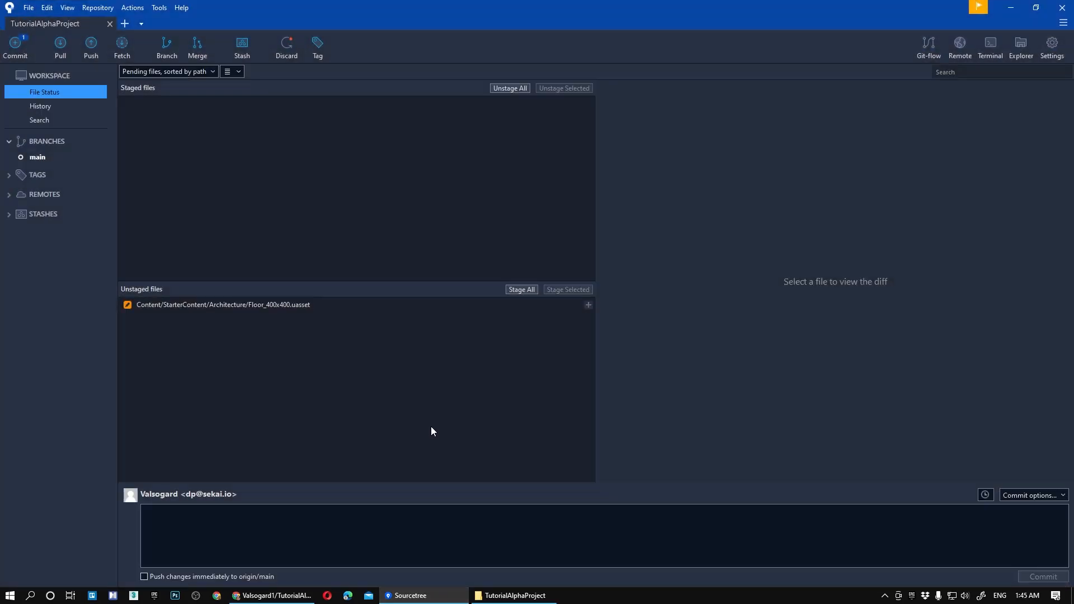
click(43, 106)
click(48, 92)
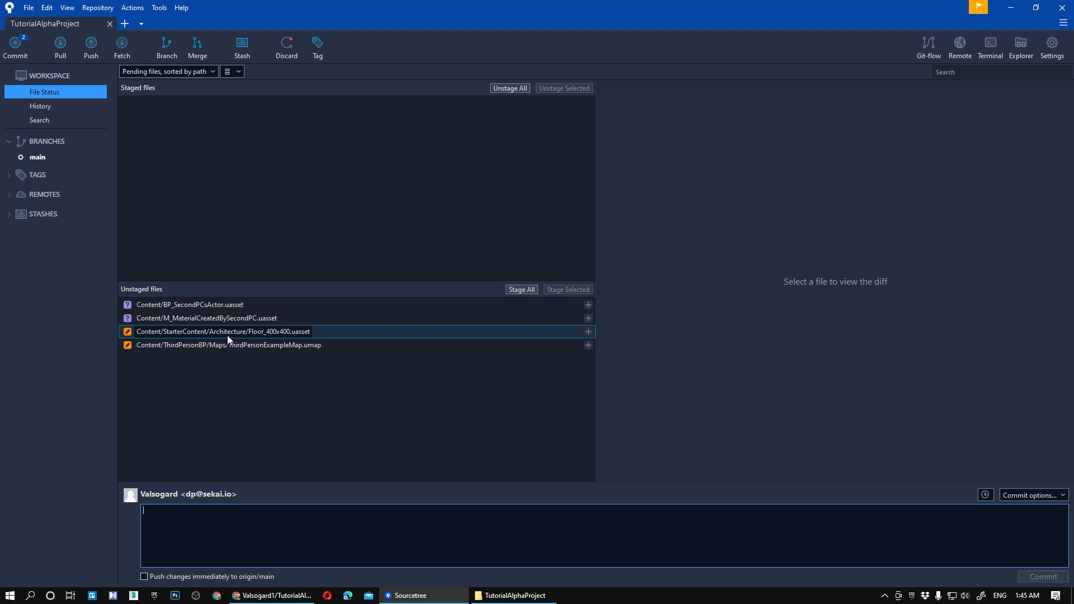
- Discard the unstaged changes to Floor_400x400.uasset and ThirdPersonExampleMap.umap
click(227, 334)
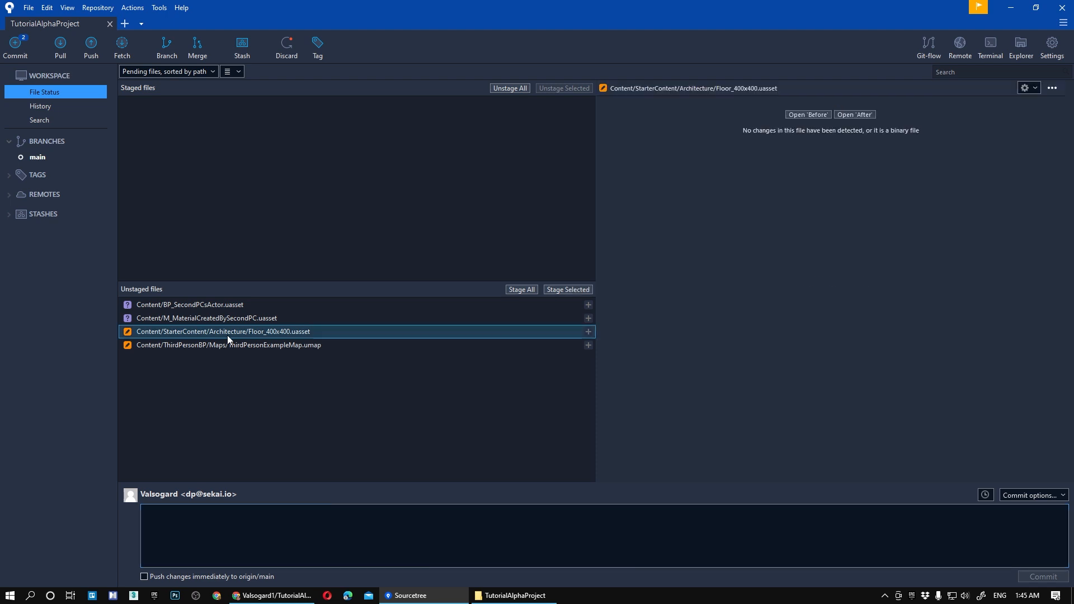
shift+click(234, 345)
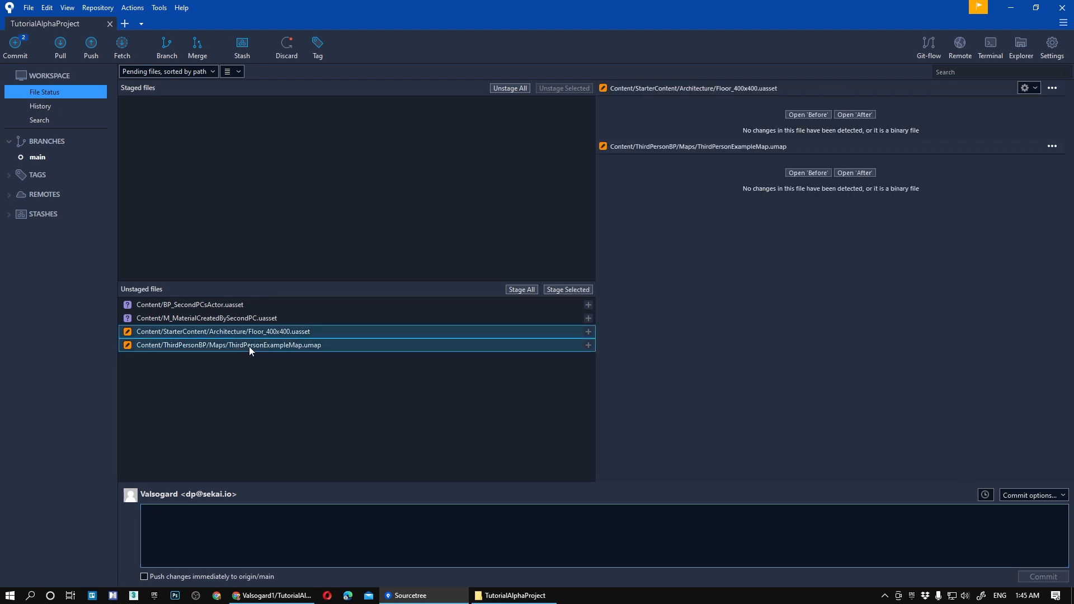
right_click(258, 332)
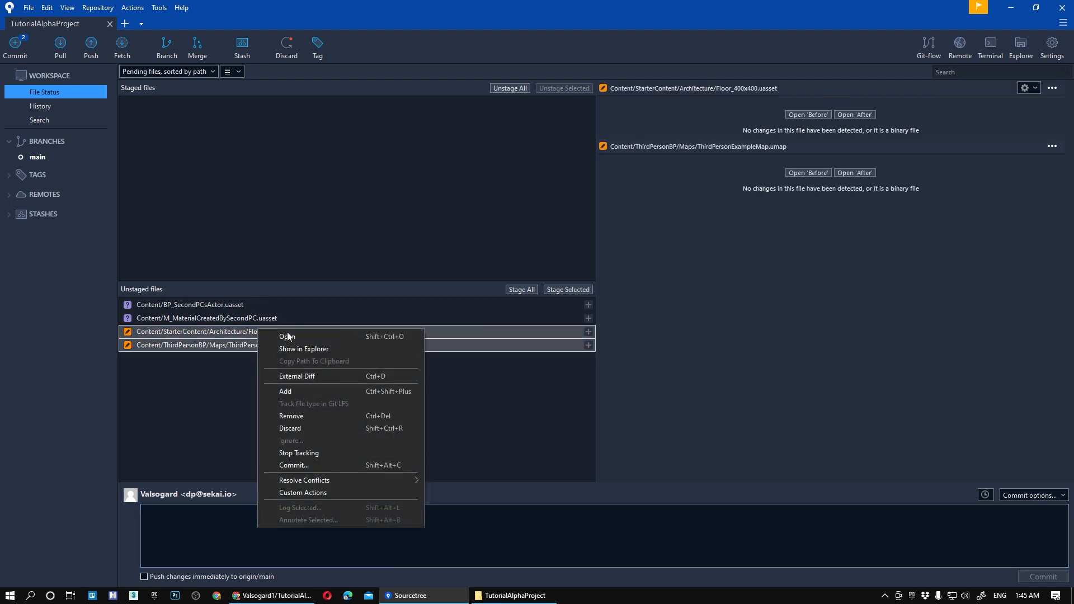
click(291, 429)
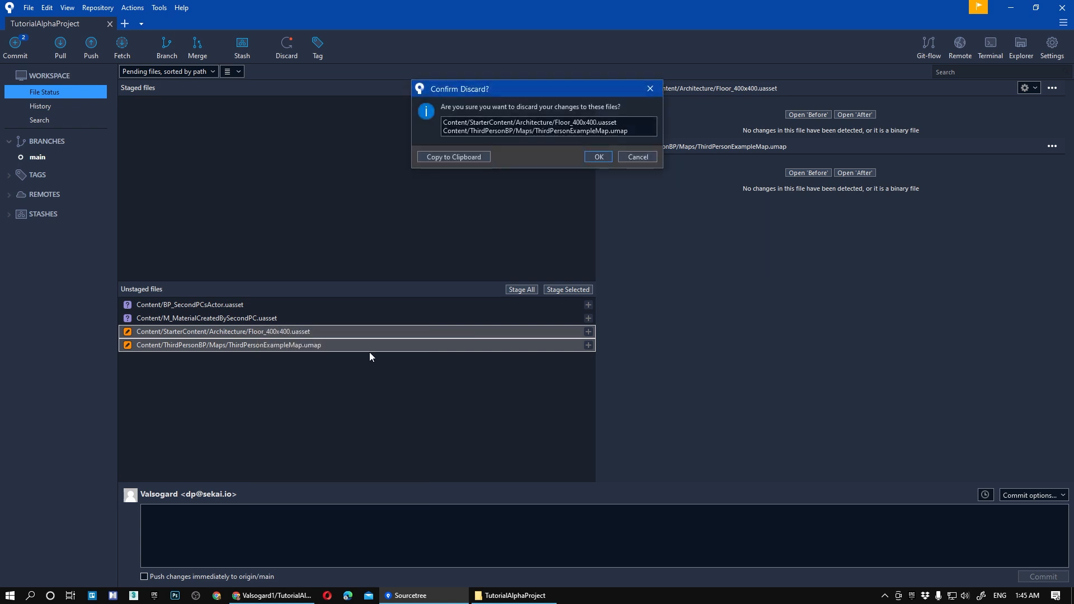
click(597, 159)
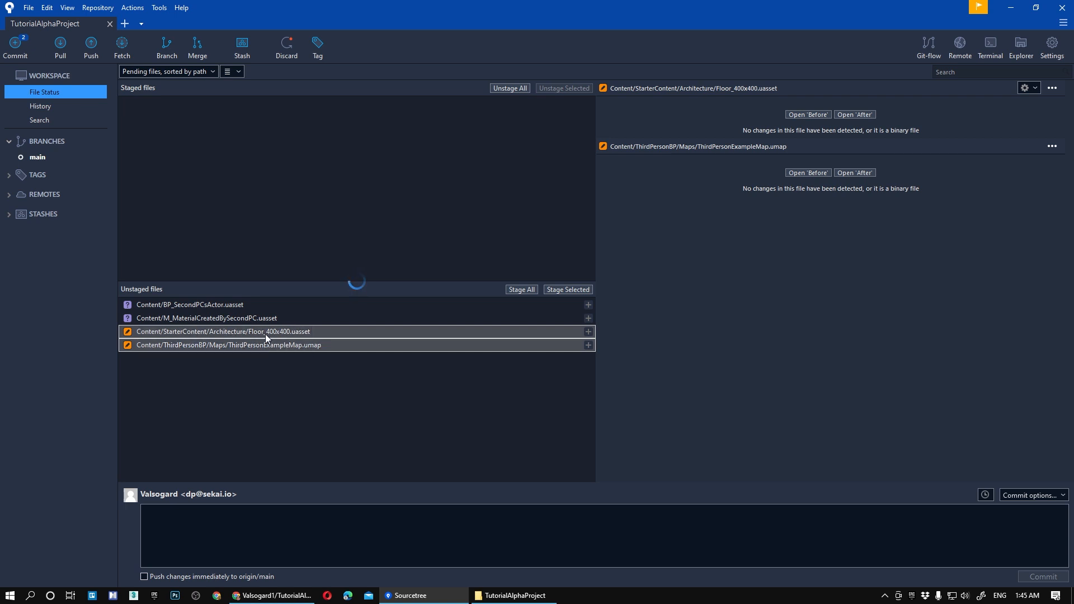
- Stage the new files BP_SecondPCsActor.uasset and M_MaterialCreatedBySecondPC.uasset
click(238, 305)
shift+click(222, 324)
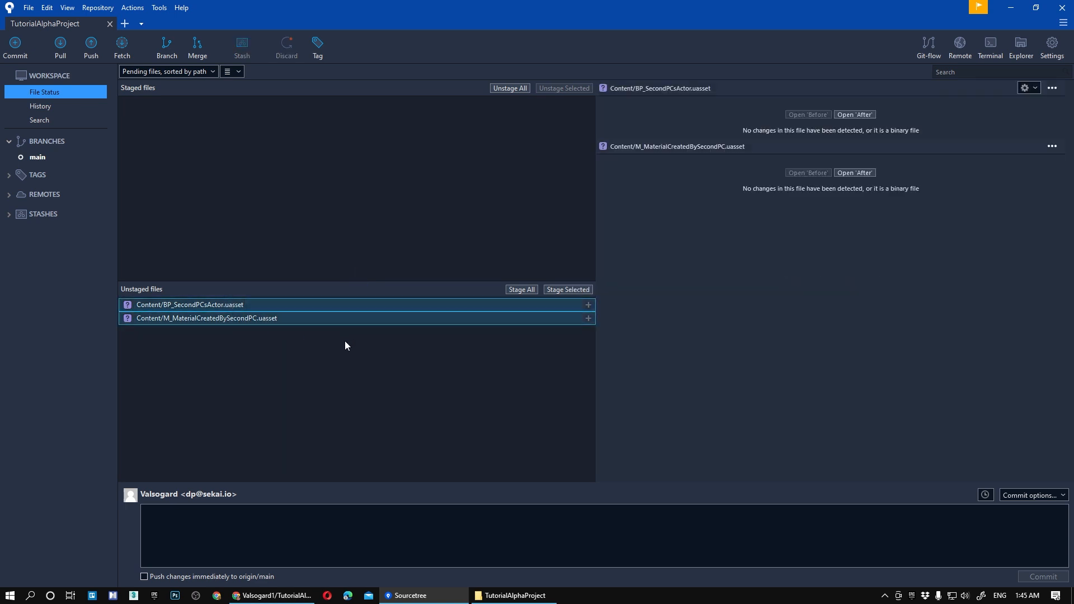
click(558, 291)
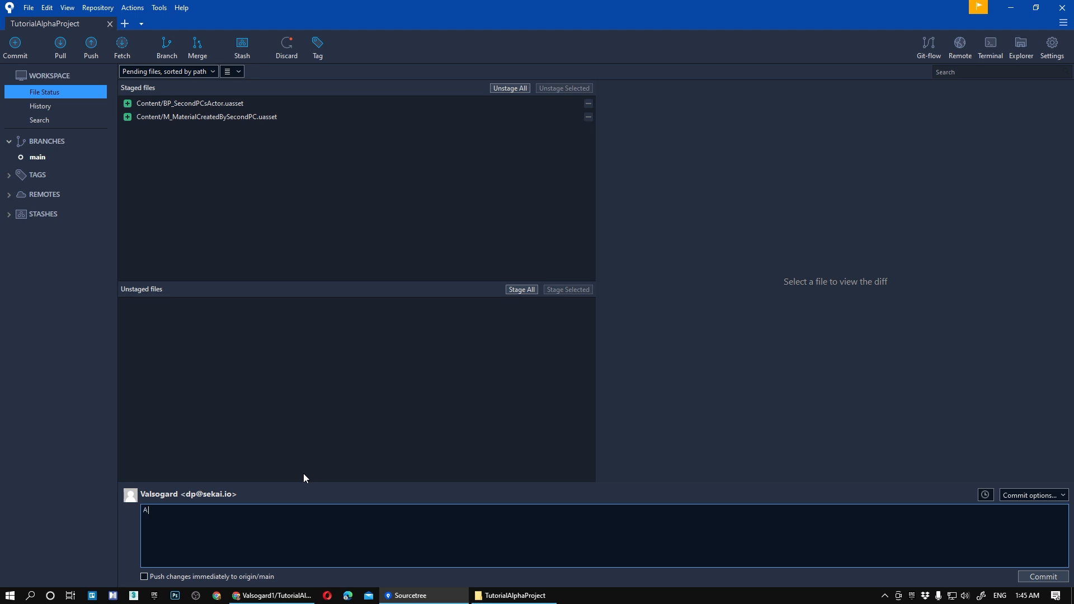
text(cond PC)
key(ctrl+a)
key(BackSpace)
- Write "Push by PC #2" as the commit message's title, followed by a blank line
text(Push by PC numb)
key(BackSpace)
key(BackSpace)
key(BackSpace)
key(BackSpace)
text(#2)
key(Return)
key(Return)
- Add the message lines "- Added BP_SecondPCsActor" and "- Added M_MaterialCreatedBySecondPC", and commit the staged files
text(- Addec)
key(BackSpace)
text(d BP_SecondPCsActors)
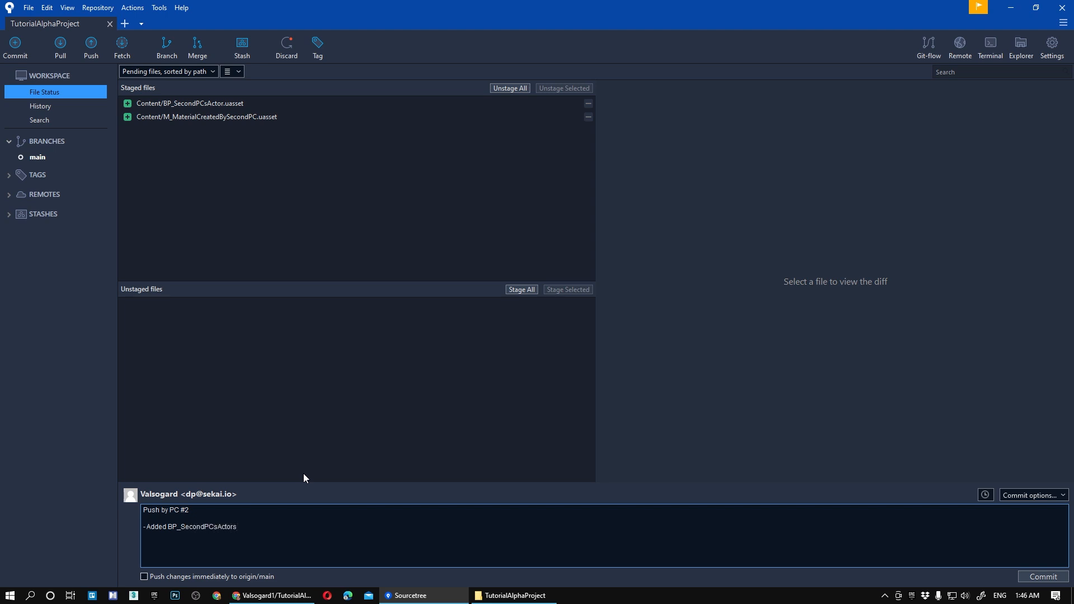
key(BackSpace)
key(Return)
text(- Added M_MaterialCreatedBySecondPC)
click(1043, 577)
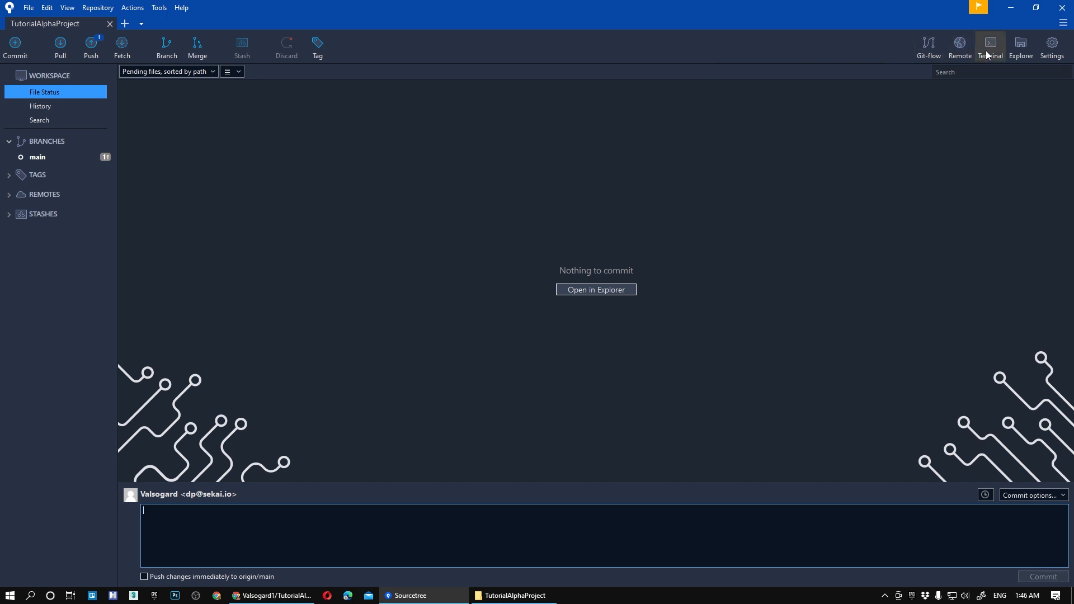
- Open a terminal for the repository and push the commit with git push
click(993, 50)
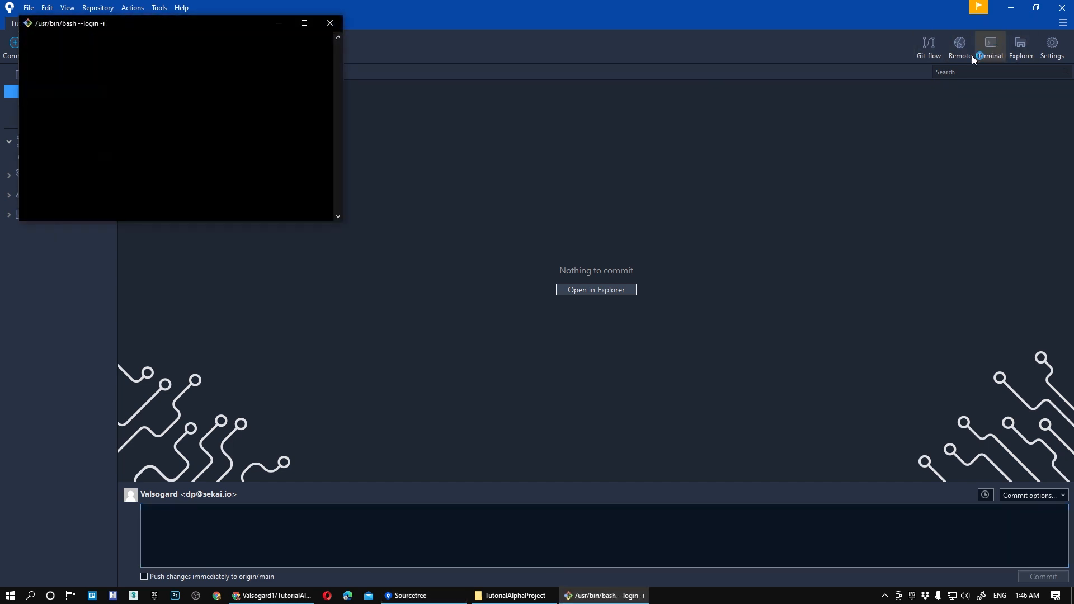
drag(219, 25, 258, 81)
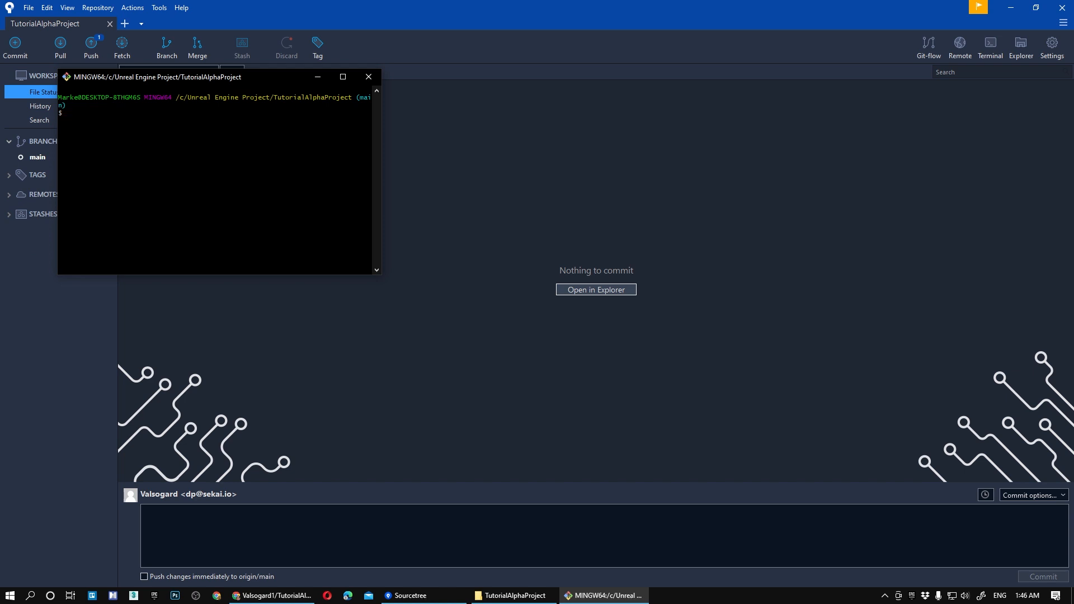
text(git push)
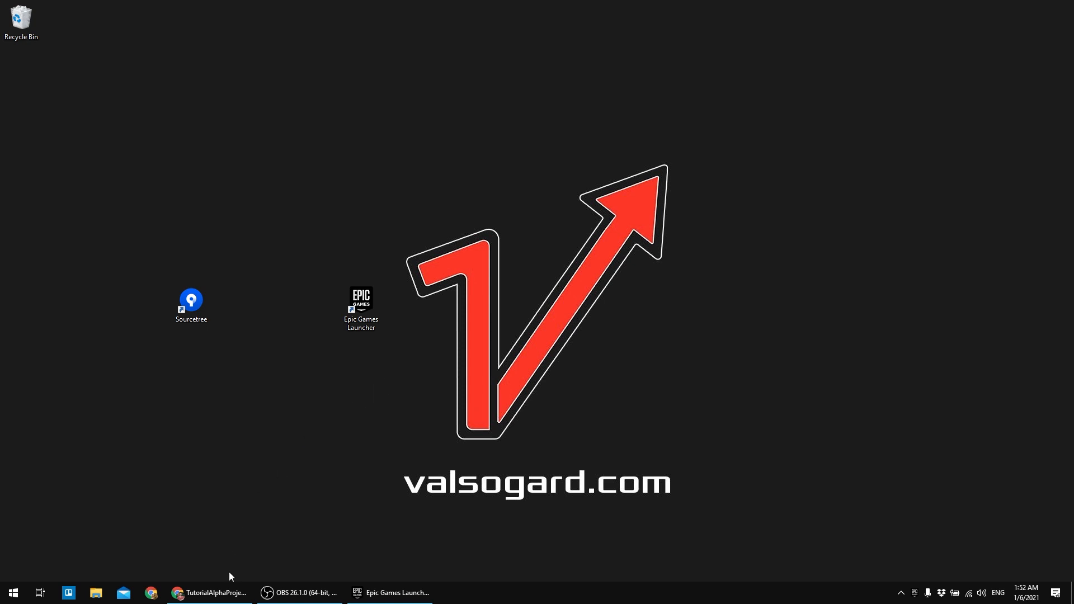
- Switch to the browser on the first computer and check the latest commit on the TutorialAlphaProject GitHub main page
click(218, 593)
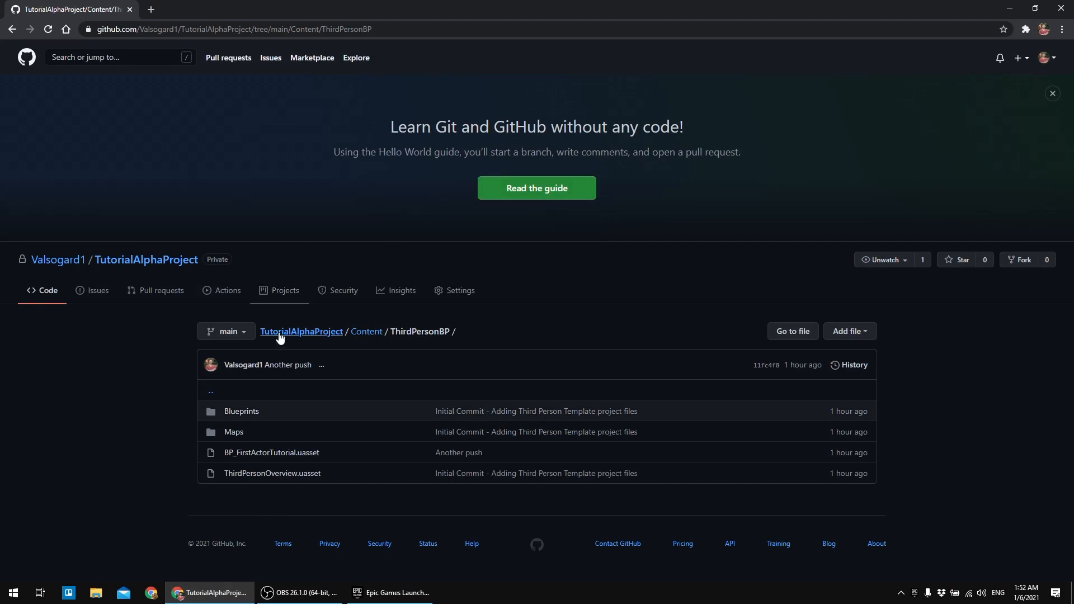
click(126, 260)
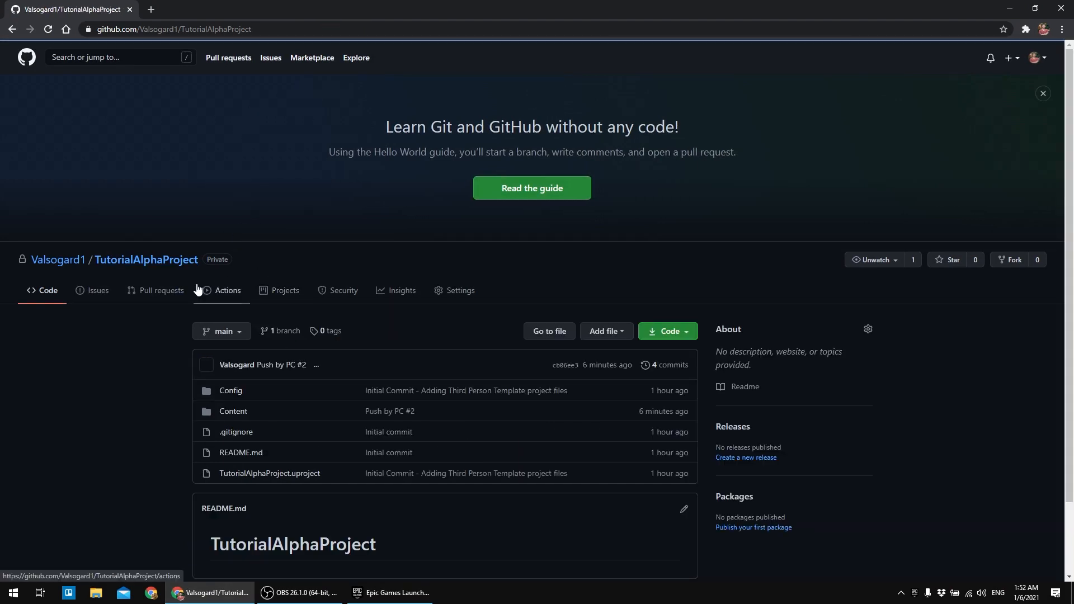
scroll(202, 256, down, 2)
scroll(202, 255, up, 2)
scroll(220, 225, down, 1)
scroll(220, 225, up, 1)
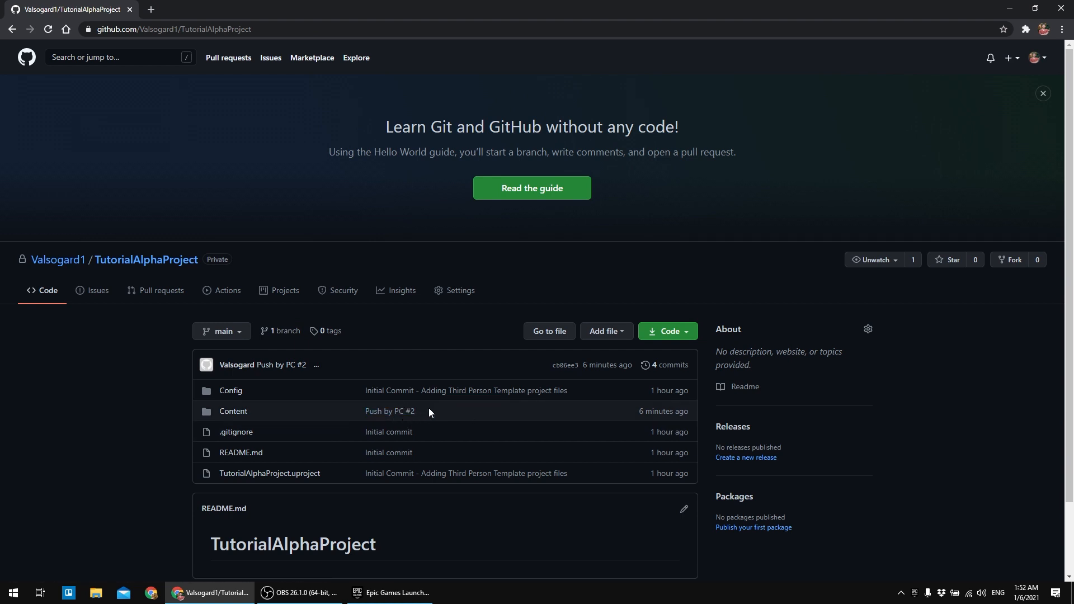
mouse_move(384, 418)
scroll(463, 410, down, 1)
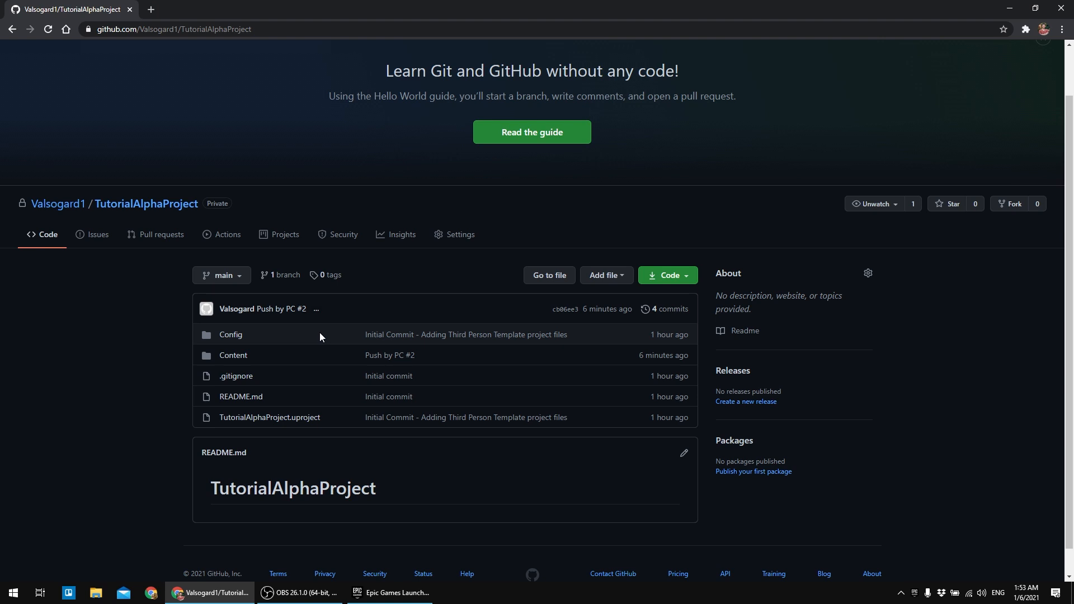
- Minimize the browser, launch Sourcetree and run git fetch in the repository's terminal, closing the terminal when done
click(241, 592)
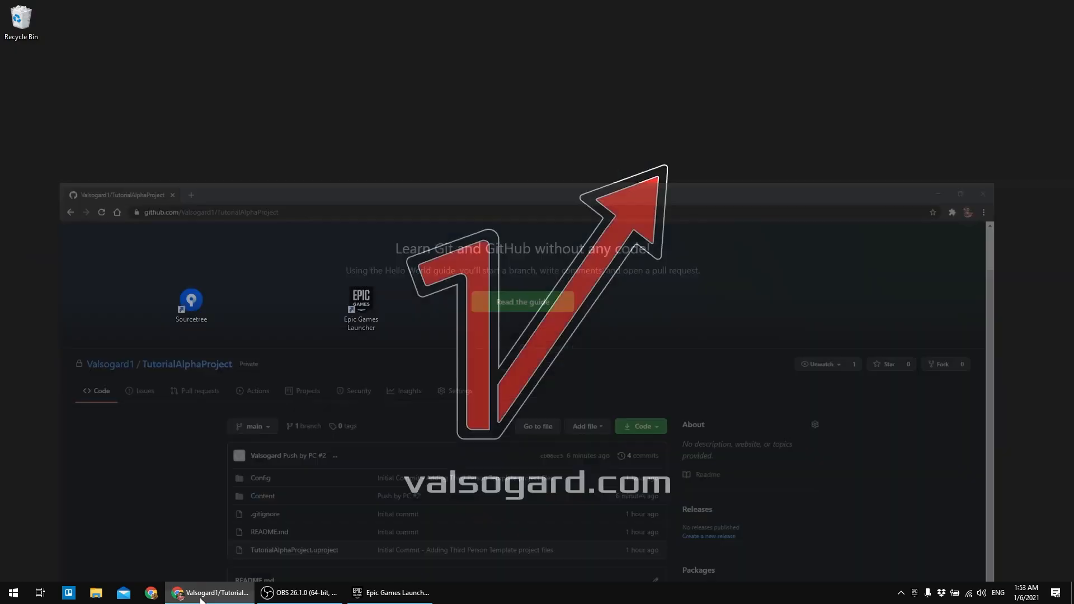
double_click(191, 302)
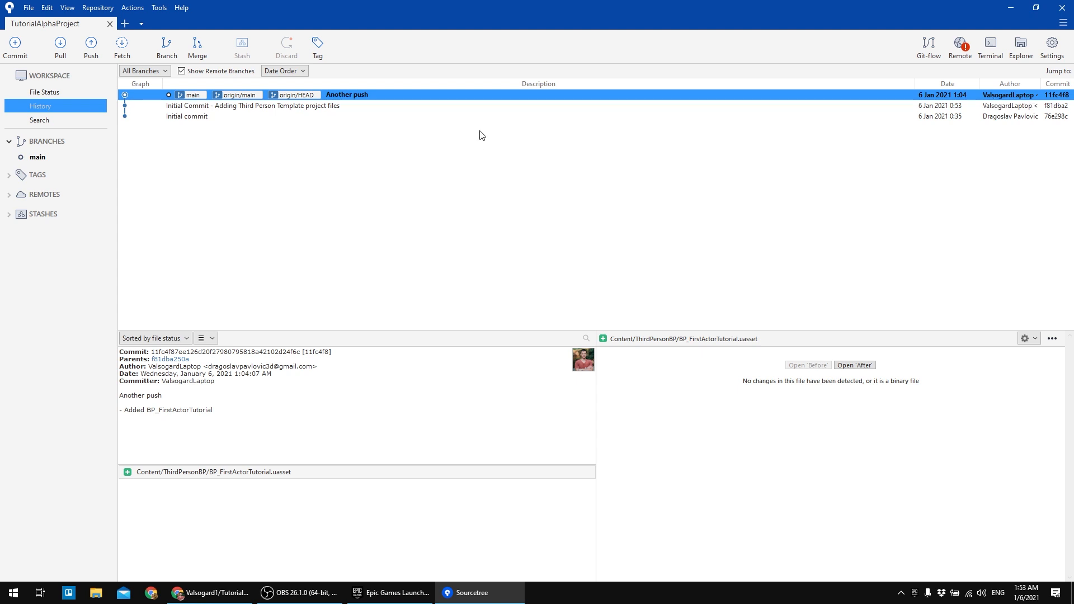
click(991, 47)
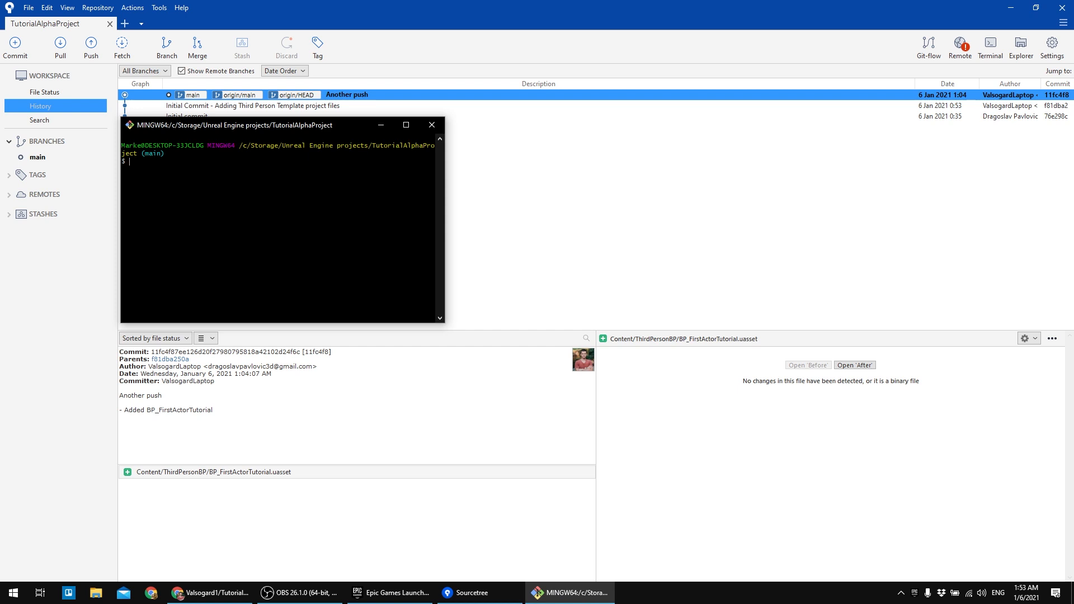
text(git fetch)
key(Return)
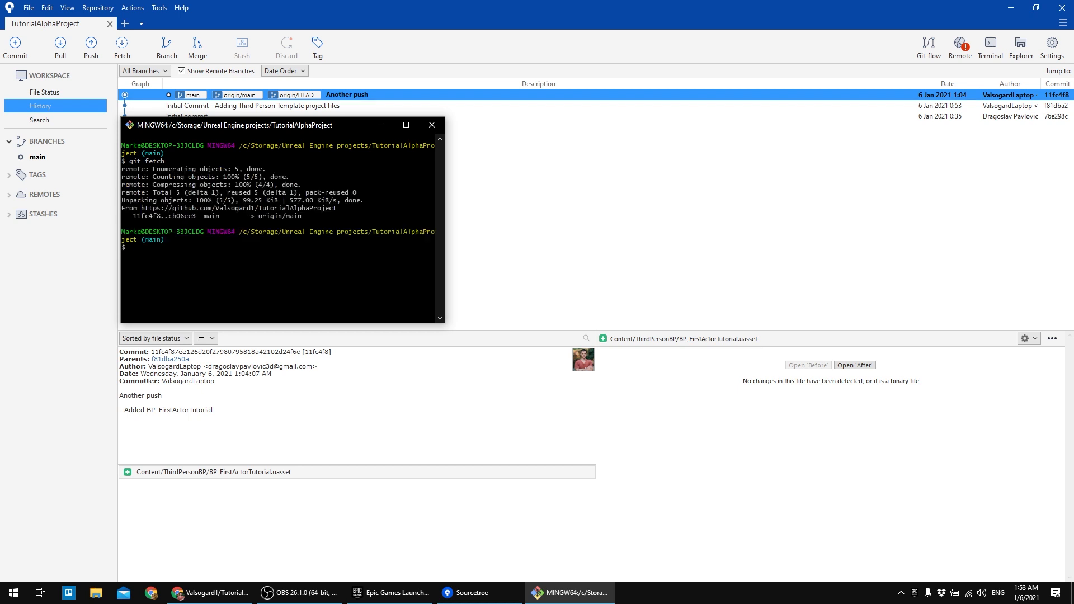
click(432, 124)
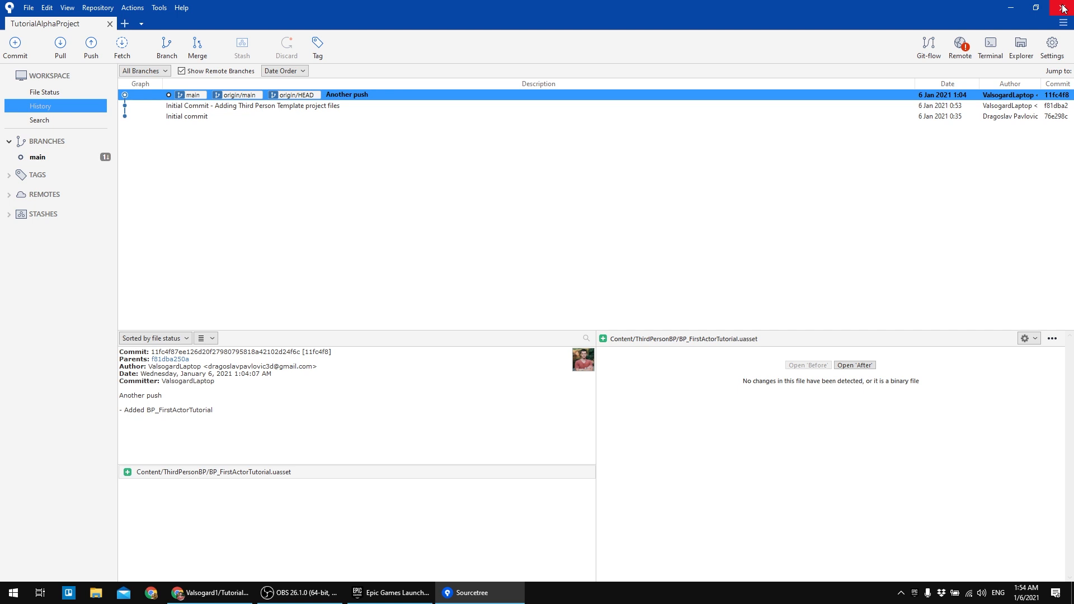
- Restart Sourcetree to refresh the repository's commit history
click(1063, 8)
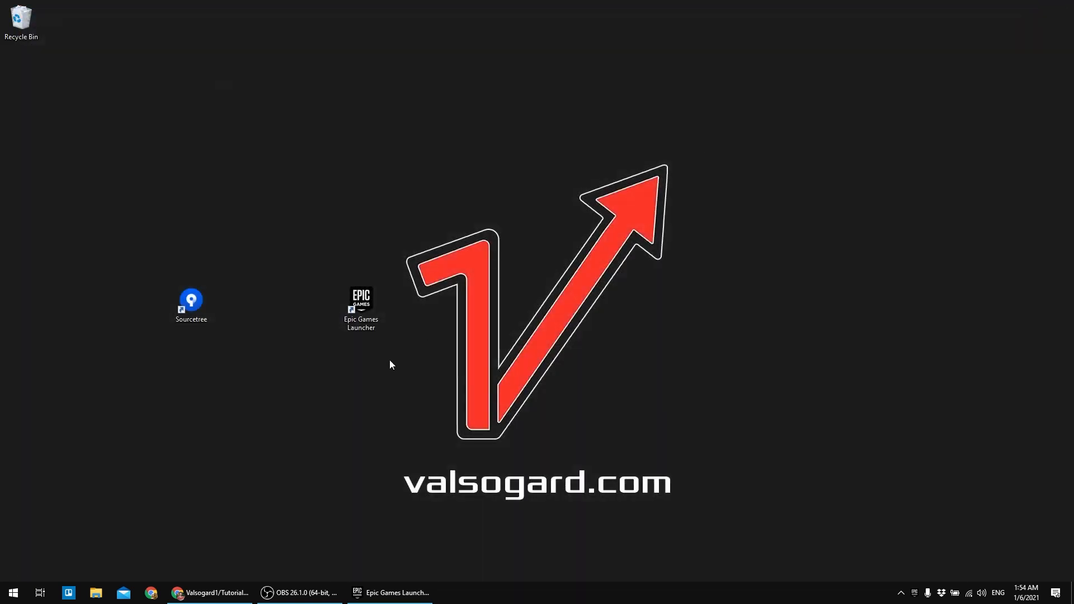
double_click(191, 302)
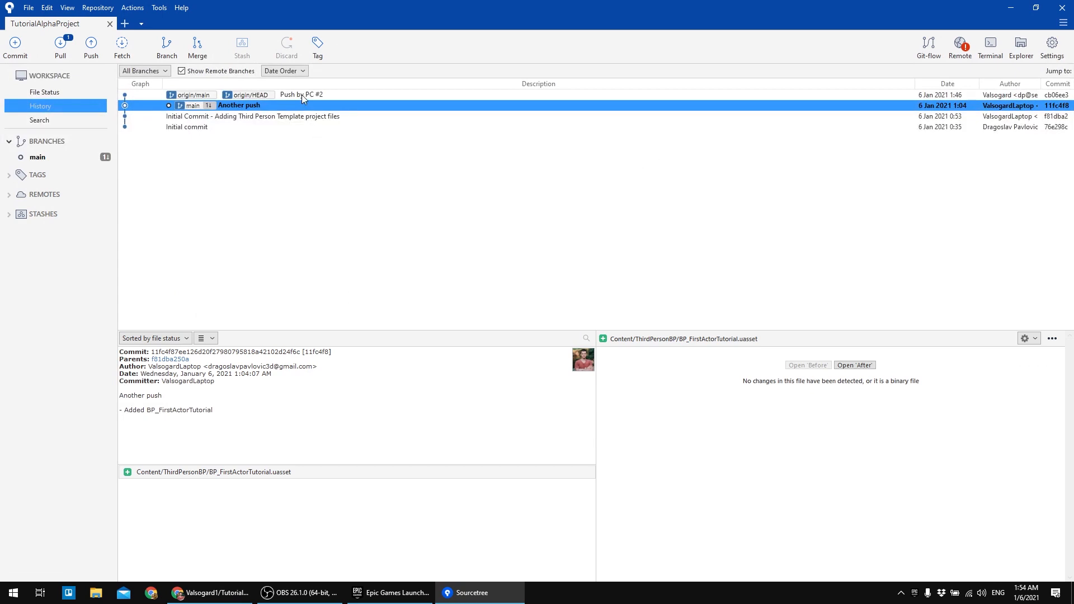
- Compare the details of the "Push by PC #2" and "Another push" commits in the history
click(302, 95)
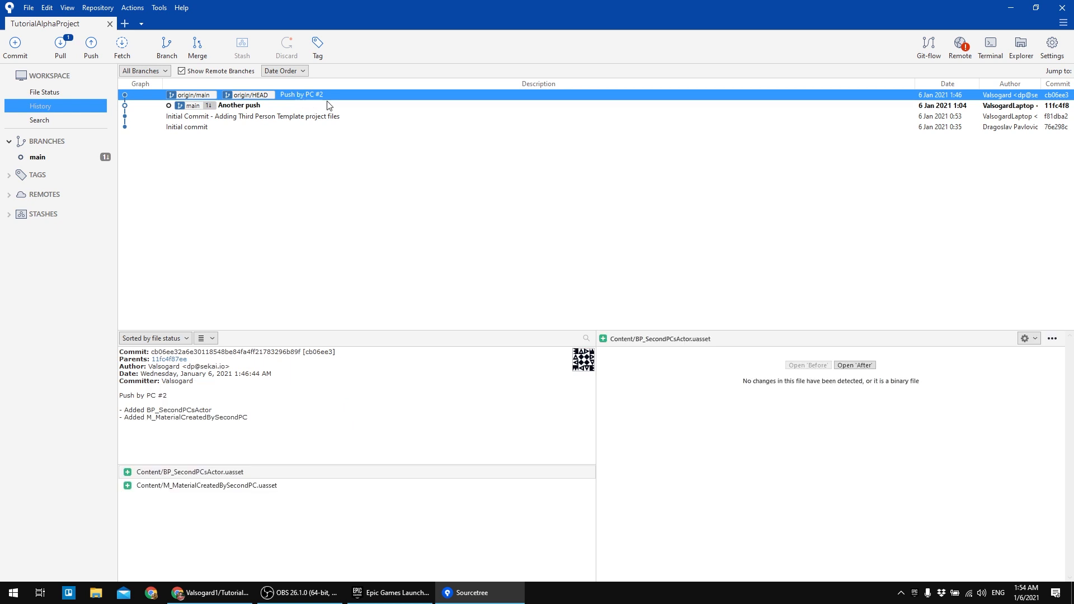
click(257, 107)
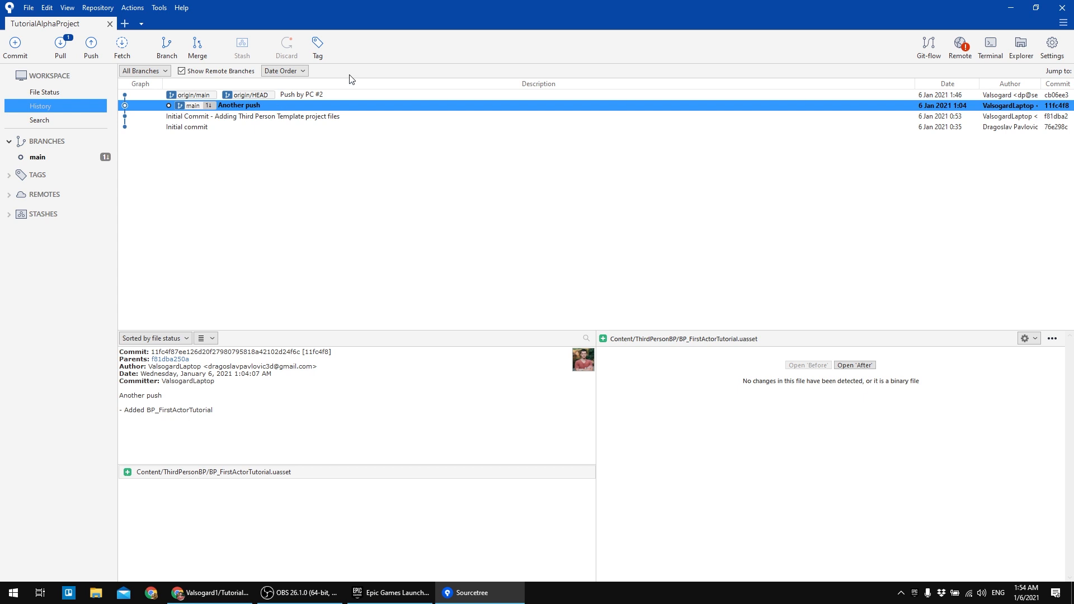
click(317, 94)
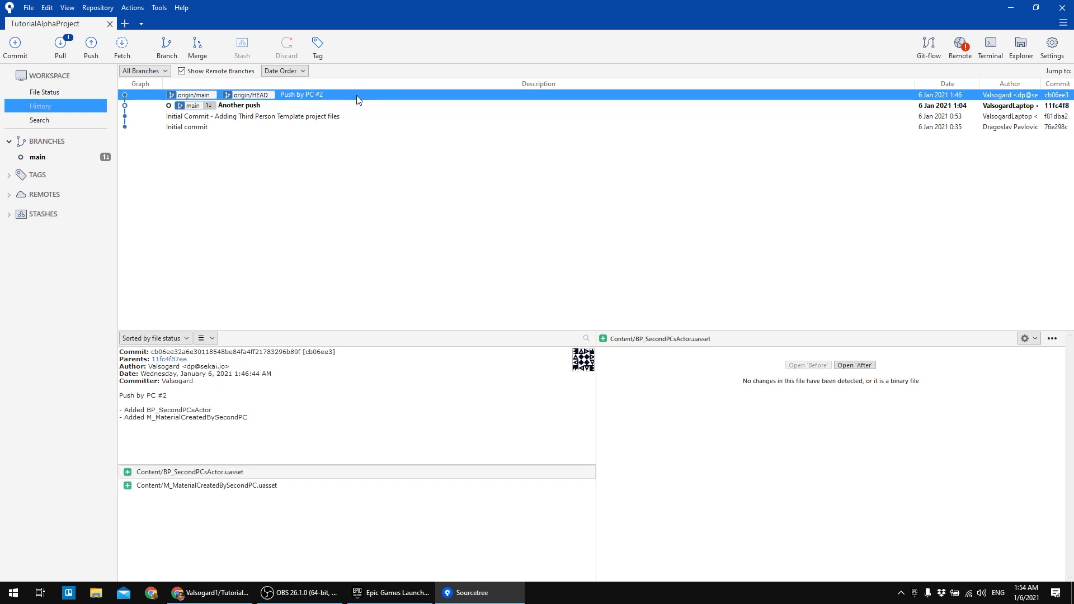
- Open the repository's terminal, bring in the remote commit with git pull, and close the terminal
click(992, 49)
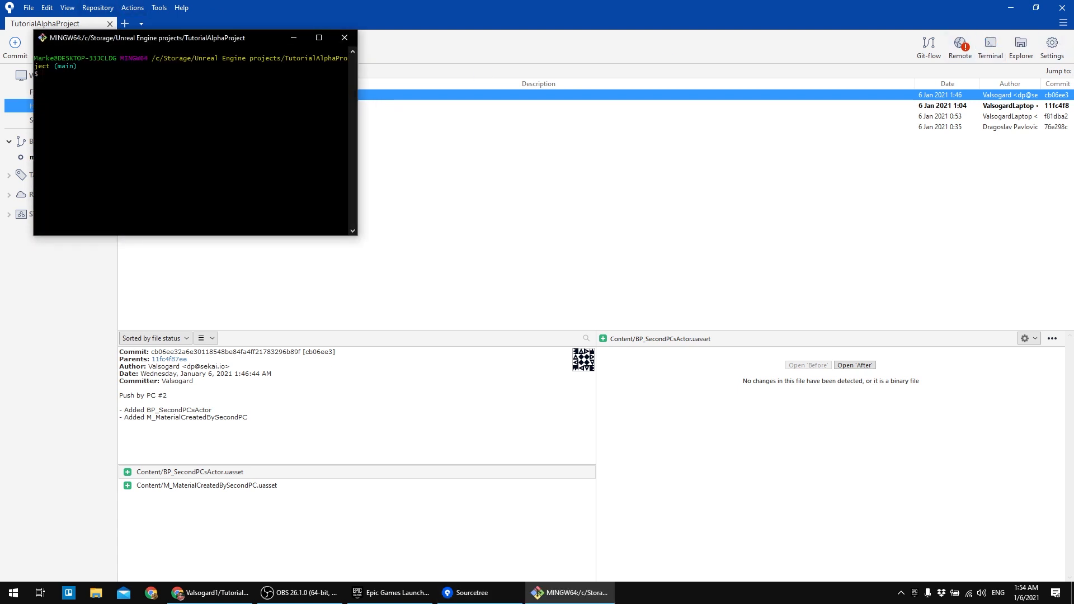
text(git pull)
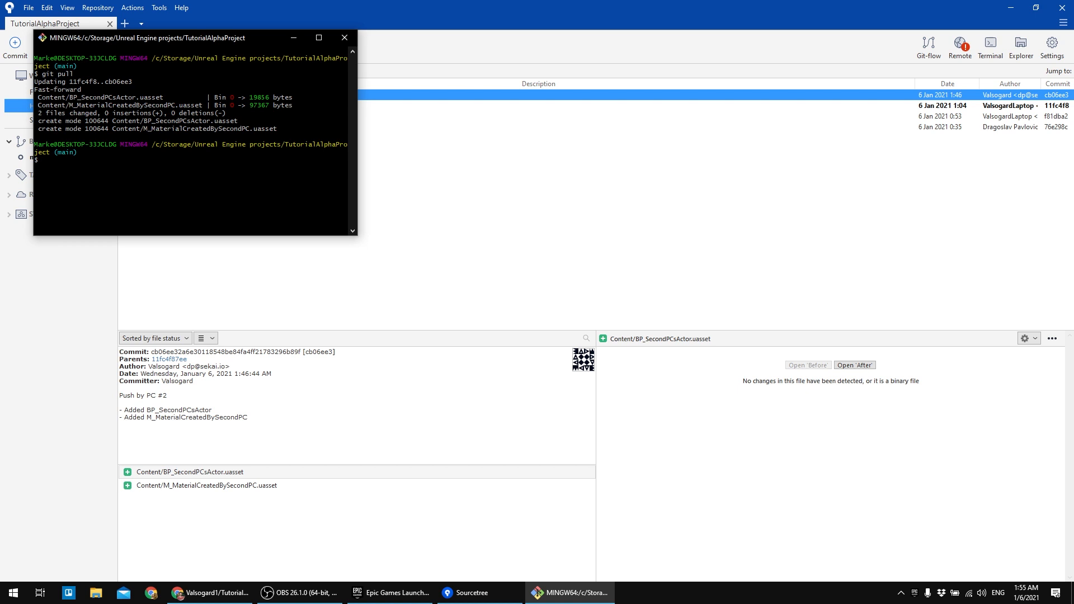
click(346, 39)
- Run git fetch and git status in a new repository terminal to check the branch against the remote, closing it when done
click(990, 45)
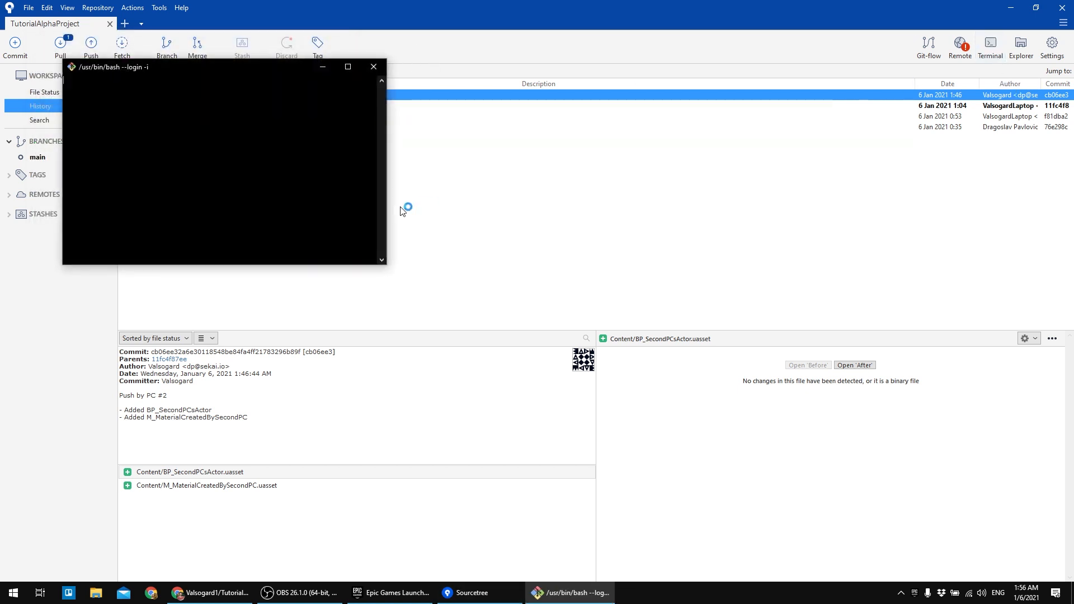
text(git f)
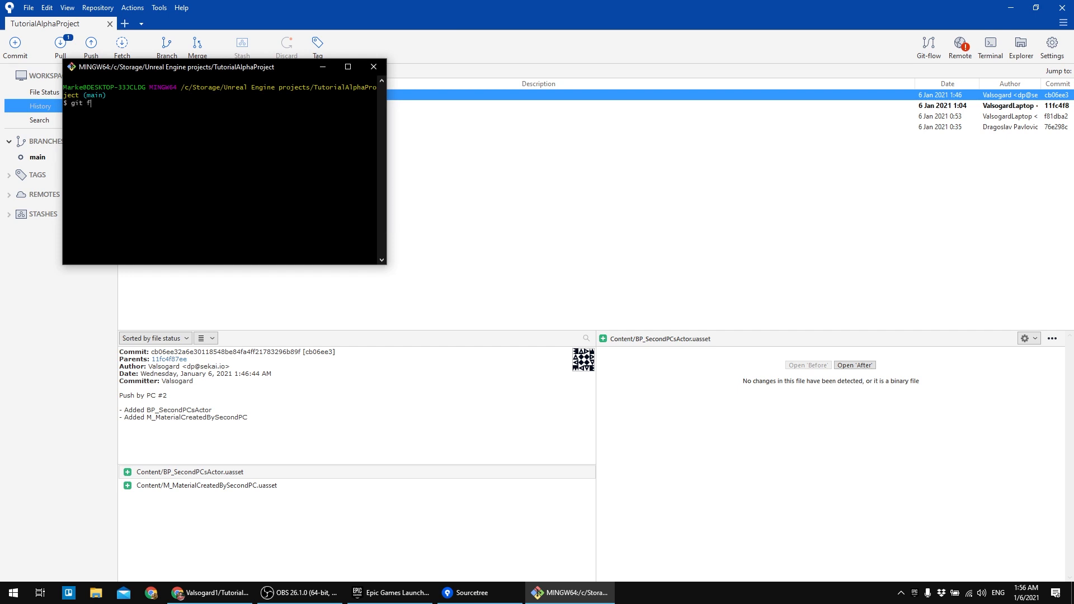
text(etch)
key(Return)
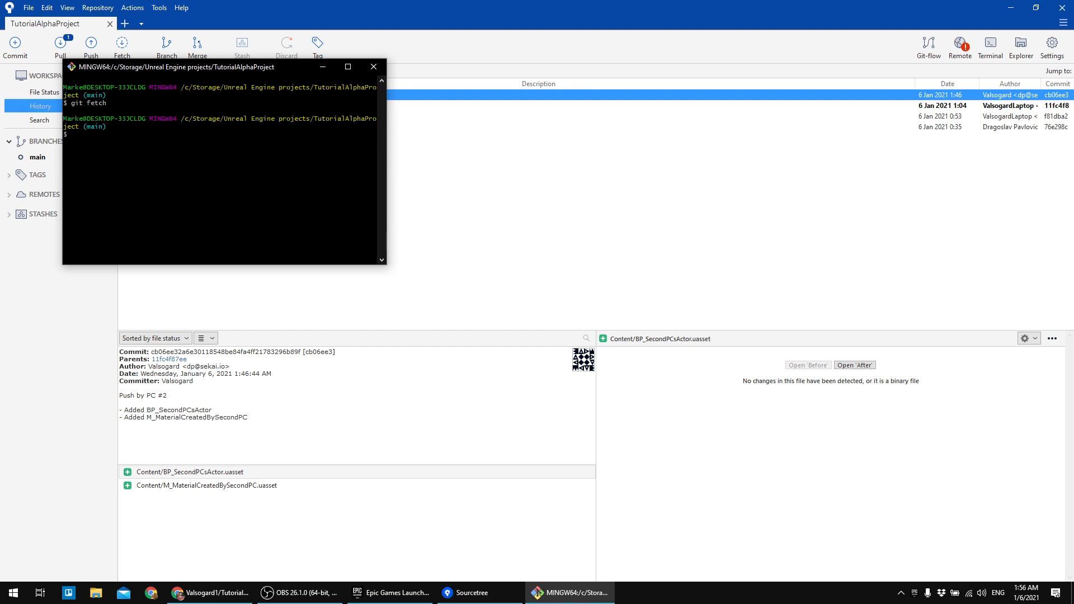
text(git status)
key(Return)
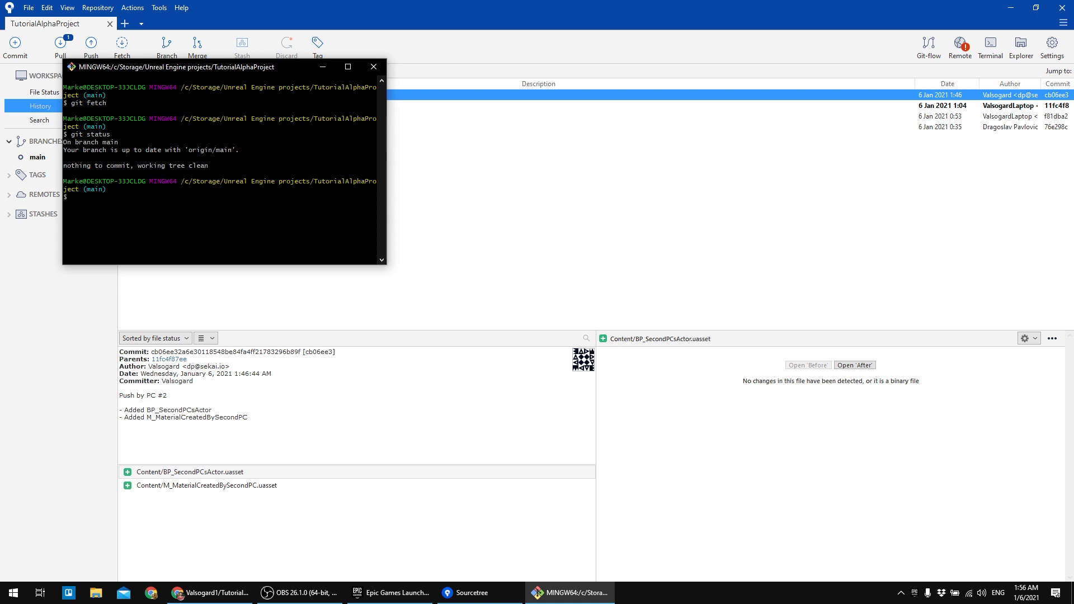
click(370, 67)
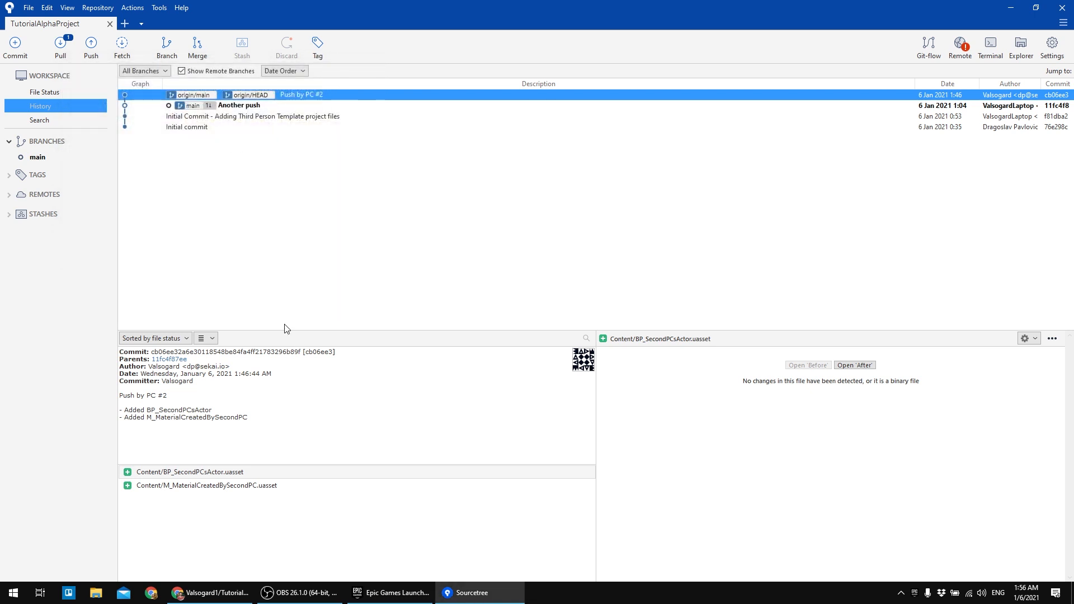
- Switch to the Epic Games Launcher, open TutorialAlphaProject from the Unreal Engine library, and minimize the launcher
click(392, 593)
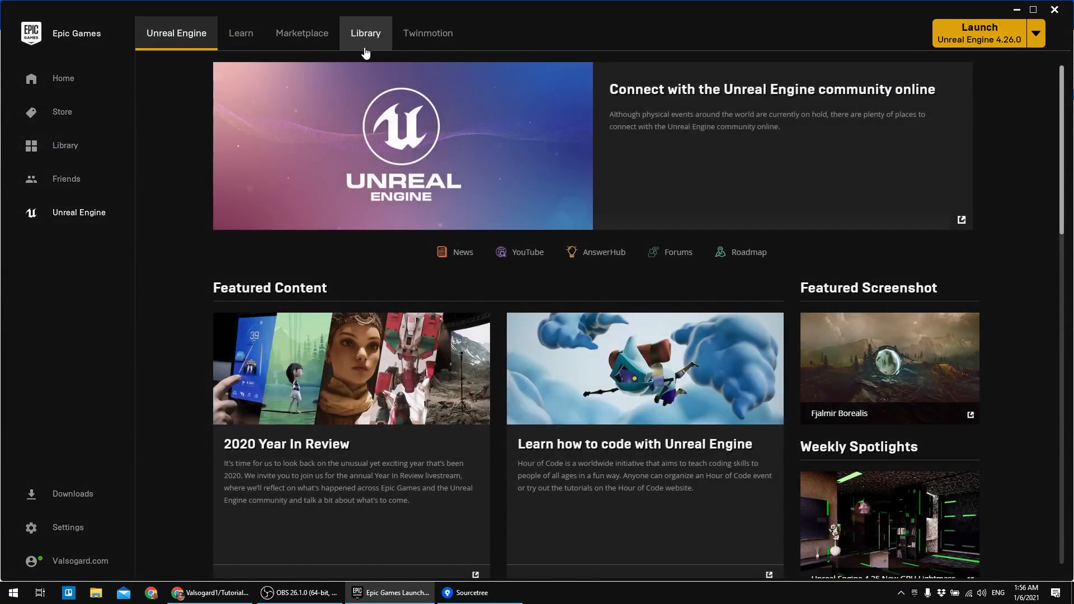
click(364, 48)
scroll(411, 442, down, 1)
double_click(302, 263)
click(1017, 10)
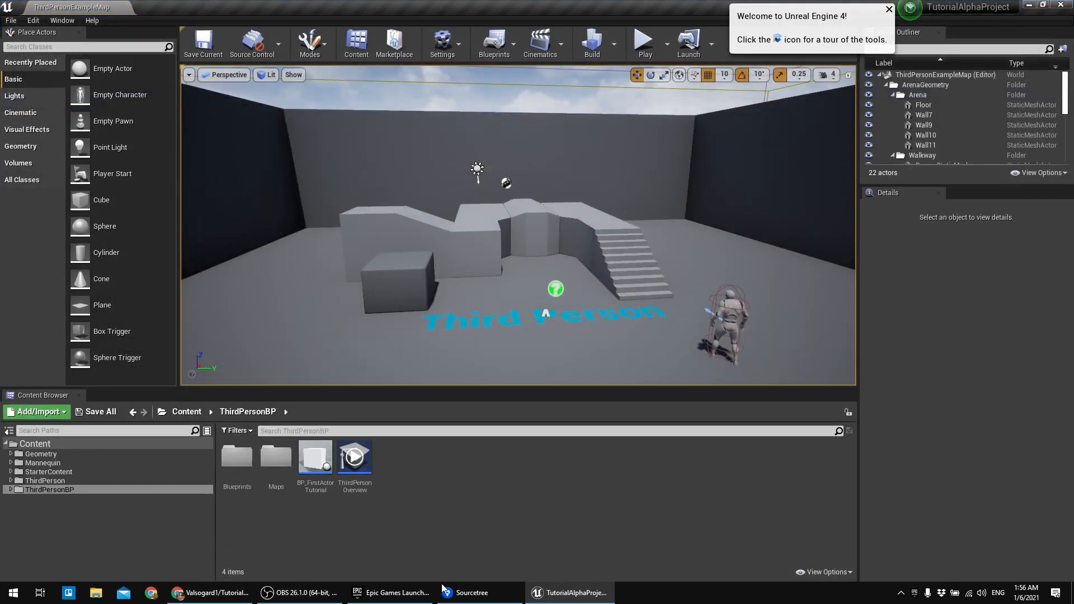
- Switch to Sourcetree and refresh the TutorialAlphaProject history by opening the local repositories page and returning to the repository
click(443, 588)
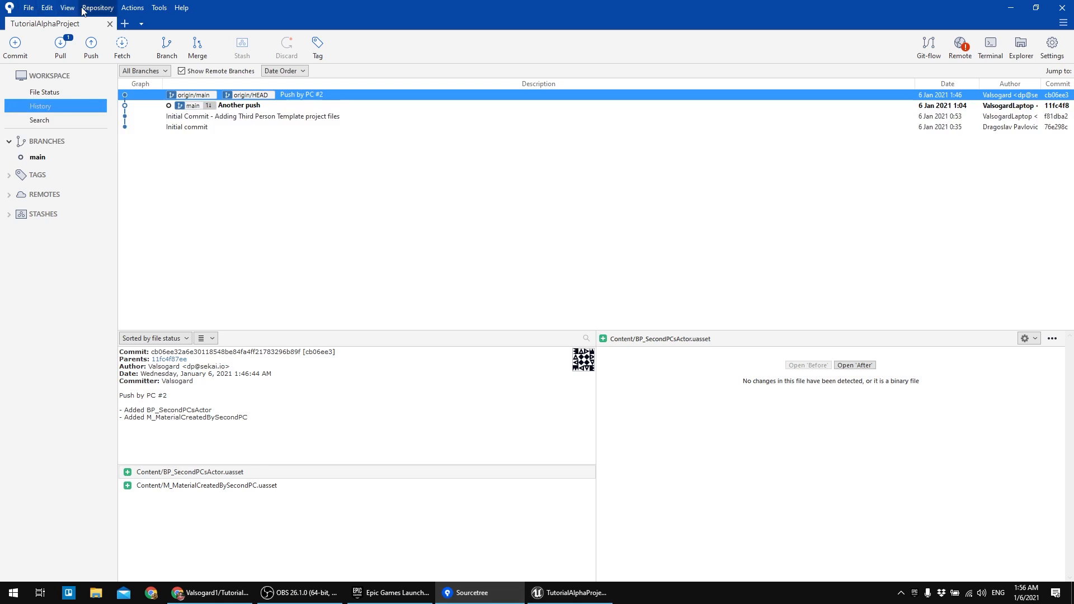
click(125, 24)
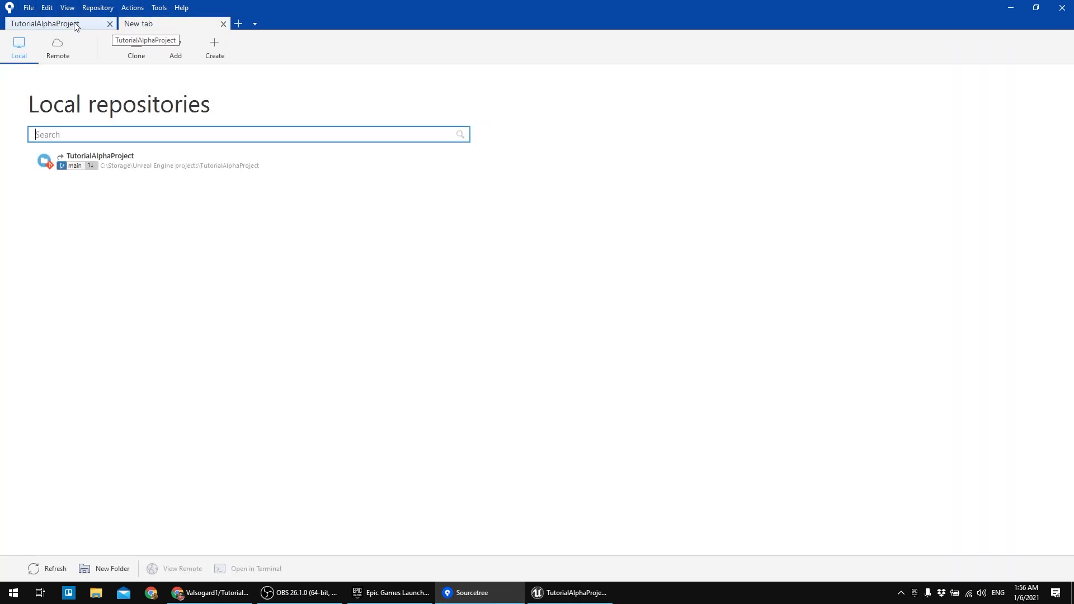
click(105, 24)
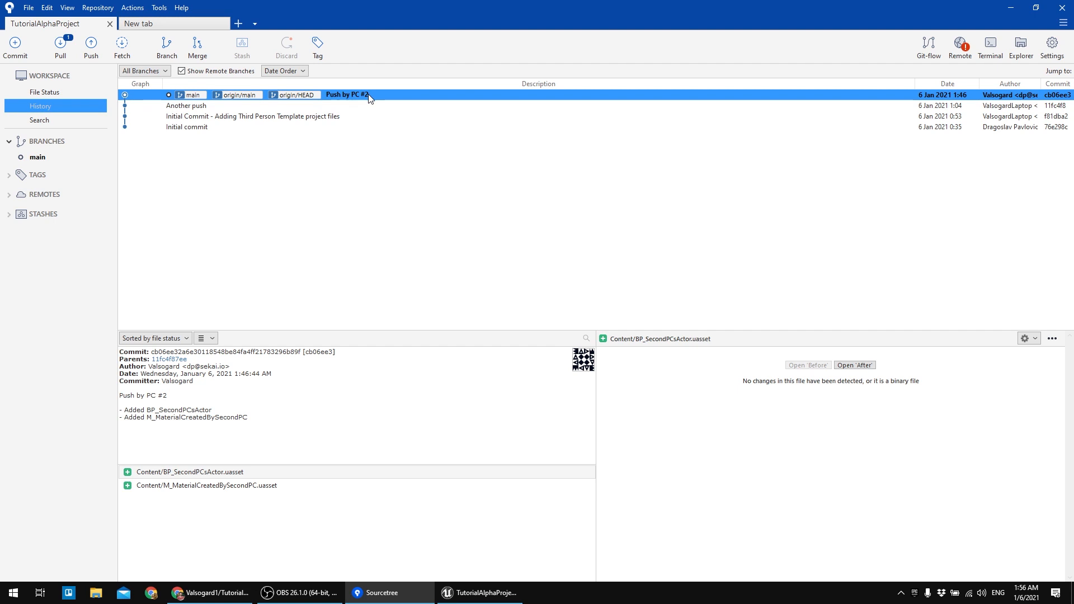
- Switch to the Unreal Editor and look through the ThirdPersonBP folder and its Blueprints subfolder for the pulled assets
click(429, 581)
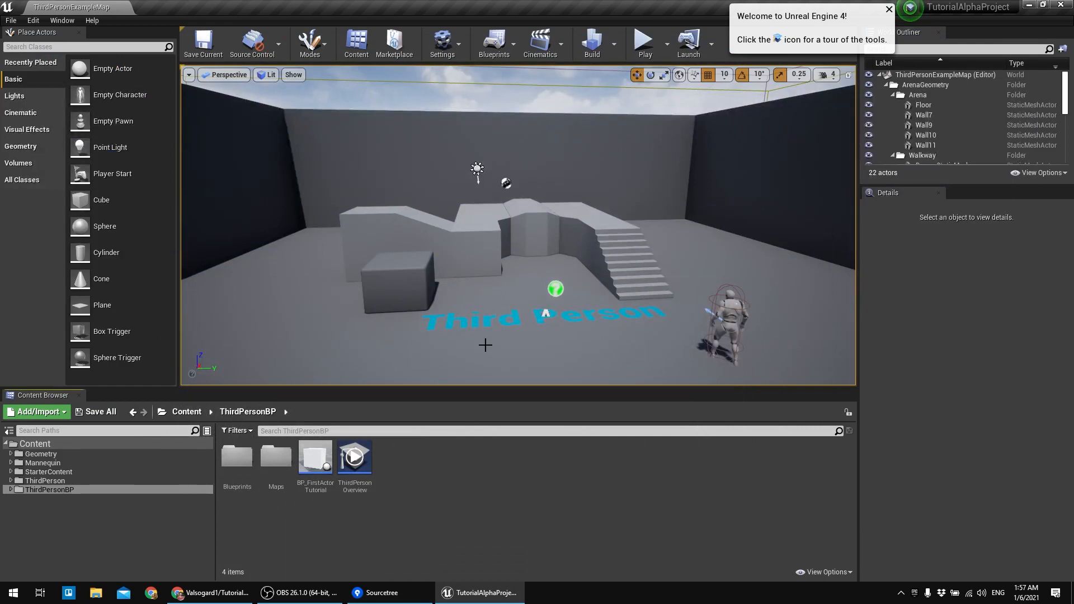
mouse_move(413, 304)
mouse_down()
mouse_move(386, 324)
mouse_move(414, 305)
mouse_up()
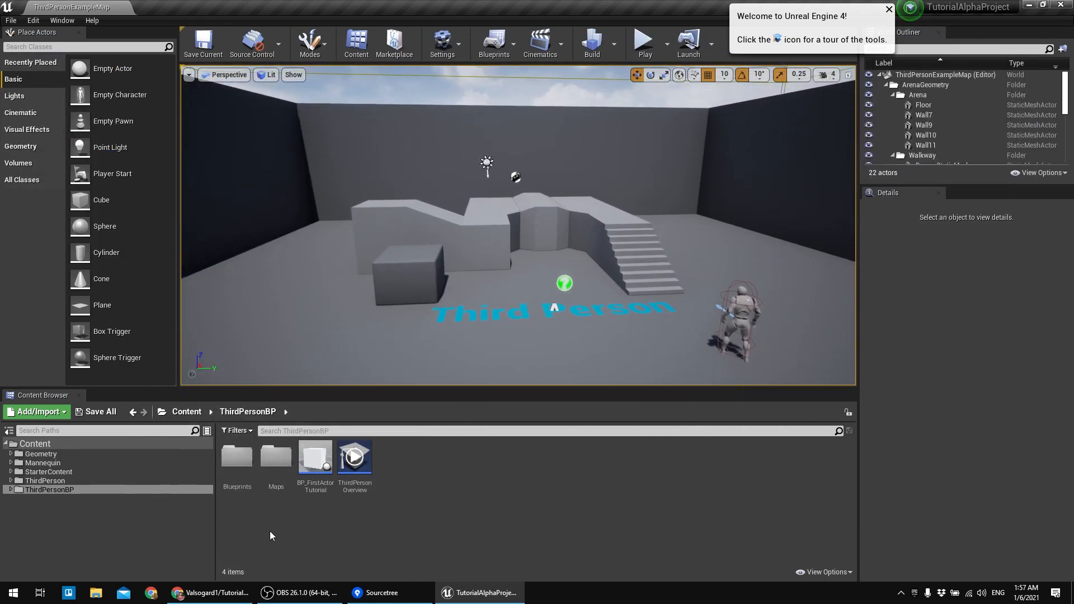
double_click(237, 465)
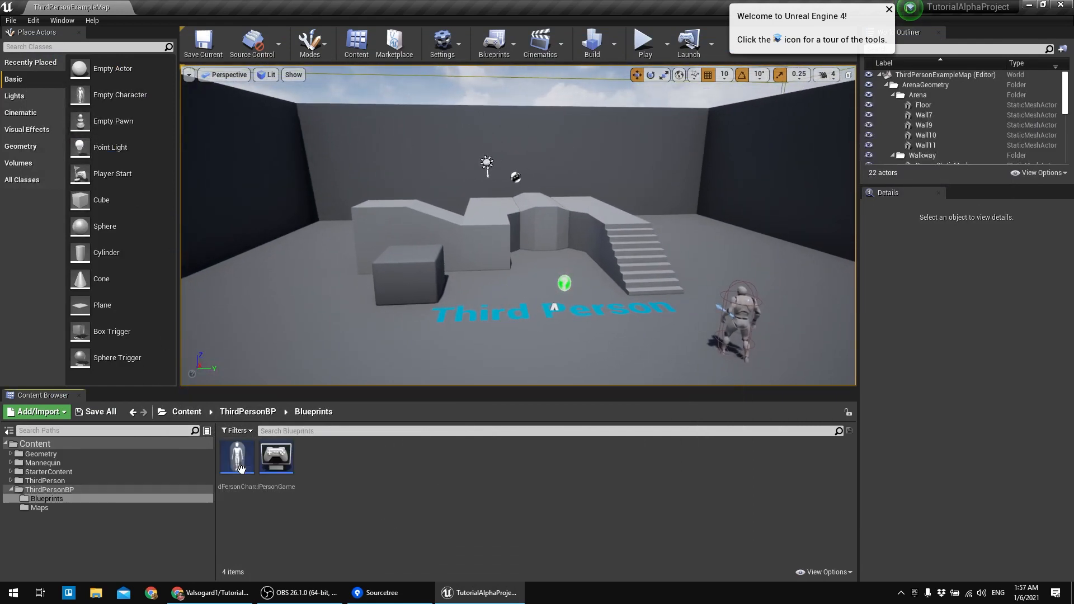
key(alt+Left)
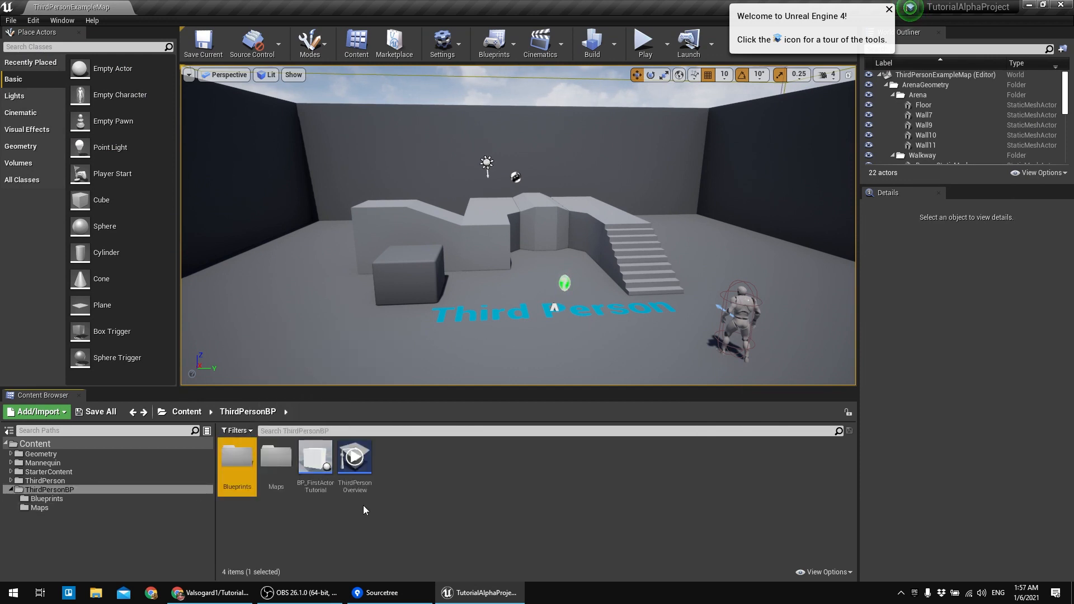
click(443, 523)
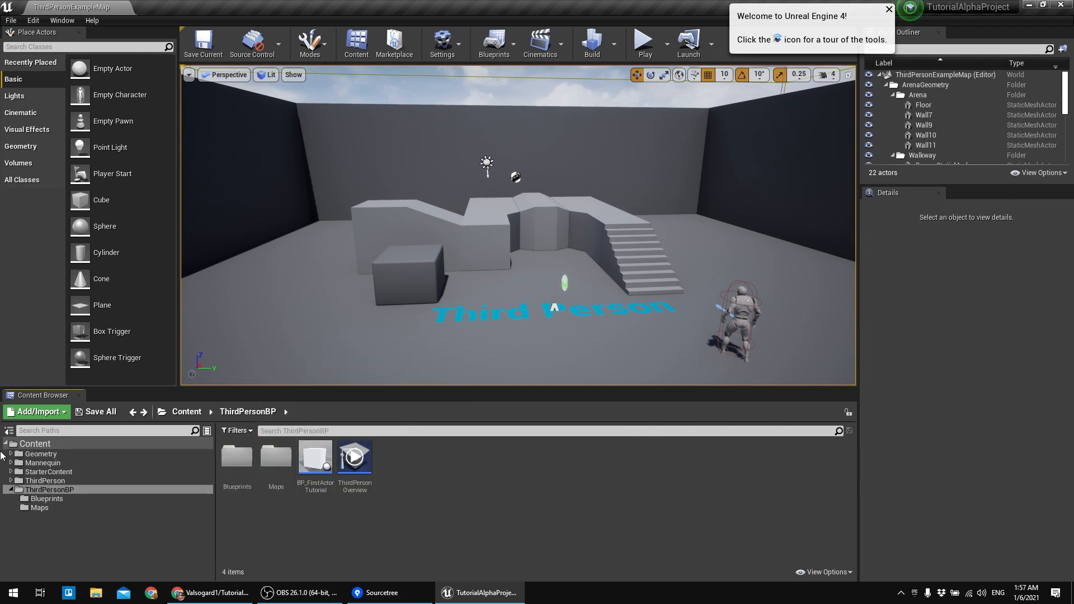
- Check the root Content folder for the pulled BP_SecondPCsActor and M_MaterialCreatedBySecondPC assets
click(34, 445)
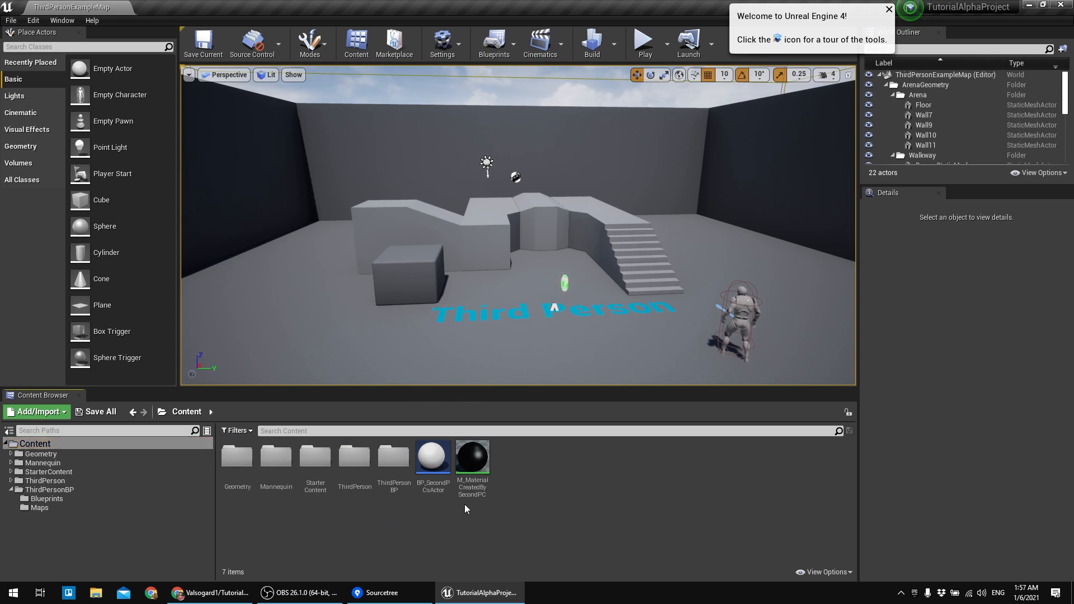
click(437, 461)
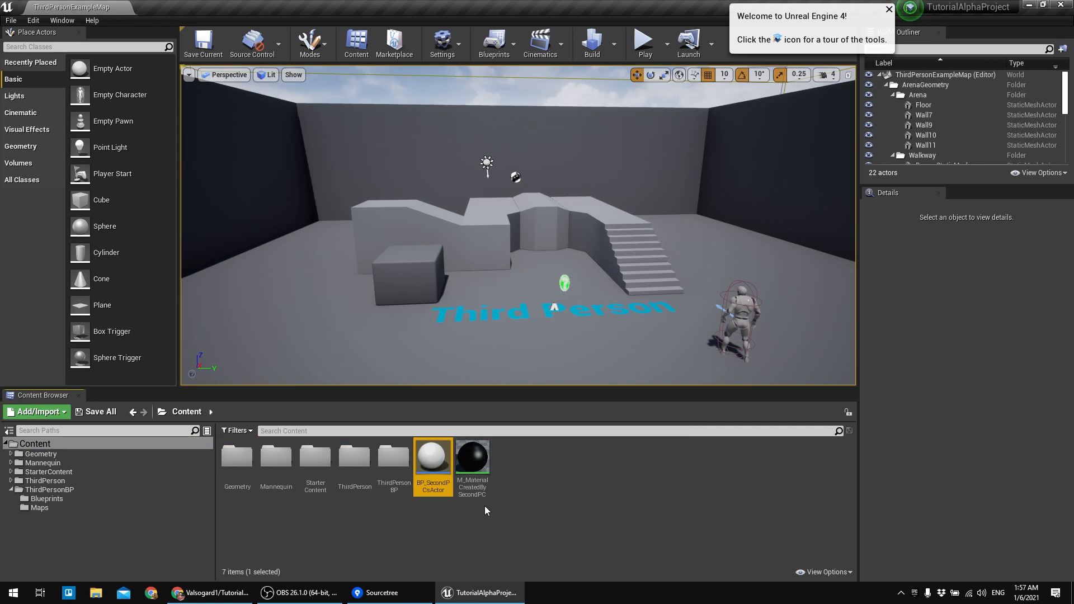
click(478, 511)
click(473, 468)
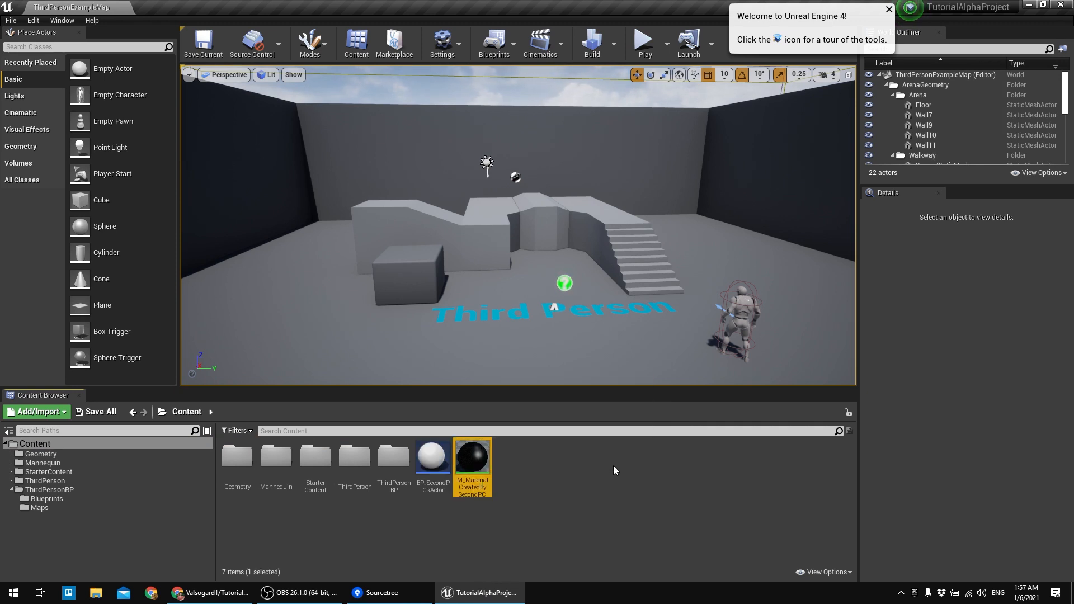
click(553, 485)
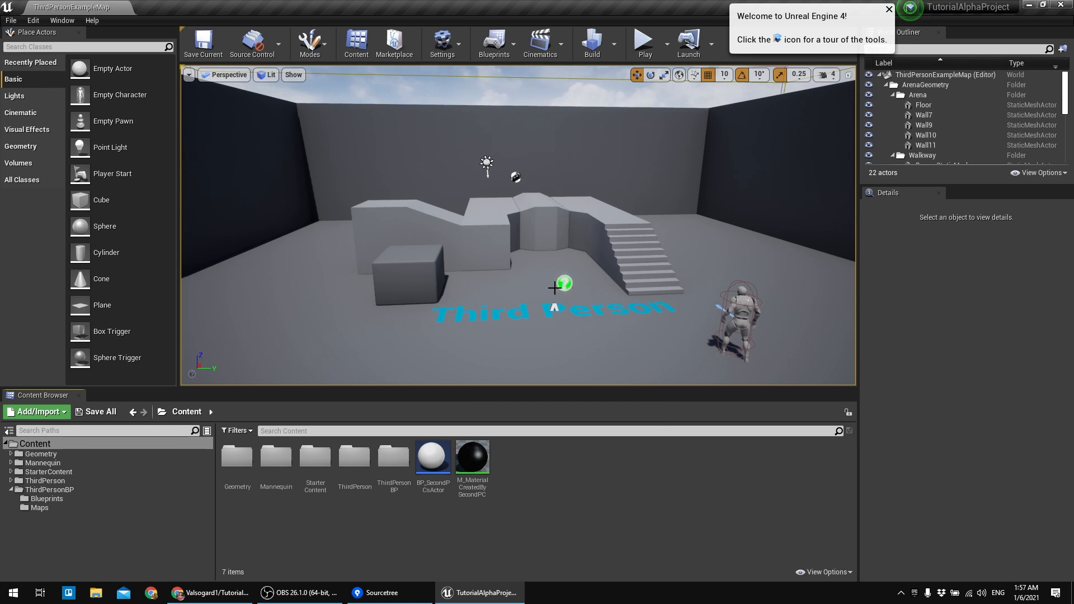
drag(438, 304, 452, 304)
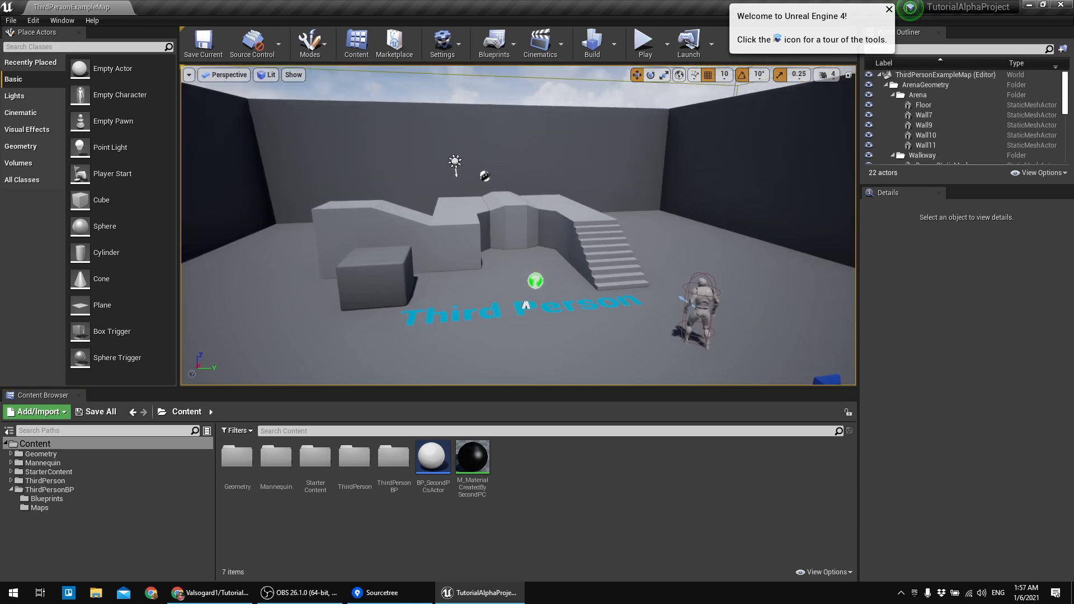